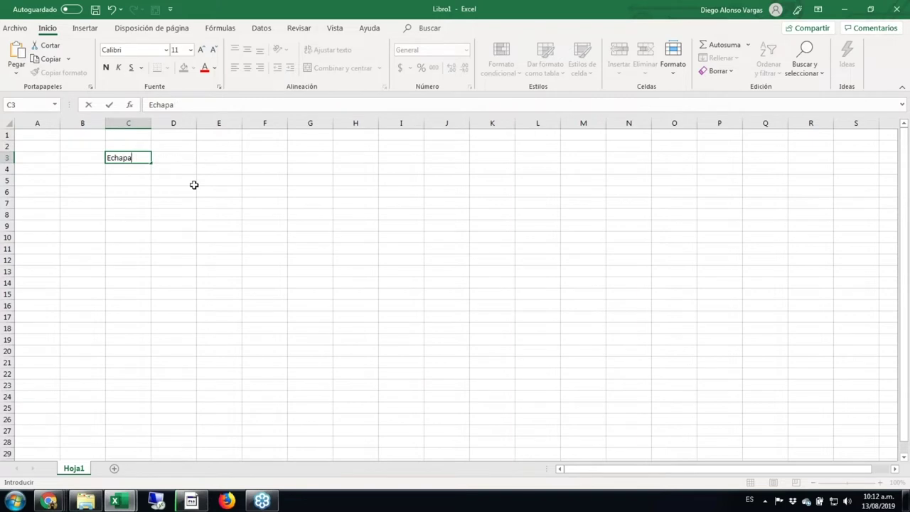
- Complete the title "Echapado en tamo" in cell C3
{"action": "type", "text": "en"}
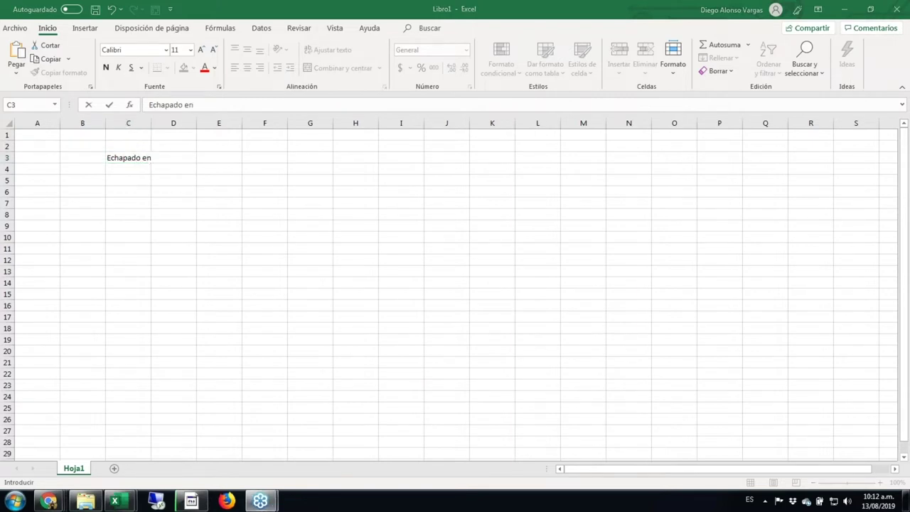
{"action": "type", "text": " tamo"}
{"action": "key", "text": "Return"}
{"action": "key", "text": "Return"}
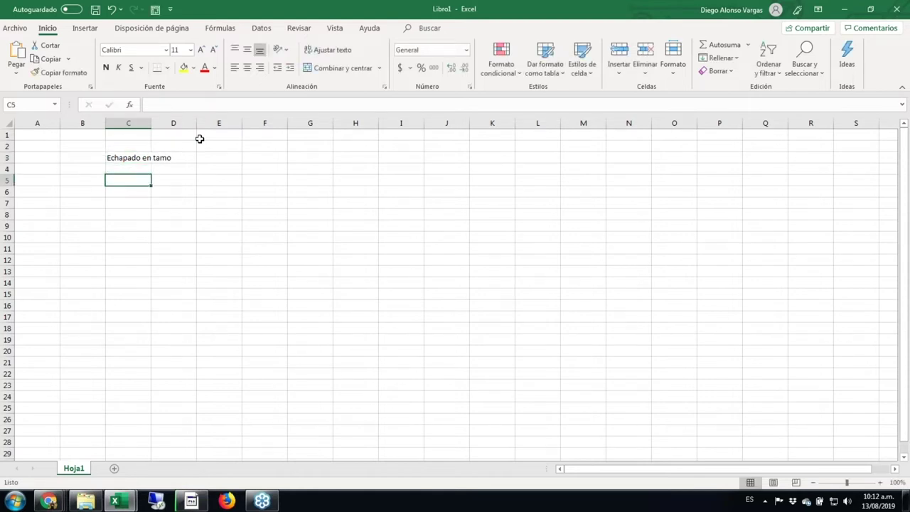
- Enter the column headings INSUMO, PRECIO, RINDE and COSTO UNIT. in cells C5 to F5
{"action": "type", "text": "INSU"}
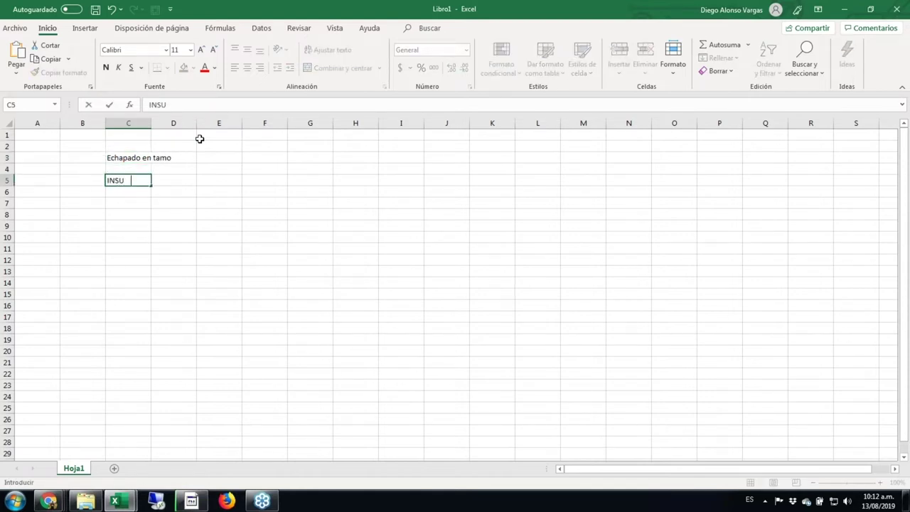
{"action": "type", "text": "MO"}
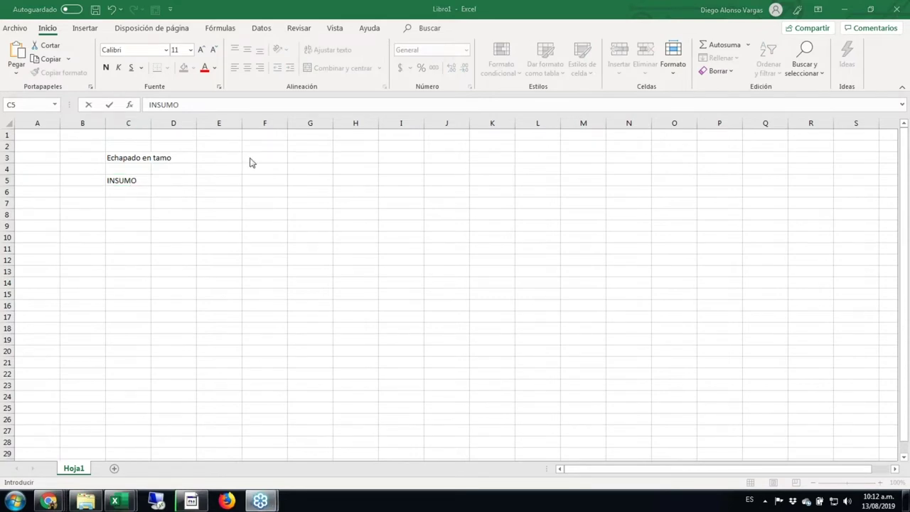
{"action": "key", "text": "alt+Tab"}
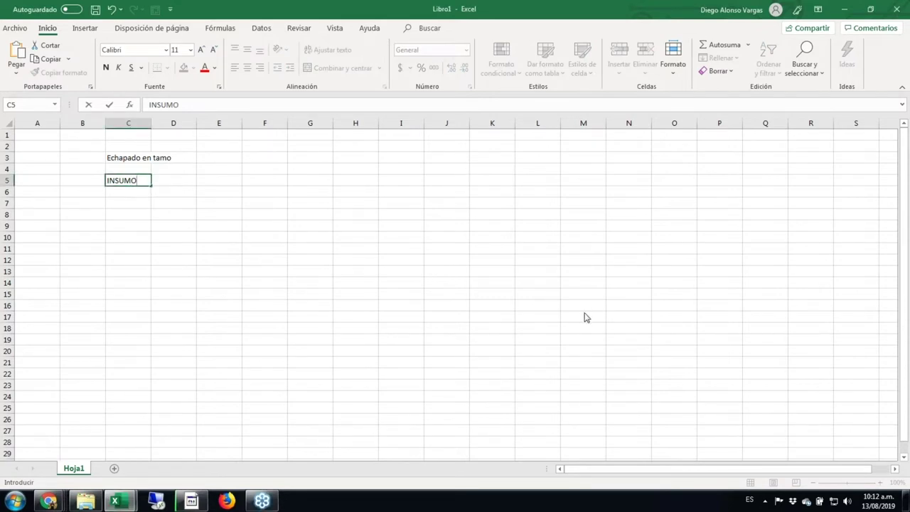
{"action": "key", "text": "Tab"}
{"action": "type", "text": "PRECIO"}
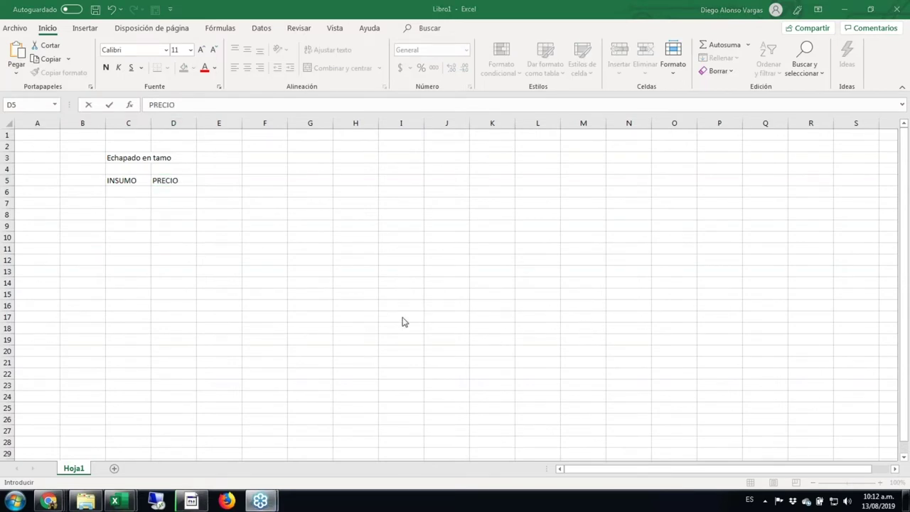
{"action": "key", "text": "alt+Tab"}
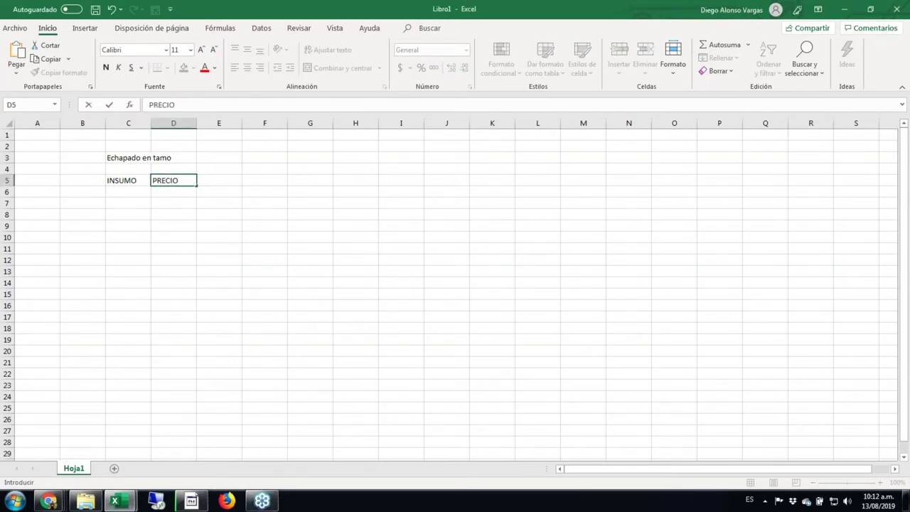
{"action": "key", "text": "Tab"}
{"action": "type", "text": "RINDE"}
{"action": "key", "text": "Tab"}
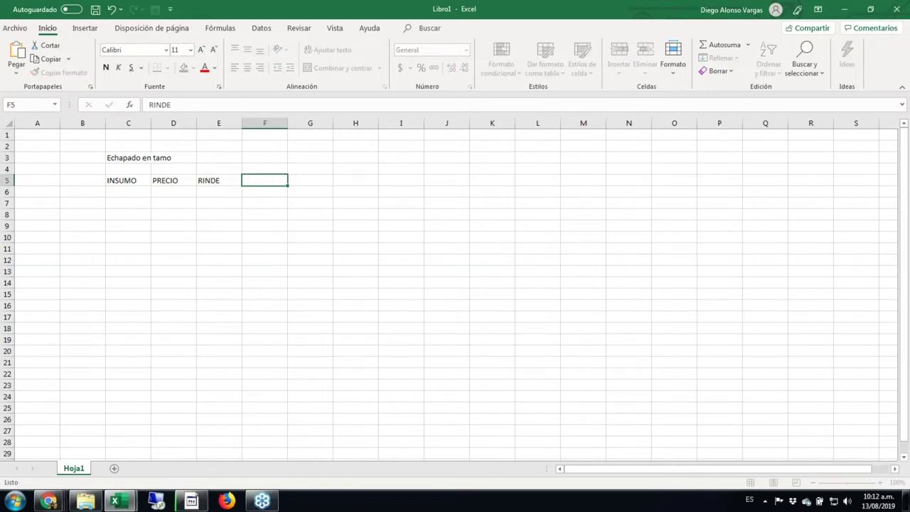
{"action": "type", "text": "COSTO UNIT."}
{"action": "key", "text": "ctrl+Return"}
- Widen columns C to F and make the headings in C5:F5 bold and centred
{"action": "left_click_drag", "start_coordinate": [151, 123], "coordinate": [346, 122]}
{"action": "left_click_drag", "start_coordinate": [283, 123], "coordinate": [285, 123]}
{"action": "left_click", "coordinate": [189, 193]}
{"action": "key", "text": "Up"}
{"action": "key", "text": "shift+Right"}
{"action": "key", "text": "shift+Right"}
{"action": "key", "text": "shift+Right"}
{"action": "key", "text": "ctrl+n"}
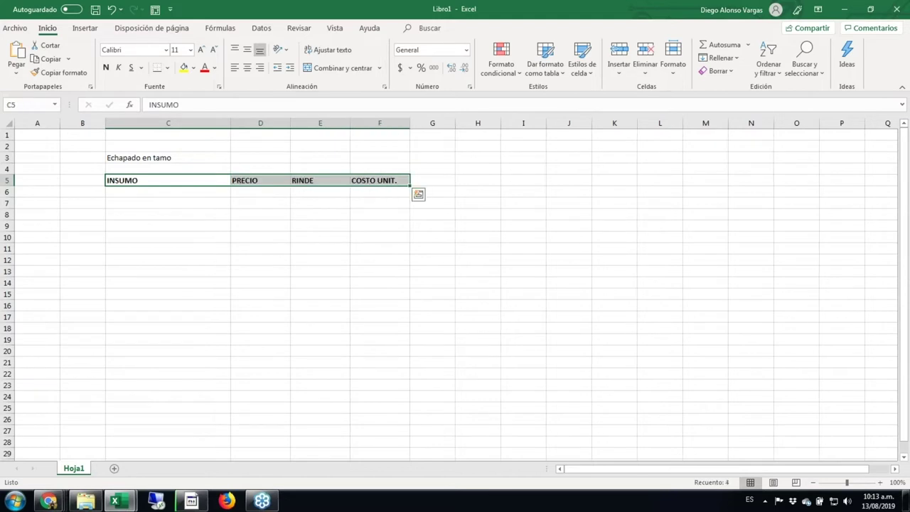
{"action": "left_click", "coordinate": [247, 68]}
- List the inputs Madera, Pegante, Fibra and Mano de obra in cells C6 to C9
{"action": "key", "text": "Down"}
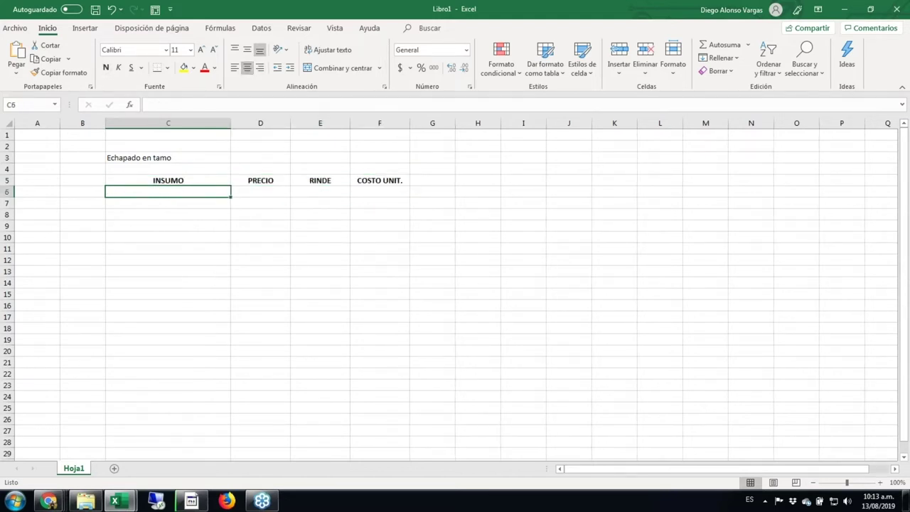
{"action": "type", "text": "Madera"}
{"action": "key", "text": "Return"}
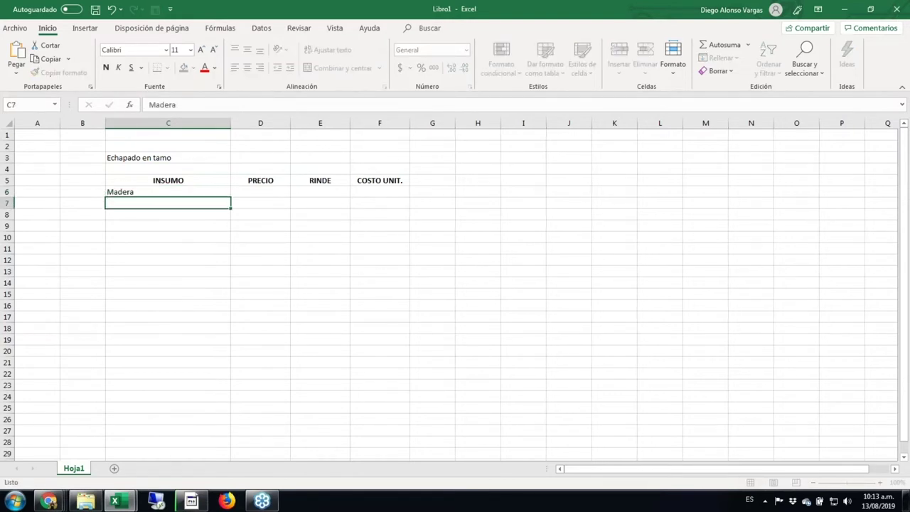
{"action": "type", "text": "Pegante"}
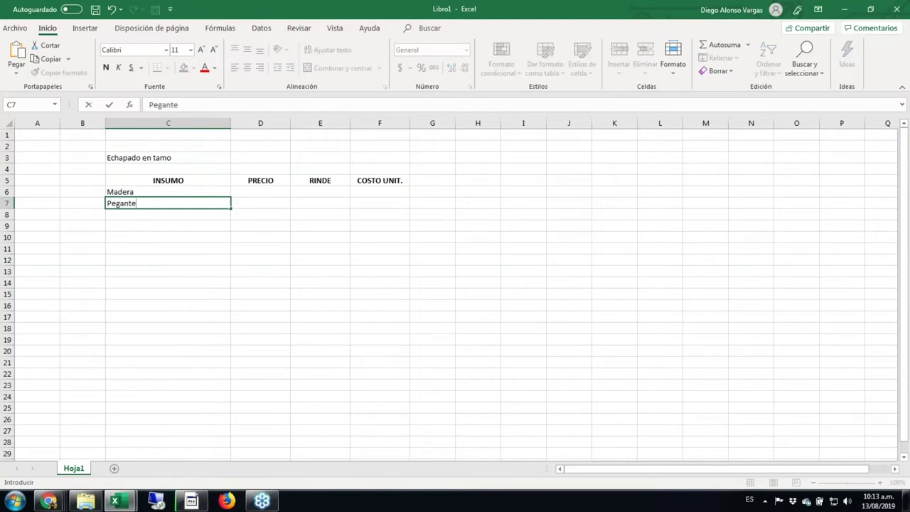
{"action": "key", "text": "Return"}
{"action": "type", "text": "Fibra"}
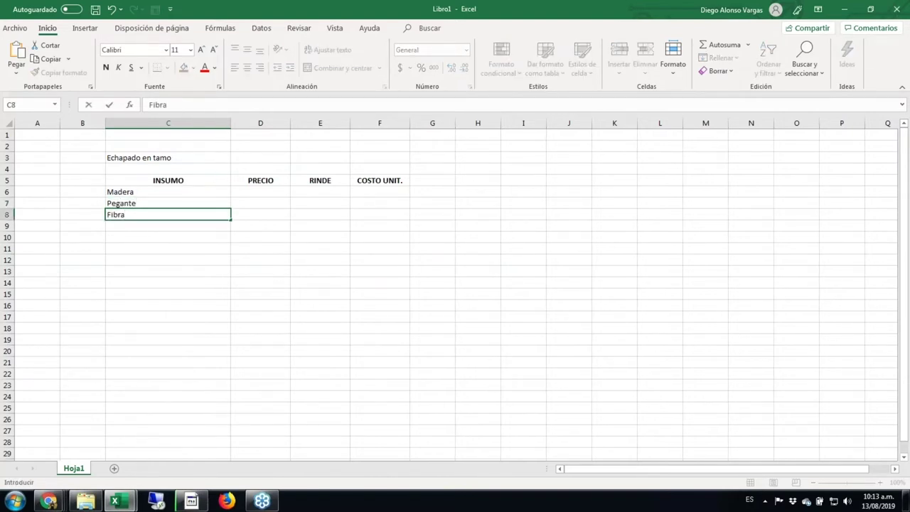
{"action": "key", "text": "Return"}
{"action": "type", "text": "M"}
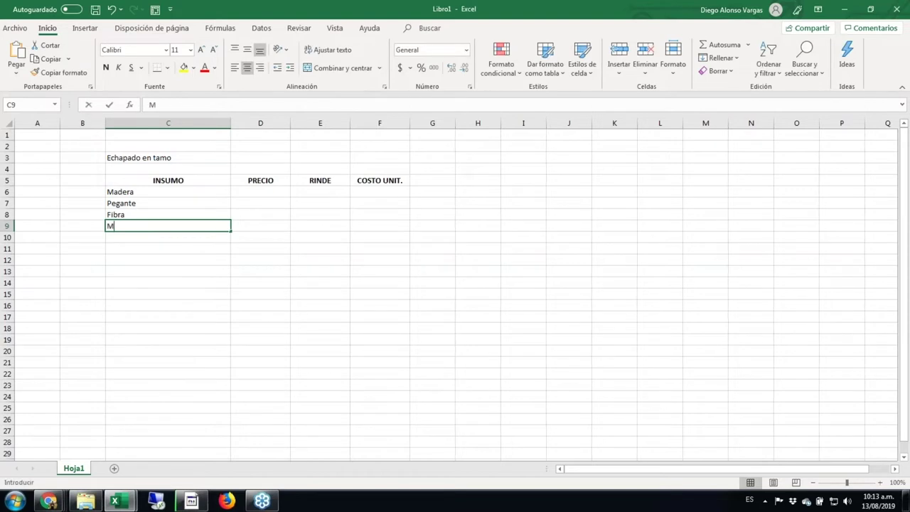
{"action": "type", "text": "ano de obra"}
- Enter the prices 20000 for Madera, 5000 for Pegante and 17000 for Fibra in D6:D8
{"action": "key", "text": "Tab"}
{"action": "key", "text": "Up"}
{"action": "key", "text": "Up"}
{"action": "key", "text": "Up"}
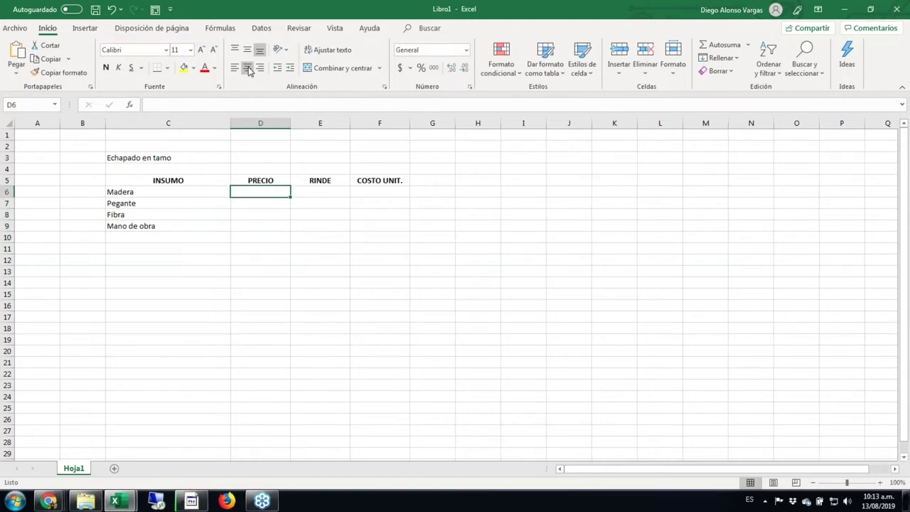
{"action": "type", "text": "20000"}
{"action": "key", "text": "Tab"}
{"action": "key", "text": "Return"}
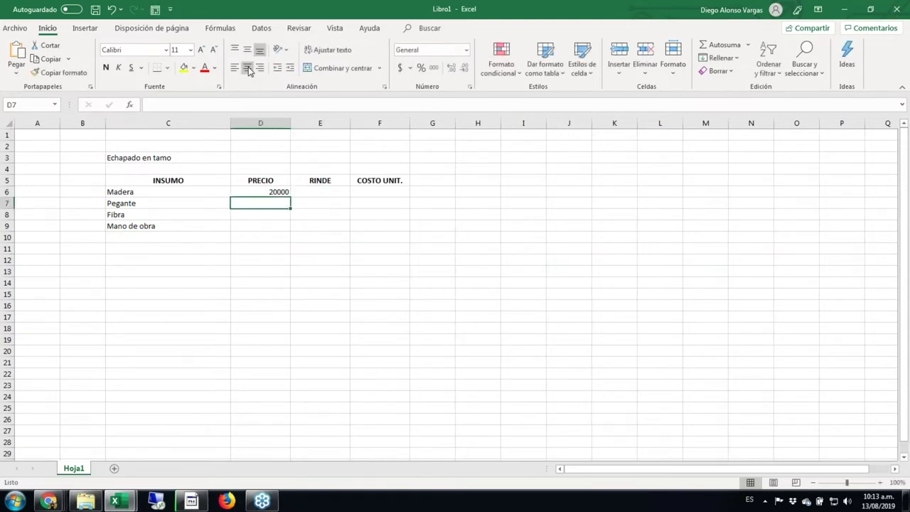
{"action": "type", "text": "5000"}
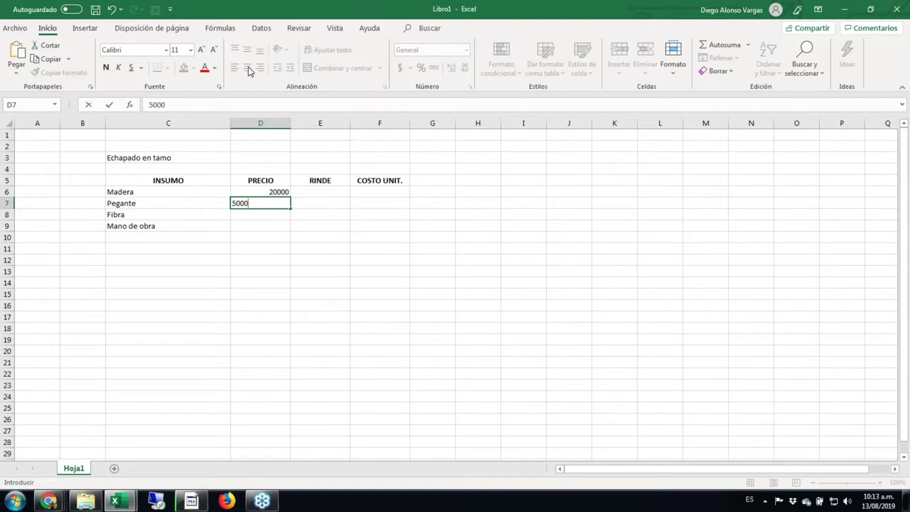
{"action": "key", "text": "Return"}
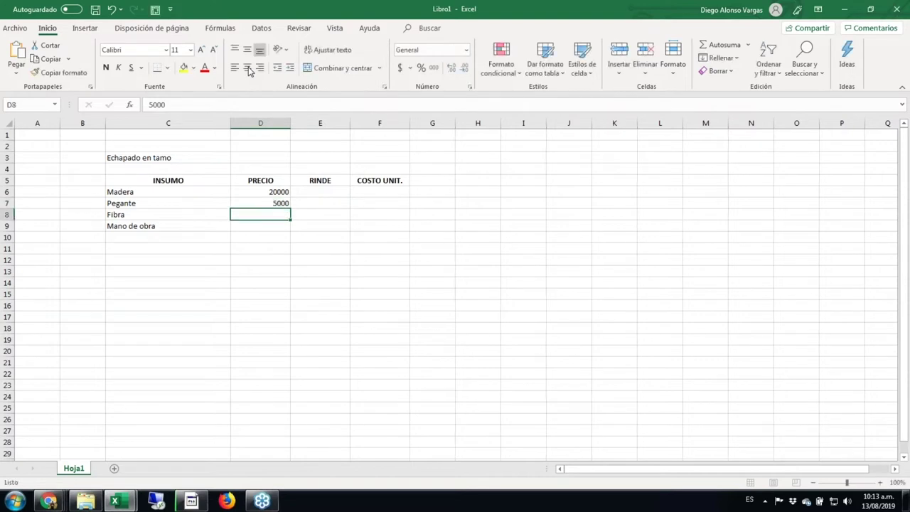
{"action": "type", "text": "17000"}
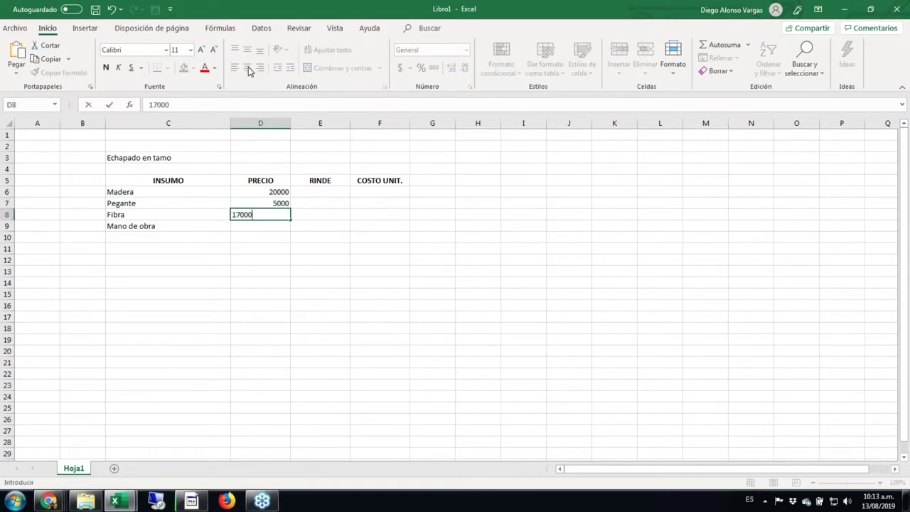
{"action": "key", "text": "ctrl+Return"}
- Format the PRECIO and COSTO UNIT. columns D and F as currency (Moneda) with no decimal places
{"action": "key", "text": "Up"}
{"action": "key", "text": "Up"}
{"action": "key", "text": "shift+Down"}
{"action": "key", "text": "shift+Down"}
{"action": "key", "text": "shift+Down"}
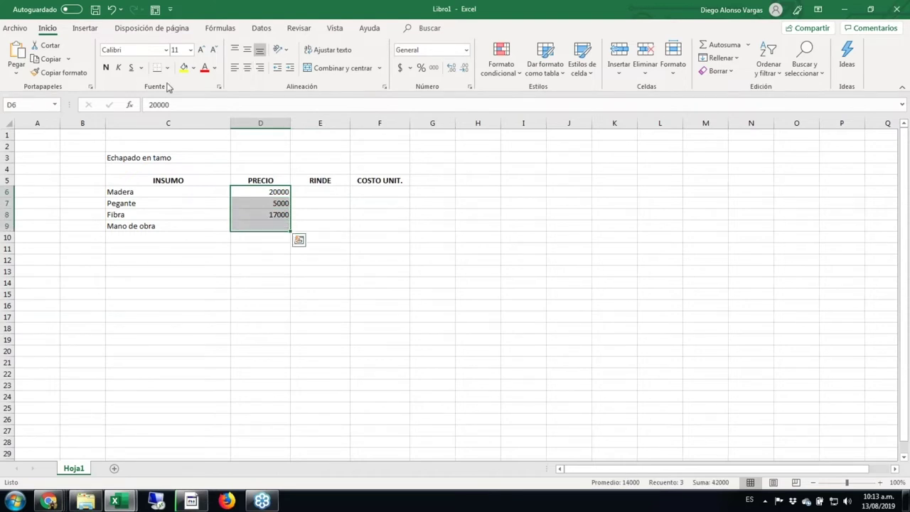
{"action": "left_click_drag", "start_coordinate": [381, 191], "coordinate": [382, 236]}
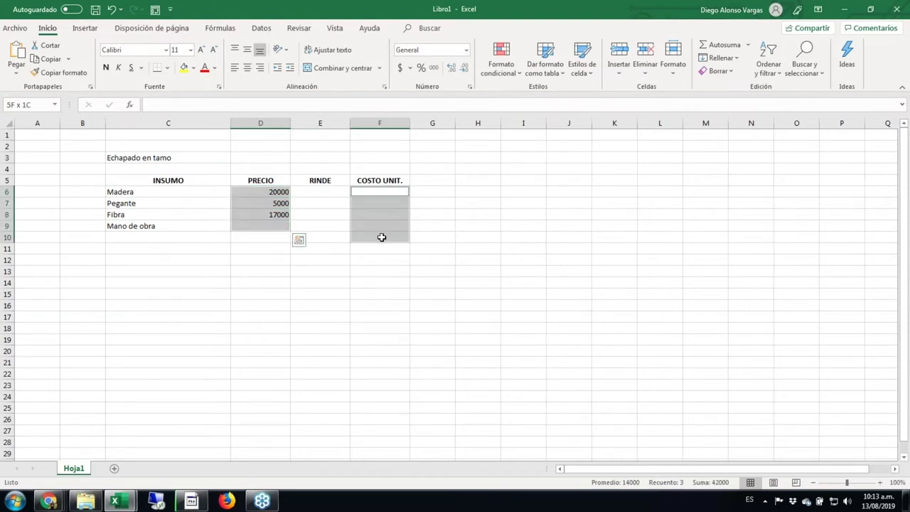
{"action": "left_click", "coordinate": [260, 125]}
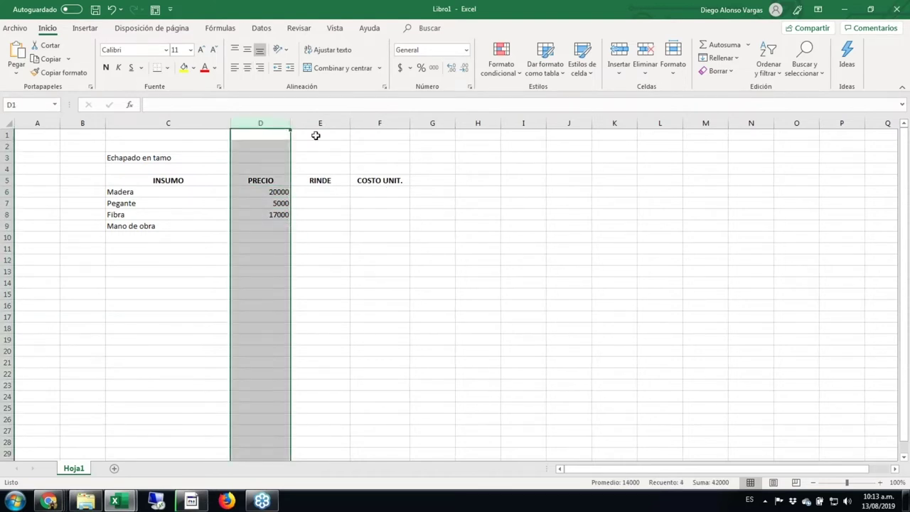
{"action": "left_click", "coordinate": [386, 125], "text": "ctrl"}
{"action": "key", "text": "ctrl+1"}
{"action": "left_click", "coordinate": [228, 219]}
{"action": "left_click", "coordinate": [375, 233]}
{"action": "left_click", "coordinate": [375, 233]}
{"action": "left_click", "coordinate": [419, 407]}
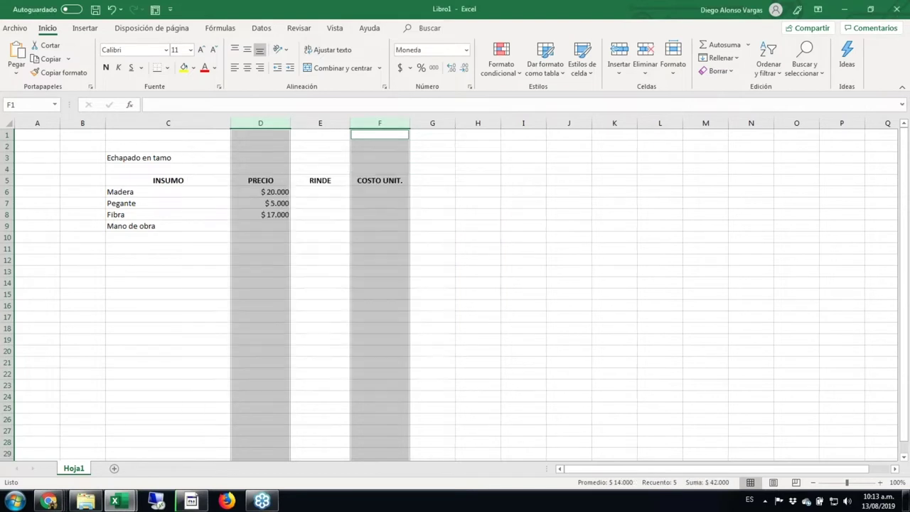
- Enter the RINDE values 5 for Madera, 10 for Pegante and 10 for Fibra in E6:E8
{"action": "key", "text": "Down"}
{"action": "key", "text": "Down"}
{"action": "key", "text": "Down"}
{"action": "key", "text": "Down"}
{"action": "key", "text": "Down"}
{"action": "key", "text": "Left"}
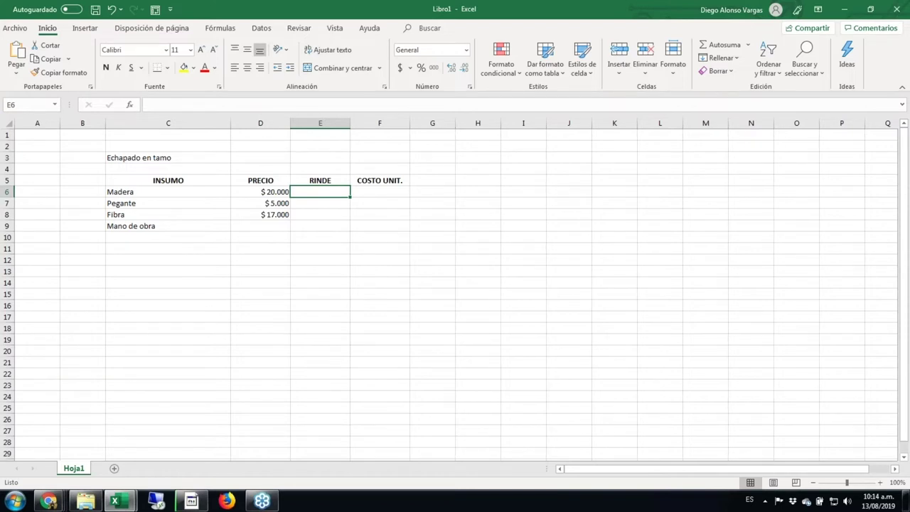
{"action": "type", "text": "5"}
{"action": "key", "text": "Return"}
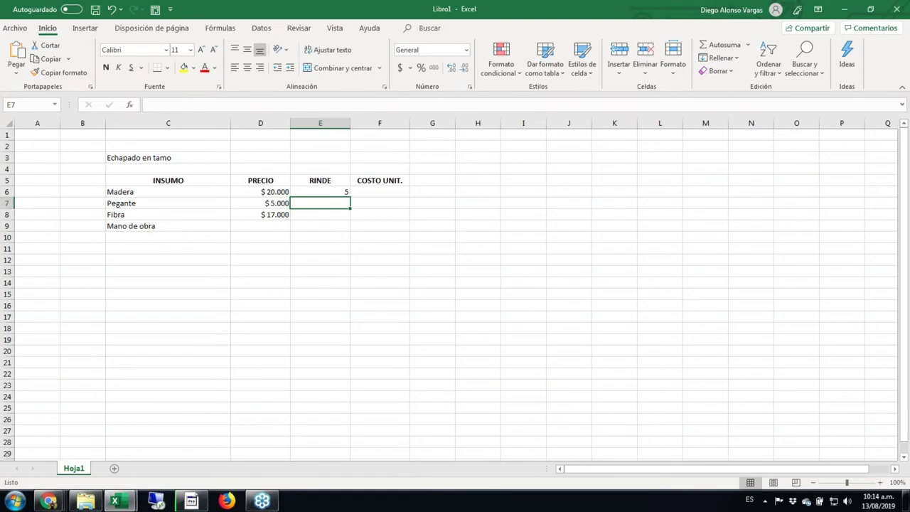
{"action": "type", "text": "10"}
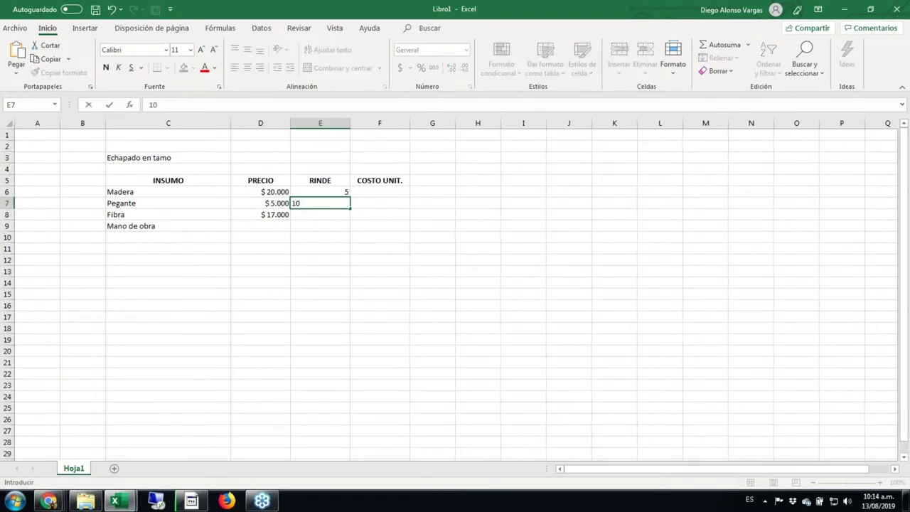
{"action": "key", "text": "Return"}
{"action": "type", "text": "10"}
{"action": "key", "text": "Tab"}
- Calculate the unit cost of Madera in F6 with the formula +D6/E6
{"action": "key", "text": "Up"}
{"action": "key", "text": "Up"}
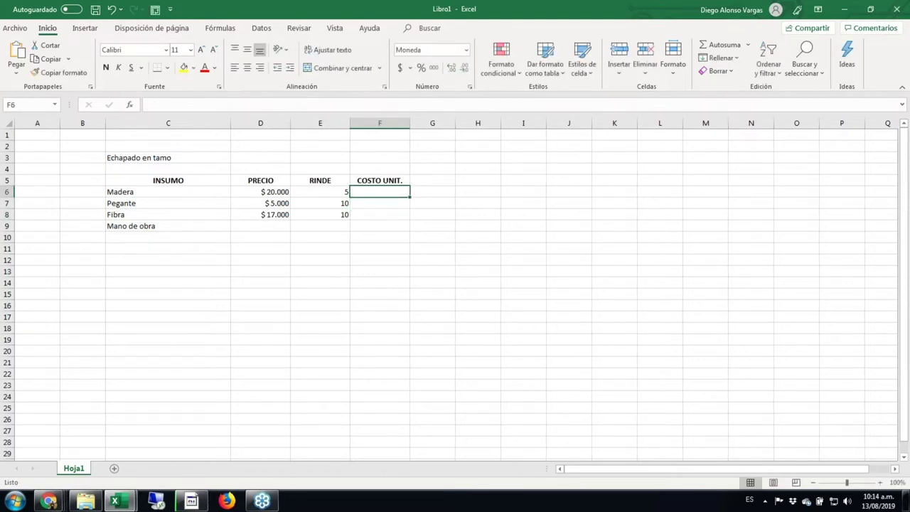
{"action": "type", "text": "+"}
{"action": "key", "text": "Left"}
{"action": "key", "text": "Left"}
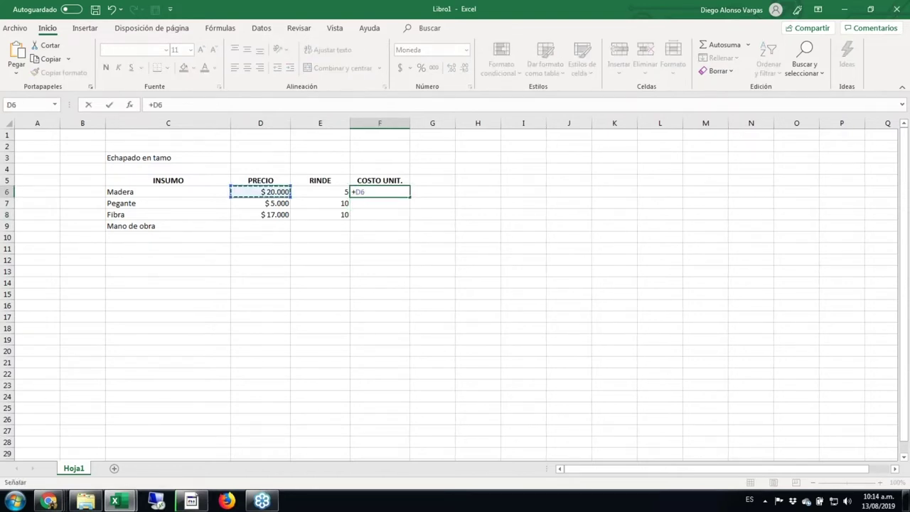
{"action": "type", "text": "/"}
{"action": "key", "text": "Left"}
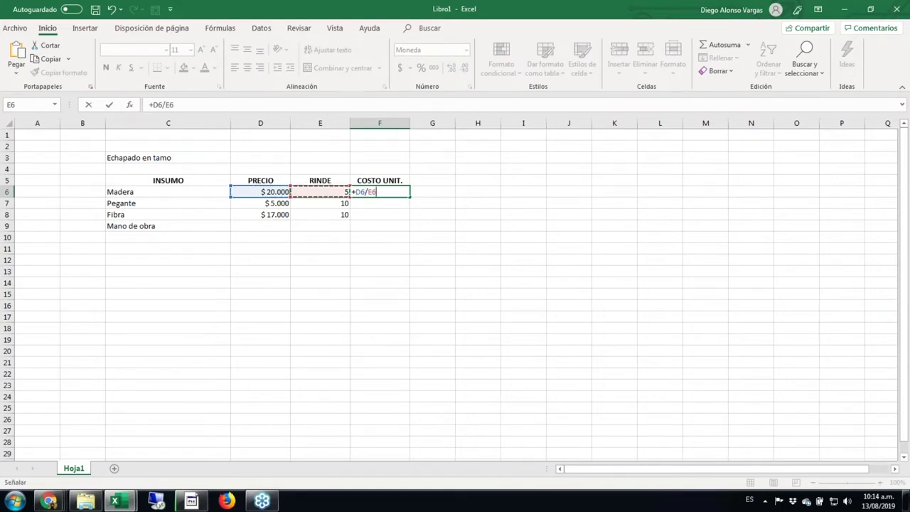
{"action": "key", "text": "ctrl+Return"}
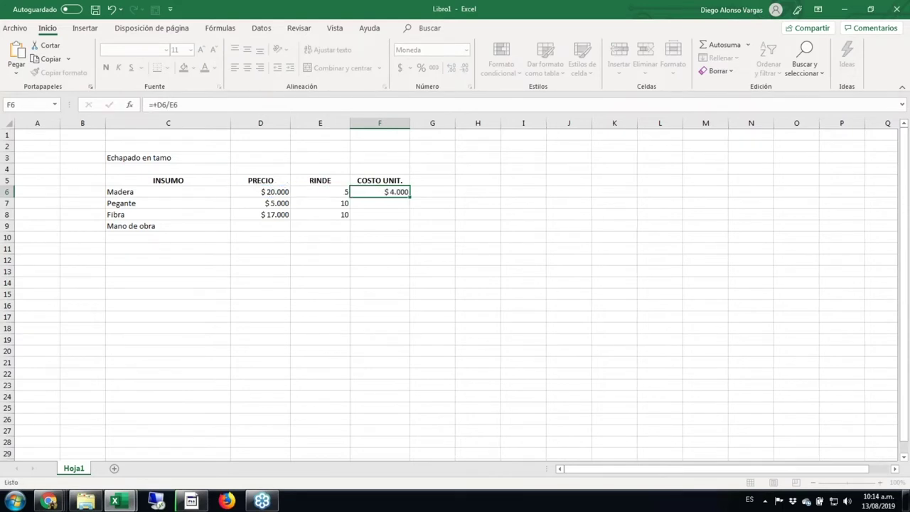
{"action": "key", "text": "ctrl+c"}
{"action": "key", "text": "shift+Down"}
{"action": "key", "text": "shift+Down"}
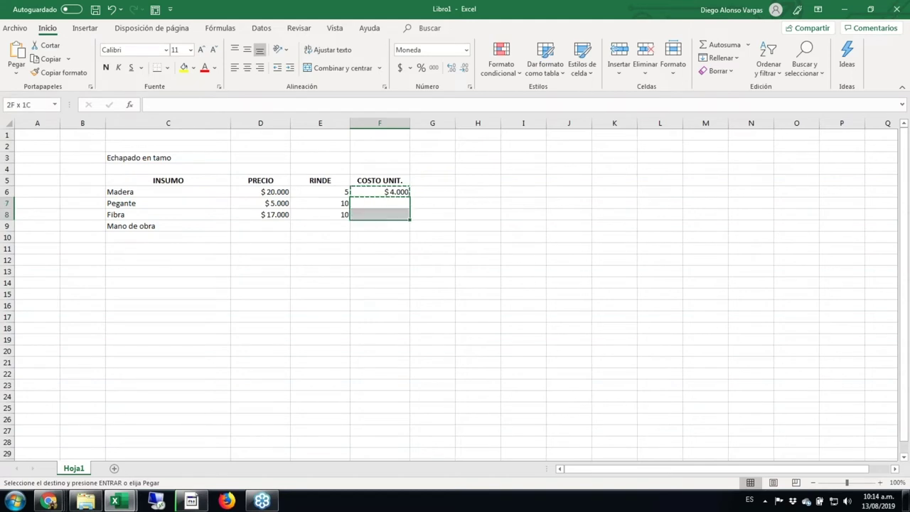
{"action": "key", "text": "Escape"}
{"action": "key", "text": "shift+Up"}
{"action": "key", "text": "shift+Up"}
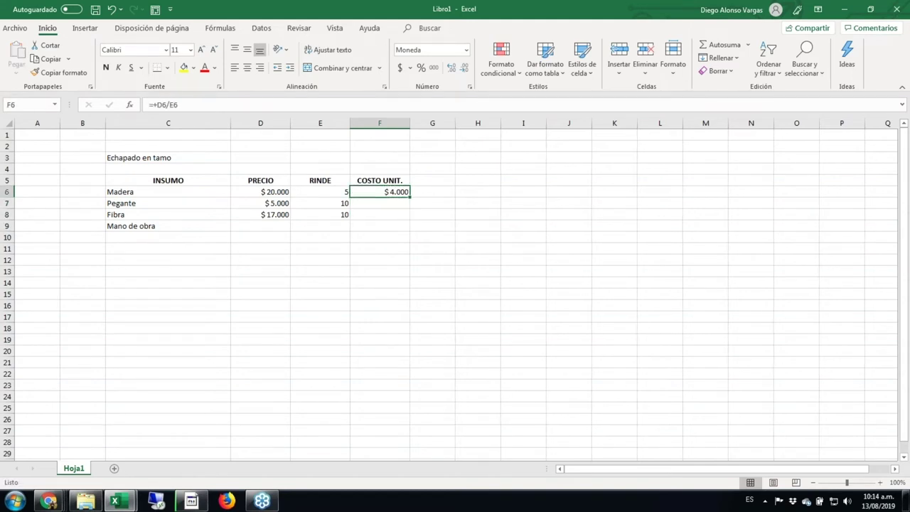
- Copy the unit cost formula from F6 into the rows below, F7 to F9
{"action": "key", "text": "ctrl+c"}
{"action": "key", "text": "shift+Down"}
{"action": "key", "text": "shift+Down"}
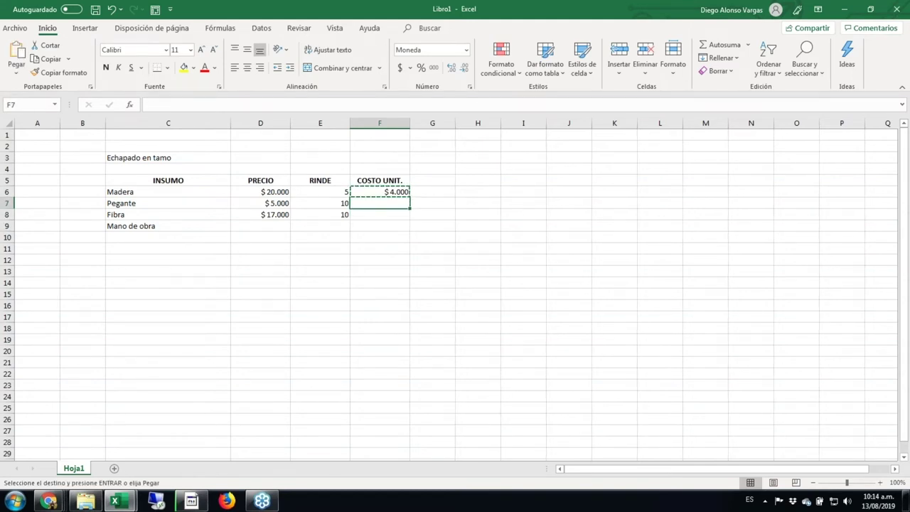
{"action": "key", "text": "shift+Down"}
{"action": "key", "text": "ctrl+v"}
{"action": "key", "text": "Escape"}
- Total the unit costs of F6:F9 in F11 with a SUMA formula
{"action": "key", "text": "Down"}
{"action": "key", "text": "Down"}
{"action": "key", "text": "Down"}
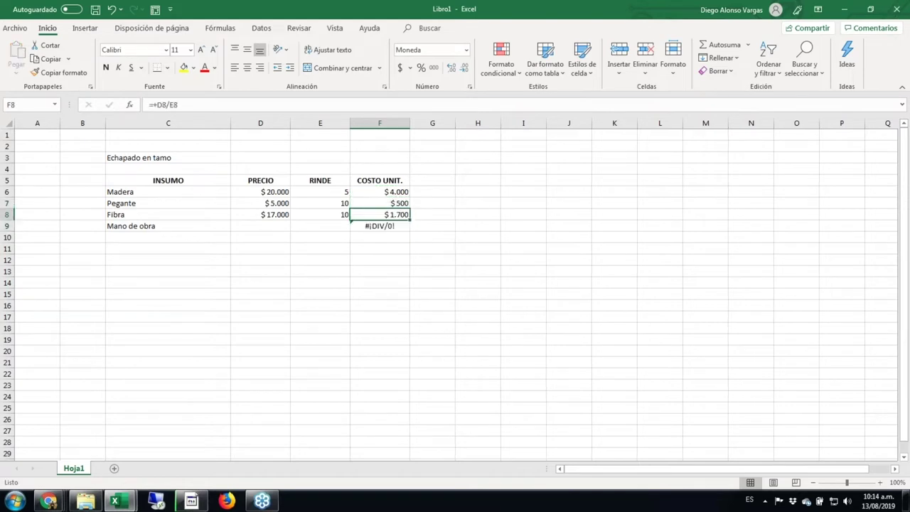
{"action": "key", "text": "Left"}
{"action": "key", "text": "Right"}
{"action": "key", "text": "Down"}
{"action": "key", "text": "Down"}
{"action": "type", "text": "=sum"}
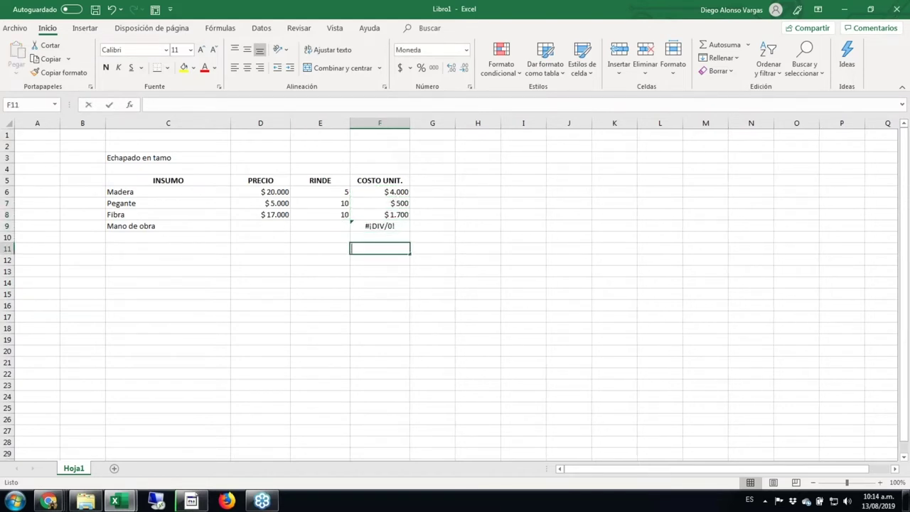
{"action": "key", "text": "Tab"}
{"action": "key", "text": "Up"}
{"action": "key", "text": "Up"}
{"action": "key", "text": "shift+Up"}
{"action": "key", "text": "shift+Up"}
{"action": "key", "text": "shift+Up"}
{"action": "key", "text": "Return"}
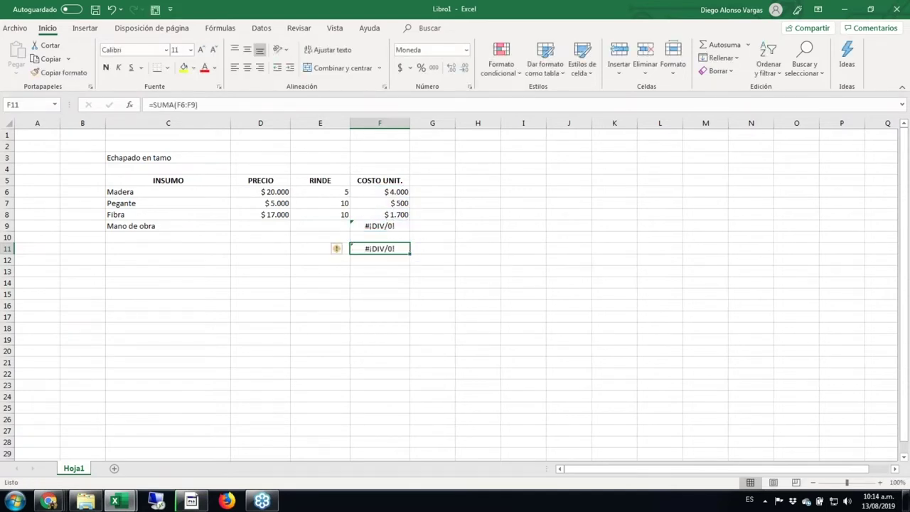
- Label the total row in C11 as "TOTAL COSTO UNIDAD DEL ENCHAPADO EN TAMO"
{"action": "left_click", "coordinate": [168, 249]}
{"action": "type", "text": "TOTAL COSTO UNI"}
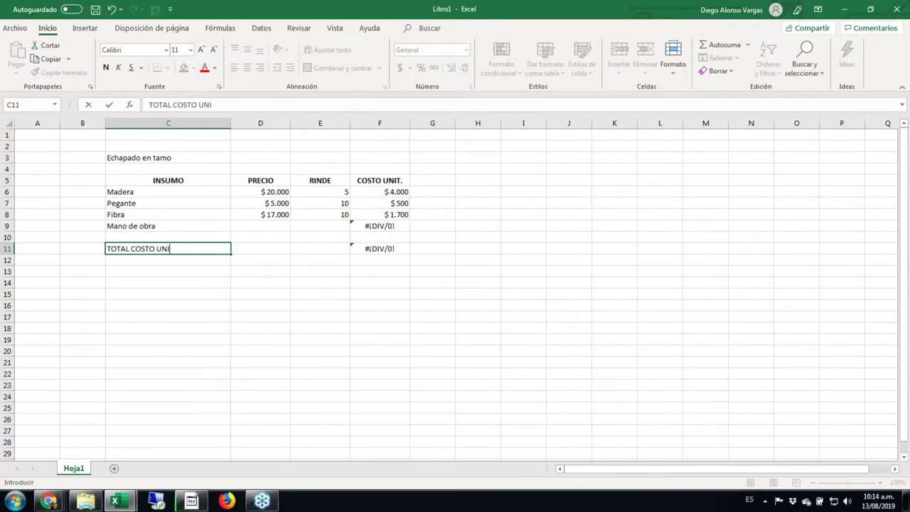
{"action": "type", "text": "DAD DEL ENCH"}
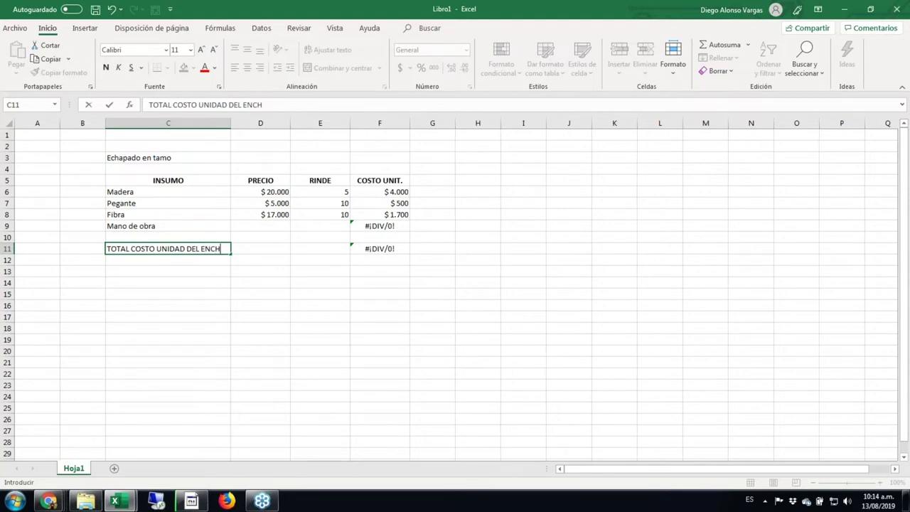
{"action": "type", "text": "APADO EN TAMO"}
{"action": "key", "text": "ctrl+Return"}
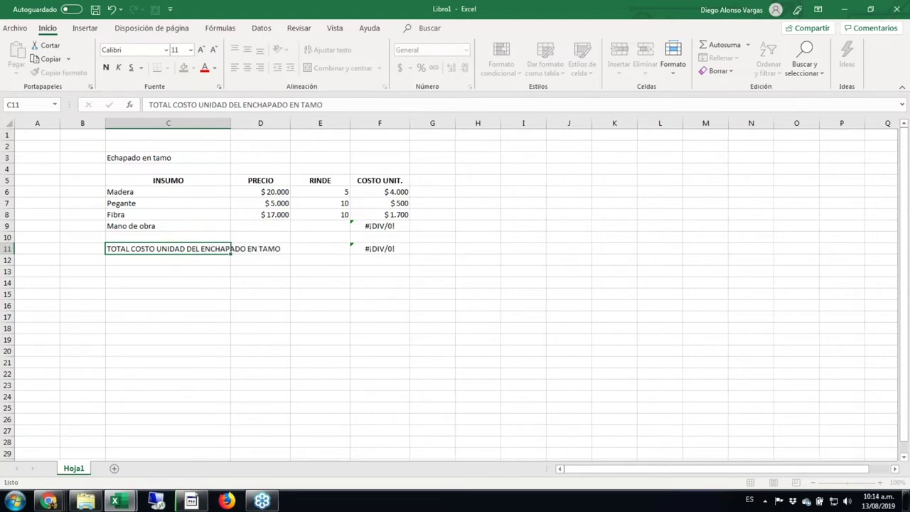
- Make the total row C11:F11 bold
{"action": "key", "text": "shift+Right"}
{"action": "key", "text": "shift+Right"}
{"action": "key", "text": "shift+Right"}
{"action": "key", "text": "ctrl+n"}
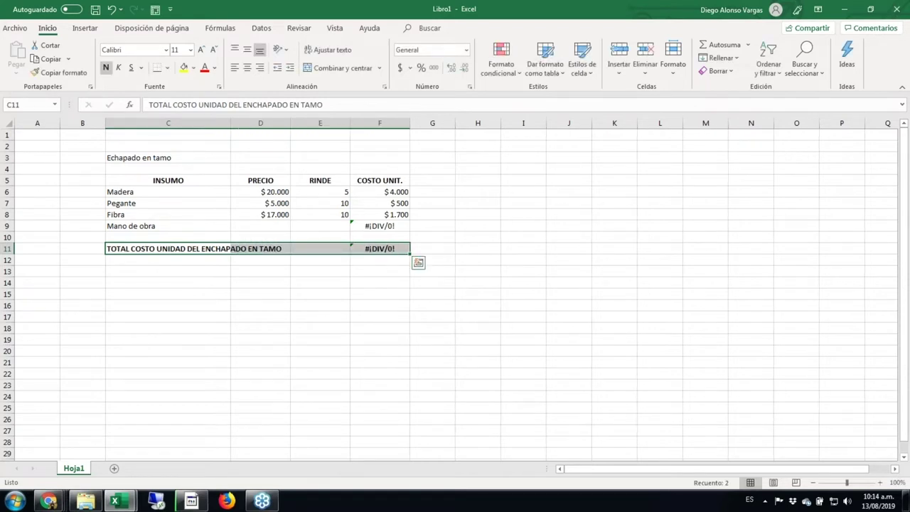
{"action": "key", "text": "Right"}
{"action": "key", "text": "Up"}
{"action": "key", "text": "Up"}
{"action": "key", "text": "Left"}
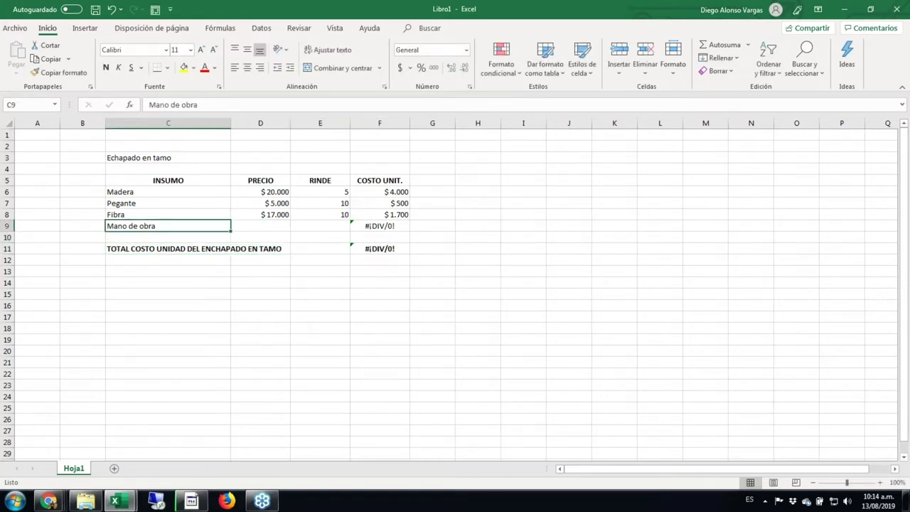
{"action": "key", "text": "Right"}
{"action": "key", "text": "Left"}
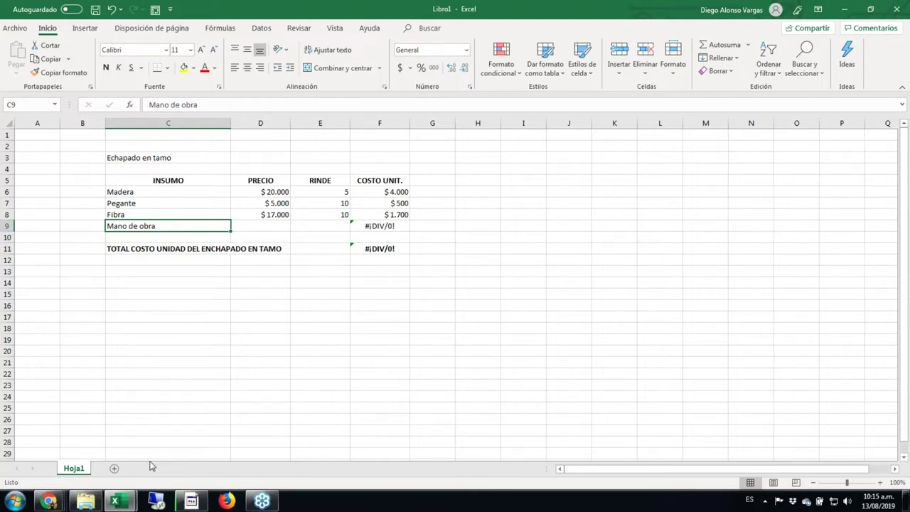
- Add a new worksheet to the workbook
{"action": "left_click", "coordinate": [112, 471]}
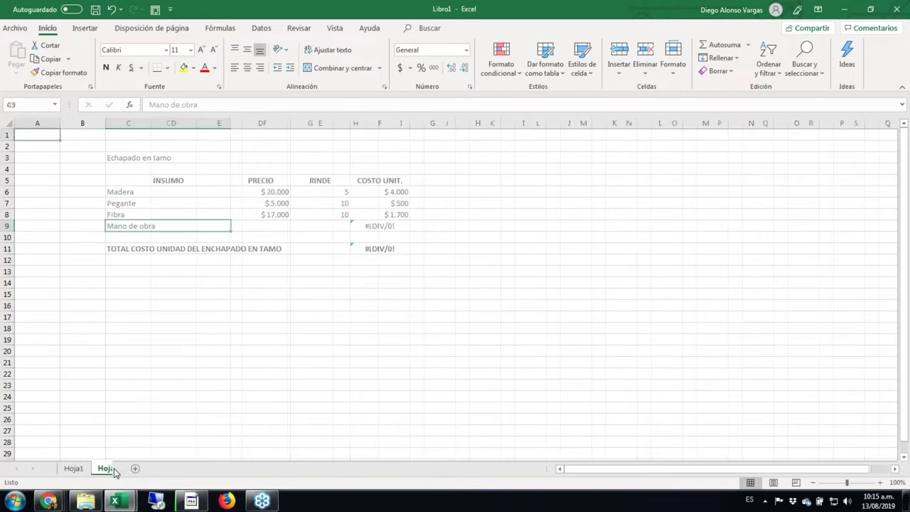
{"action": "key", "text": "Down"}
{"action": "key", "text": "Down"}
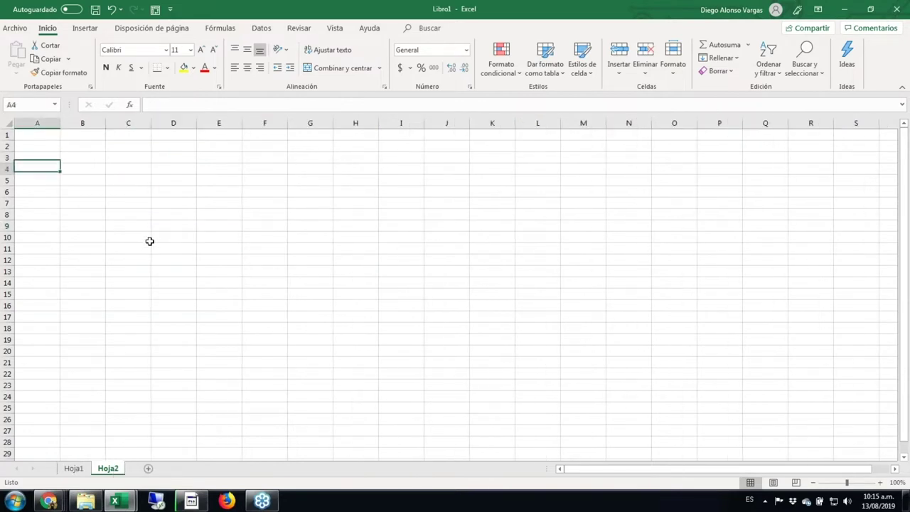
{"action": "key", "text": "Down"}
{"action": "key", "text": "Right"}
- Format all cells of the Hoja2 sheet as Número with no decimal places and a thousands separator
{"action": "left_click", "coordinate": [5, 124]}
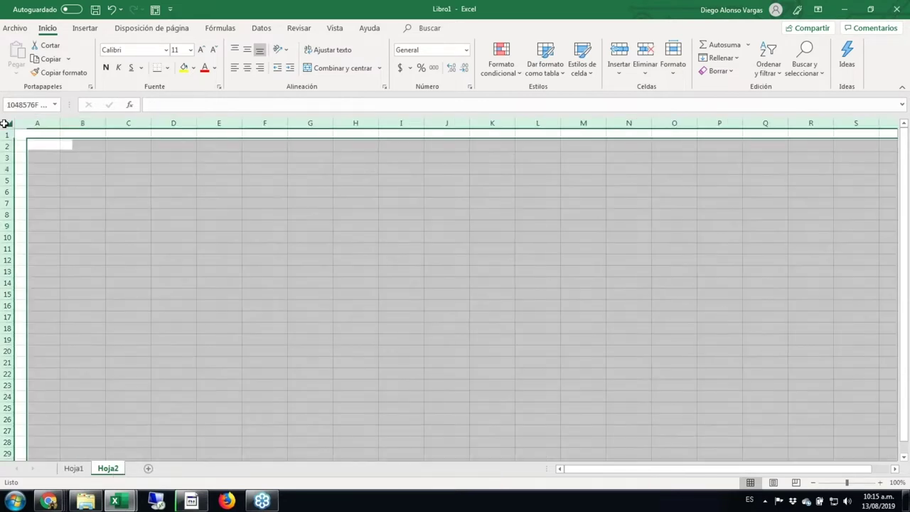
{"action": "key", "text": "ctrl+1"}
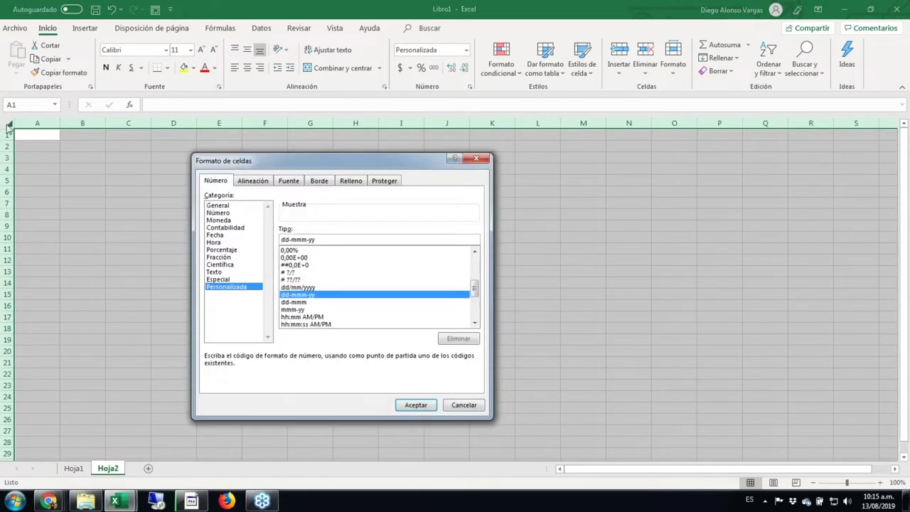
{"action": "left_click", "coordinate": [225, 213]}
{"action": "left_click", "coordinate": [282, 244]}
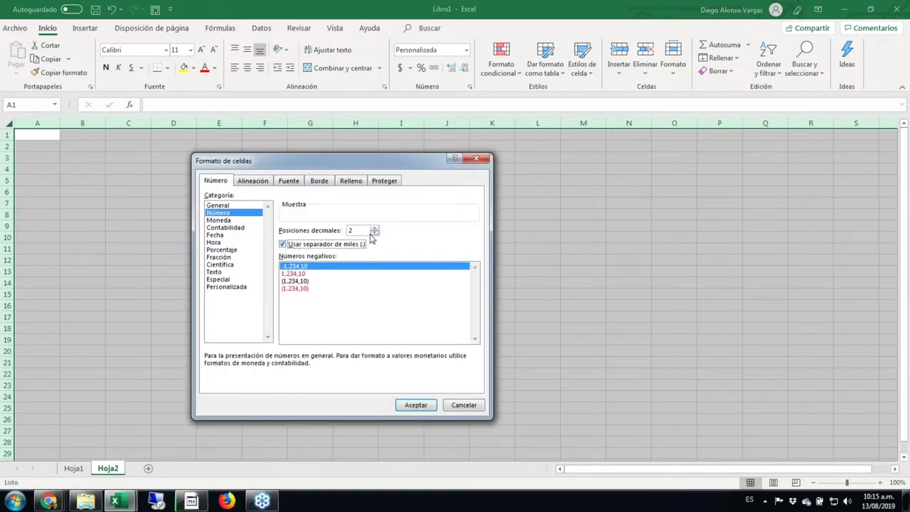
{"action": "left_click", "coordinate": [374, 234]}
{"action": "left_click", "coordinate": [375, 233]}
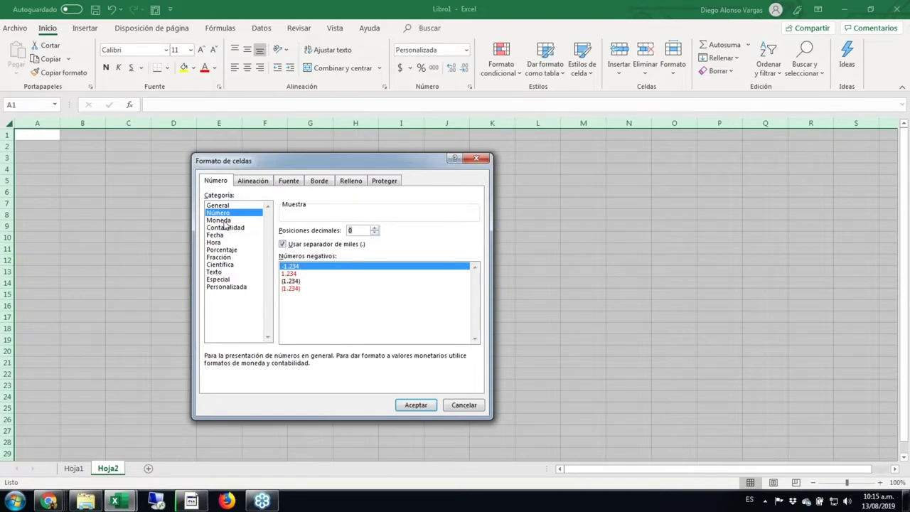
{"action": "left_click", "coordinate": [415, 406]}
- Enter the label "INGRESO ESPERADO" in B3 of Hoja2
{"action": "key", "text": "Down"}
{"action": "key", "text": "Down"}
{"action": "key", "text": "Right"}
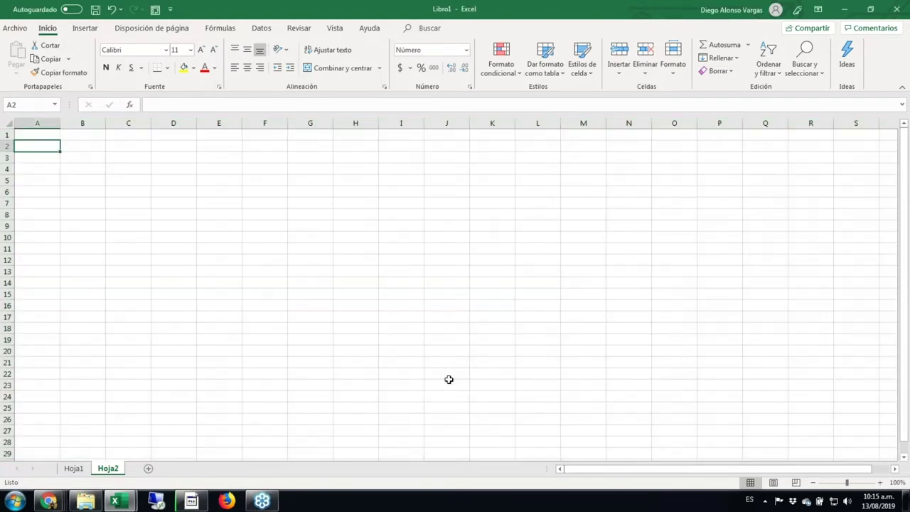
{"action": "type", "text": "Ingre"}
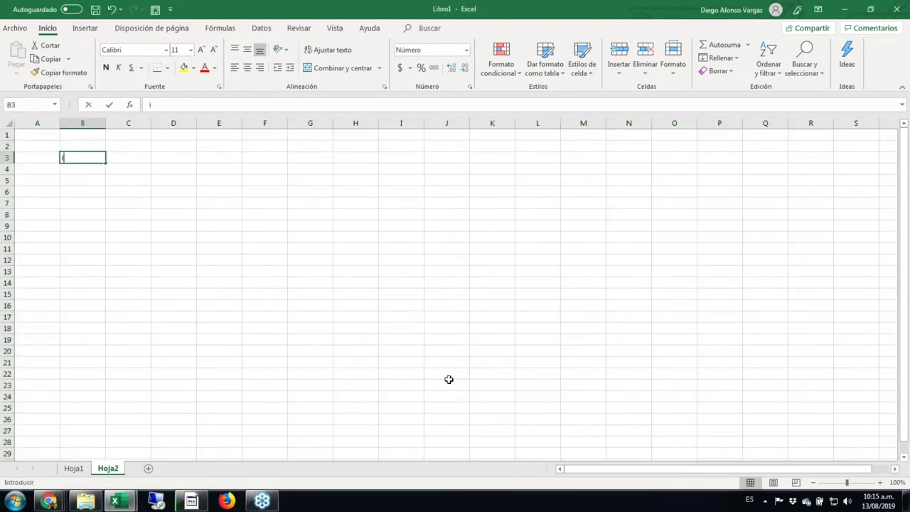
{"action": "key", "text": "Escape"}
{"action": "type", "text": "INGRESO ESPERADO"}
{"action": "key", "text": "ctrl+Return"}
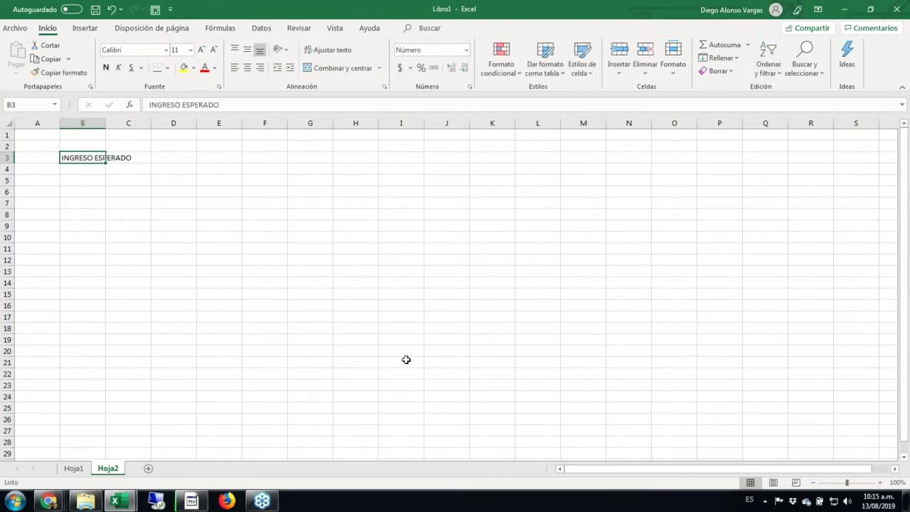
- Widen column B to fit its label with room to spare, and widen column C slightly
{"action": "left_click_drag", "start_coordinate": [105, 123], "coordinate": [199, 124]}
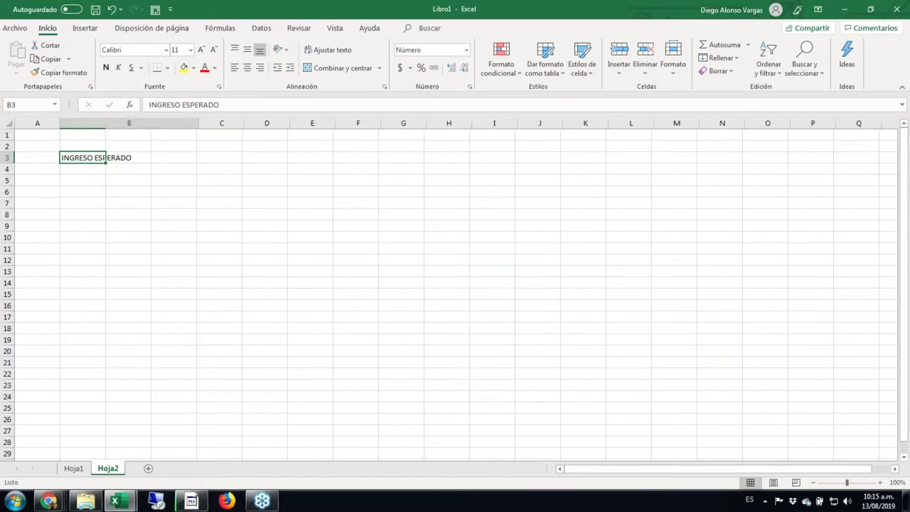
{"action": "key", "text": "Right"}
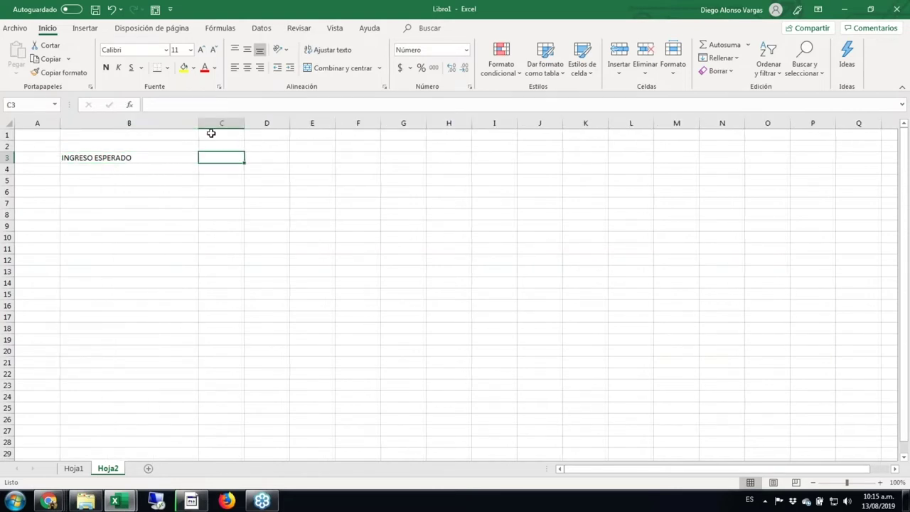
{"action": "left_click_drag", "start_coordinate": [244, 124], "coordinate": [269, 126]}
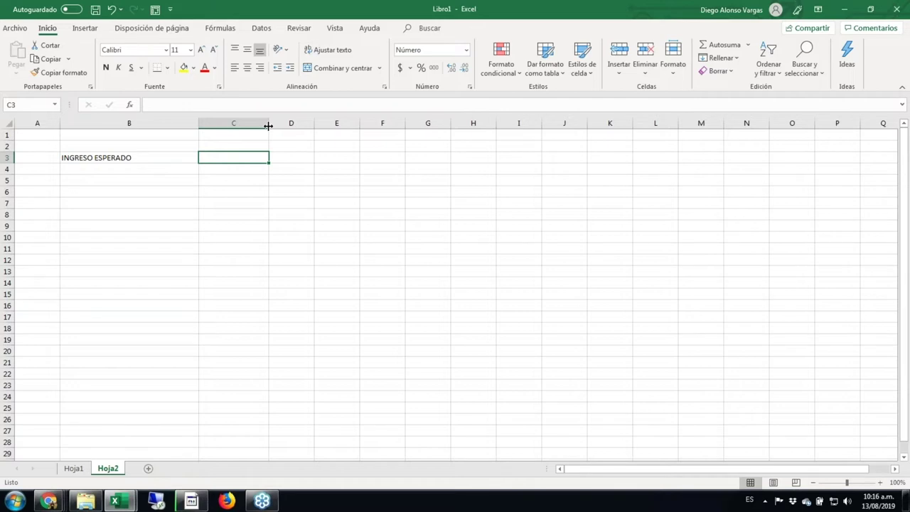
- Enter 1800000 as the expected income in C3 and format it as Moneda with the $ symbol and no decimal places
{"action": "type", "text": "1"}
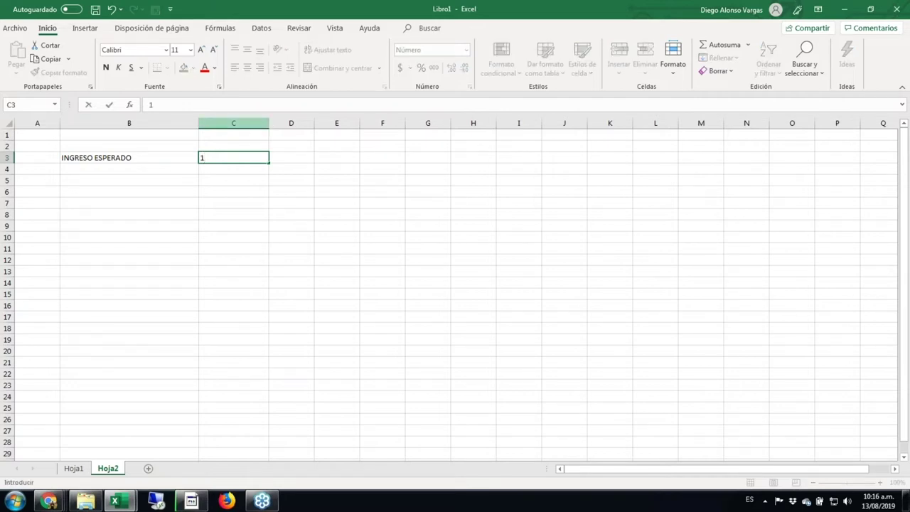
{"action": "type", "text": "800000"}
{"action": "key", "text": "ctrl+Return"}
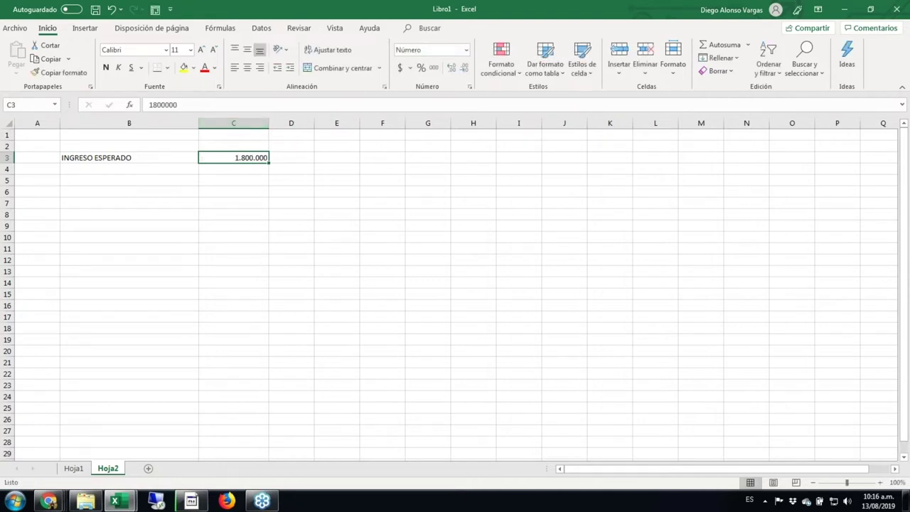
{"action": "key", "text": "ctrl+1"}
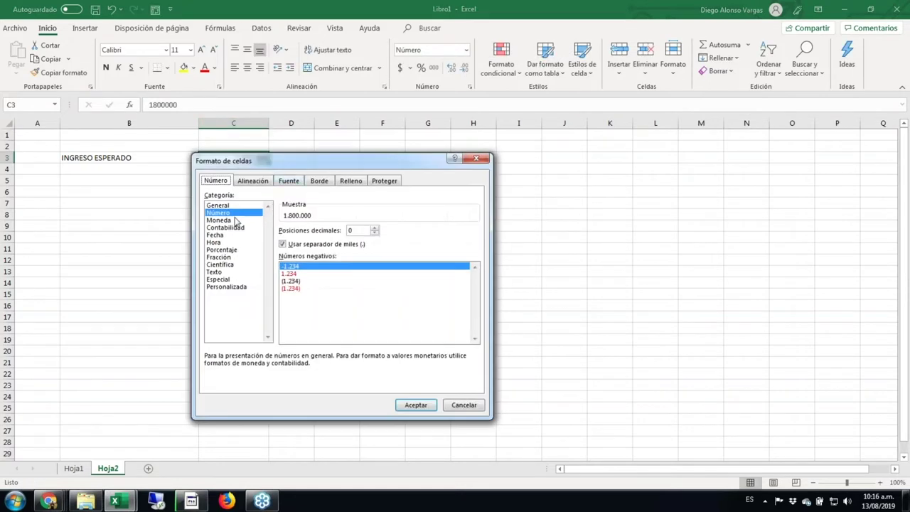
{"action": "left_click", "coordinate": [226, 220]}
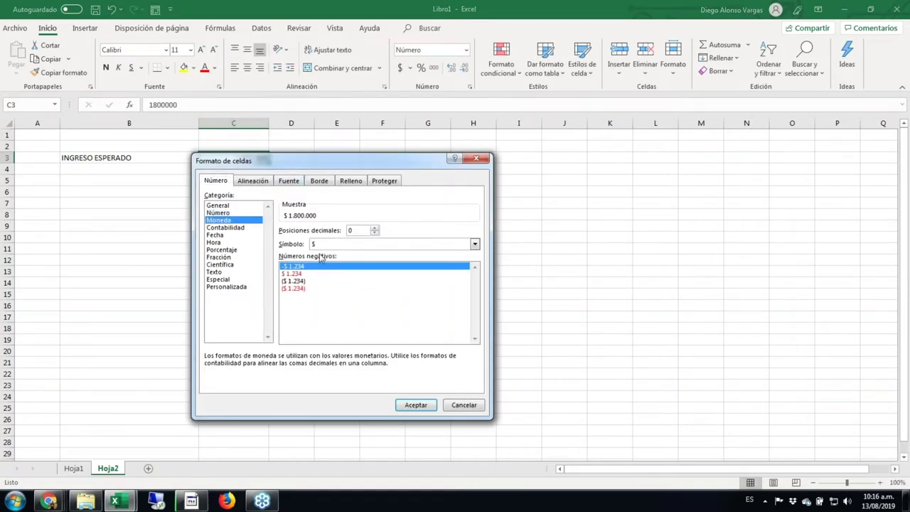
{"action": "left_click", "coordinate": [419, 405]}
- Add the bold heading "CALCULO DE TIEMPO" in B5
{"action": "key", "text": "Down"}
{"action": "key", "text": "Left"}
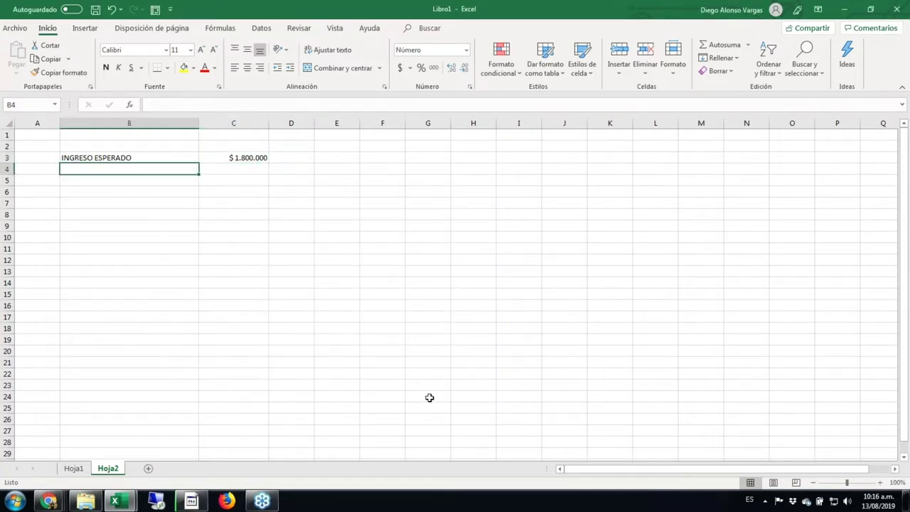
{"action": "key", "text": "Down"}
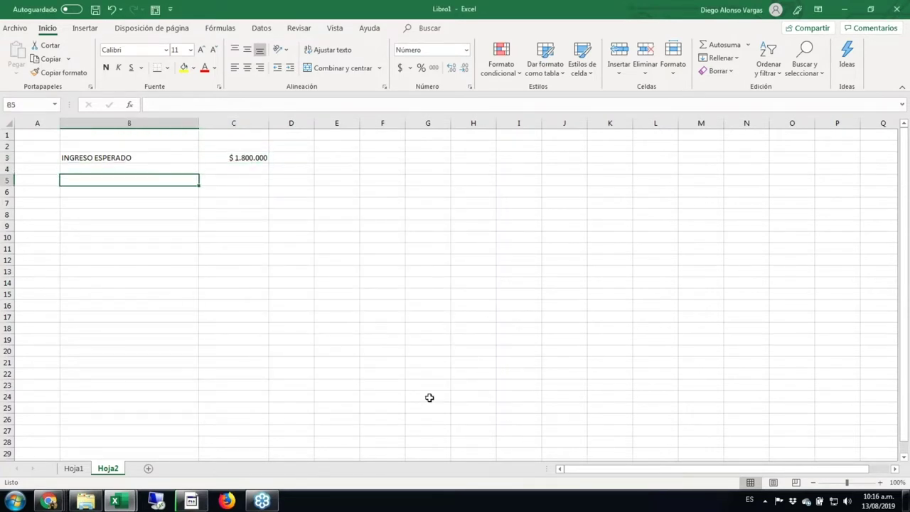
{"action": "type", "text": "CALCULO DE TIEMPO"}
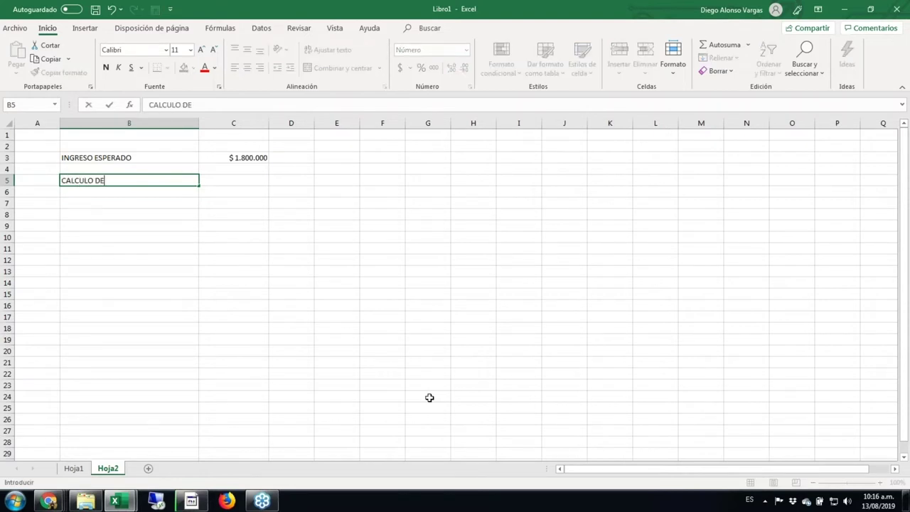
{"action": "key", "text": "ctrl+Return"}
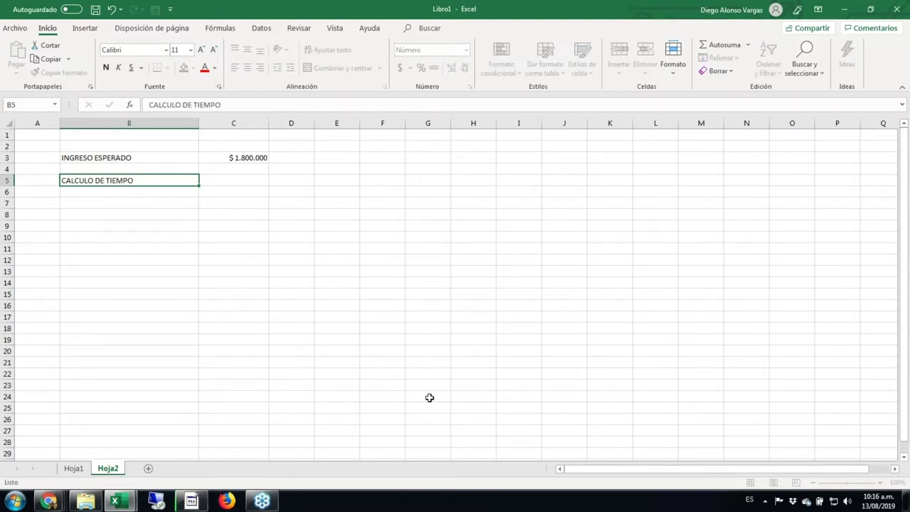
{"action": "key", "text": "ctrl+n"}
- Enter the label "Dias año" in B6 under the time calculation heading
{"action": "key", "text": "Up"}
{"action": "key", "text": "Down"}
{"action": "key", "text": "Down"}
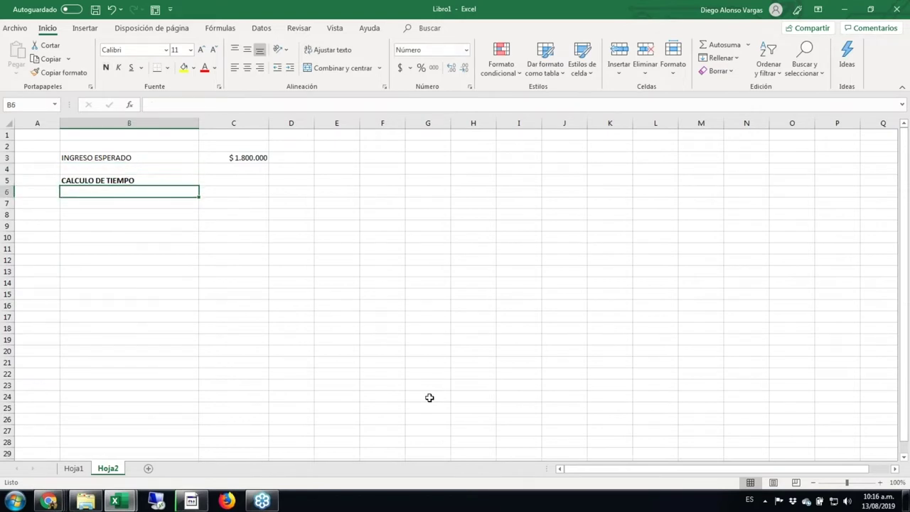
{"action": "type", "text": "días"}
{"action": "key", "text": "Escape"}
{"action": "type", "text": "Dias años"}
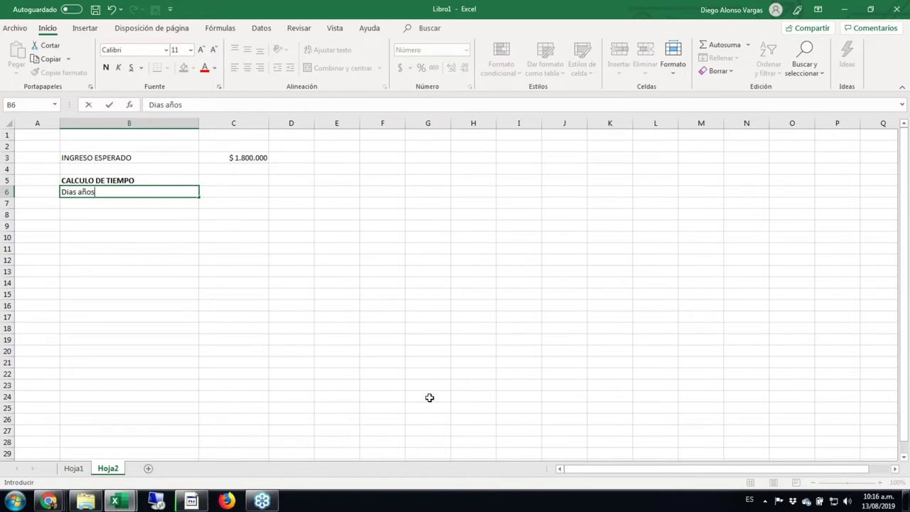
{"action": "key", "text": "Tab"}
{"action": "key", "text": "Left"}
{"action": "key", "text": "F2"}
{"action": "key", "text": "BackSpace"}
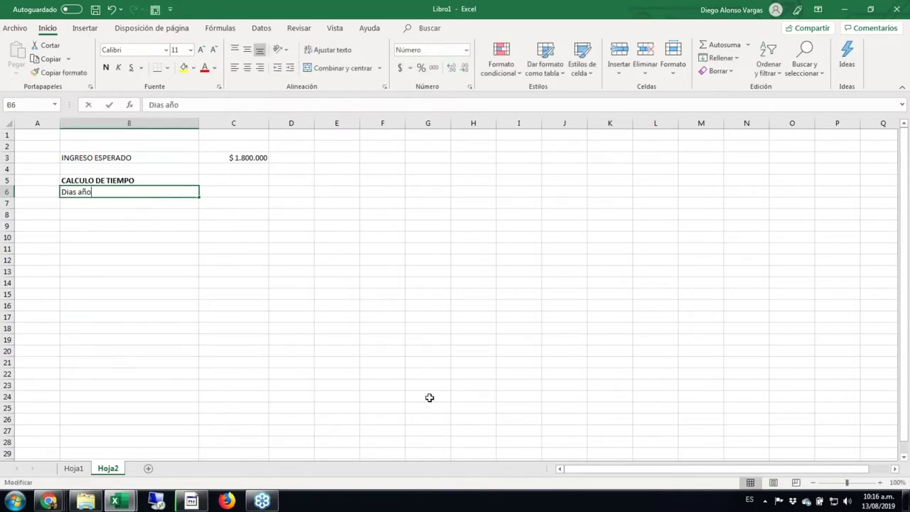
{"action": "key", "text": "Tab"}
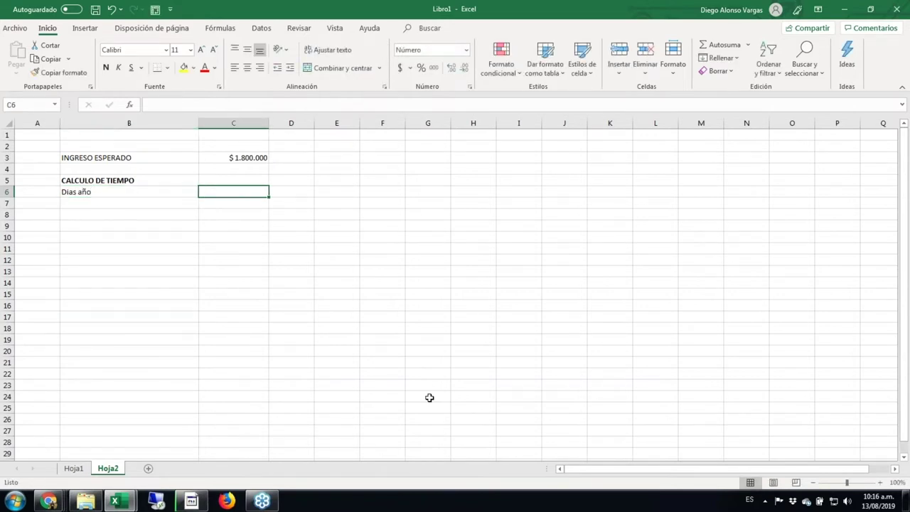
- Enter 365 as the number of days in the year in C6
{"action": "type", "text": "365"}
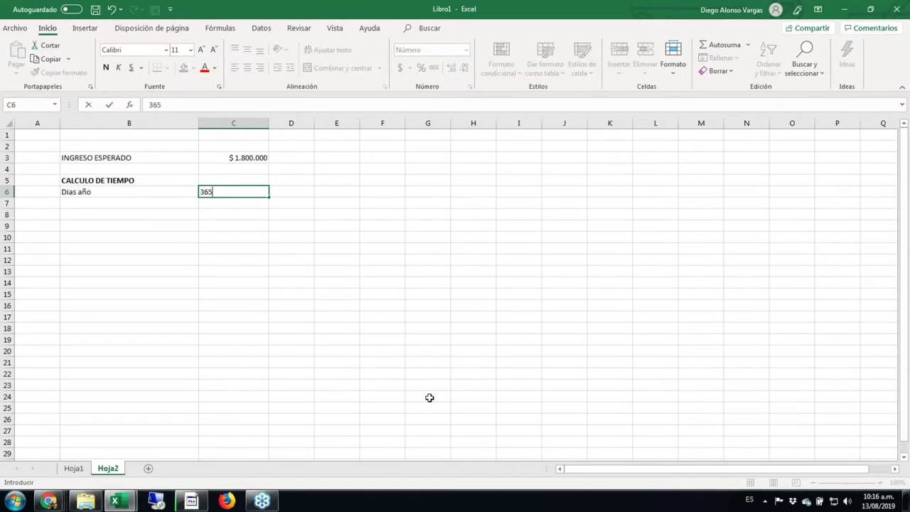
{"action": "key", "text": "Return"}
{"action": "key", "text": "Up"}
{"action": "key", "text": "BackSpace"}
{"action": "key", "text": "Escape"}
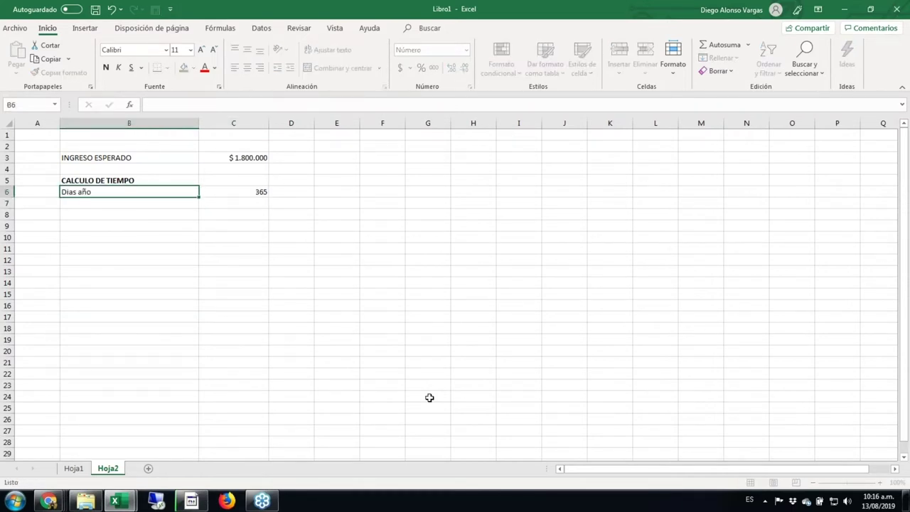
- Indent the "Dias año" label in B6 with leading spaces
{"action": "key", "text": "F2"}
{"action": "key", "text": "Home"}
{"action": "key", "text": "Return"}
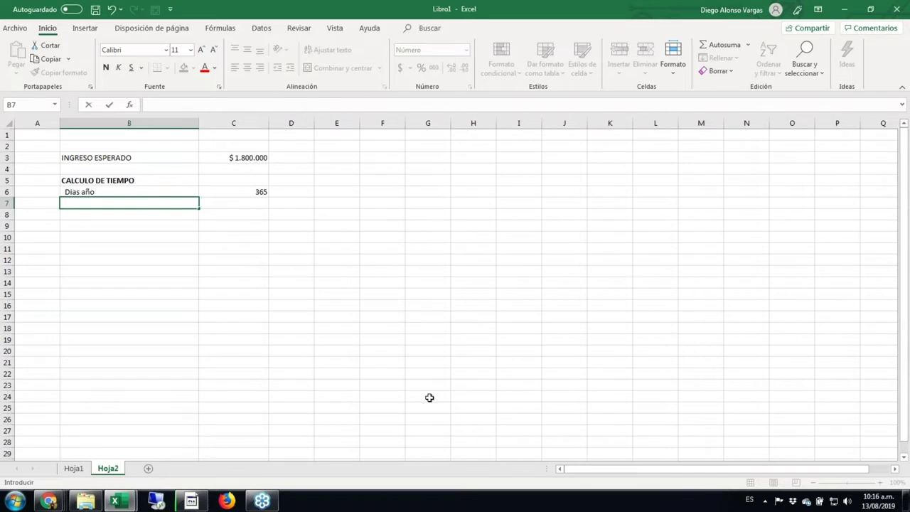
- Add an indented "Fines de semana" row in B7 with the value 104 in C7
{"action": "type", "text": "Fie"}
{"action": "key", "text": "BackSpace"}
{"action": "type", "text": "nes de semana"}
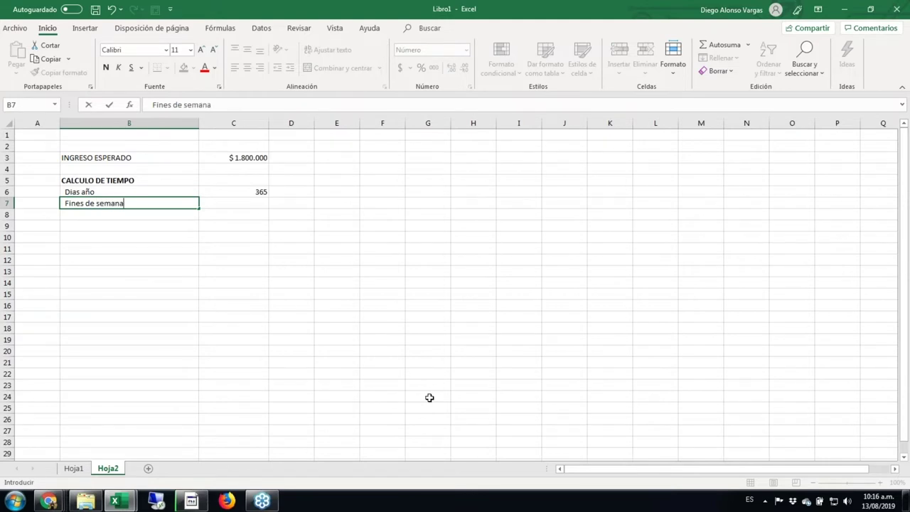
{"action": "key", "text": "Tab"}
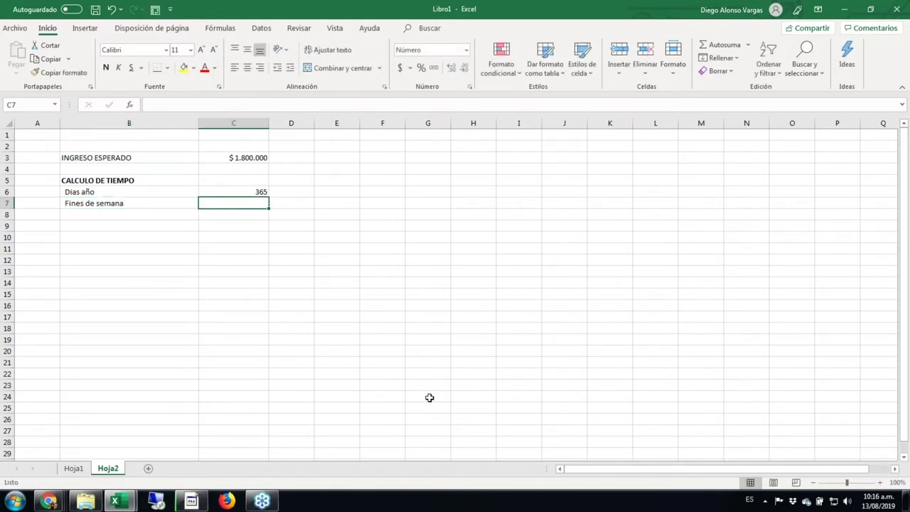
{"action": "type", "text": "104"}
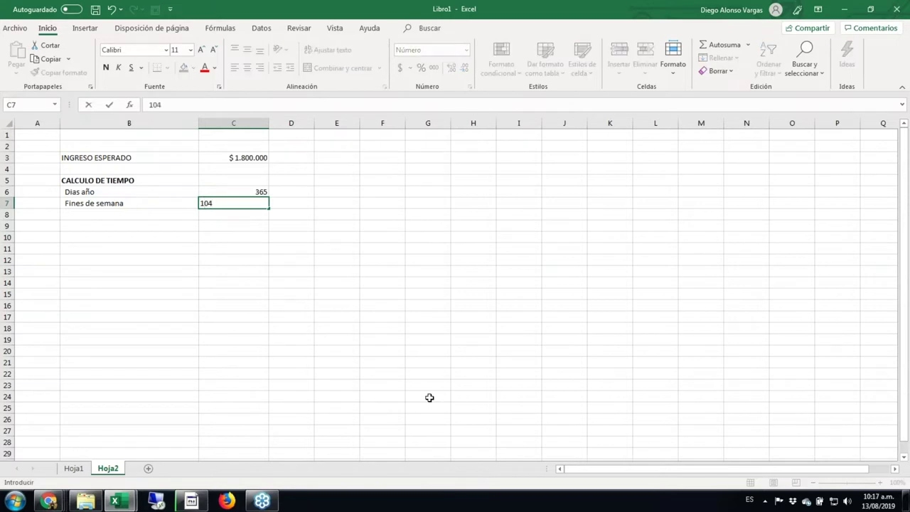
{"action": "key", "text": "Return"}
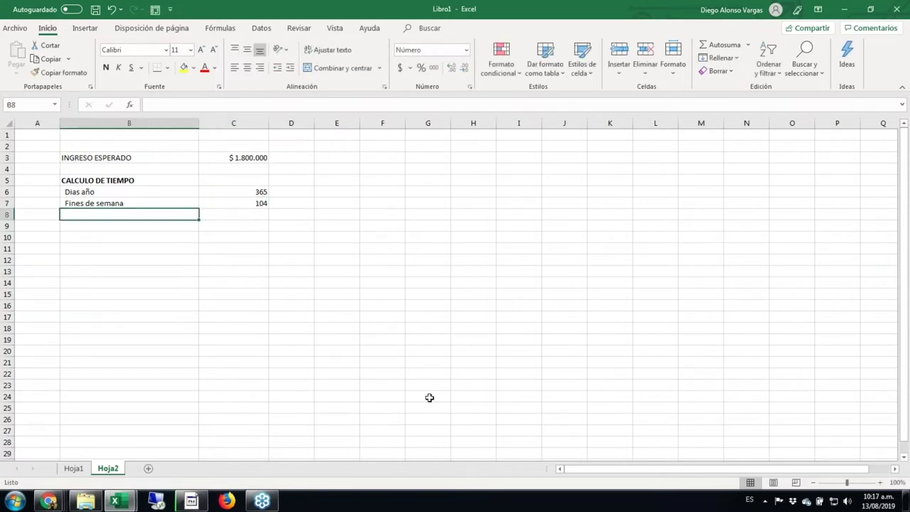
- Change the weekend days in C7 to the negative value -104
{"action": "key", "text": "Up"}
{"action": "key", "text": "Right"}
{"action": "key", "text": "F2"}
{"action": "type", "text": "-"}
{"action": "key", "text": "Return"}
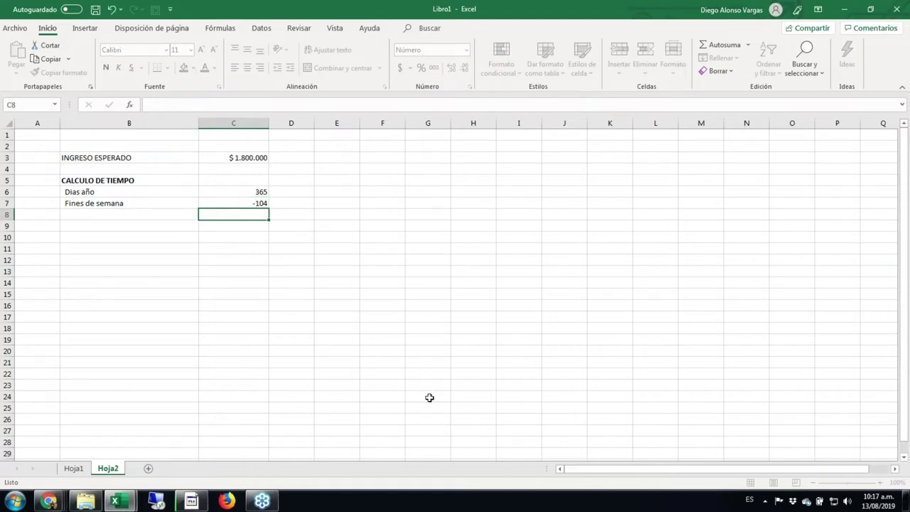
- Add an indented "Festivos" row in B8 with the value -17 in C8
{"action": "key", "text": "Left"}
{"action": "type", "text": "Festivos"}
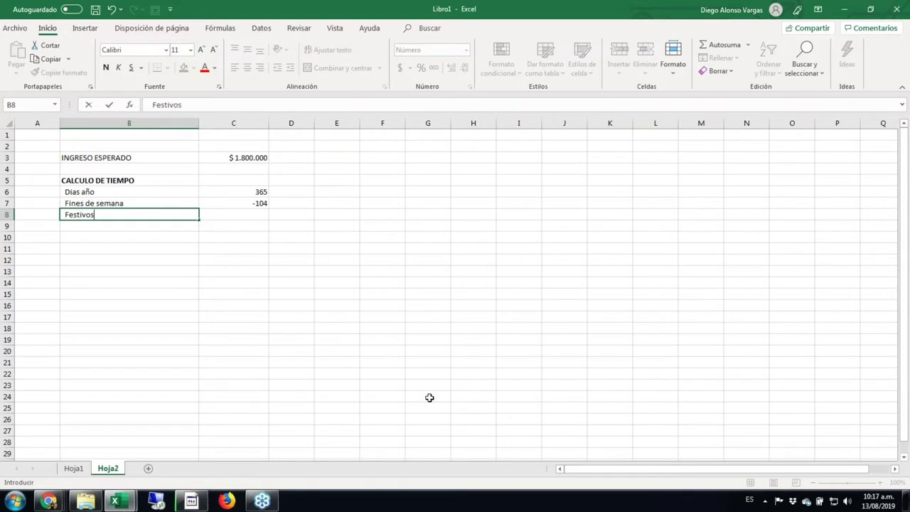
{"action": "key", "text": "Right"}
{"action": "type", "text": "-"}
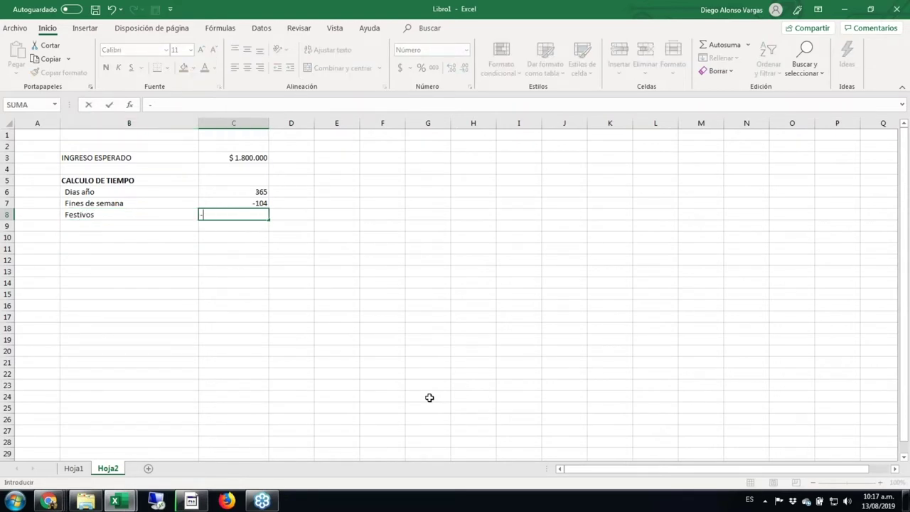
{"action": "type", "text": "17"}
{"action": "key", "text": "Return"}
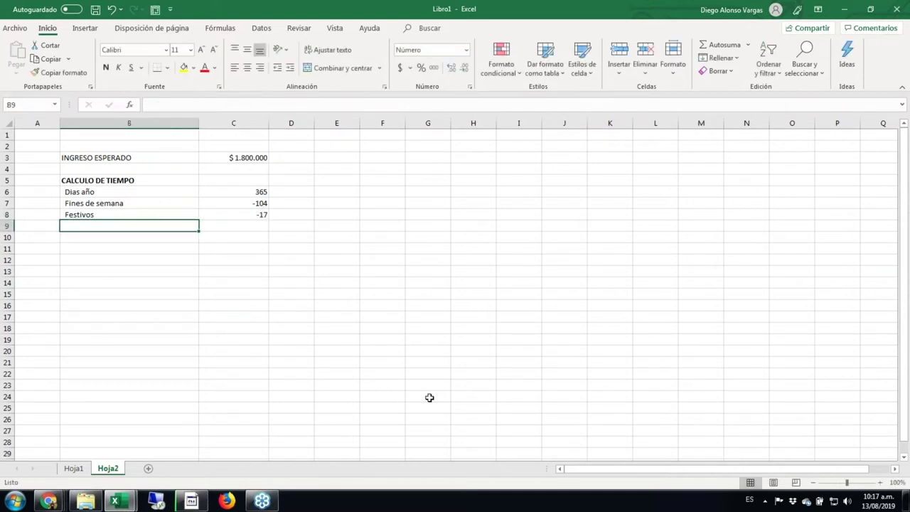
- Add an indented "Dias de vacaciones" row in B9 with the value -15 in C9
{"action": "type", "text": "Di"}
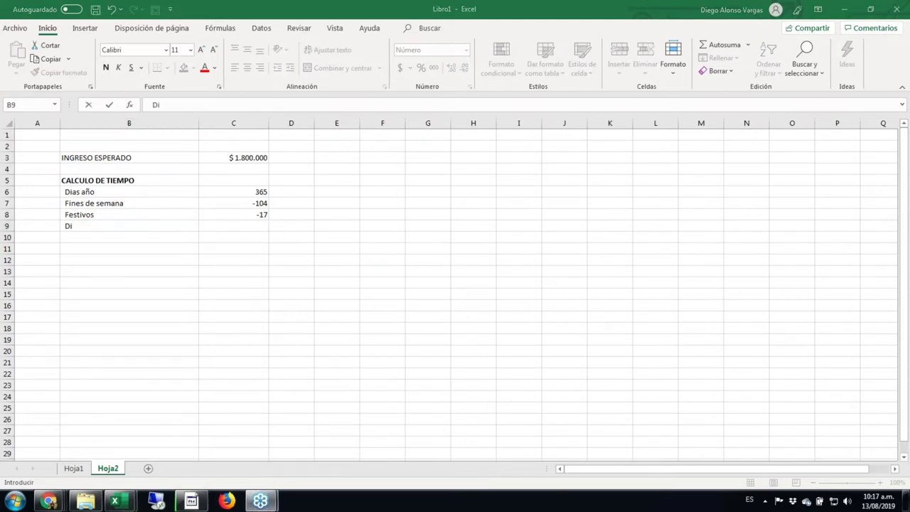
{"action": "type", "text": "s"}
{"action": "key", "text": "BackSpace"}
{"action": "type", "text": "as de vacacione"}
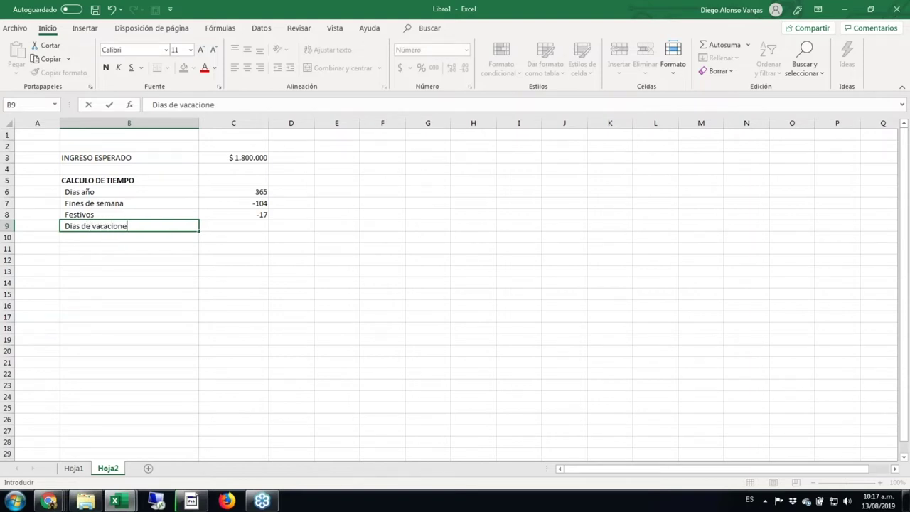
{"action": "type", "text": "s"}
{"action": "left_click", "coordinate": [233, 225]}
{"action": "type", "text": "-15"}
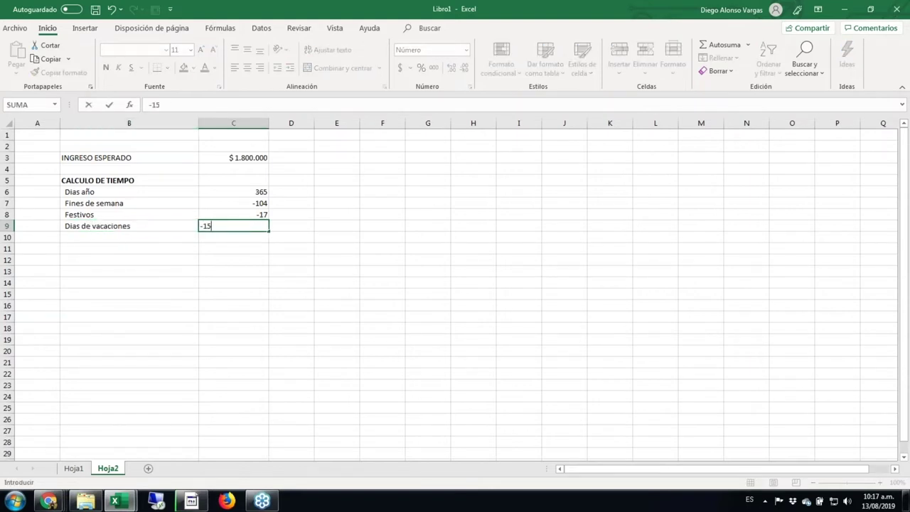
{"action": "key", "text": "Return"}
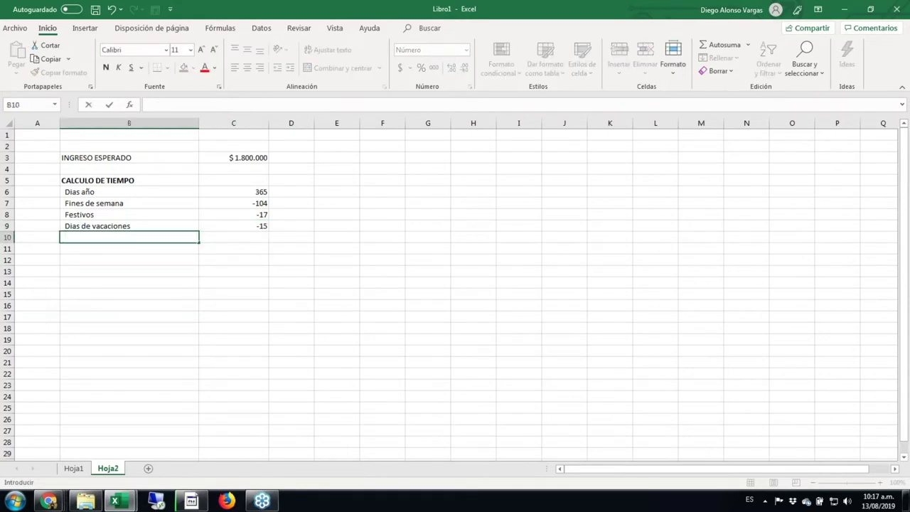
- Add an indented "Dias de Imprevistos" row in B10 with the value -10 in C10
{"action": "type", "text": "Dias de Imprevistos"}
{"action": "key", "text": "Tab"}
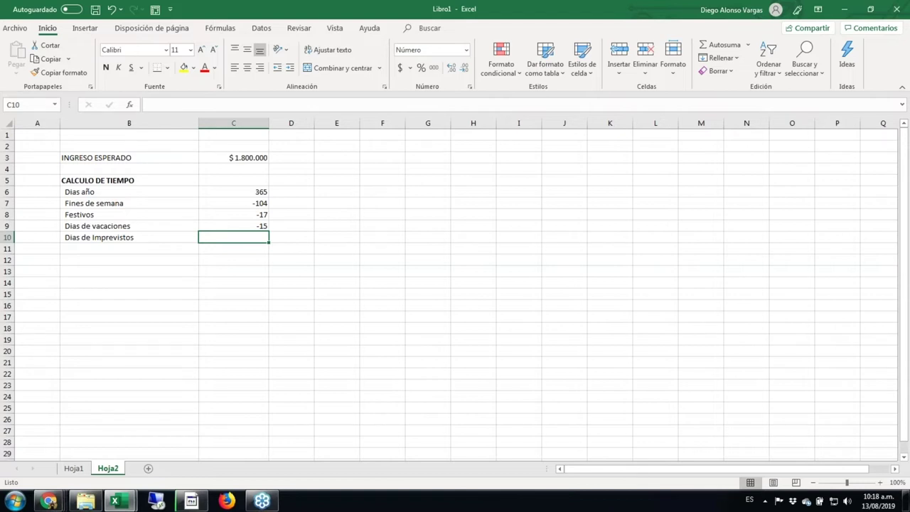
{"action": "type", "text": "-10"}
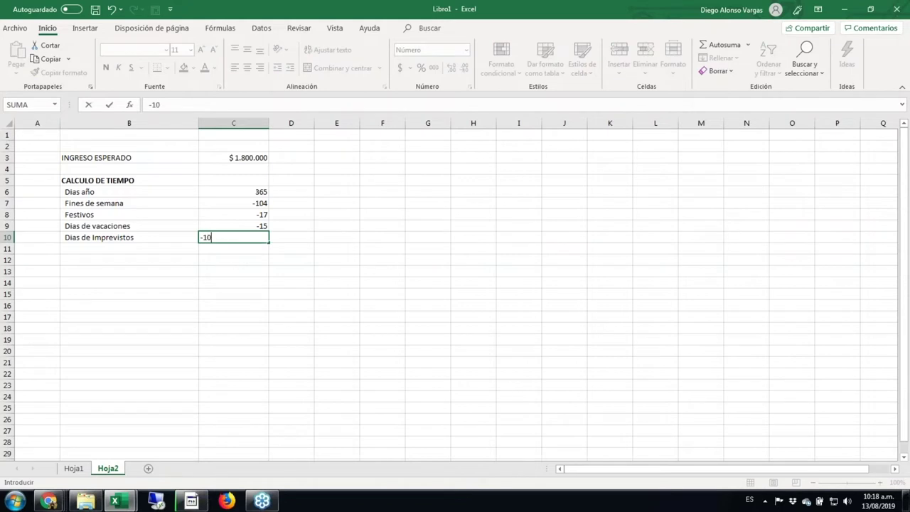
{"action": "key", "text": "Return"}
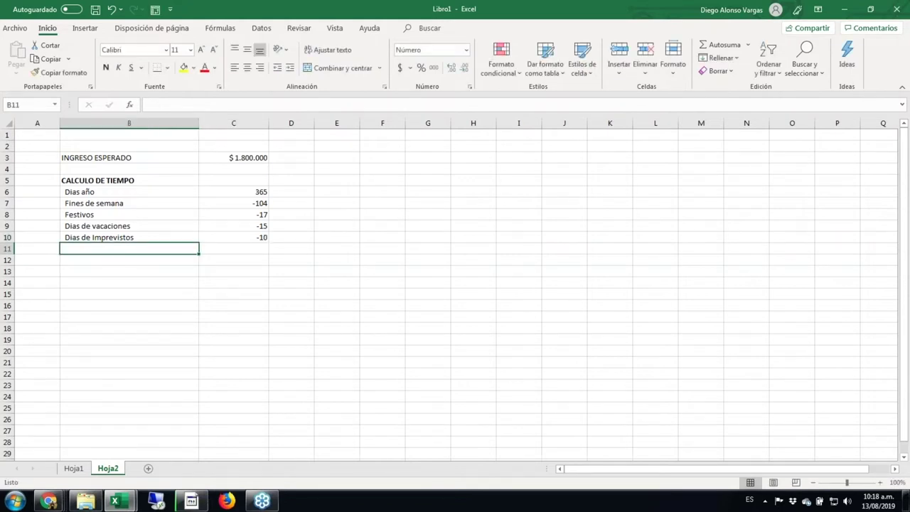
- Label B11 "Total dias en total laborales" and total the days in C11 with =SUMA(C6:C10)
{"action": "type", "text": "Total dias"}
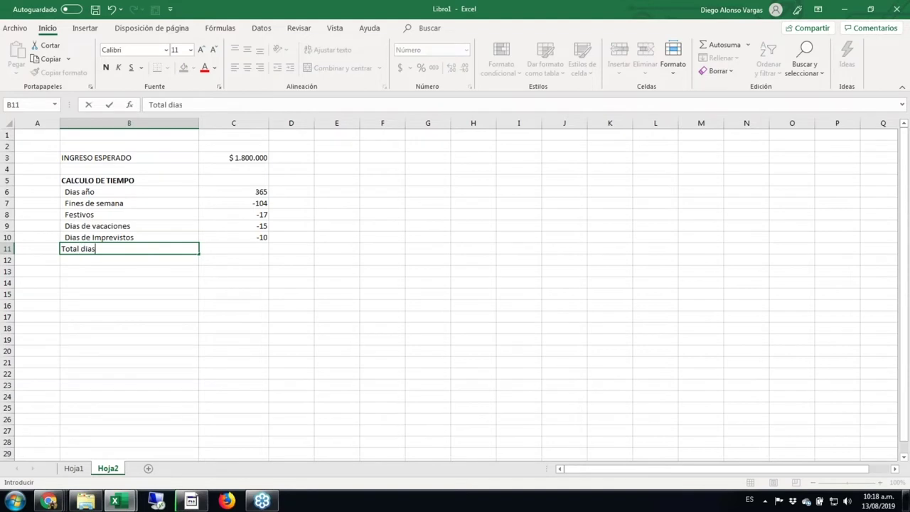
{"action": "type", "text": " en total laborales"}
{"action": "left_click", "coordinate": [234, 248]}
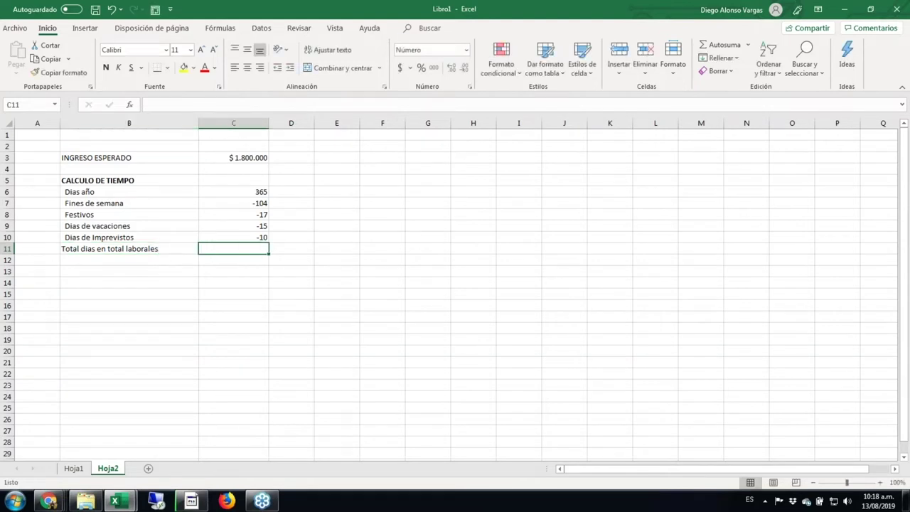
{"action": "type", "text": "=suma"}
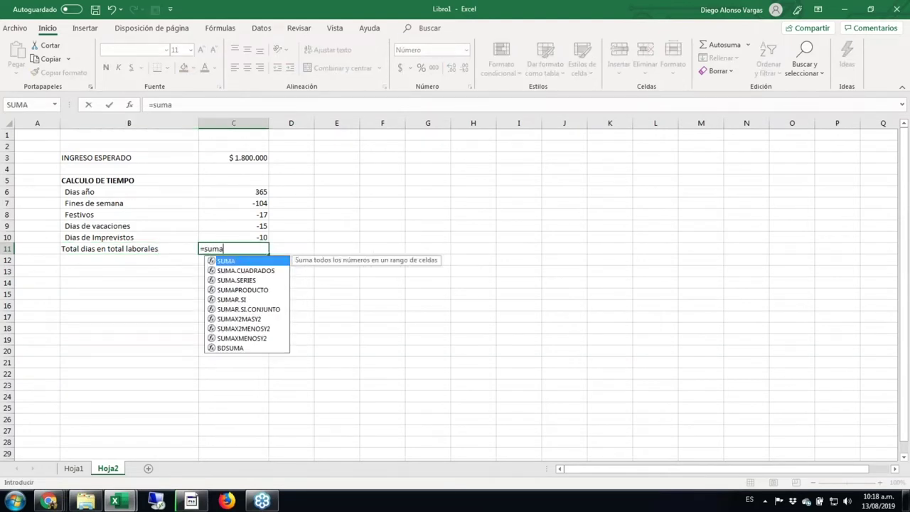
{"action": "key", "text": "Tab"}
{"action": "left_click_drag", "start_coordinate": [249, 237], "coordinate": [249, 191]}
{"action": "key", "text": "ctrl+Return"}
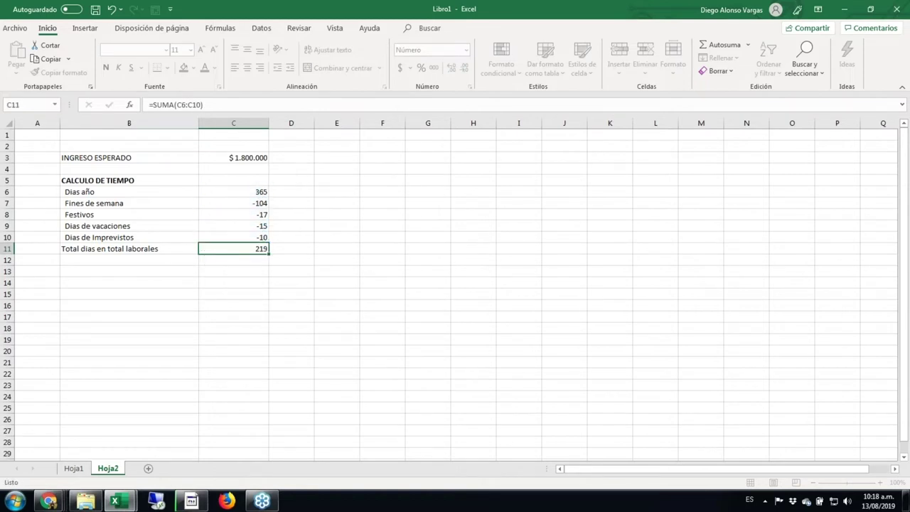
- Make the total row B11:C11 and the "Dias año" row B6:C6 bold
{"action": "key", "text": "shift+Left"}
{"action": "key", "text": "ctrl+n"}
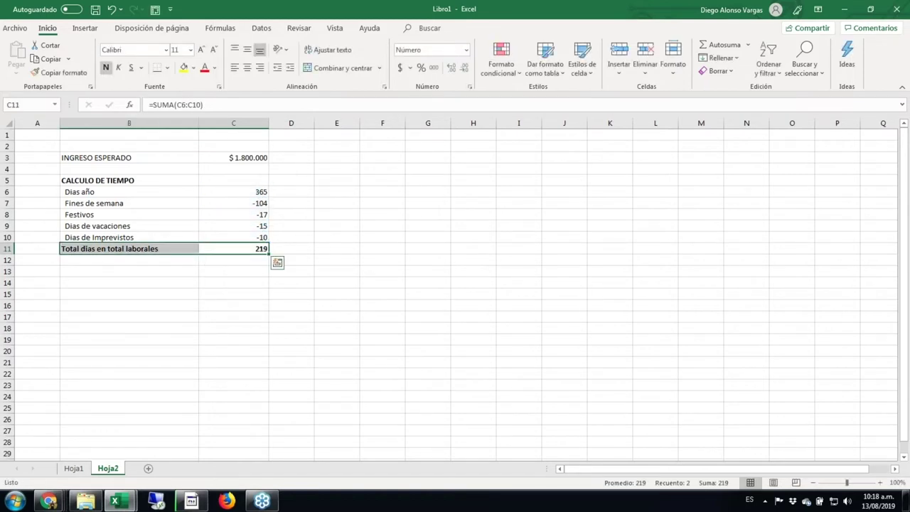
{"action": "key", "text": "Right"}
{"action": "key", "text": "Left"}
{"action": "key", "text": "Up"}
{"action": "key", "text": "Up"}
{"action": "key", "text": "Up"}
{"action": "key", "text": "Up"}
{"action": "key", "text": "Up"}
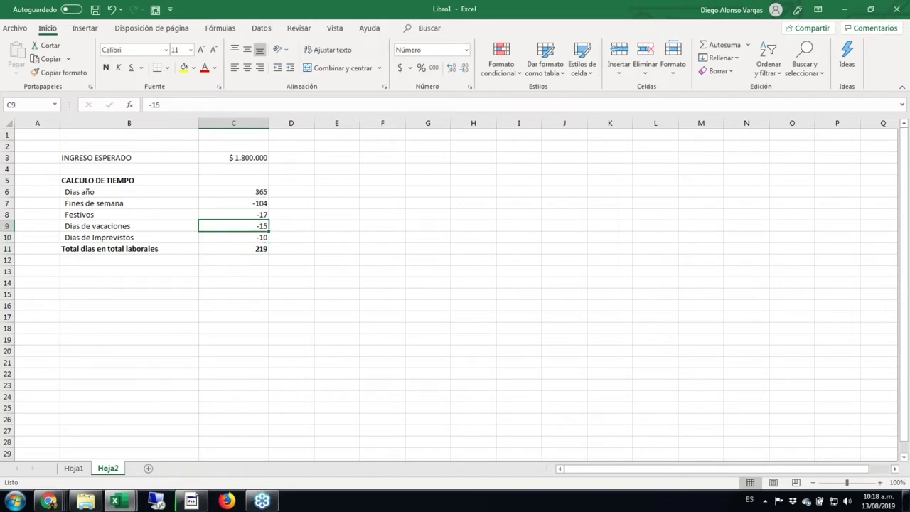
{"action": "key", "text": "shift+Left"}
{"action": "key", "text": "ctrl+n"}
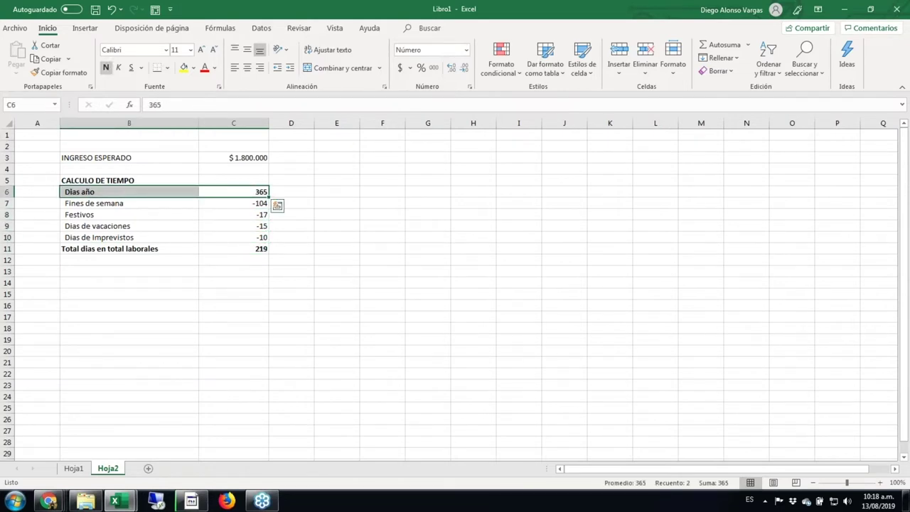
- Enter the label "Horas a trabajar mes" in B13, leaving one blank row below the total
{"action": "key", "text": "Down"}
{"action": "key", "text": "Down"}
{"action": "key", "text": "Down"}
{"action": "key", "text": "Down"}
{"action": "key", "text": "Down"}
{"action": "key", "text": "Down"}
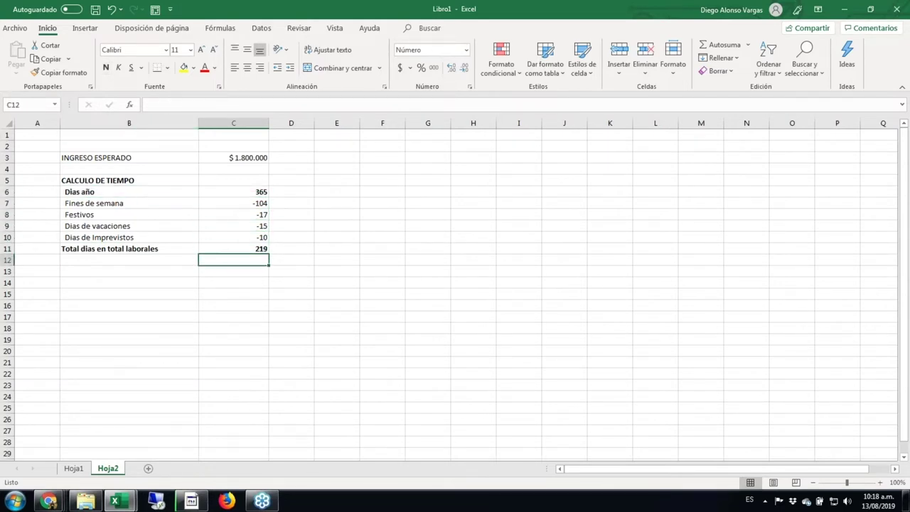
{"action": "key", "text": "Down"}
{"action": "key", "text": "Left"}
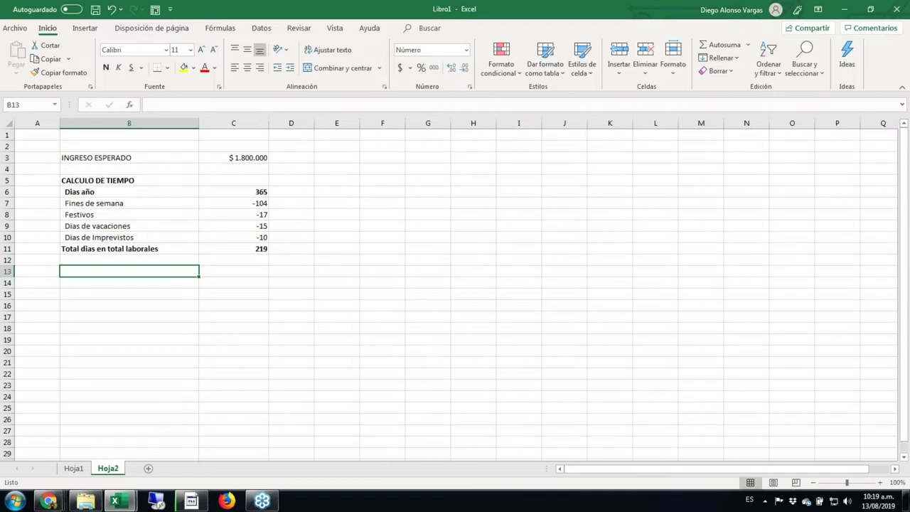
{"action": "type", "text": "Hor"}
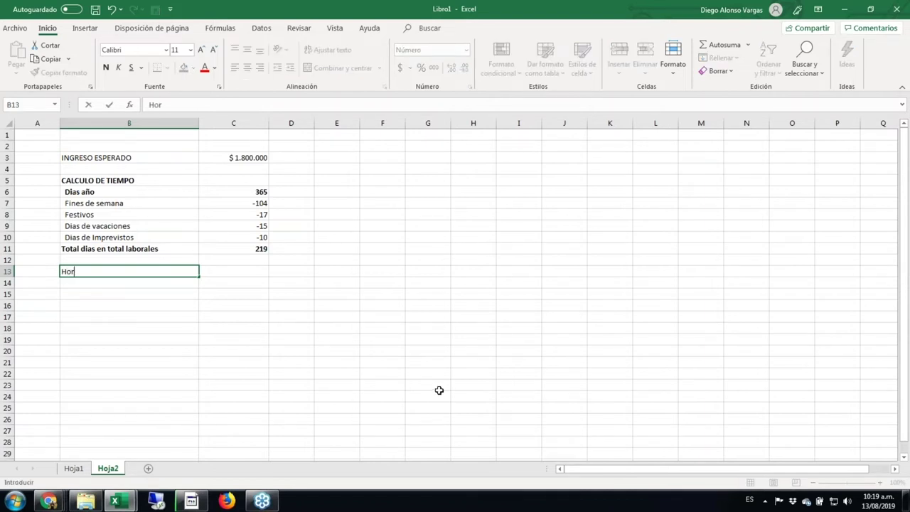
{"action": "type", "text": "as a trabajar mes"}
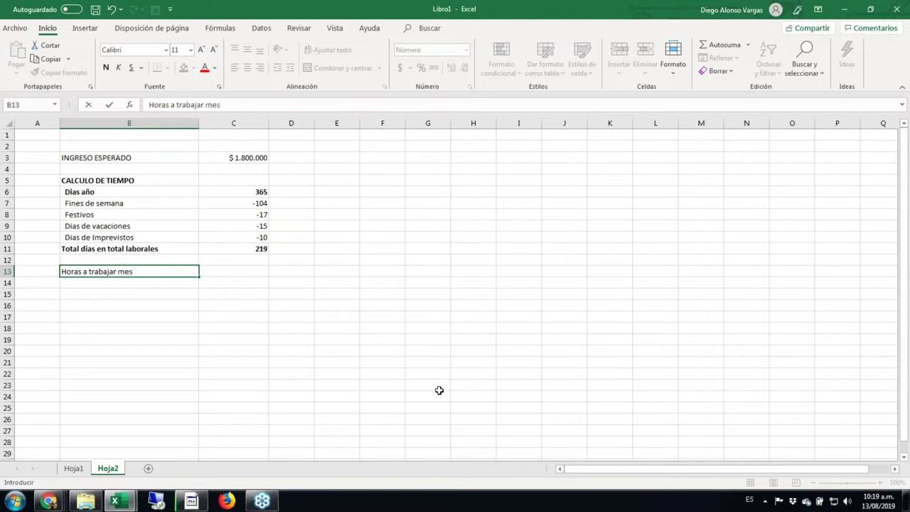
{"action": "key", "text": "Tab"}
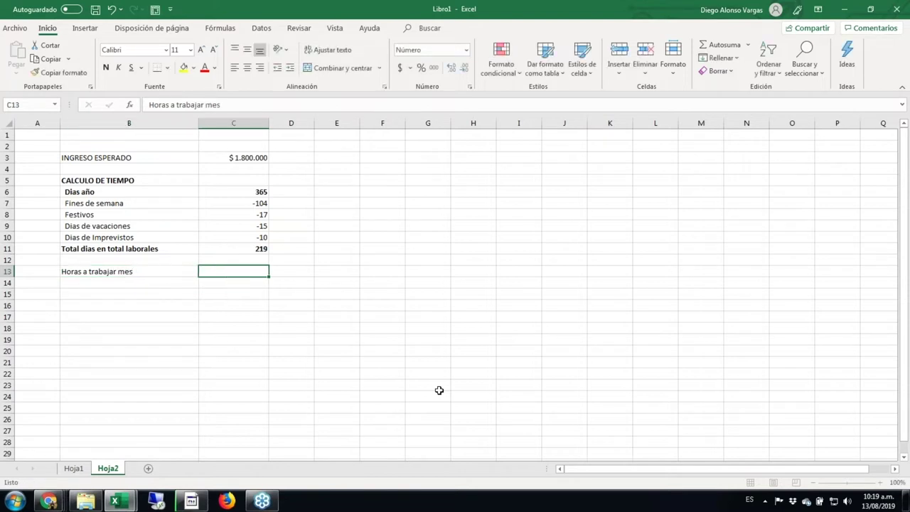
- Calculate the monthly working hours in C13 as 7*21 and make B13:C13 bold
{"action": "type", "text": "+"}
{"action": "type", "text": "7"}
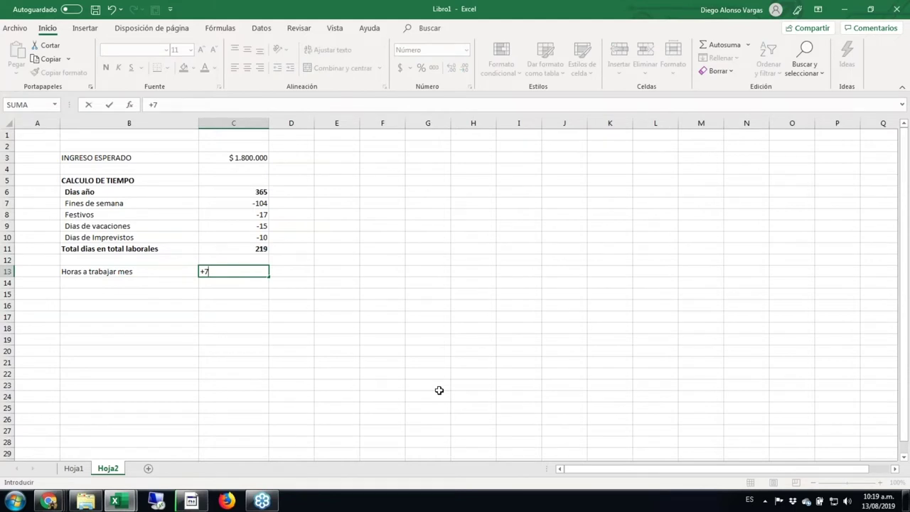
{"action": "type", "text": "*21"}
{"action": "key", "text": "ctrl+Return"}
{"action": "key", "text": "shift+Left"}
{"action": "key", "text": "ctrl+n"}
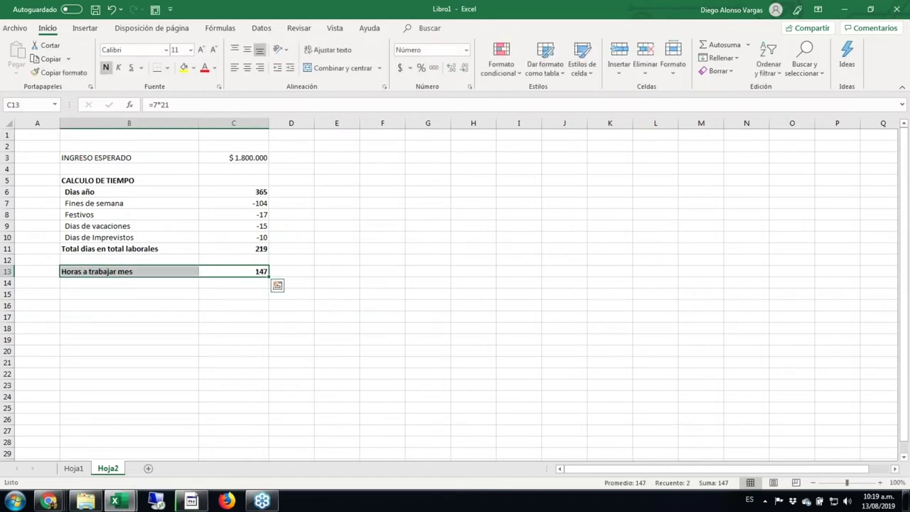
{"action": "key", "text": "shift+Right"}
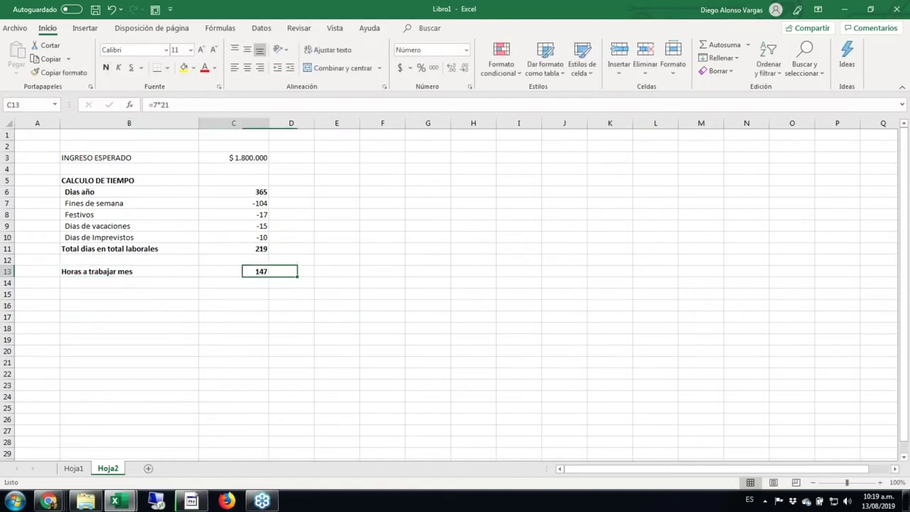
- Enter the label "(-) Hr de ventas" in B14 with 8 hours in C14
{"action": "key", "text": "Down"}
{"action": "key", "text": "Left"}
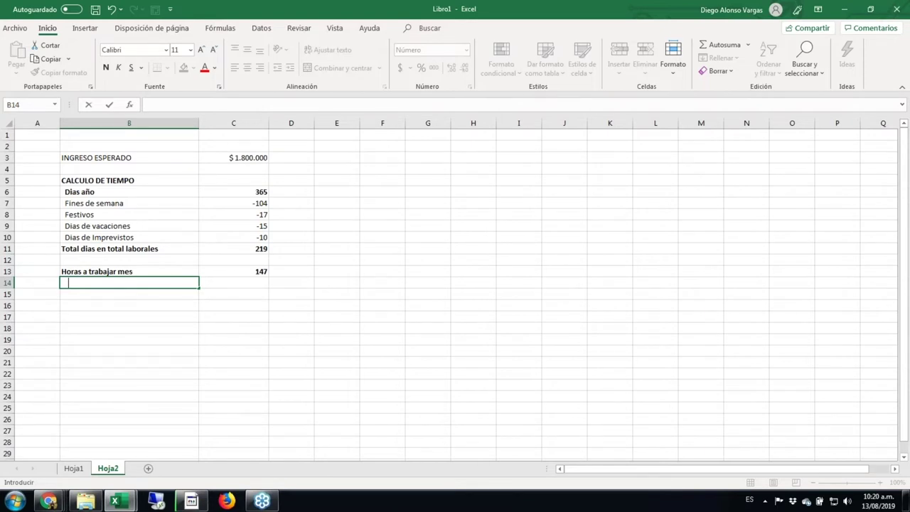
{"action": "type", "text": "-) Hr de ventas"}
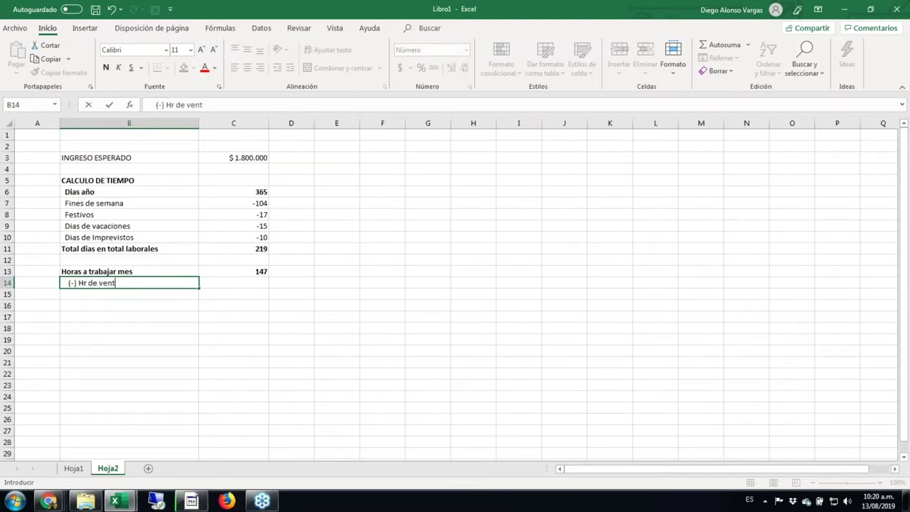
{"action": "key", "text": "Tab"}
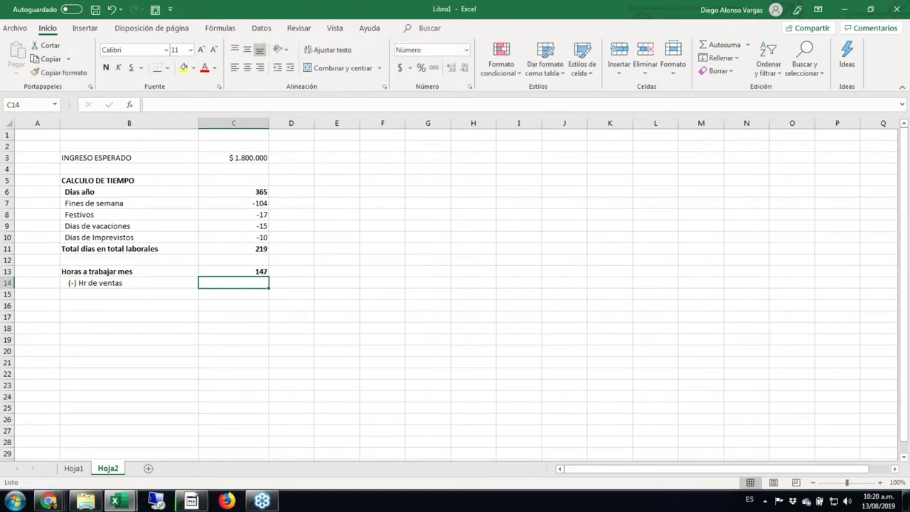
{"action": "type", "text": "8"}
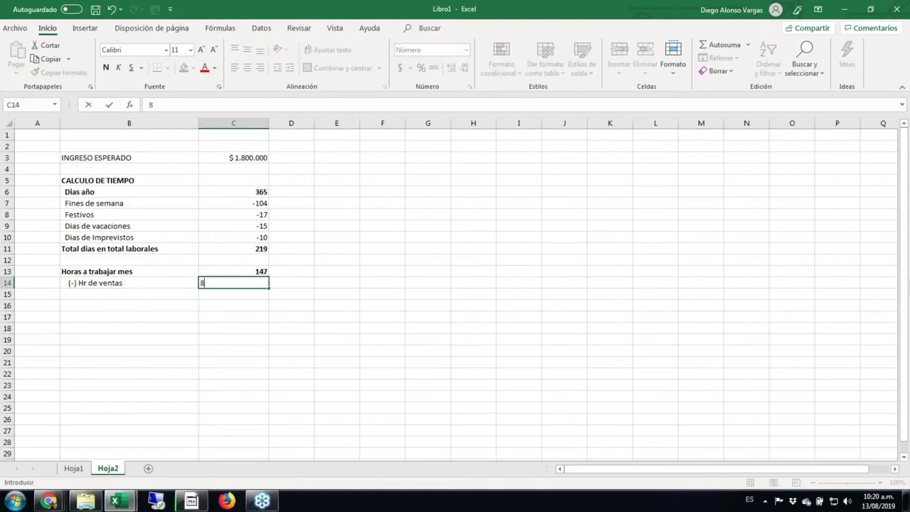
{"action": "key", "text": "Return"}
- Enter the label "(-) Hr Capacitacion" in B15 with 4 hours in C15
{"action": "type", "text": "("}
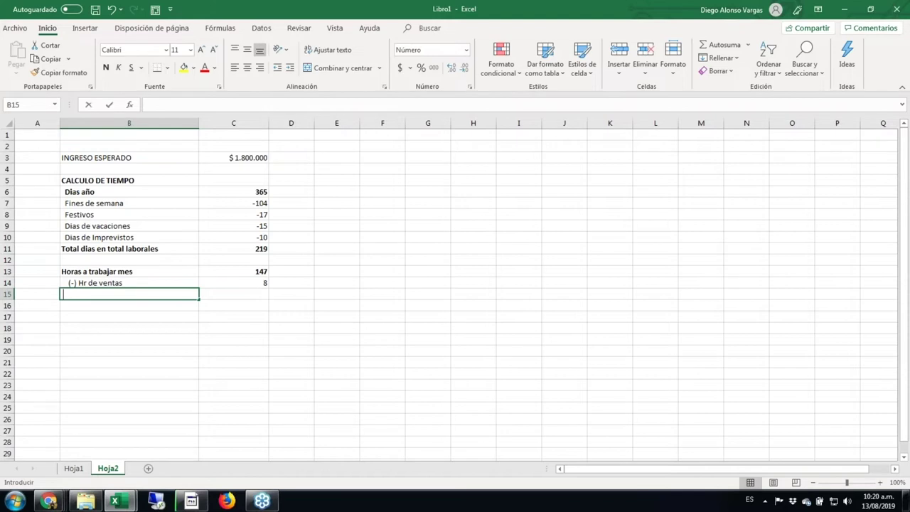
{"action": "type", "text": "."}
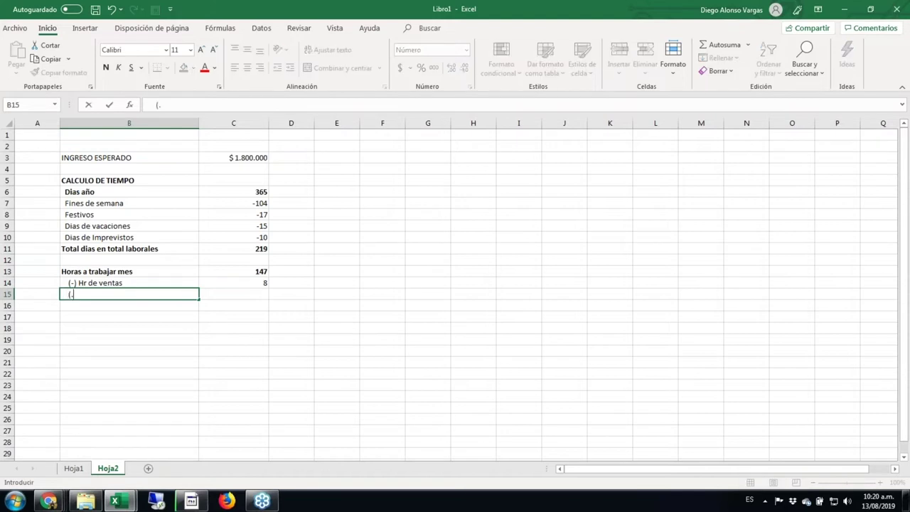
{"action": "key", "text": "BackSpace"}
{"action": "type", "text": "-) Hr Capacitacion"}
{"action": "key", "text": "Tab"}
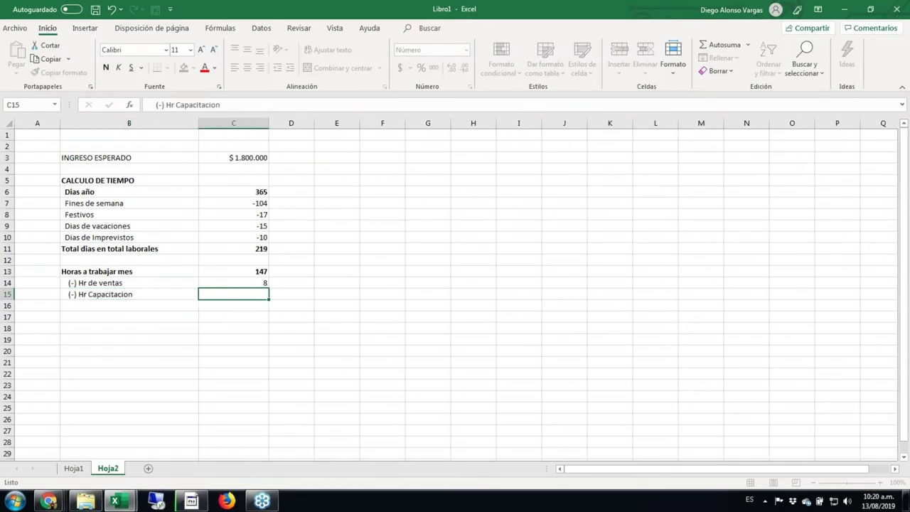
{"action": "type", "text": "4"}
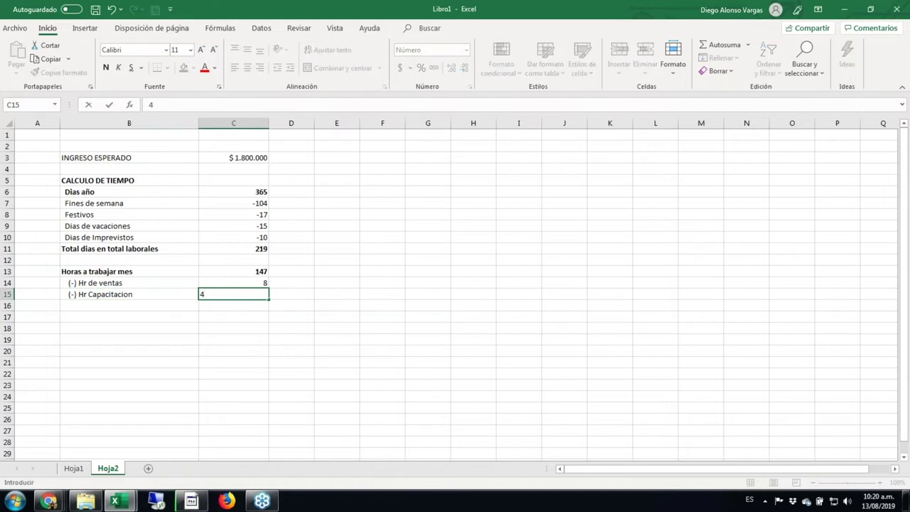
{"action": "key", "text": "Return"}
- Enter the label "(-) tiempos muertos (descanso)" in B16 with 8 hours in C16
{"action": "type", "text": "(-) "}
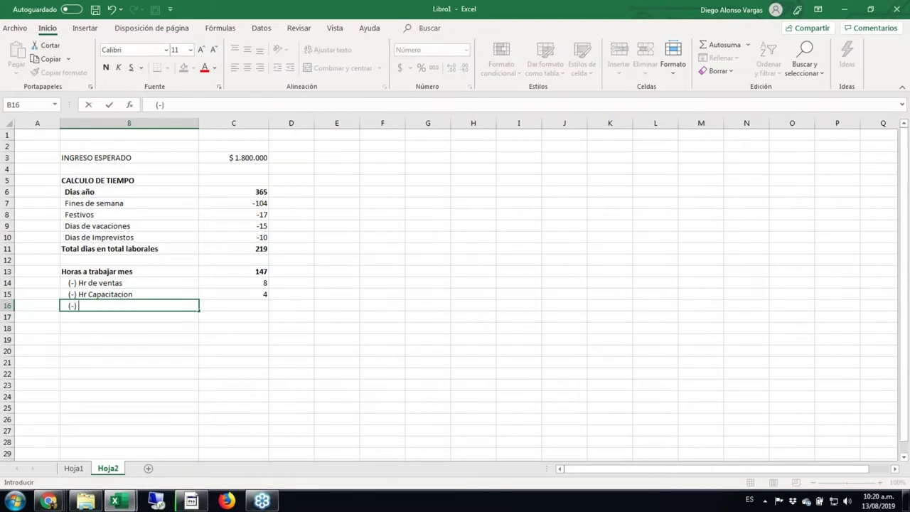
{"action": "type", "text": "tiempos muertos (desca"}
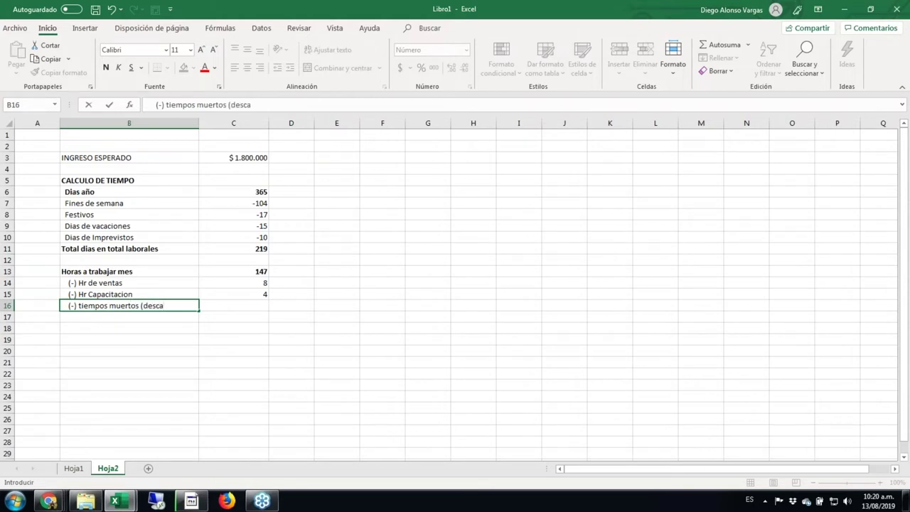
{"action": "type", "text": "nso)"}
{"action": "key", "text": "Tab"}
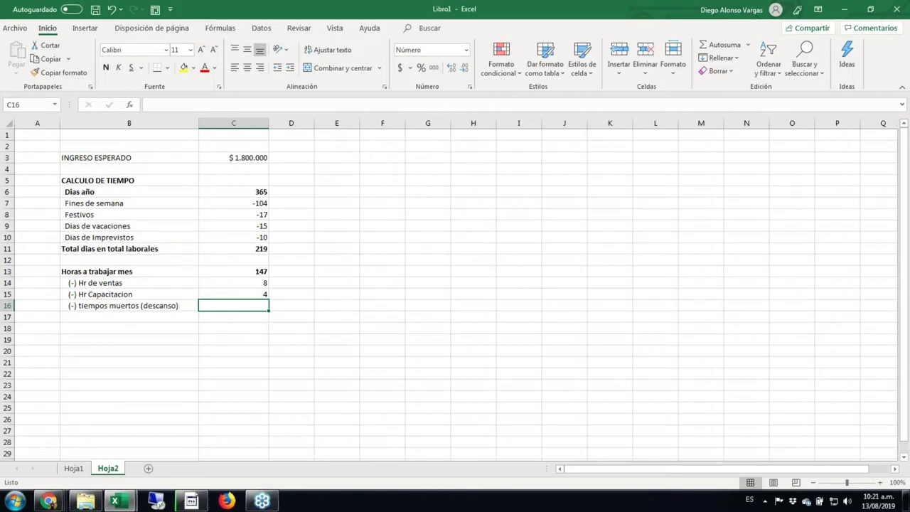
{"action": "type", "text": "8"}
{"action": "key", "text": "Return"}
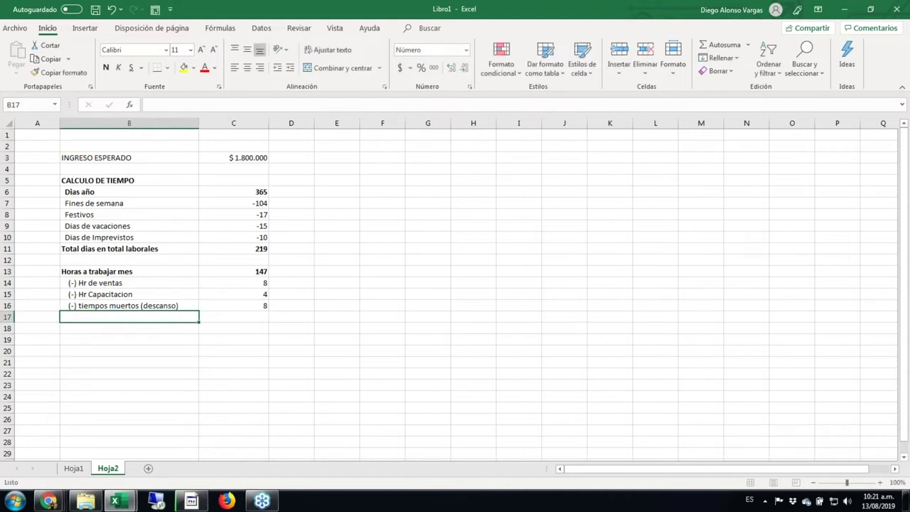
- Enter "(-) Relaciones Publicas" in B17 with 4 hours in C17, and label B18 "Total Hr. Prductivas"
{"action": "type", "text": "("}
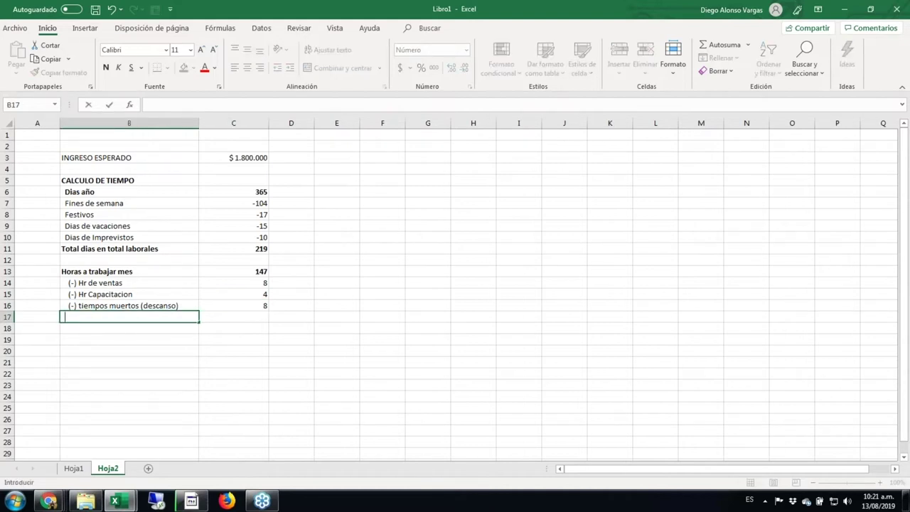
{"action": "type", "text": "-) Relaciones Pub"}
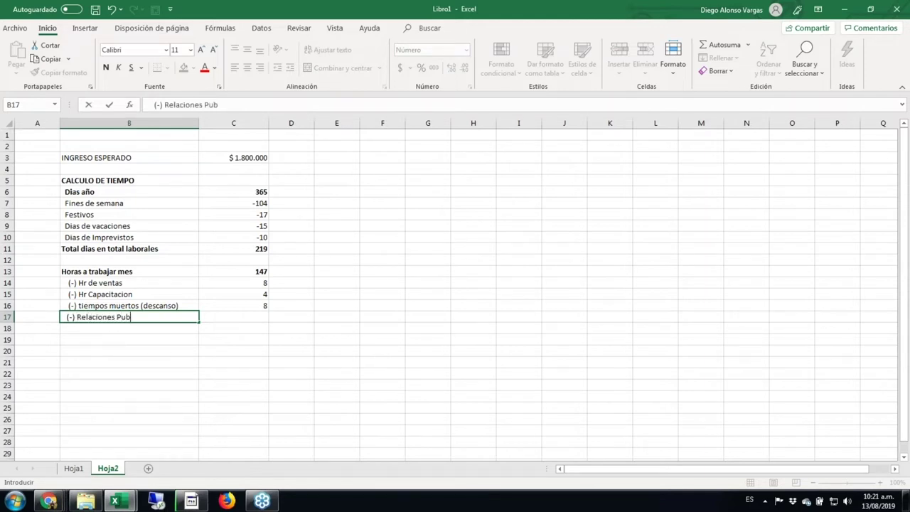
{"action": "type", "text": "licas"}
{"action": "key", "text": "Tab"}
{"action": "type", "text": "4"}
{"action": "key", "text": "Return"}
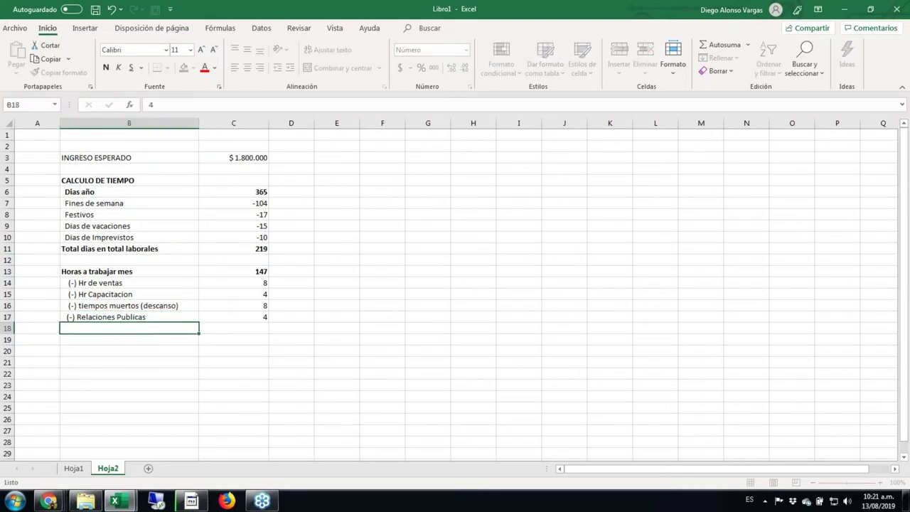
{"action": "type", "text": "Total Hr. Prductivas"}
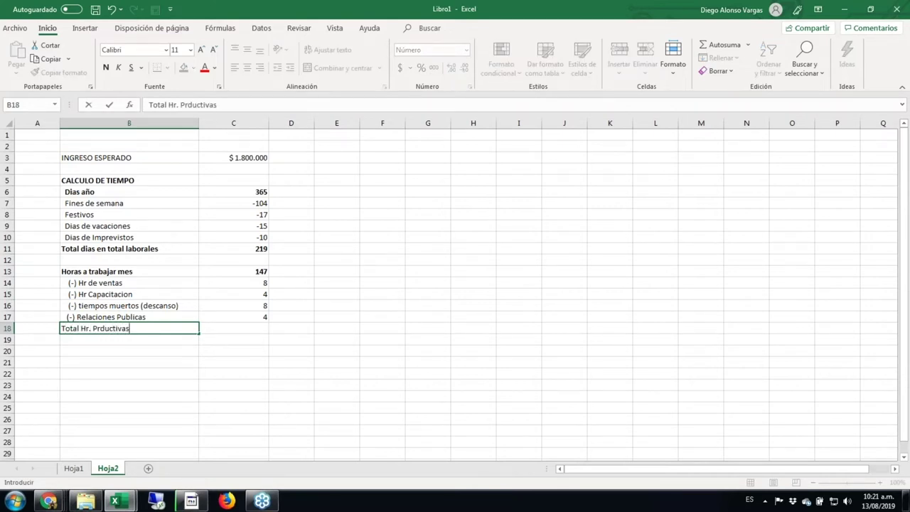
{"action": "key", "text": "Tab"}
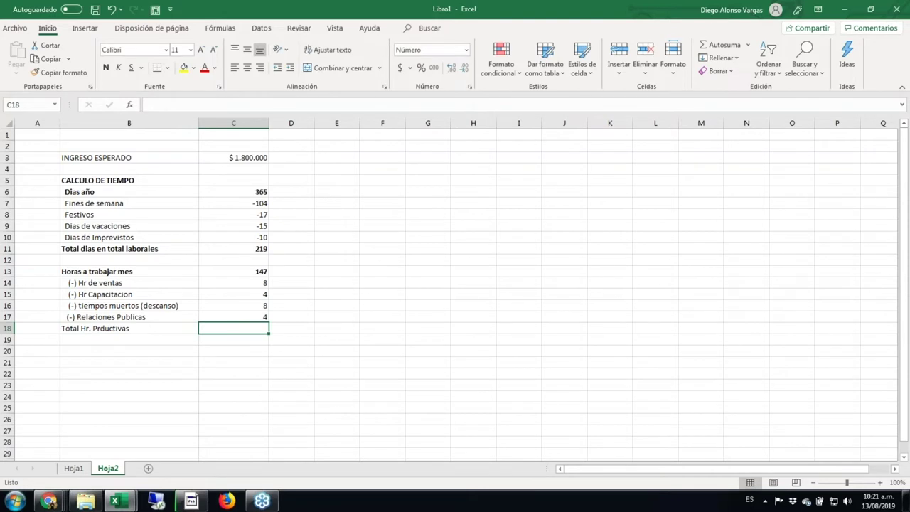
- Make the hour deductions in C14:C17 negative: -8, -4, -8 and -4
{"action": "key", "text": "Up"}
{"action": "key", "text": "Up"}
{"action": "key", "text": "Up"}
{"action": "key", "text": "Up"}
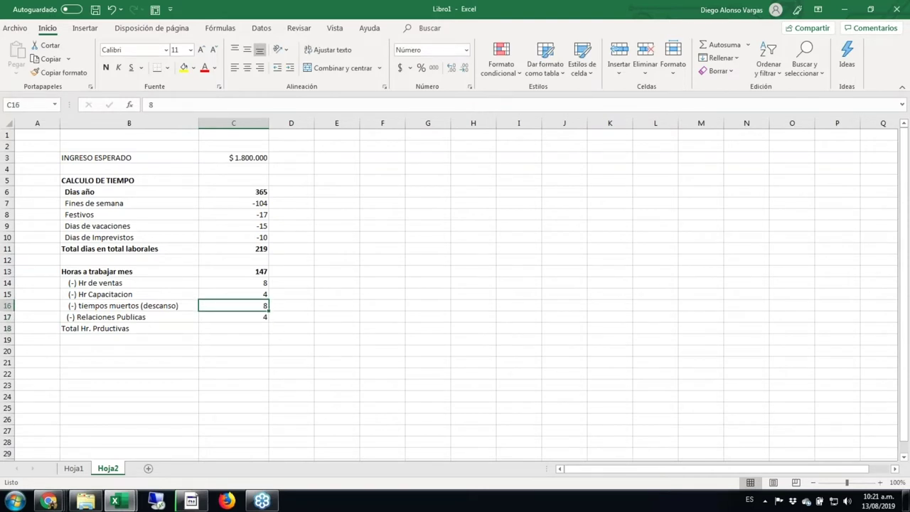
{"action": "key", "text": "F2"}
{"action": "key", "text": "Home"}
{"action": "type", "text": "-"}
{"action": "key", "text": "Return"}
{"action": "key", "text": "F2"}
{"action": "key", "text": "Home"}
{"action": "type", "text": "-"}
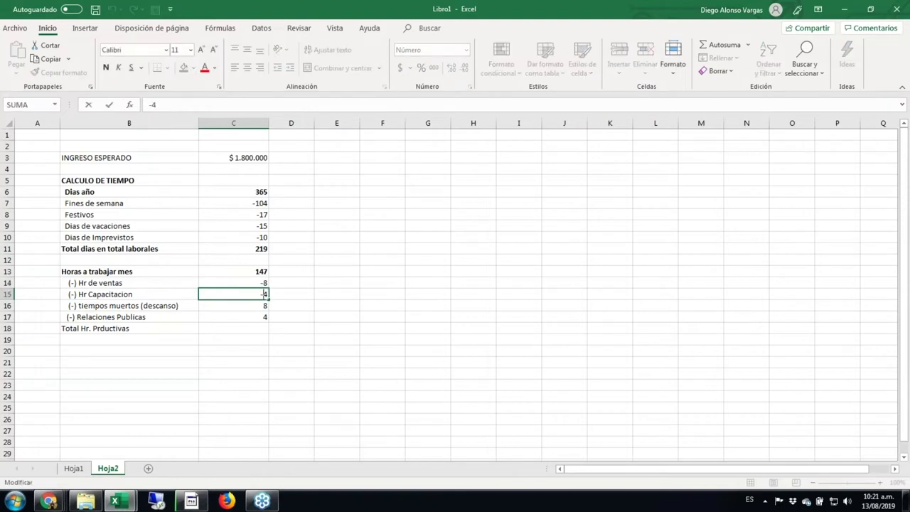
{"action": "key", "text": "Return"}
{"action": "key", "text": "F2"}
{"action": "key", "text": "Home"}
{"action": "type", "text": "-"}
{"action": "key", "text": "Return"}
{"action": "key", "text": "F2"}
{"action": "key", "text": "Home"}
{"action": "type", "text": "-"}
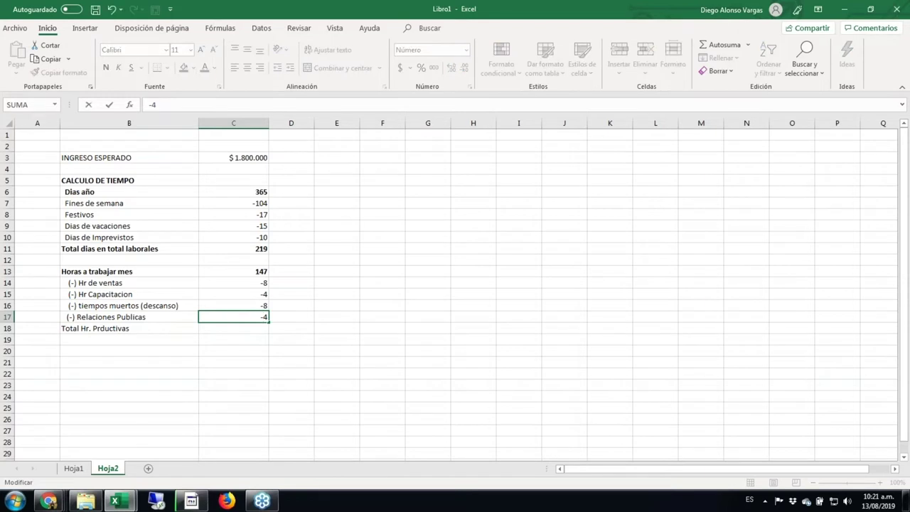
{"action": "key", "text": "Return"}
- Total the productive hours in C18 with =SUMA(C13:C17) and make B18:C18 bold
{"action": "type", "text": "=suma"}
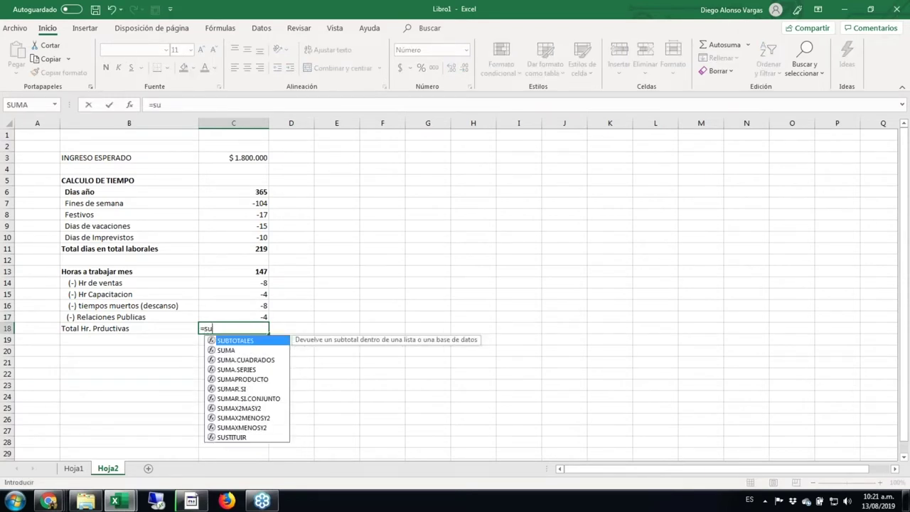
{"action": "key", "text": "Tab"}
{"action": "left_click_drag", "start_coordinate": [253, 317], "coordinate": [253, 271]}
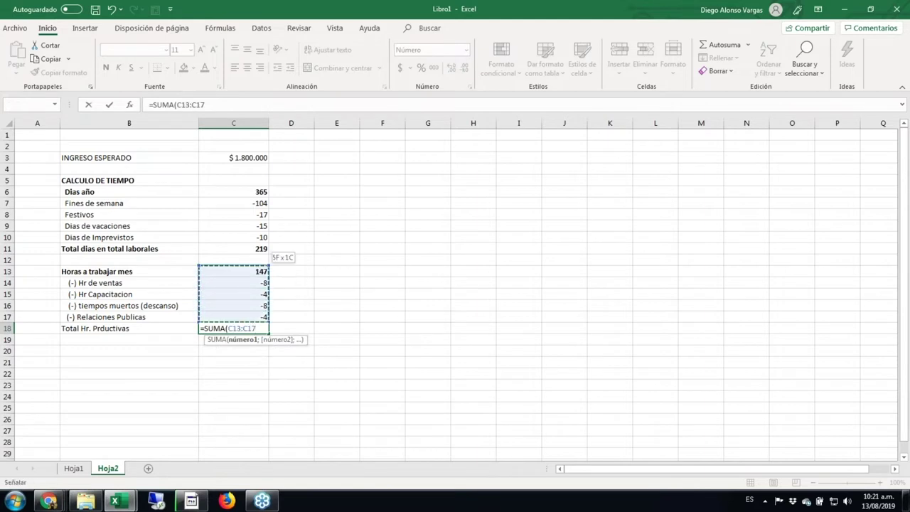
{"action": "key", "text": "Return"}
{"action": "key", "text": "shift+Left"}
{"action": "key", "text": "ctrl+n"}
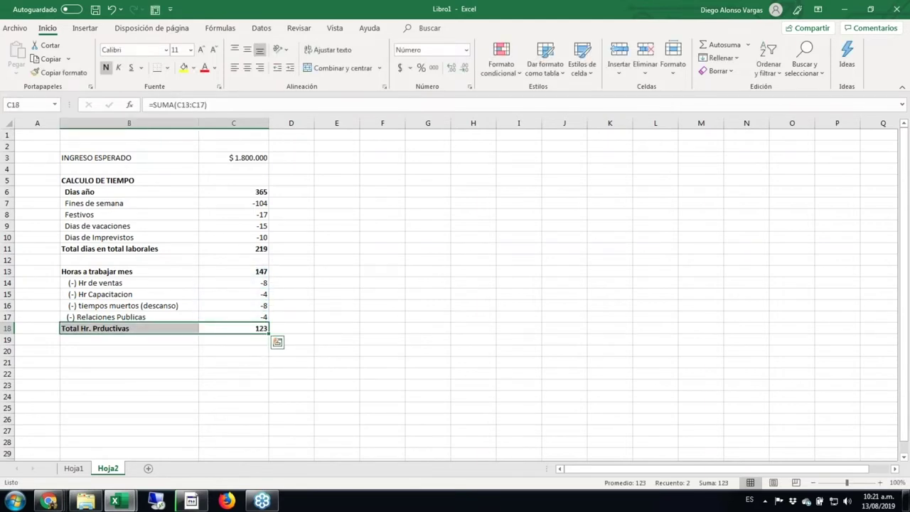
{"action": "key", "text": "shift+Right"}
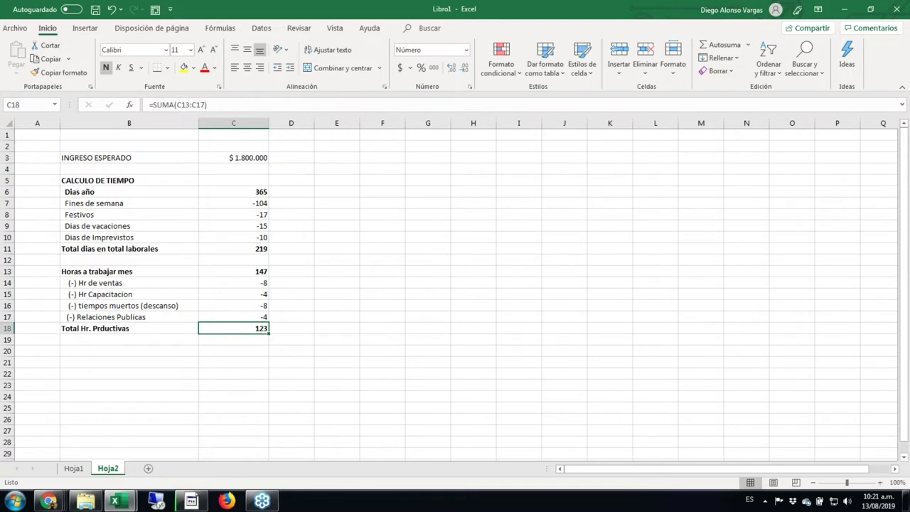
- Calculate the productive hours per day in C19 as C18/21 and make B19:C19 bold
{"action": "left_click", "coordinate": [234, 294]}
{"action": "left_click", "coordinate": [234, 271]}
{"action": "left_click", "coordinate": [234, 305]}
{"action": "left_click", "coordinate": [233, 328]}
{"action": "left_click", "coordinate": [233, 339]}
{"action": "type", "text": "+"}
{"action": "left_click", "coordinate": [233, 327]}
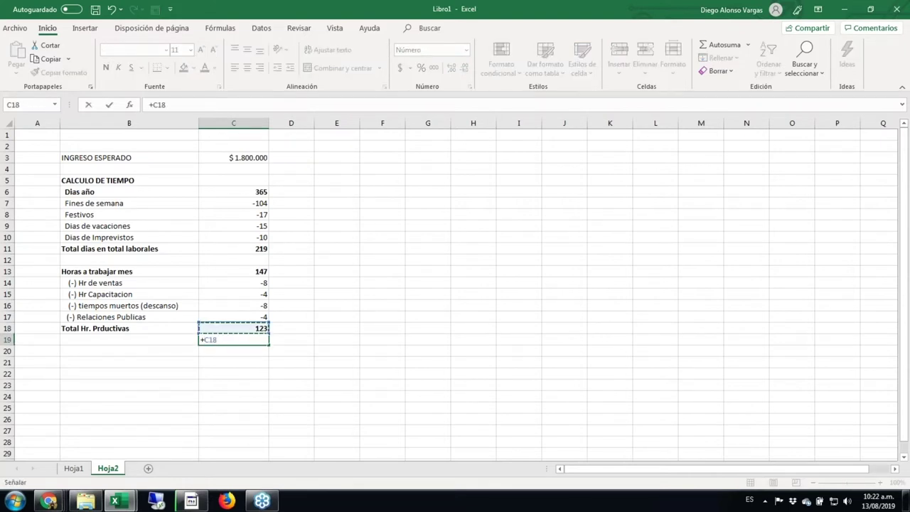
{"action": "type", "text": "/21"}
{"action": "key", "text": "ctrl+Return"}
{"action": "key", "text": "shift+Left"}
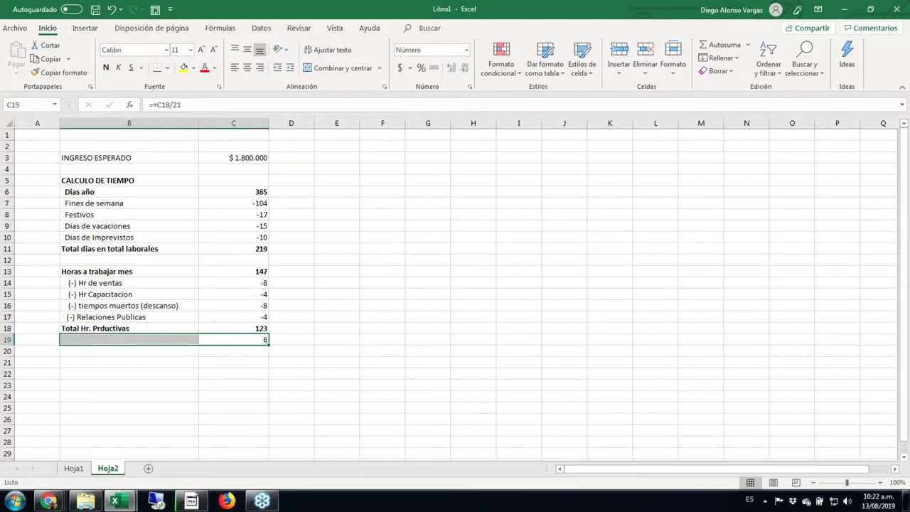
{"action": "key", "text": "ctrl+n"}
- Enter the label "Cant. Horas por dia" in B19
{"action": "left_click", "coordinate": [129, 339]}
{"action": "type", "text": "C"}
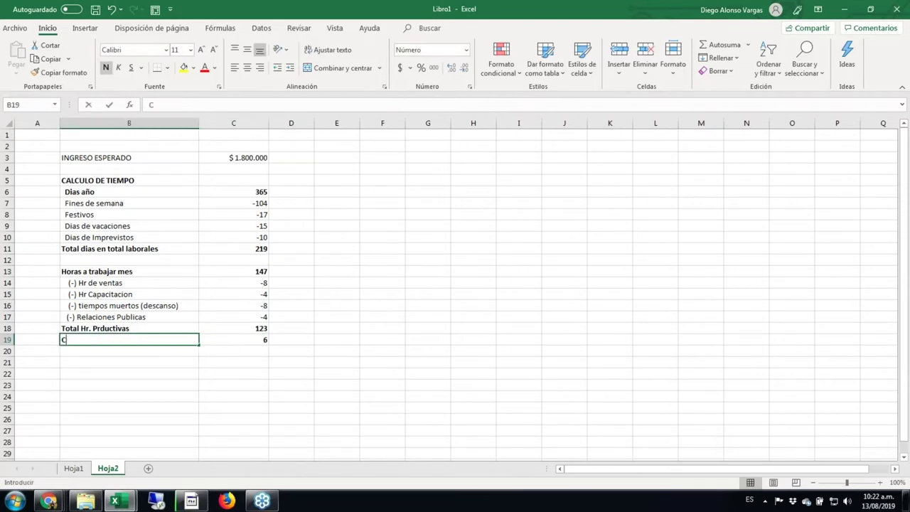
{"action": "type", "text": "ant. H"}
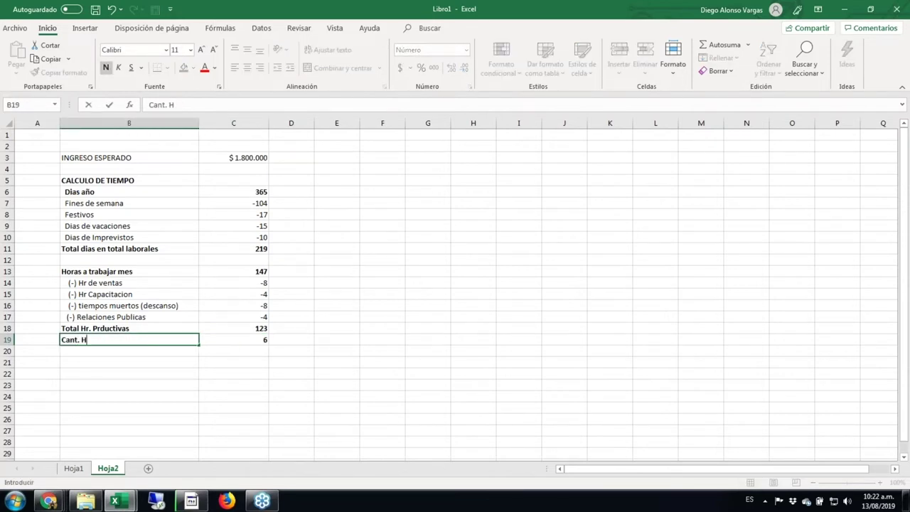
{"action": "type", "text": "oras por dia"}
{"action": "key", "text": "ctrl+Return"}
{"action": "left_click", "coordinate": [233, 339]}
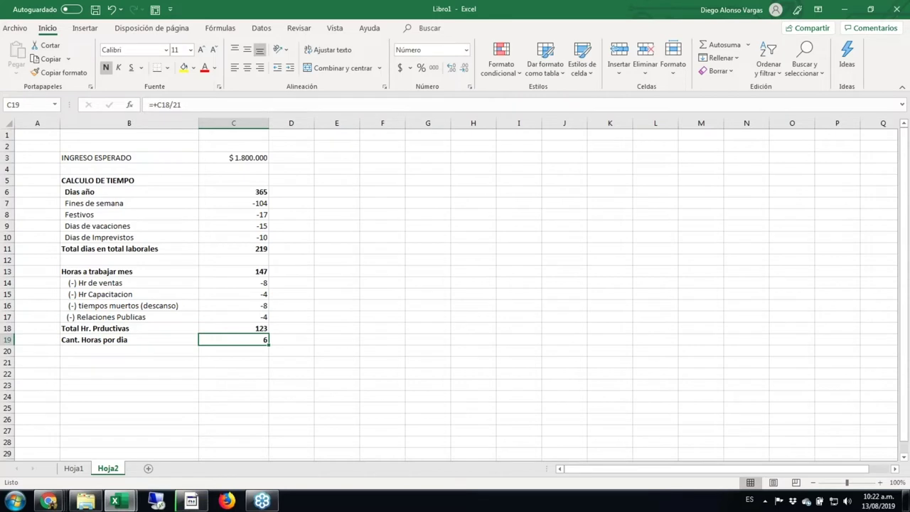
- Make the "INGRESO ESPERADO" row B3:C3 bold
{"action": "key", "text": "Down"}
{"action": "key", "text": "Down"}
{"action": "key", "text": "Left"}
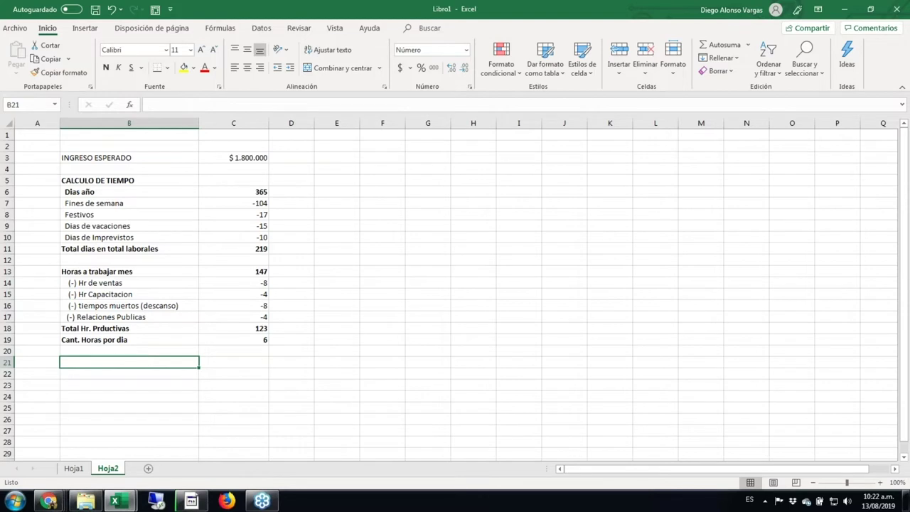
{"action": "left_click_drag", "start_coordinate": [200, 157], "coordinate": [225, 158]}
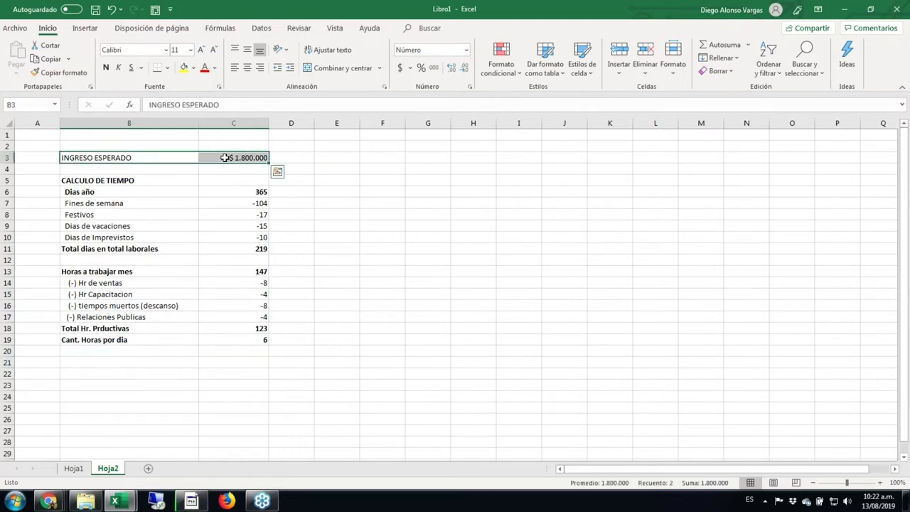
{"action": "key", "text": "ctrl+n"}
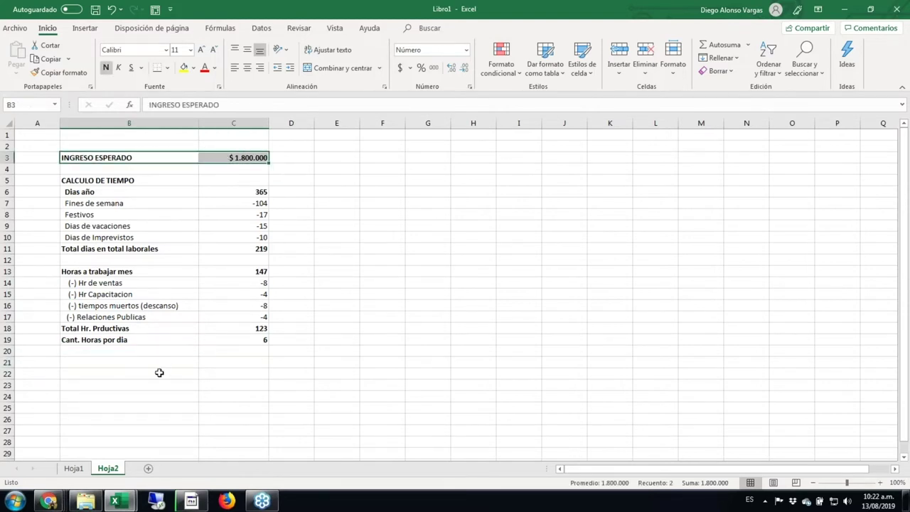
- Enter the label "Vr. De la Hora" in B21 and calculate the hourly rate in C21 as C3/C18
{"action": "left_click", "coordinate": [156, 364]}
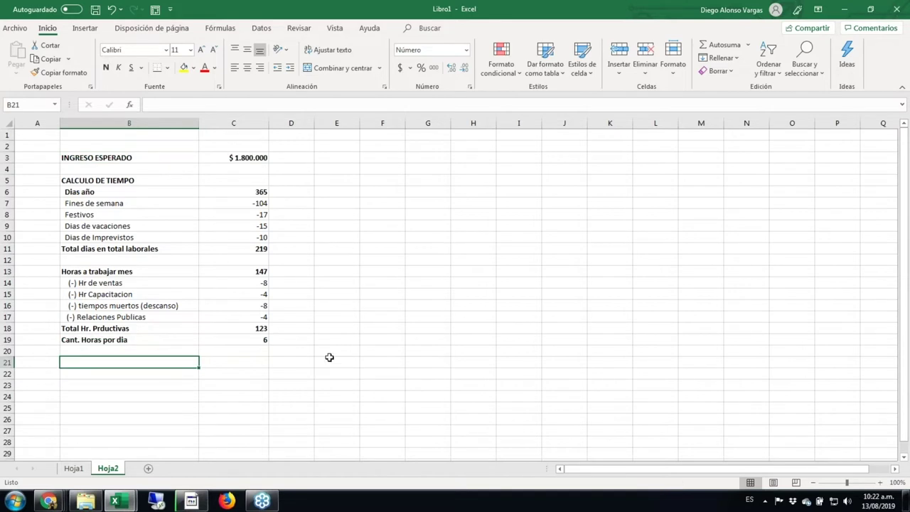
{"action": "type", "text": "Vr."}
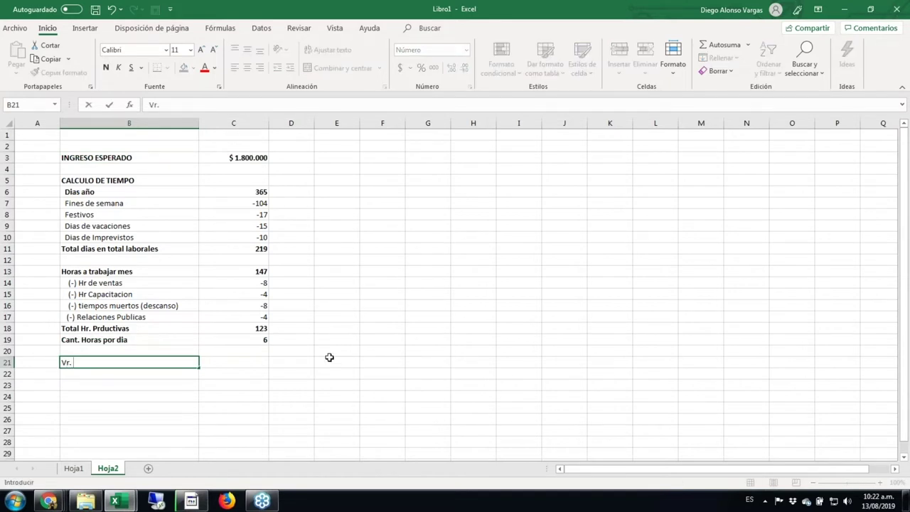
{"action": "type", "text": " De la Hora"}
{"action": "key", "text": "Tab"}
{"action": "type", "text": "+"}
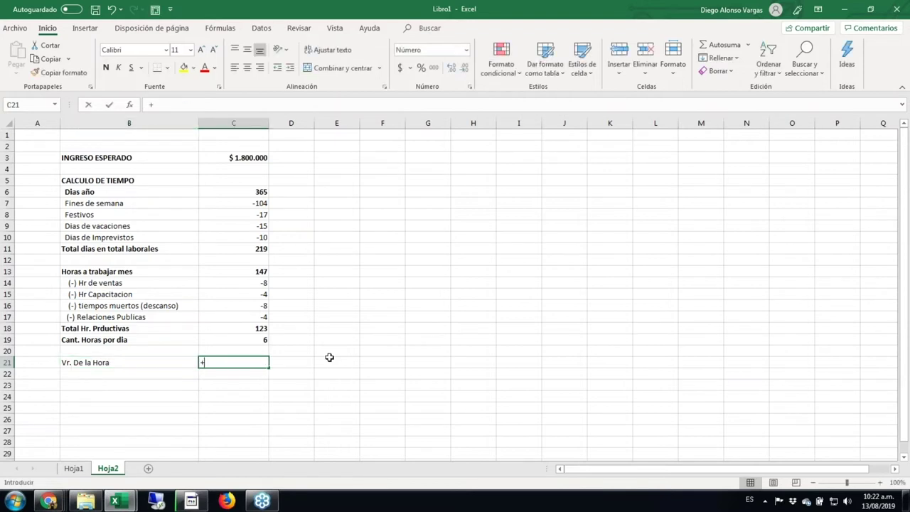
{"action": "left_click", "coordinate": [253, 157]}
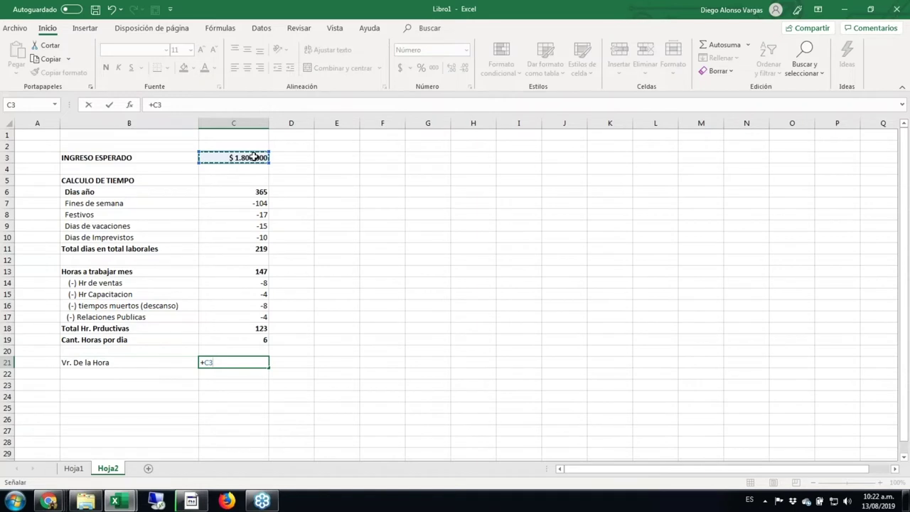
{"action": "type", "text": "/"}
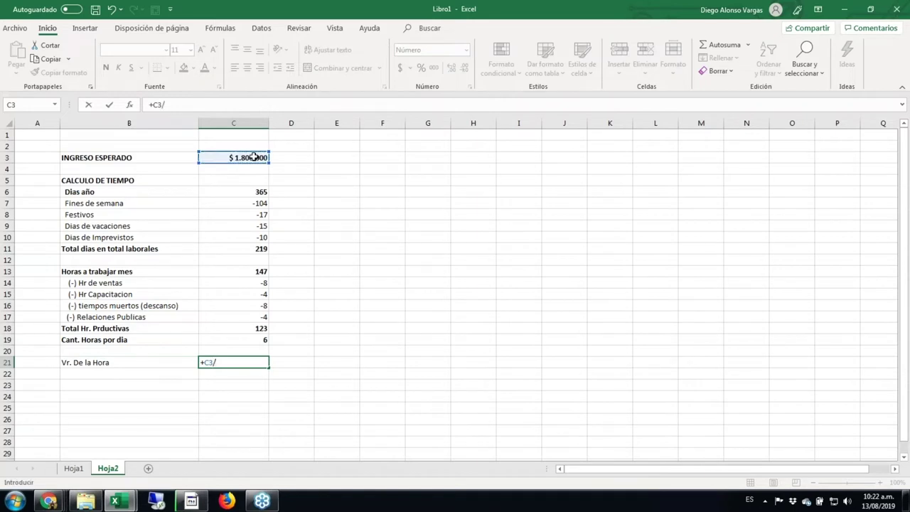
{"action": "left_click", "coordinate": [260, 328]}
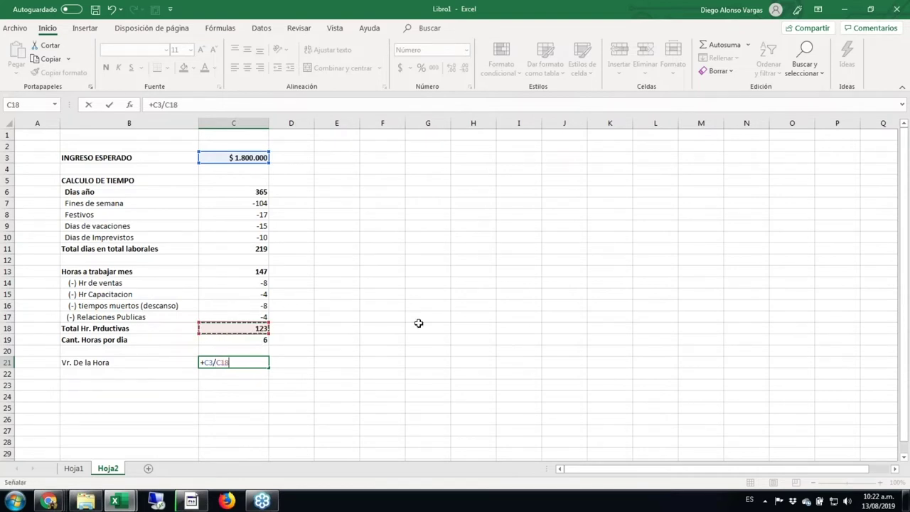
{"action": "key", "text": "ctrl+Return"}
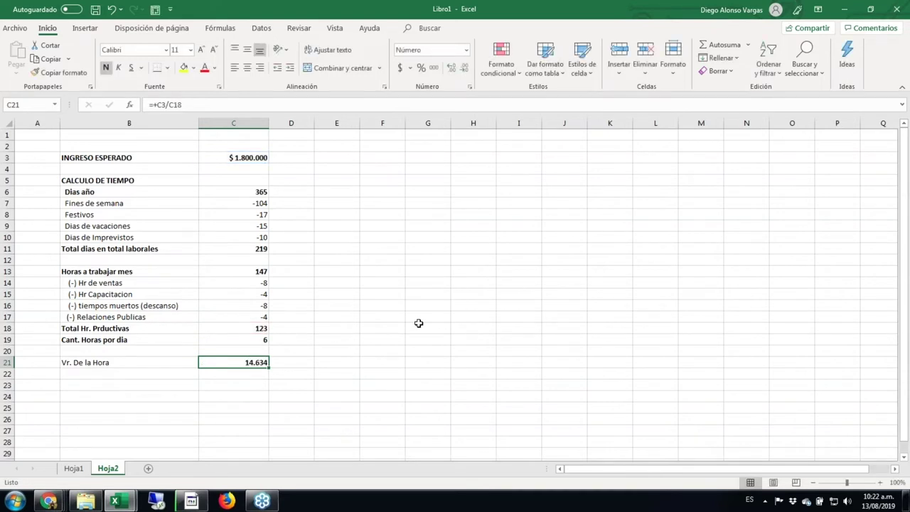
- Make the hourly rate row B21:C21 bold
{"action": "key", "text": "shift+Left"}
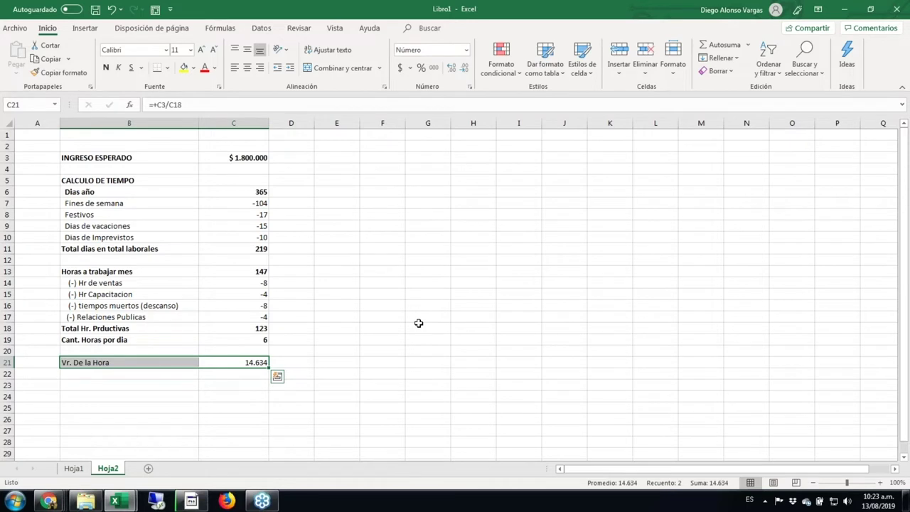
{"action": "key", "text": "super+n"}
{"action": "key", "text": "ctrl+n"}
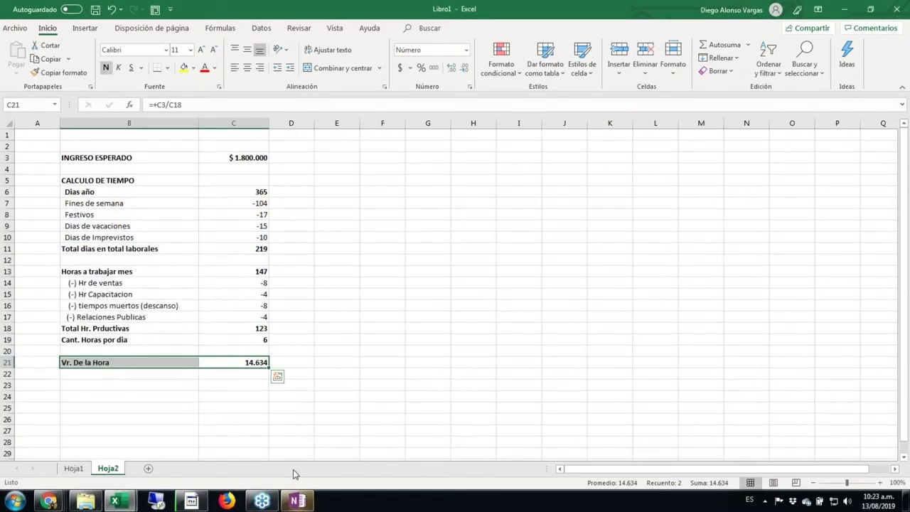
{"action": "right_click", "coordinate": [297, 501]}
{"action": "left_click", "coordinate": [293, 471]}
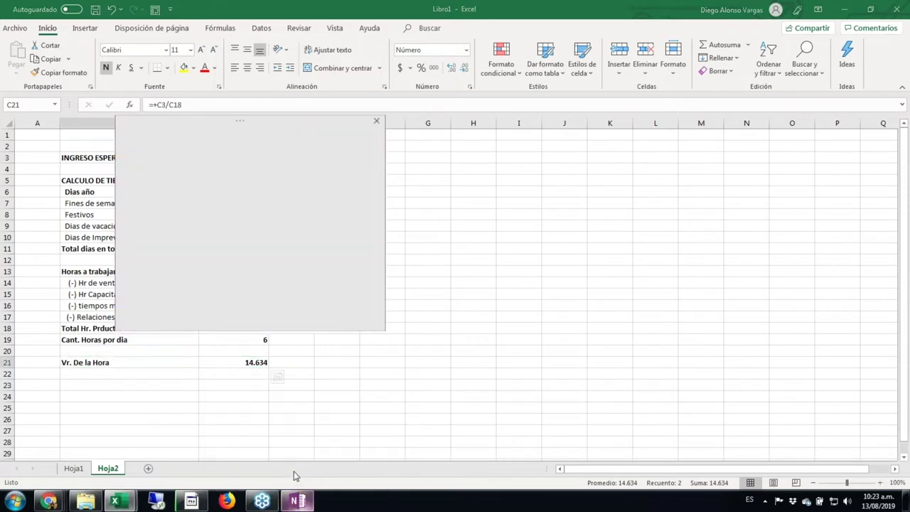
{"action": "left_click", "coordinate": [219, 364]}
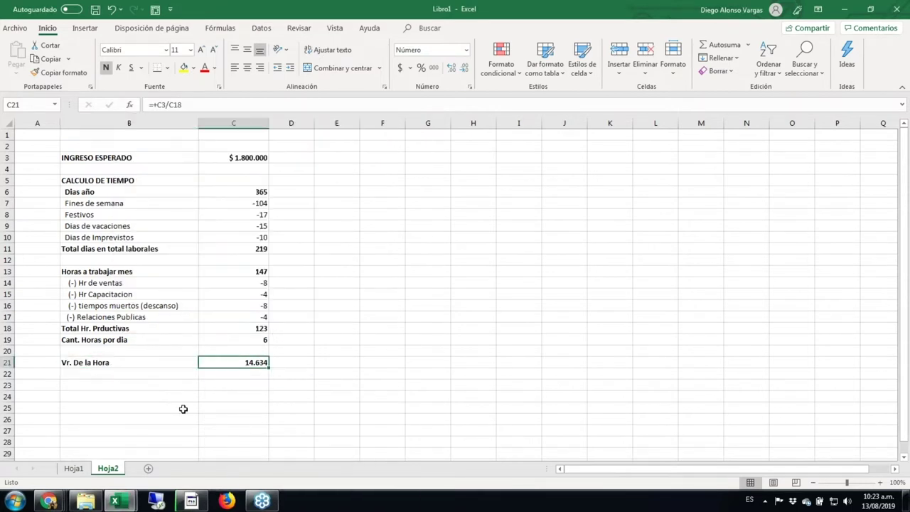
- On Hoja1, link the "Mano de obra" price in D9 to the hourly rate in Hoja2!C21
{"action": "left_click", "coordinate": [78, 472]}
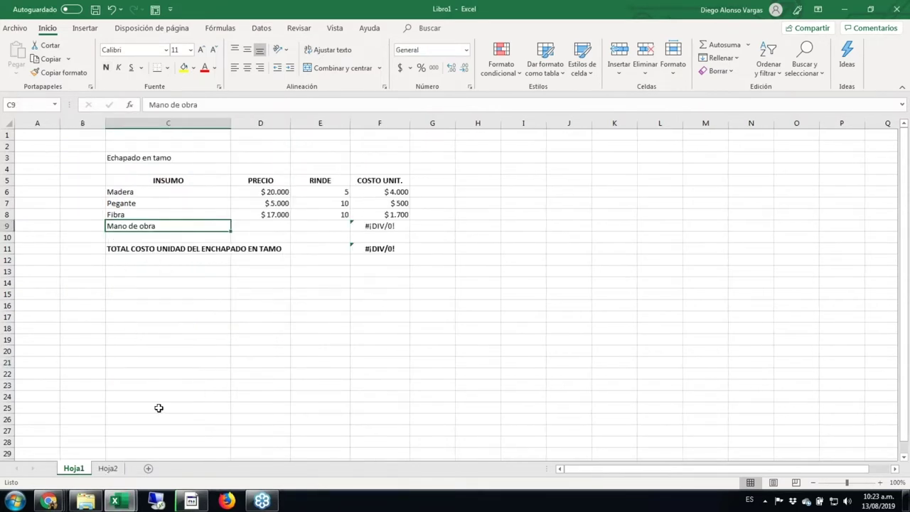
{"action": "key", "text": "Right"}
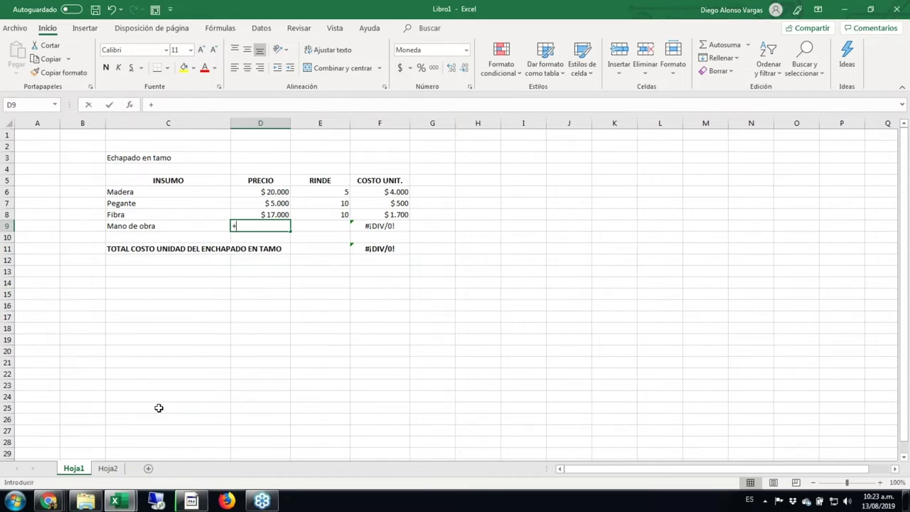
{"action": "type", "text": "+"}
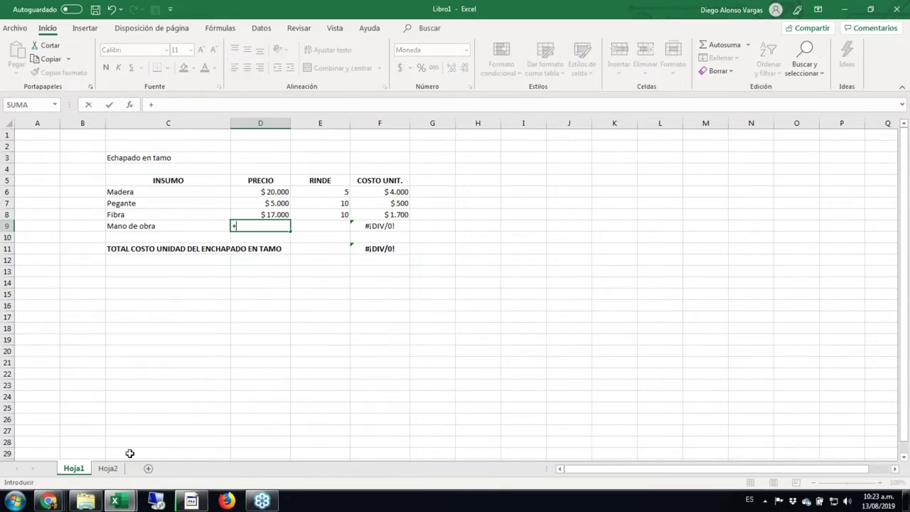
{"action": "key", "text": "Escape"}
{"action": "type", "text": "="}
{"action": "left_click", "coordinate": [108, 469]}
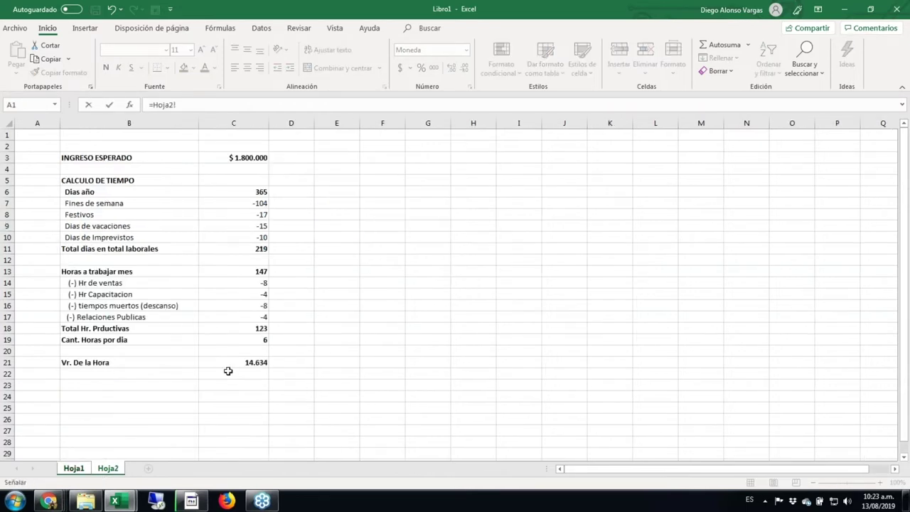
{"action": "left_click", "coordinate": [233, 362]}
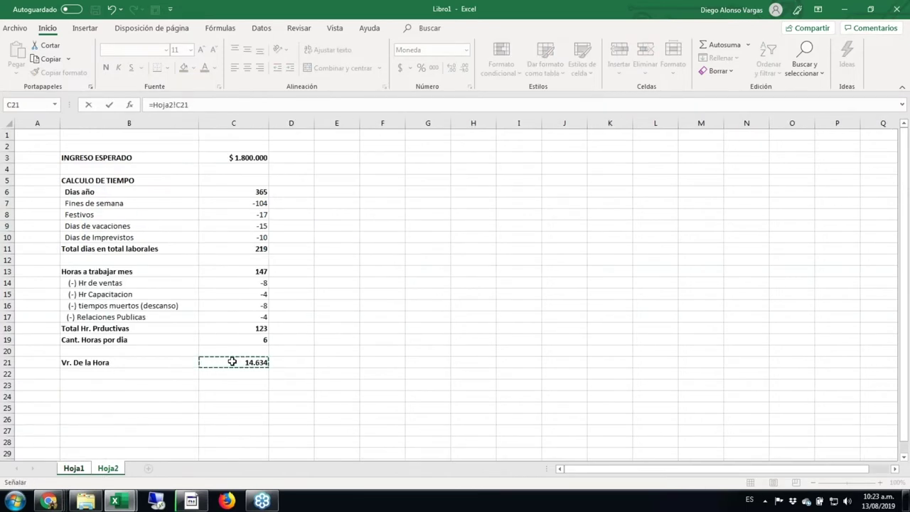
{"action": "key", "text": "Return"}
- Enter 3 as the "RINDE" value for "Mano de obra" in E9
{"action": "key", "text": "Right"}
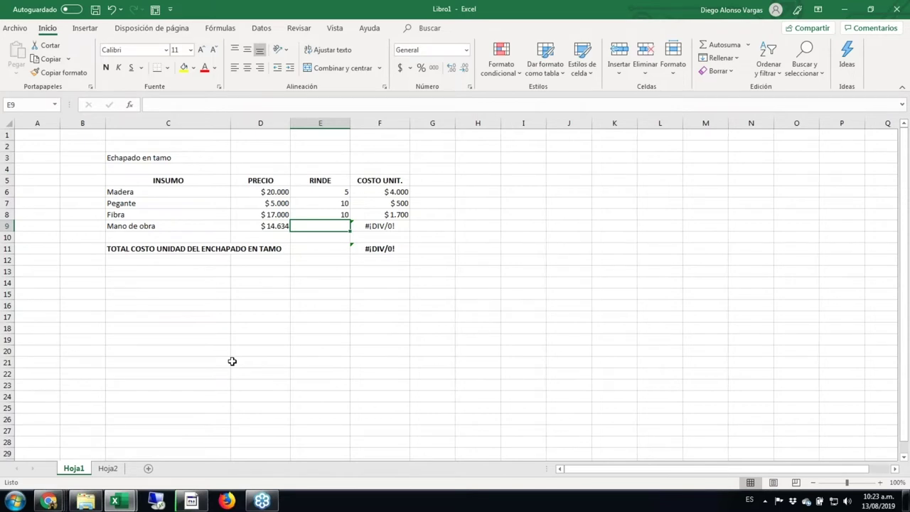
{"action": "type", "text": "3"}
{"action": "key", "text": "Right"}
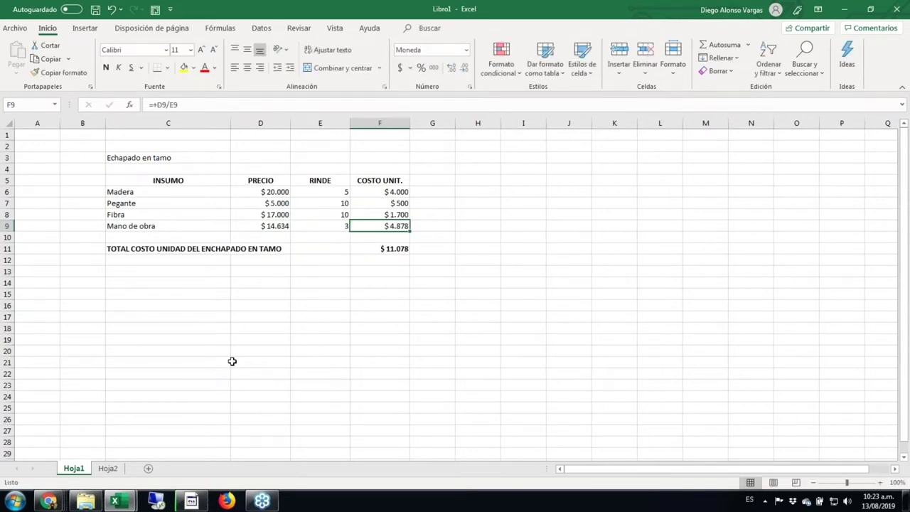
{"action": "key", "text": "Left"}
{"action": "key", "text": "Right"}
- Replace the "Mano de obra" unit cost formula in F9 with D9*E9
{"action": "type", "text": "+"}
{"action": "key", "text": "Left"}
{"action": "key", "text": "Left"}
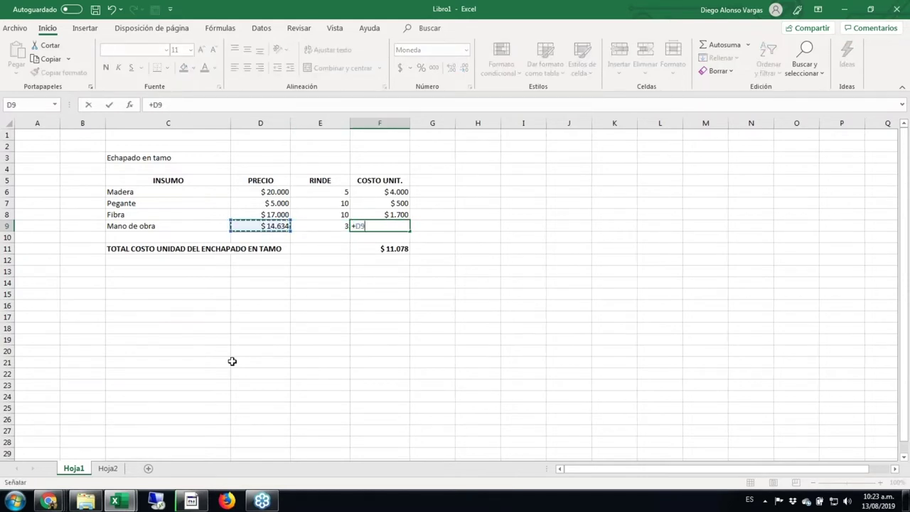
{"action": "type", "text": "*"}
{"action": "key", "text": "Left"}
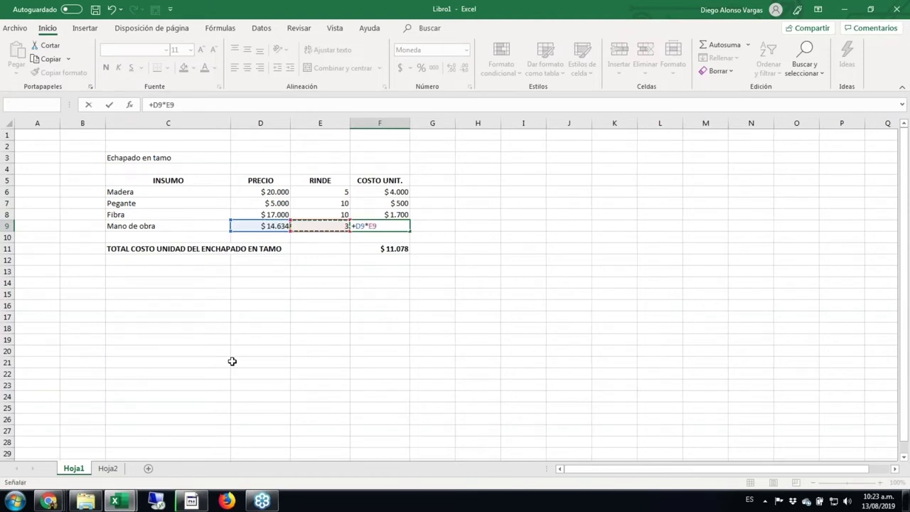
{"action": "key", "text": "ctrl+Return"}
- Give the total unit cost cell F11 a heavy solid top border and a double bottom border
{"action": "key", "text": "Down"}
{"action": "key", "text": "Down"}
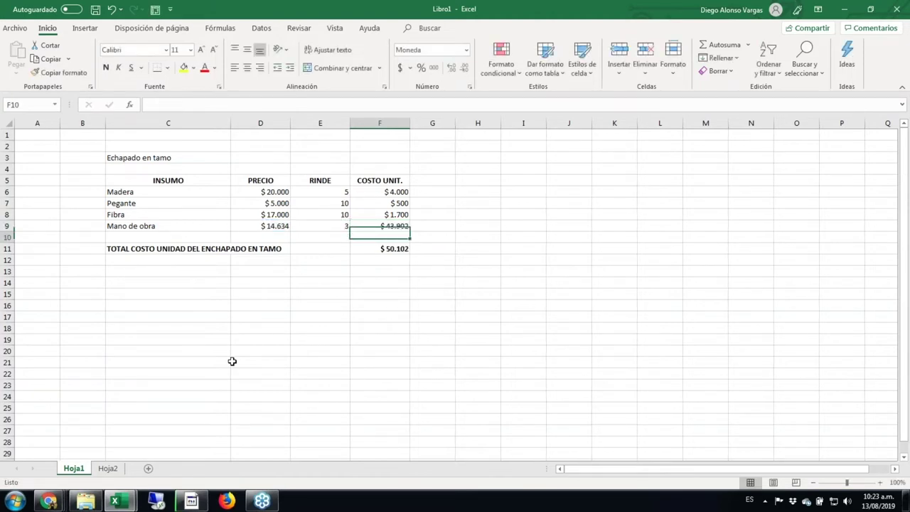
{"action": "key", "text": "ctrl+1"}
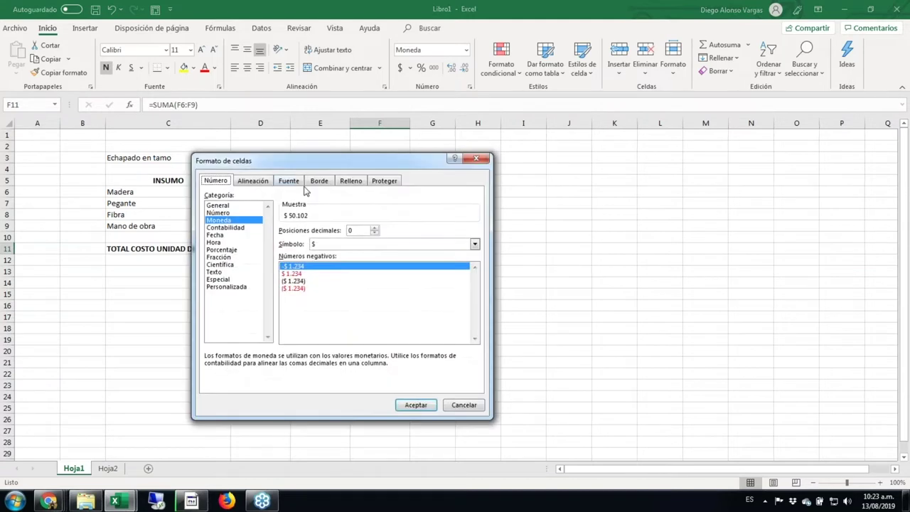
{"action": "left_click", "coordinate": [319, 181]}
{"action": "left_click", "coordinate": [265, 260]}
{"action": "left_click", "coordinate": [304, 256]}
{"action": "left_click", "coordinate": [264, 271]}
{"action": "left_click", "coordinate": [304, 299]}
{"action": "left_click", "coordinate": [415, 404]}
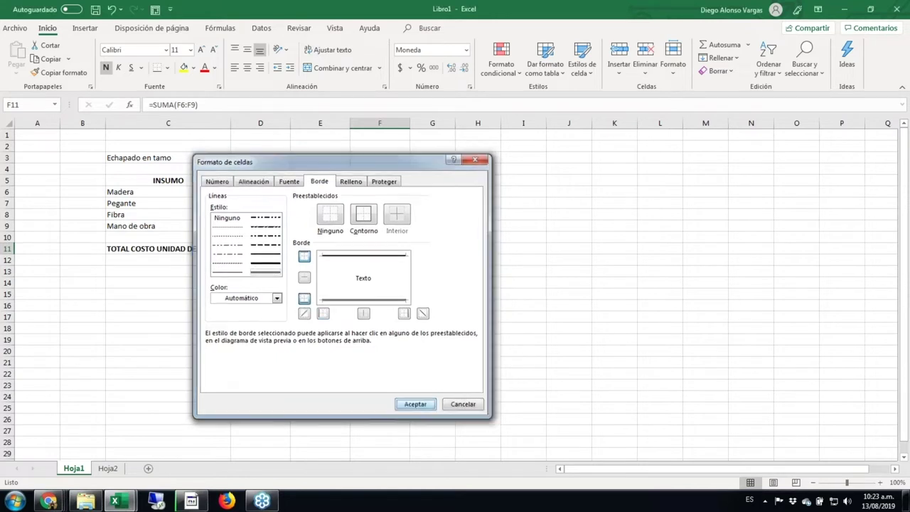
{"action": "key", "text": "Right"}
{"action": "key", "text": "Down"}
{"action": "key", "text": "Down"}
{"action": "key", "text": "Left"}
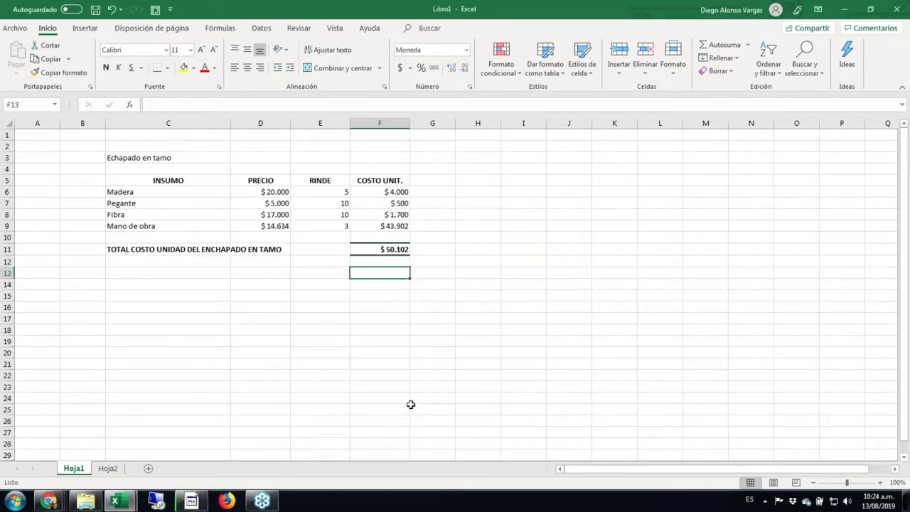
{"action": "key", "text": "Up"}
{"action": "key", "text": "Up"}
{"action": "key", "text": "Up"}
{"action": "key", "text": "Down"}
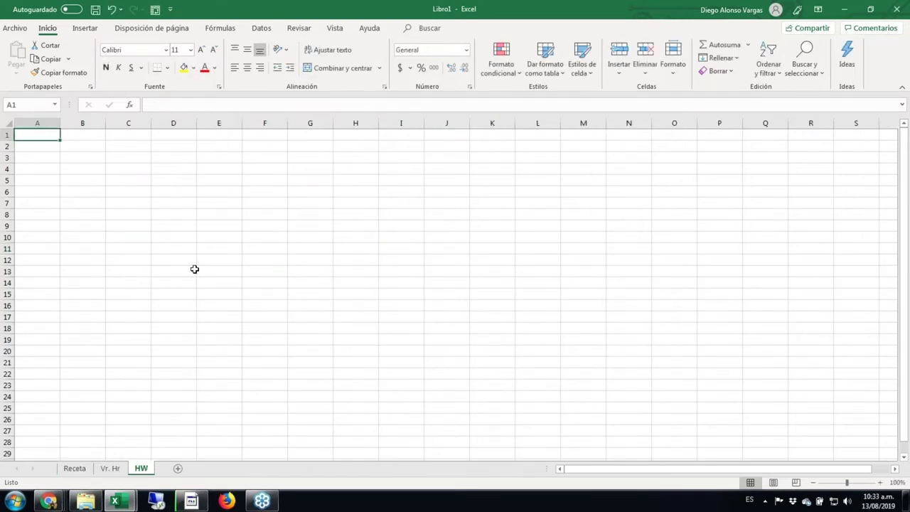
- Enter the title "GASTOS FIJOS" in B2 of the HW sheet and make it bold and underlined
{"action": "left_click", "coordinate": [99, 157]}
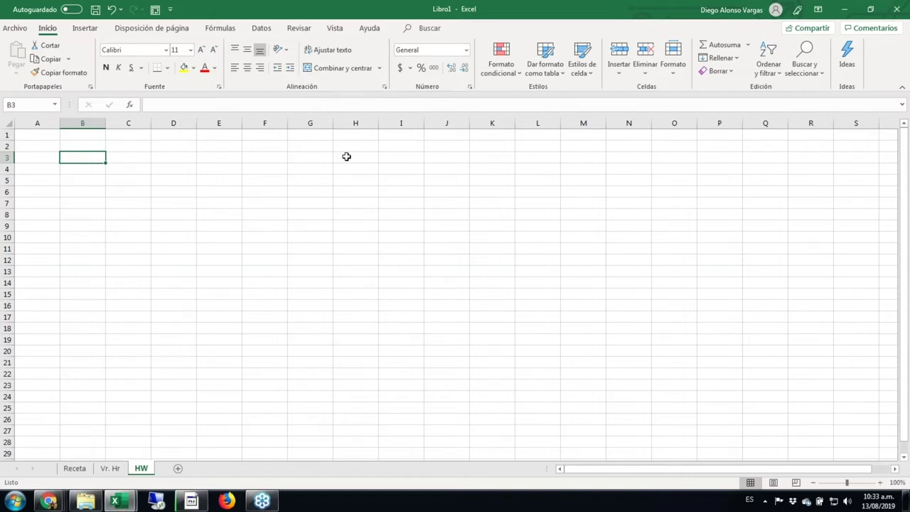
{"action": "key", "text": "Up"}
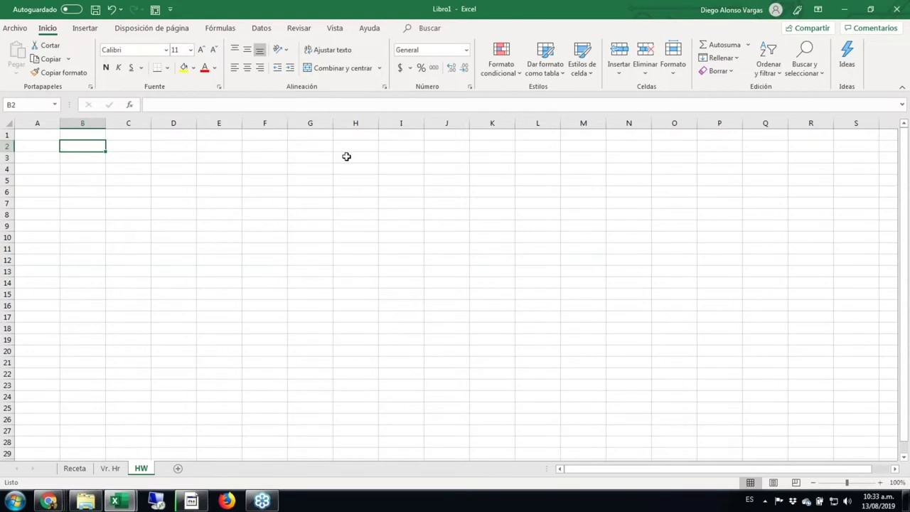
{"action": "type", "text": "g"}
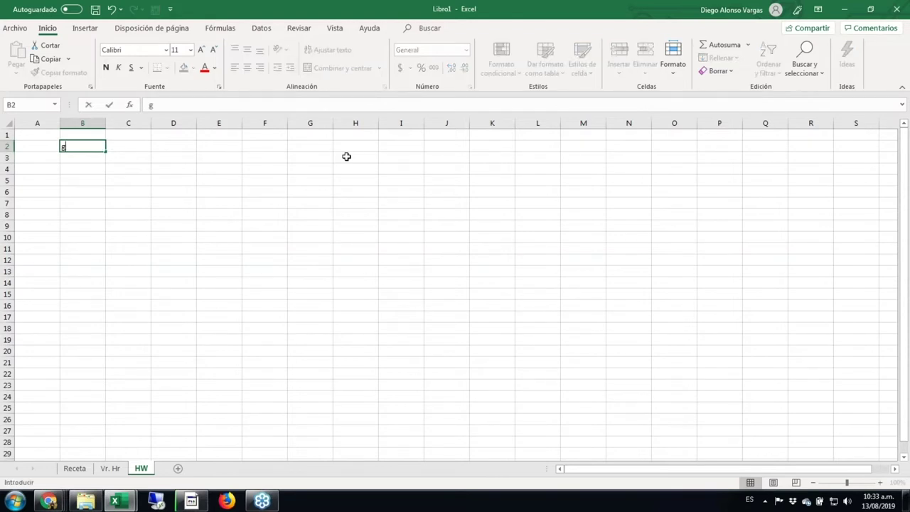
{"action": "type", "text": "asTOS"}
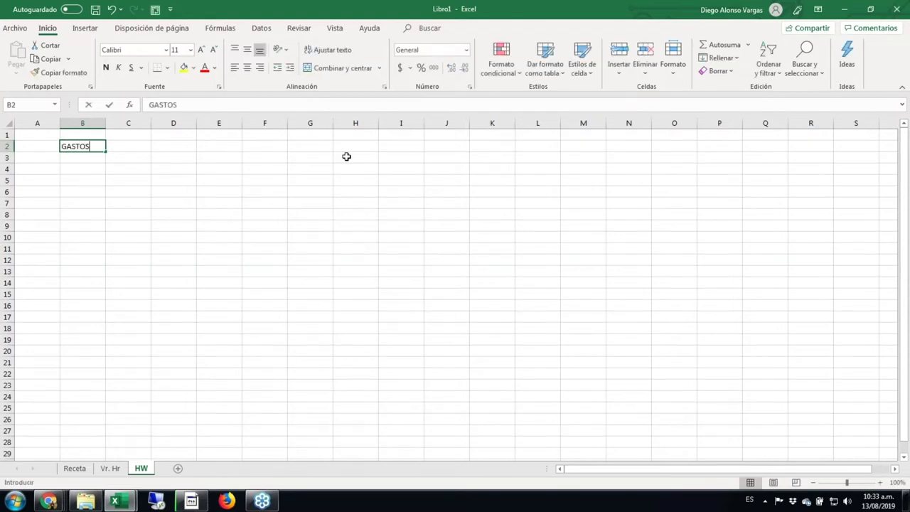
{"action": "type", "text": " FIJOS"}
{"action": "key", "text": "Return"}
{"action": "key", "text": "Up"}
{"action": "key", "text": "ctrl+n"}
{"action": "key", "text": "ctrl+s"}
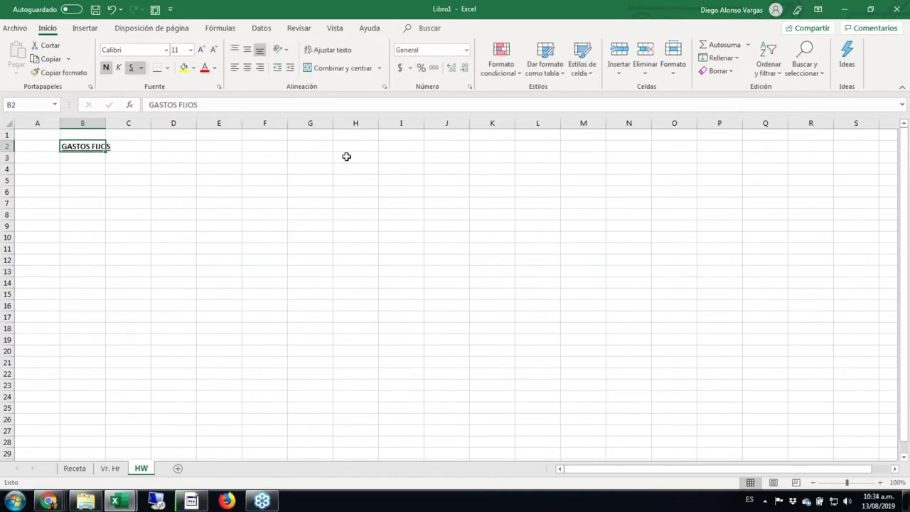
- Enter the headings "CONCEPTO" in B4 and "VALOR" in C4, and widen column B to about twice its width
{"action": "key", "text": "Down"}
{"action": "key", "text": "Down"}
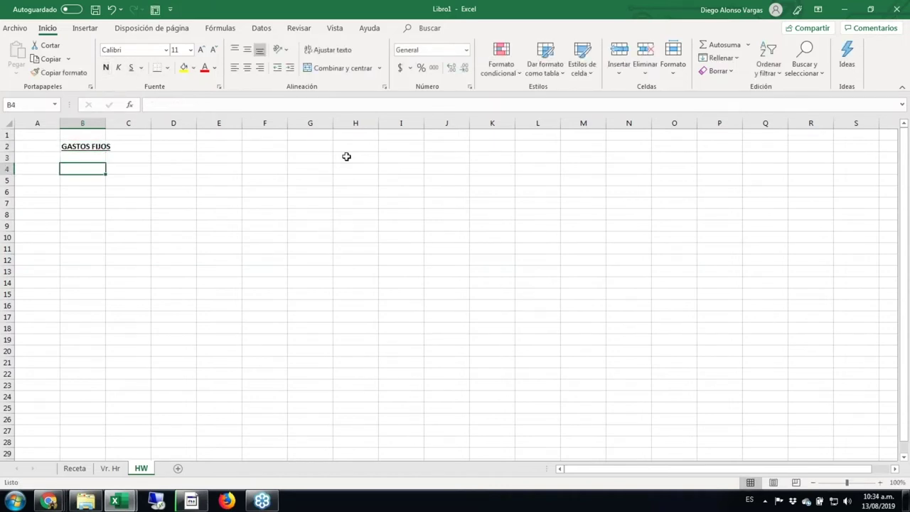
{"action": "type", "text": "CONCEPTO"}
{"action": "key", "text": "Tab"}
{"action": "type", "text": "VALOR"}
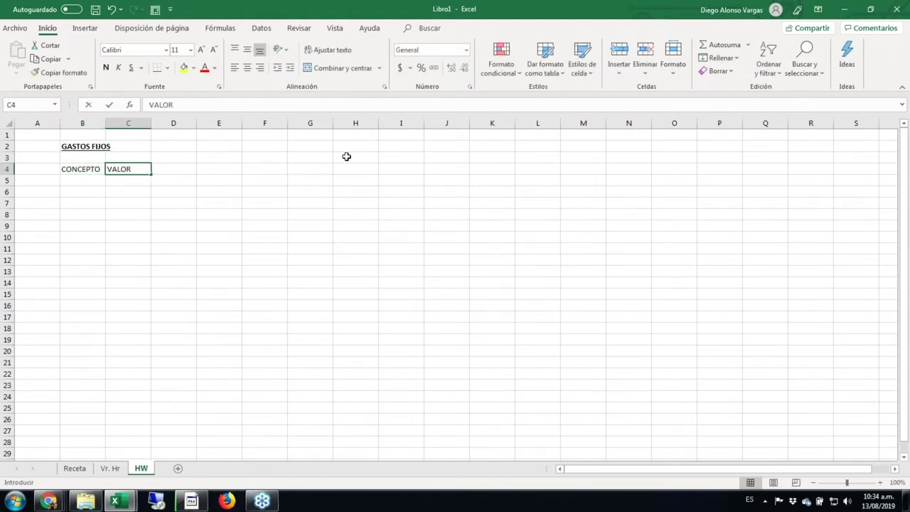
{"action": "left_click", "coordinate": [109, 104]}
{"action": "left_click_drag", "start_coordinate": [106, 124], "coordinate": [165, 128]}
- Apply the accounting number format with the $ symbol to every cell of the HW sheet
{"action": "left_click", "coordinate": [8, 123]}
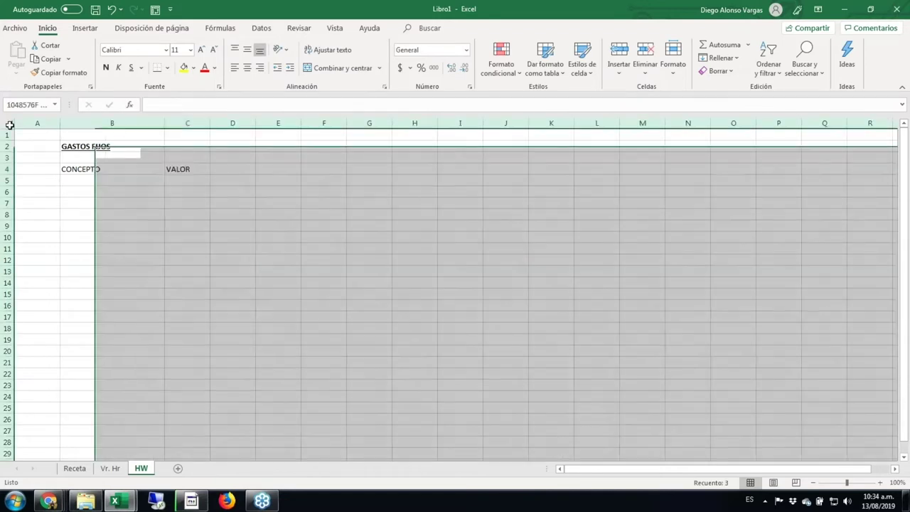
{"action": "left_click", "coordinate": [410, 68]}
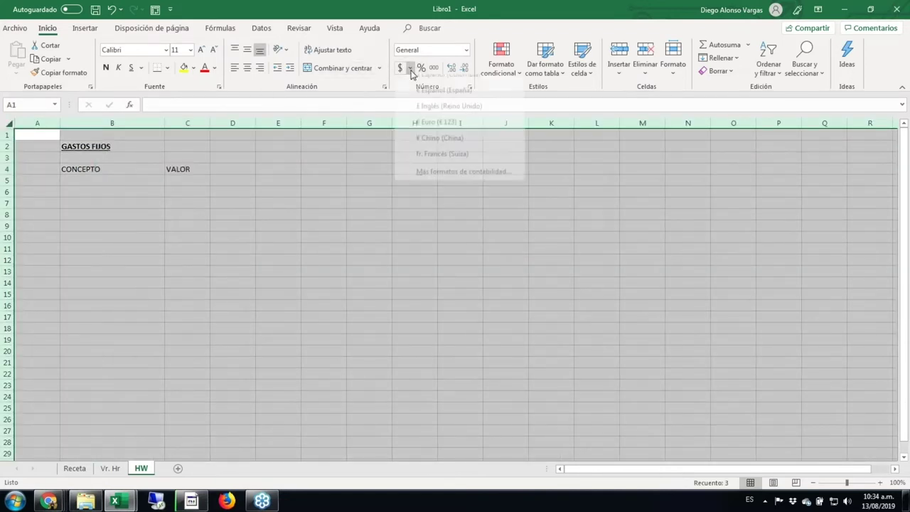
{"action": "left_click", "coordinate": [430, 84]}
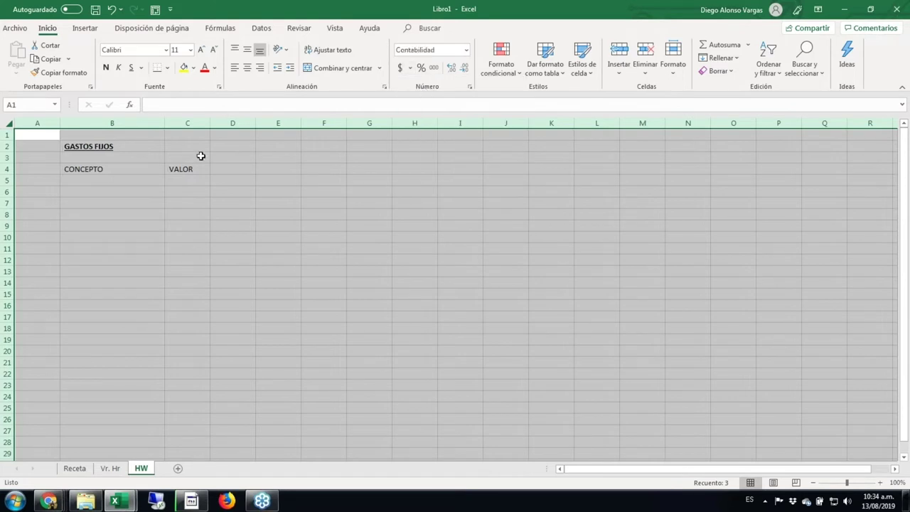
- Set column C's accounting number format to zero decimals and widen the column by about 60 percent
{"action": "left_click", "coordinate": [194, 123]}
{"action": "key", "text": "ctrl+1"}
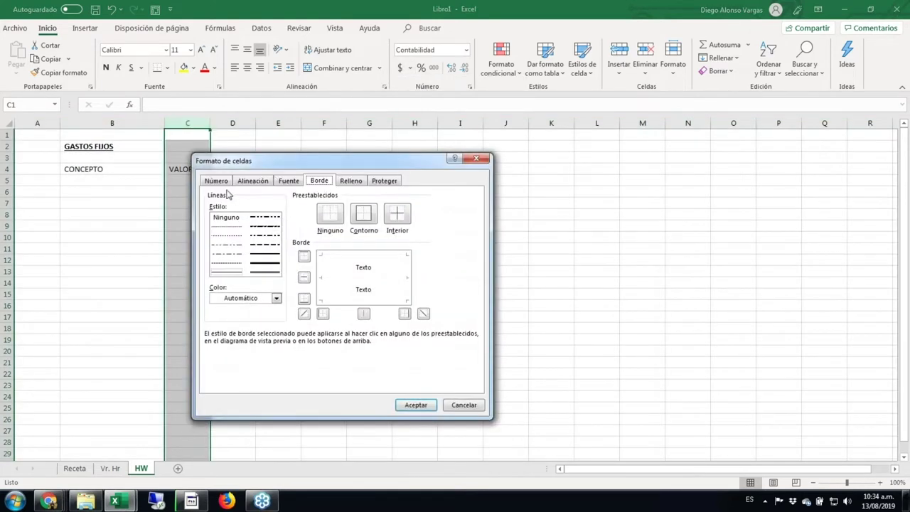
{"action": "left_click", "coordinate": [374, 233]}
{"action": "left_click", "coordinate": [375, 234]}
{"action": "left_click", "coordinate": [416, 404]}
{"action": "left_click", "coordinate": [187, 169]}
{"action": "left_click_drag", "start_coordinate": [211, 128], "coordinate": [239, 129]}
- Enter the expense "Arriendo" in B5 with a value of 500000 in C5
{"action": "left_click", "coordinate": [78, 182]}
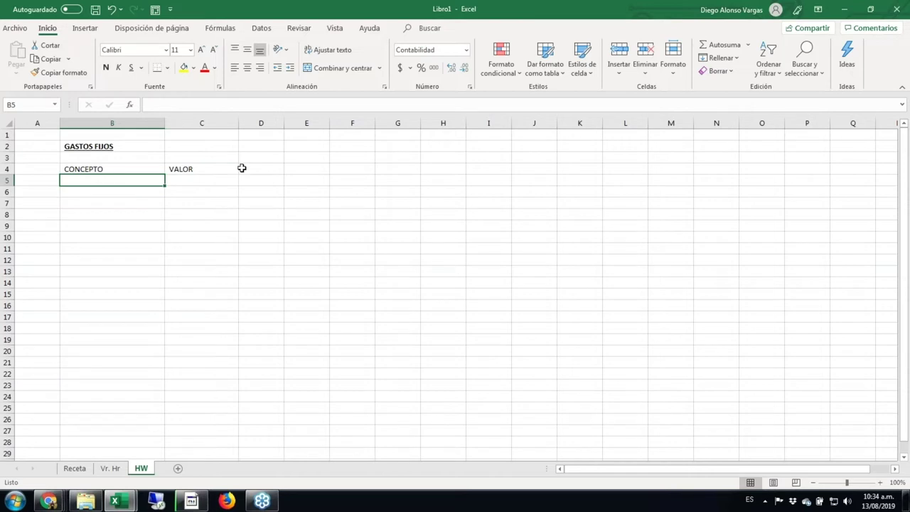
{"action": "type", "text": "Arriendo"}
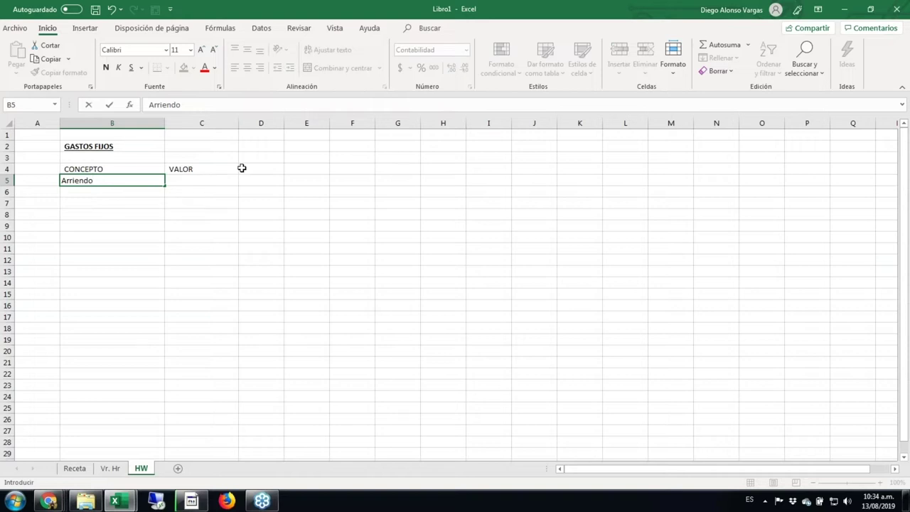
{"action": "key", "text": "Tab"}
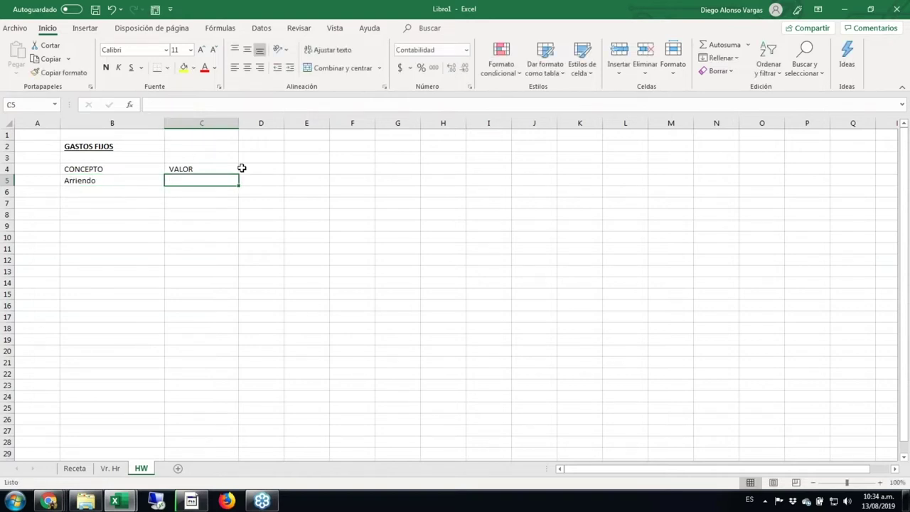
{"action": "type", "text": "5"}
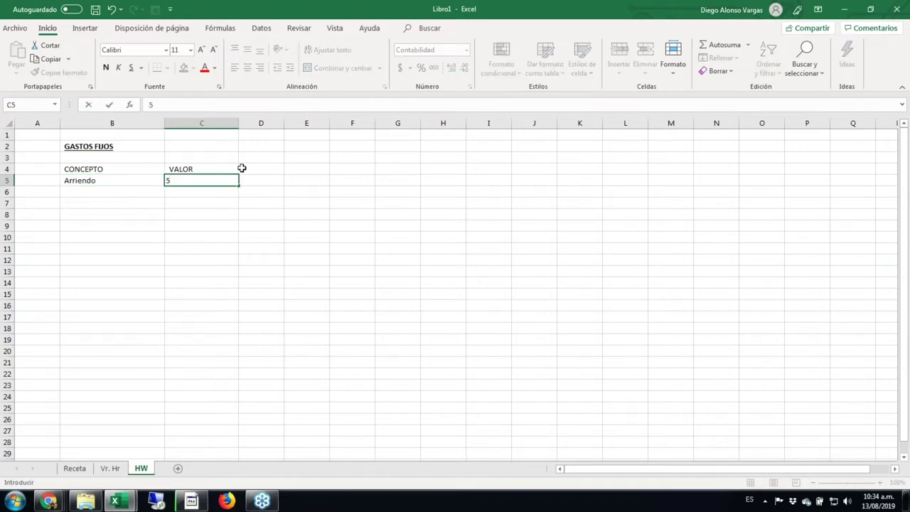
{"action": "type", "text": "00.000000"}
{"action": "key", "text": "Return"}
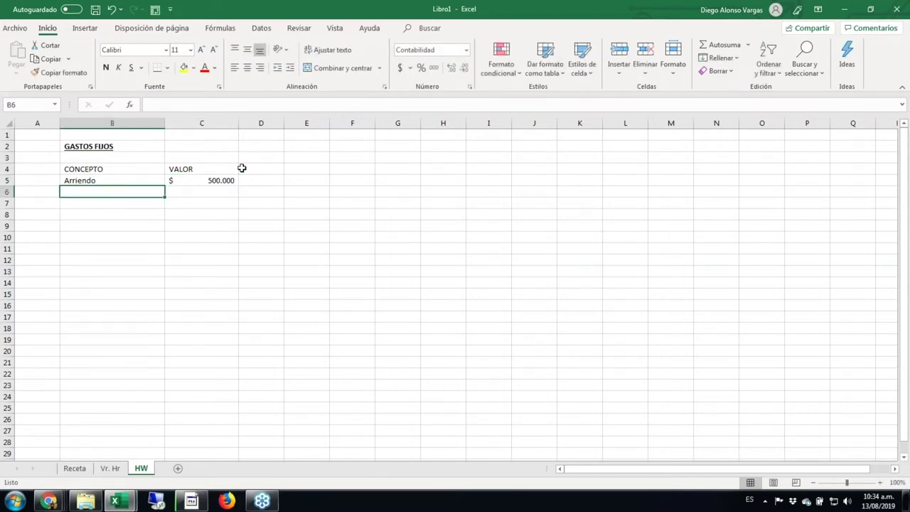
- Enter the expense "Internet" in B6 with a value of 120000 in C6
{"action": "type", "text": "Intern"}
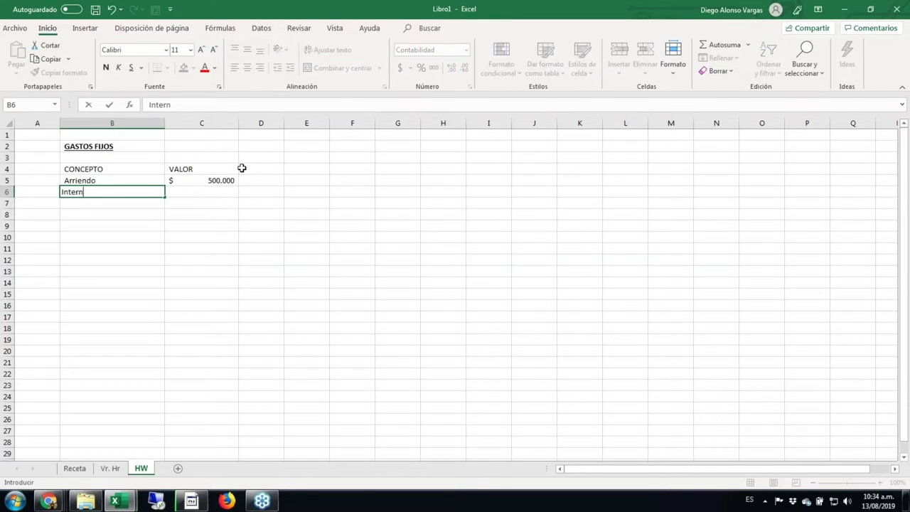
{"action": "type", "text": "et"}
{"action": "key", "text": "Tab"}
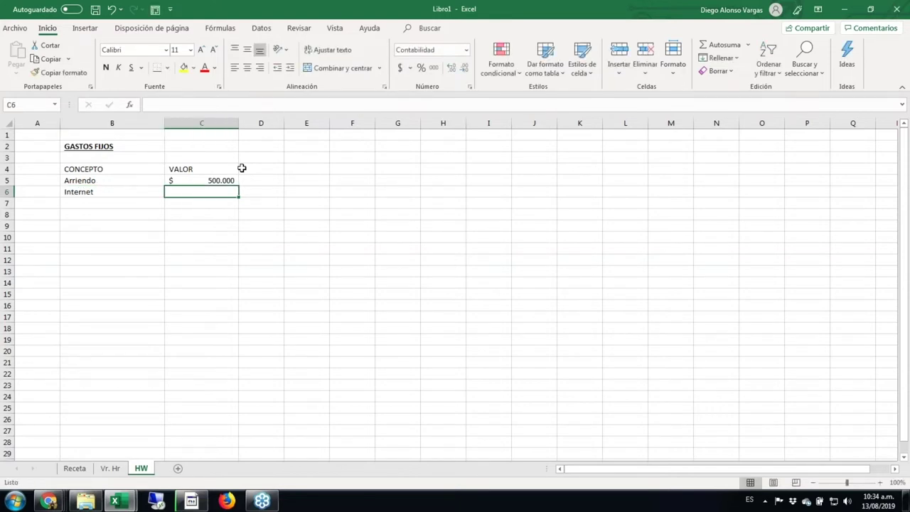
{"action": "type", "text": "1"}
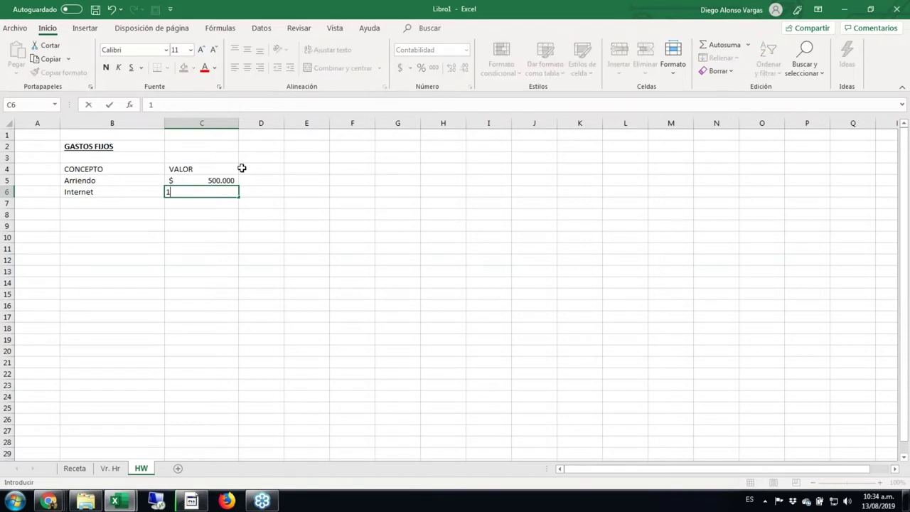
{"action": "type", "text": "20000"}
{"action": "key", "text": "Return"}
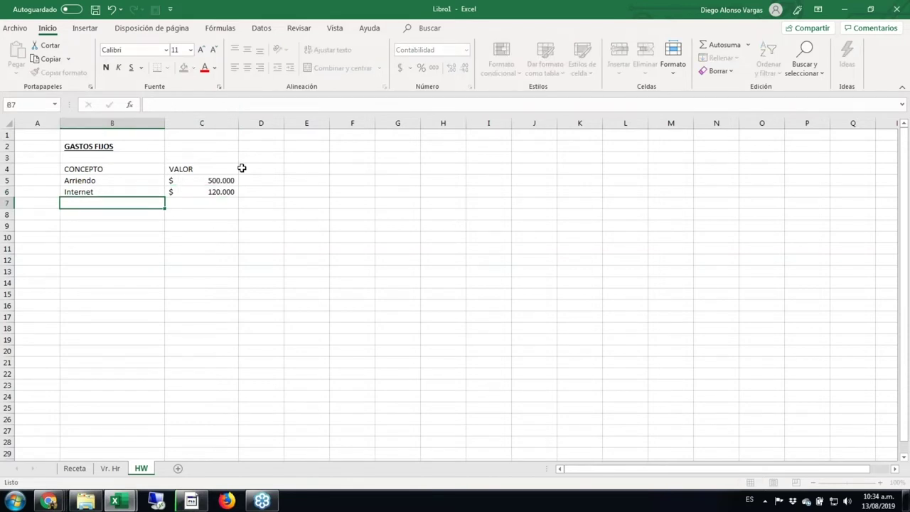
- Enter the expense "Celular" in B7 with a value of 60000 in C7
{"action": "type", "text": "Ceclular"}
{"action": "key", "text": "BackSpace"}
{"action": "key", "text": "BackSpace"}
{"action": "key", "text": "BackSpace"}
{"action": "key", "text": "BackSpace"}
{"action": "key", "text": "BackSpace"}
{"action": "key", "text": "BackSpace"}
{"action": "type", "text": "lular"}
{"action": "key", "text": "Tab"}
{"action": "type", "text": "$"}
{"action": "key", "text": "BackSpace"}
{"action": "type", "text": "60000"}
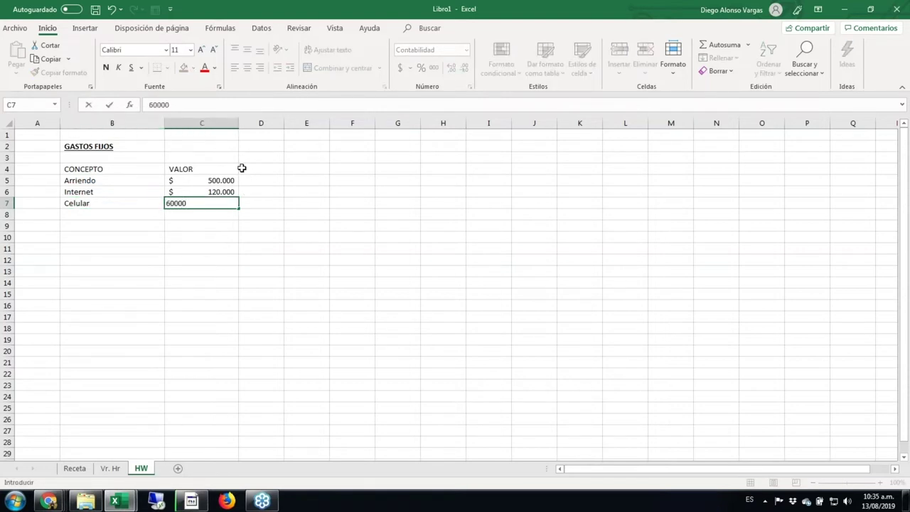
{"action": "key", "text": "Return"}
- Enter the expense "Luz (energia)" in B8 with a value of 50000 in C8
{"action": "type", "text": "Luz (energia)"}
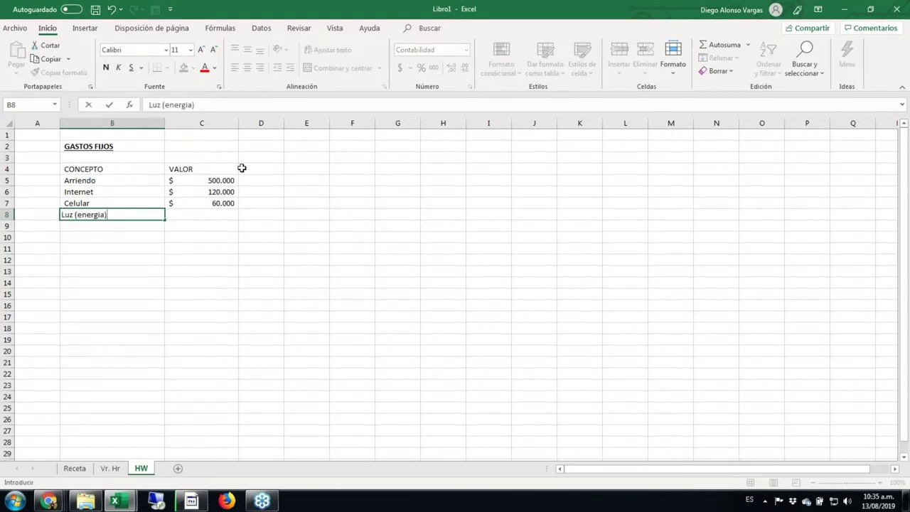
{"action": "key", "text": "Tab"}
{"action": "type", "text": "5"}
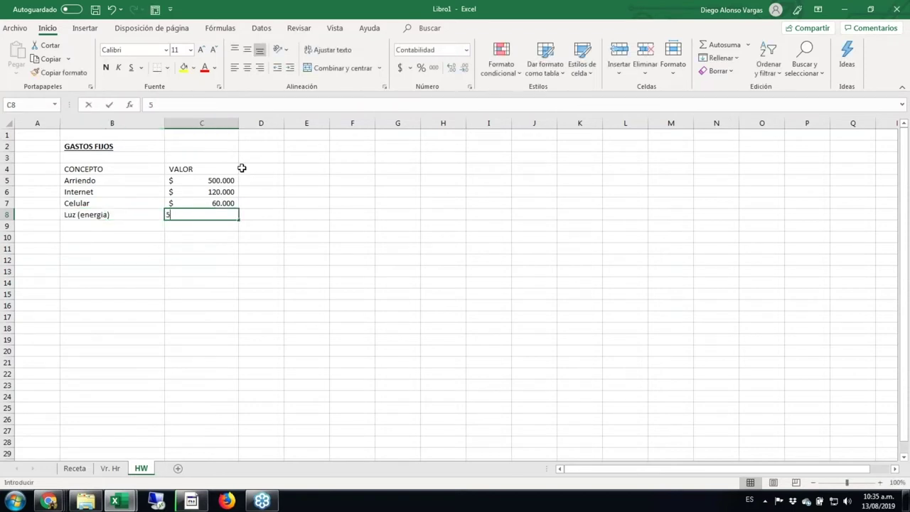
{"action": "type", "text": "0.000000"}
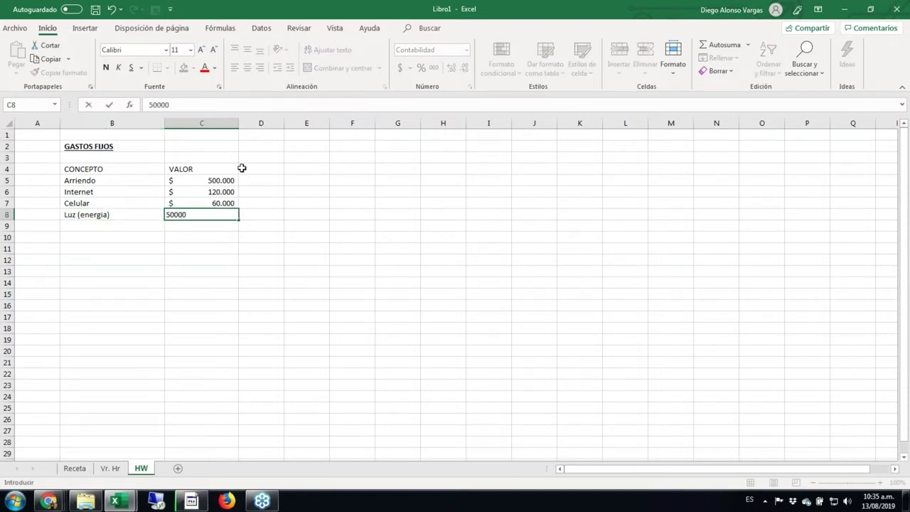
{"action": "key", "text": "Return"}
- Enter the expense "Agua" in B9 with a value of 25000 in C9
{"action": "type", "text": "Agua"}
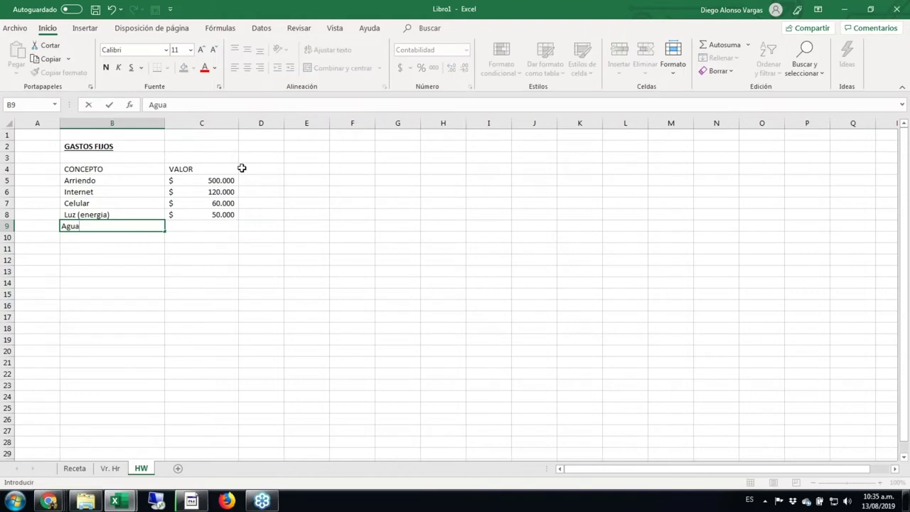
{"action": "key", "text": "Tab"}
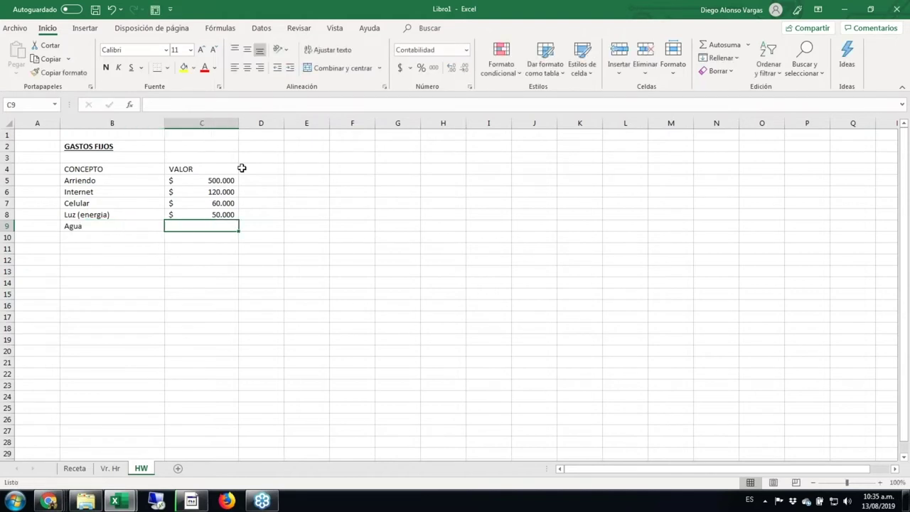
{"action": "type", "text": "$"}
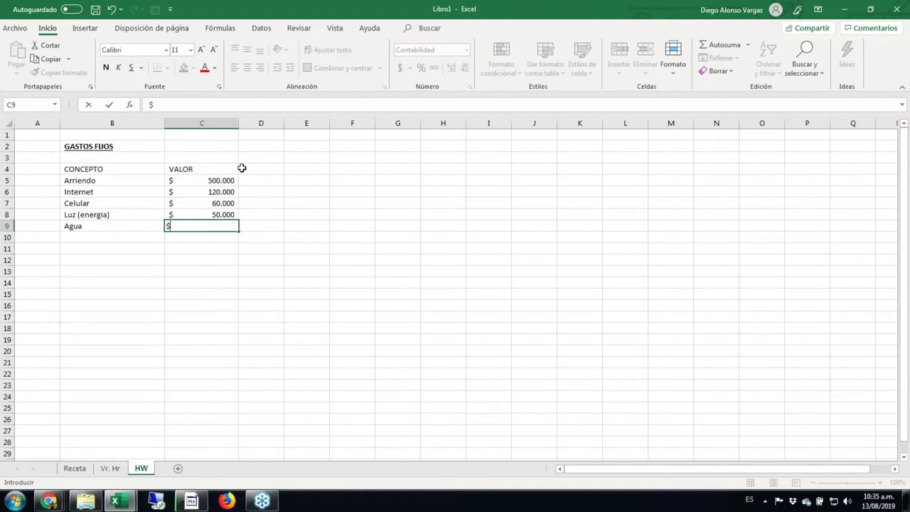
{"action": "type", "text": "25000"}
{"action": "key", "text": "Return"}
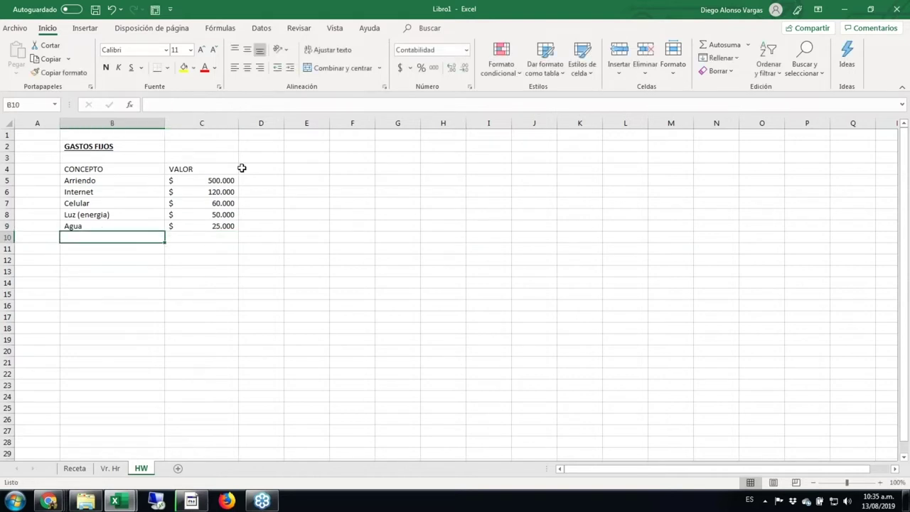
- Make the headings CONCEPTO and VALOR in B4:C4 bold and center them
{"action": "key", "text": "Up"}
{"action": "key", "text": "Up"}
{"action": "key", "text": "Up"}
{"action": "key", "text": "Up"}
{"action": "key", "text": "Up"}
{"action": "key", "text": "Up"}
{"action": "key", "text": "shift+Right"}
{"action": "key", "text": "ctrl+n"}
{"action": "left_click", "coordinate": [246, 67]}
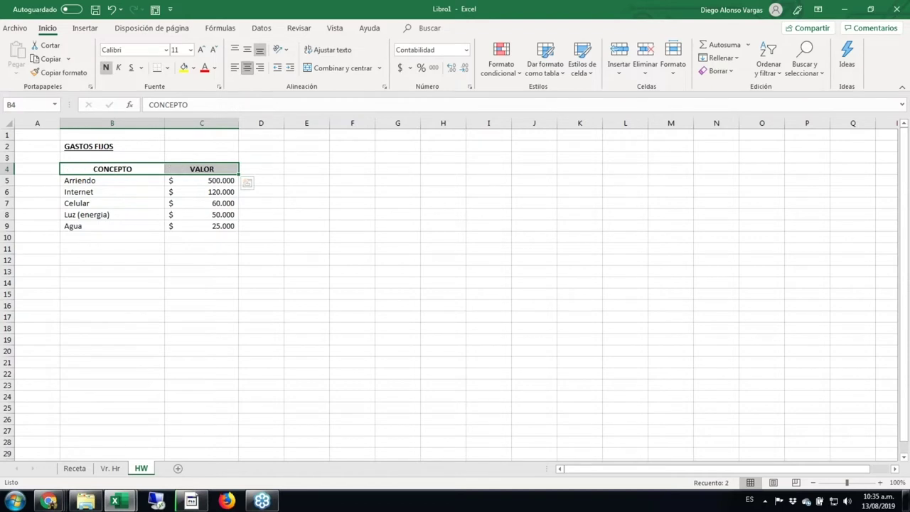
- Add up C5:C9 in C11 with the SUMA function and make the total bold
{"action": "key", "text": "Down"}
{"action": "key", "text": "Down"}
{"action": "key", "text": "Down"}
{"action": "key", "text": "Down"}
{"action": "key", "text": "Down"}
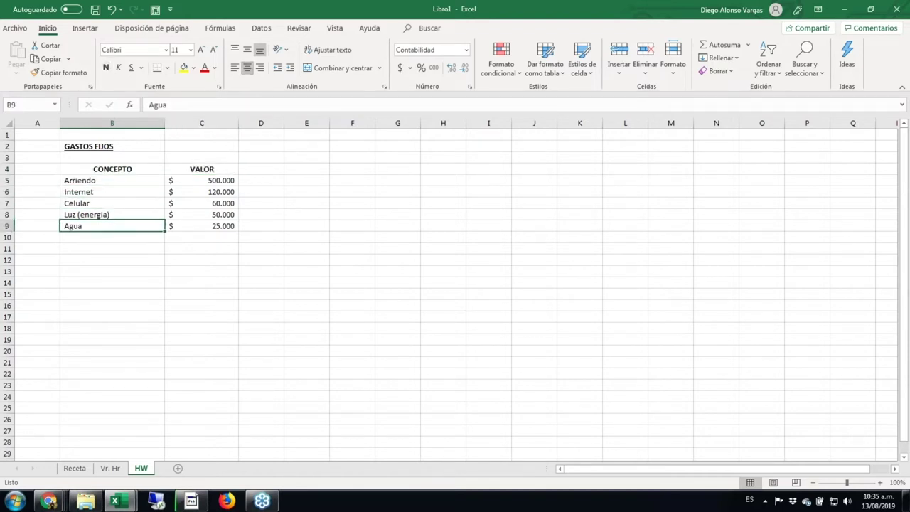
{"action": "key", "text": "Down"}
{"action": "key", "text": "Down"}
{"action": "key", "text": "Down"}
{"action": "key", "text": "Up"}
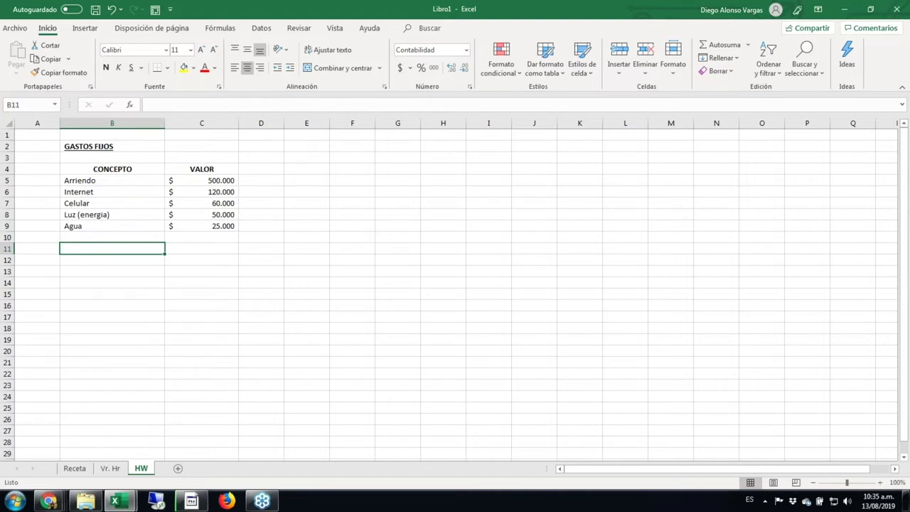
{"action": "left_click", "coordinate": [201, 248]}
{"action": "type", "text": "="}
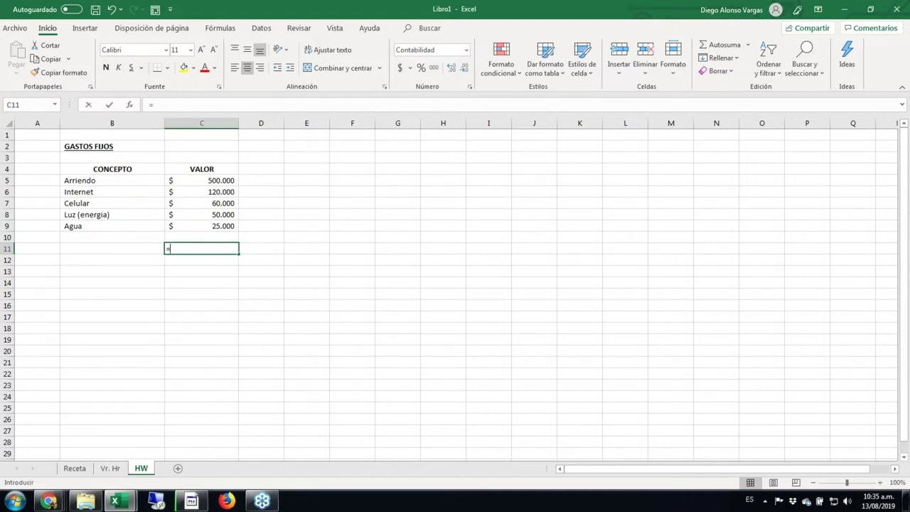
{"action": "type", "text": "suma("}
{"action": "left_click_drag", "start_coordinate": [213, 225], "coordinate": [213, 180]}
{"action": "key", "text": "Return"}
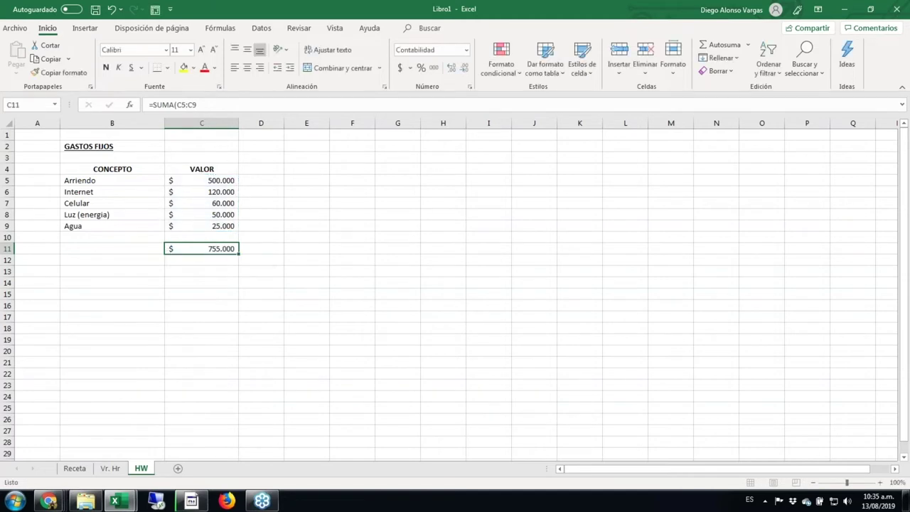
- Enter the label "TOTAL GASTOS FIJOS" in B11 and make it bold
{"action": "left_click", "coordinate": [112, 248]}
{"action": "type", "text": "total"}
{"action": "key", "text": "Escape"}
{"action": "type", "text": "TOTAL"}
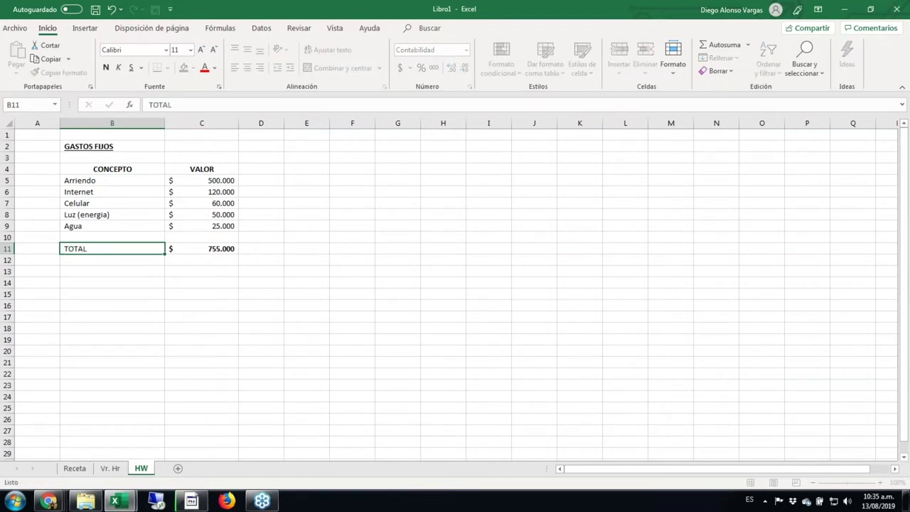
{"action": "type", "text": " GASTOS FIJOS"}
{"action": "key", "text": "ctrl+Return"}
{"action": "key", "text": "ctrl+n"}
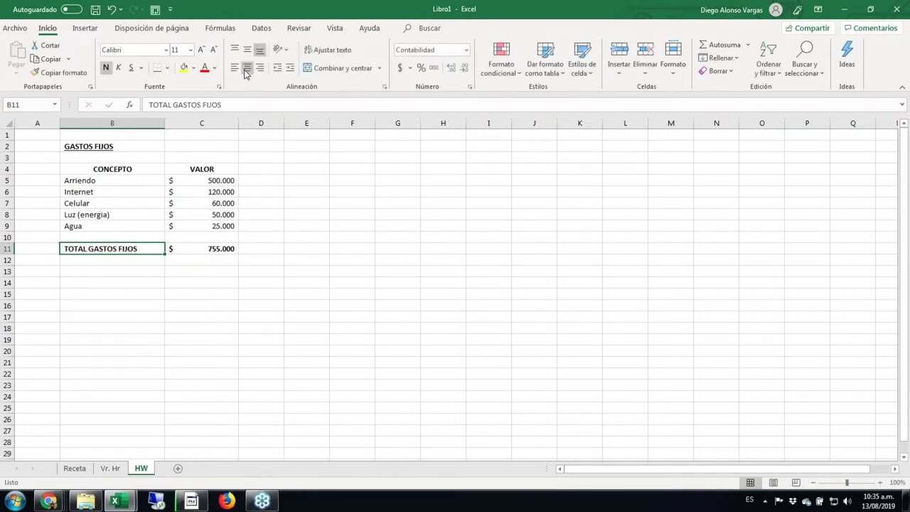
- Narrow the empty column D to about half its width
{"action": "key", "text": "Right"}
{"action": "key", "text": "Right"}
{"action": "key", "text": "Right"}
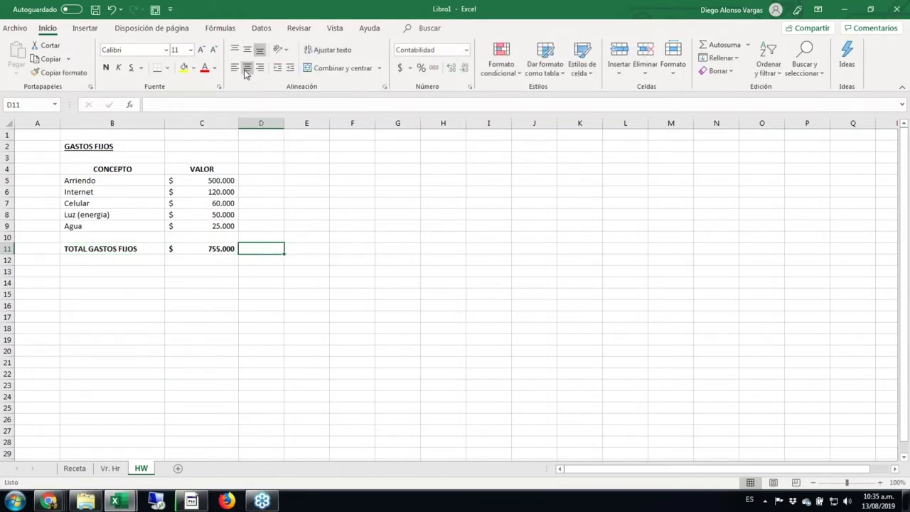
{"action": "key", "text": "Up"}
{"action": "key", "text": "Up"}
{"action": "key", "text": "Up"}
{"action": "key", "text": "Up"}
{"action": "key", "text": "Up"}
{"action": "key", "text": "Up"}
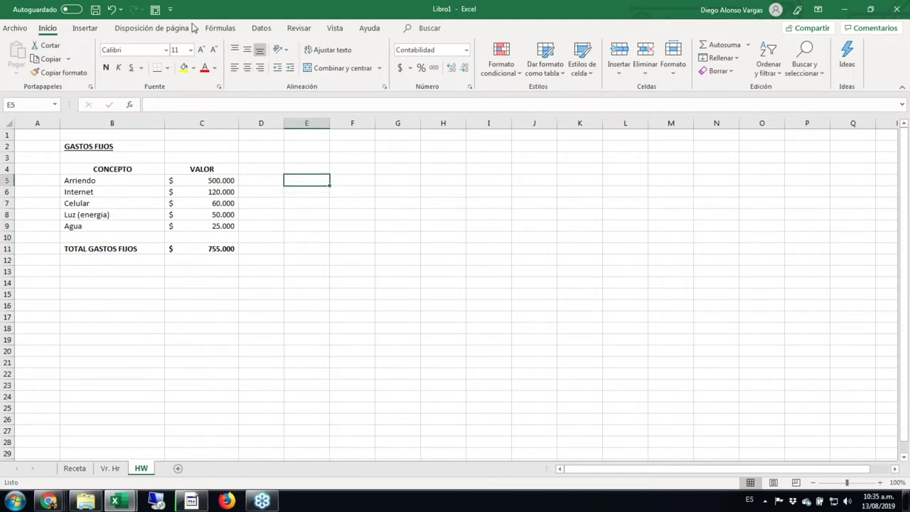
{"action": "left_click_drag", "start_coordinate": [284, 124], "coordinate": [264, 125]}
- Copy columns B and C with the whole fixed expenses table and paste them starting at column E
{"action": "left_click", "coordinate": [293, 146]}
{"action": "left_click_drag", "start_coordinate": [100, 124], "coordinate": [186, 127]}
{"action": "key", "text": "ctrl+c"}
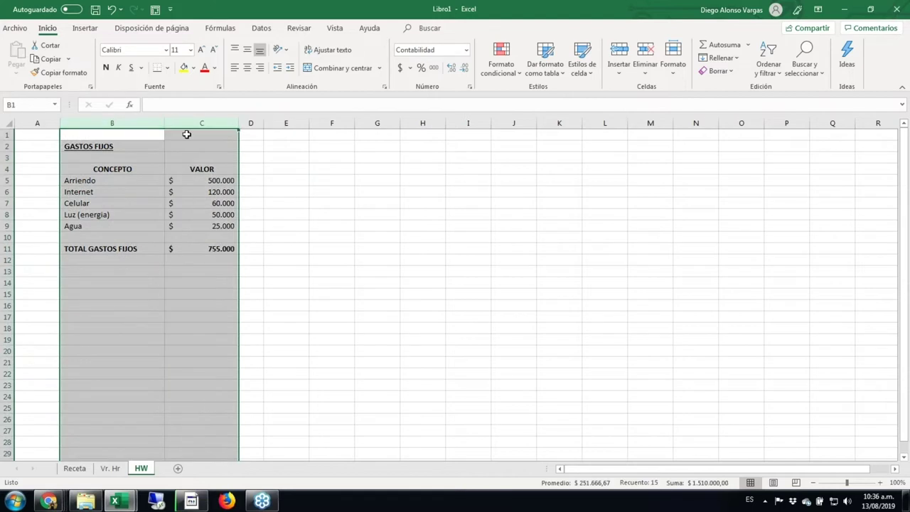
{"action": "left_click", "coordinate": [287, 123]}
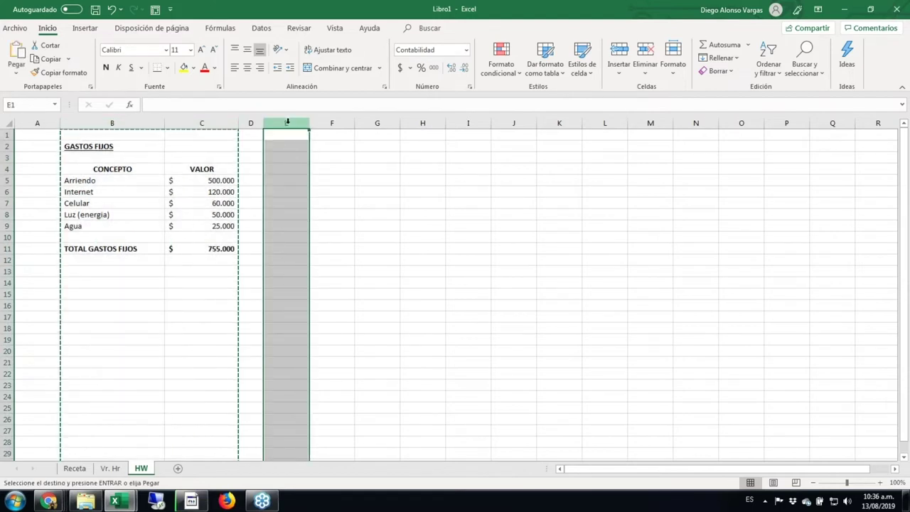
{"action": "key", "text": "Return"}
- Change the copied table's title in E2 to "COSTOS DE PRODUCCION"
{"action": "left_click", "coordinate": [316, 147]}
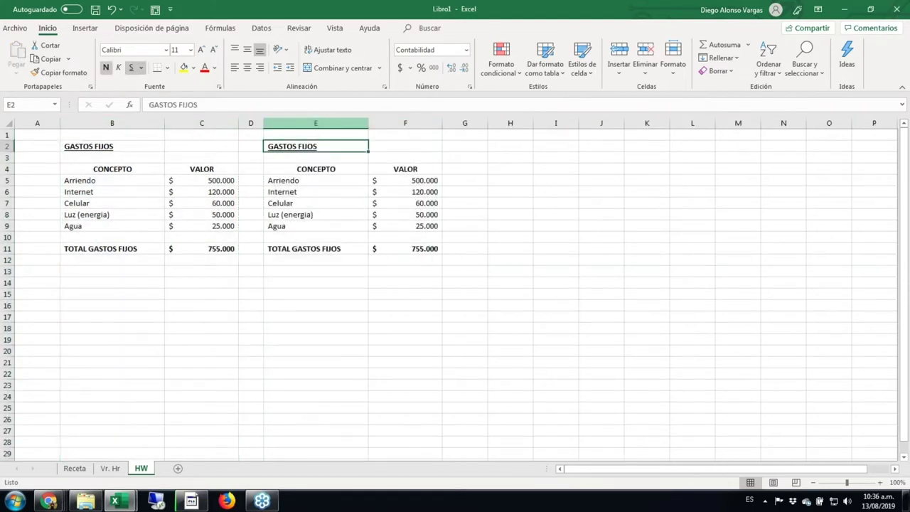
{"action": "type", "text": "COSTOS"}
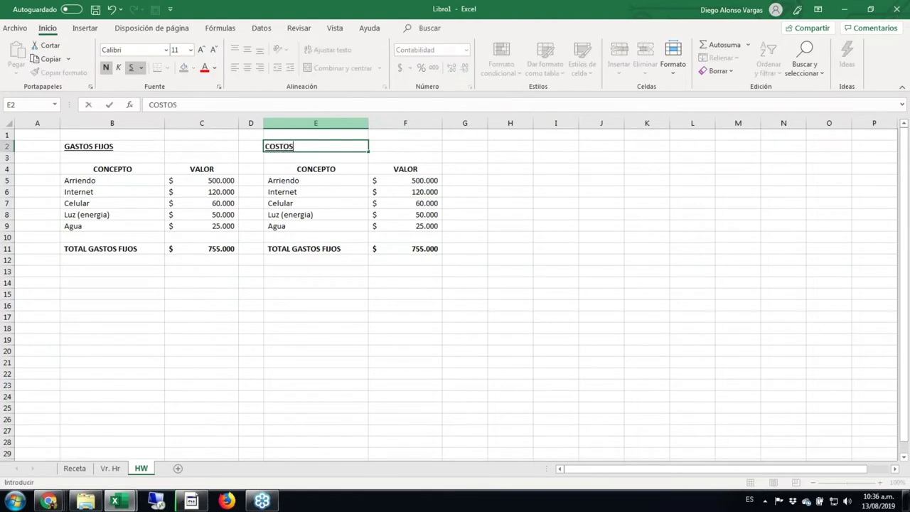
{"action": "type", "text": " DE PRODUCCION"}
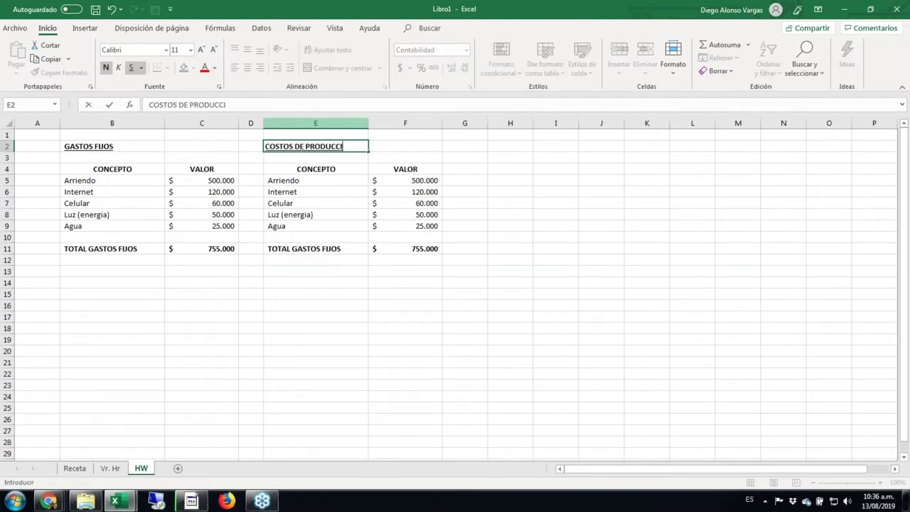
{"action": "key", "text": "Return"}
- Clear the copied concepts and values from E5:F9
{"action": "key", "text": "Return"}
{"action": "key", "text": "Return"}
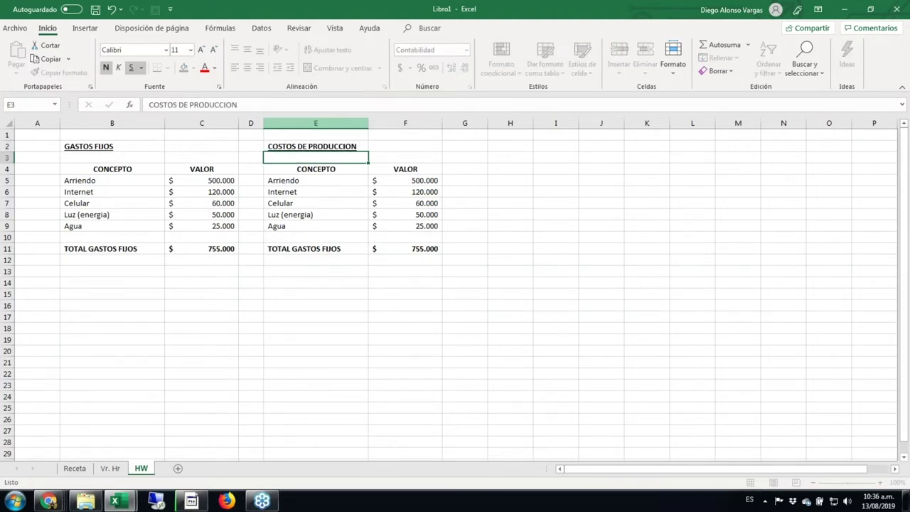
{"action": "key", "text": "shift+Down"}
{"action": "key", "text": "shift+Down"}
{"action": "key", "text": "shift+Down"}
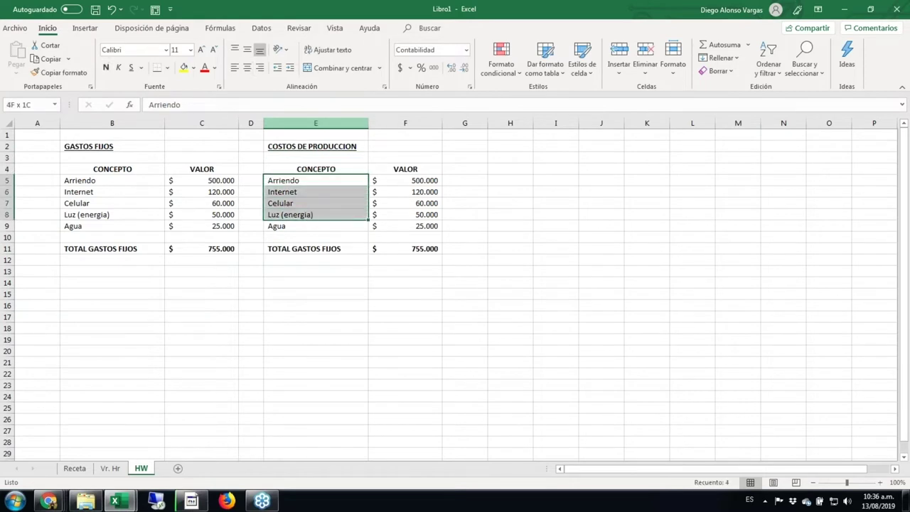
{"action": "key", "text": "shift+Down"}
{"action": "key", "text": "shift+Right"}
{"action": "key", "text": "Delete"}
- Enter the concept "Productos (receta)" in E5 and start a formula for its value in F5
{"action": "left_click", "coordinate": [316, 180]}
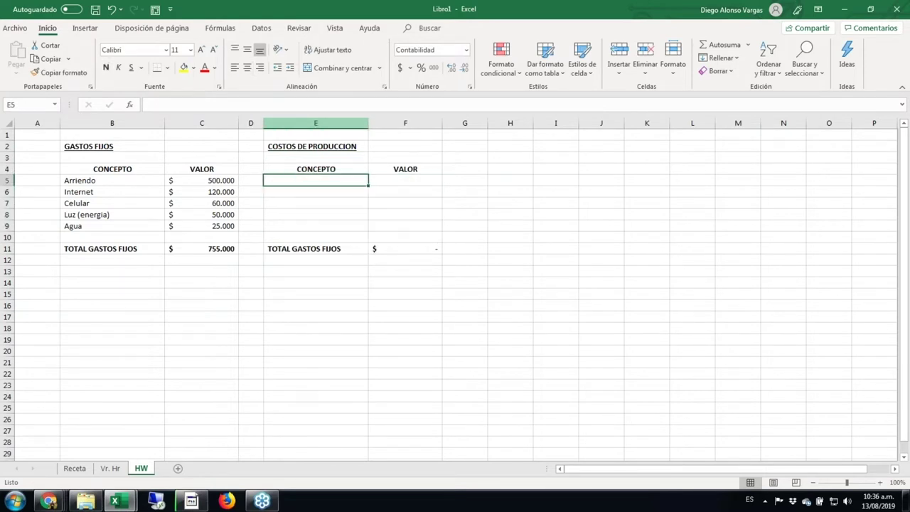
{"action": "type", "text": "p"}
{"action": "key", "text": "BackSpace"}
{"action": "type", "text": "produ"}
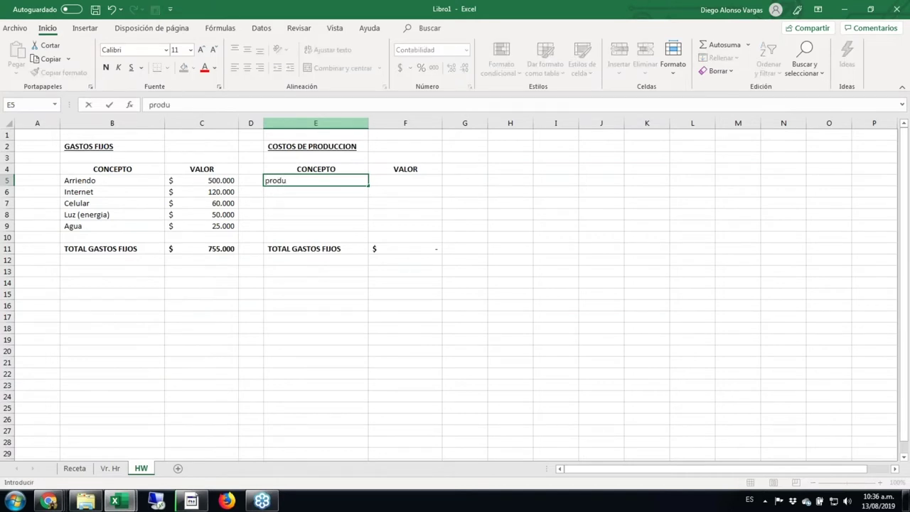
{"action": "key", "text": "Escape"}
{"action": "type", "text": "Prod"}
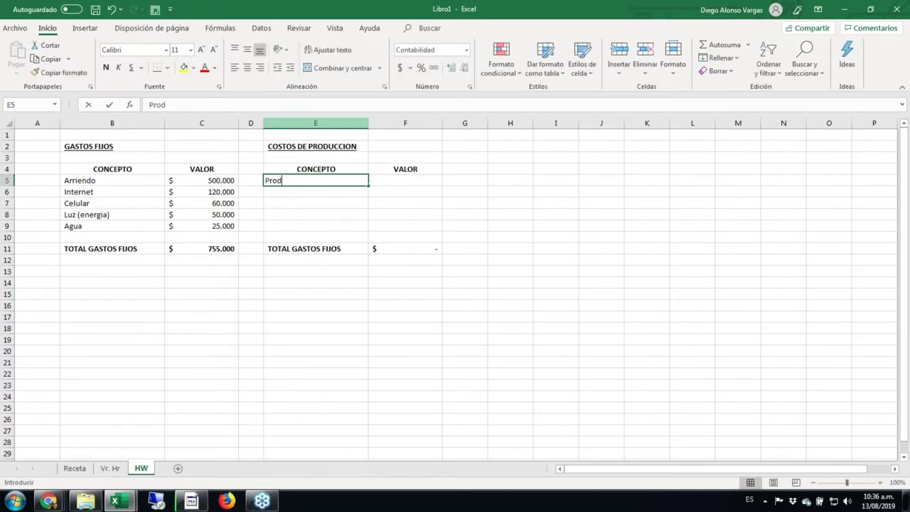
{"action": "type", "text": "uctos"}
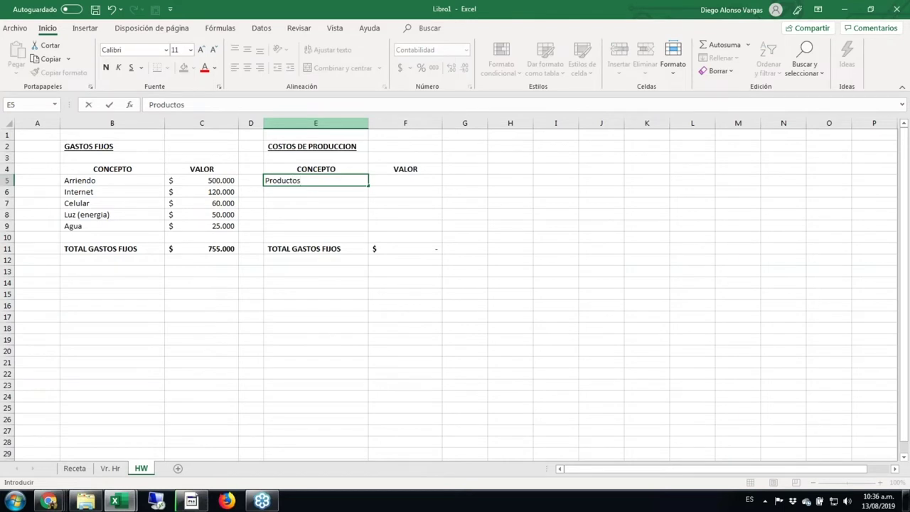
{"action": "type", "text": " (receta)"}
{"action": "key", "text": "Tab"}
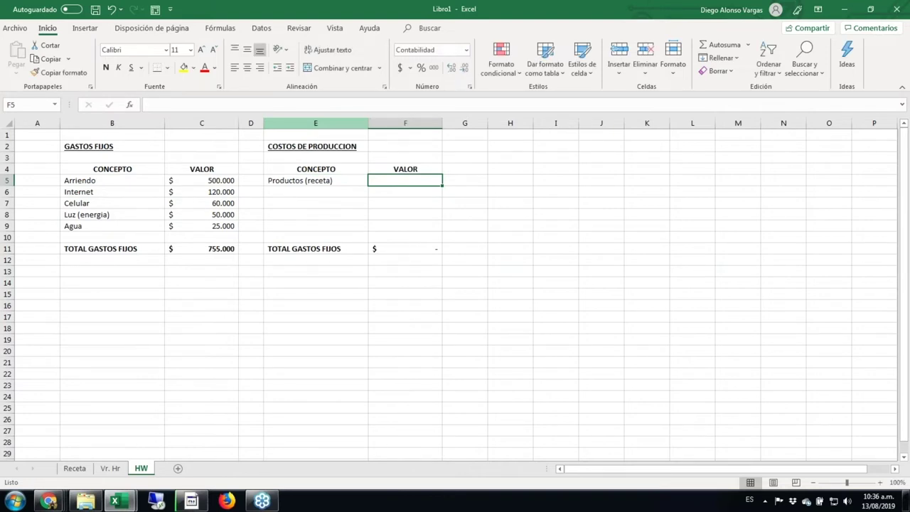
{"action": "type", "text": "+"}
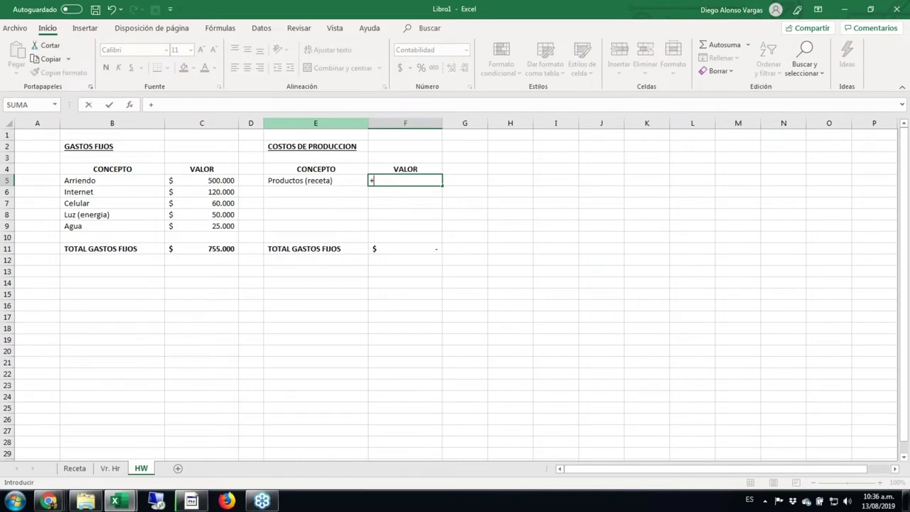
- Link the Productos (receta) value in F5 to the recipe's unit cost total with the formula =Receta!F11
{"action": "key", "text": "Escape"}
{"action": "type", "text": "="}
{"action": "left_click", "coordinate": [75, 467]}
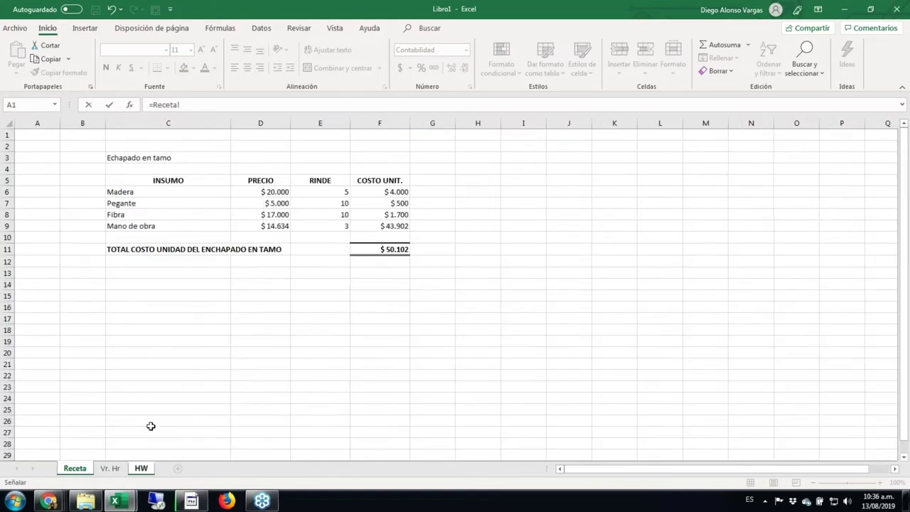
{"action": "left_click", "coordinate": [396, 249]}
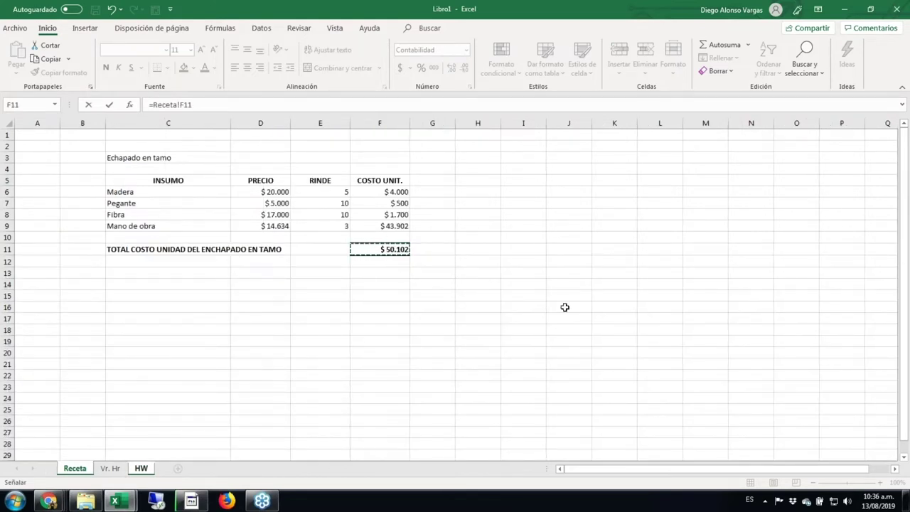
{"action": "key", "text": "Return"}
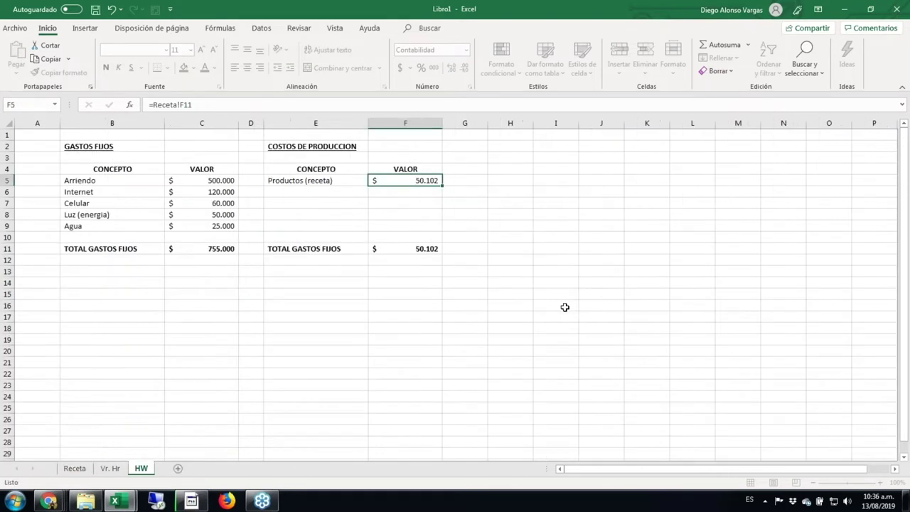
- Add an Empaque / Envio line in row 6 of the production costs with a value of 6000
{"action": "key", "text": "Left"}
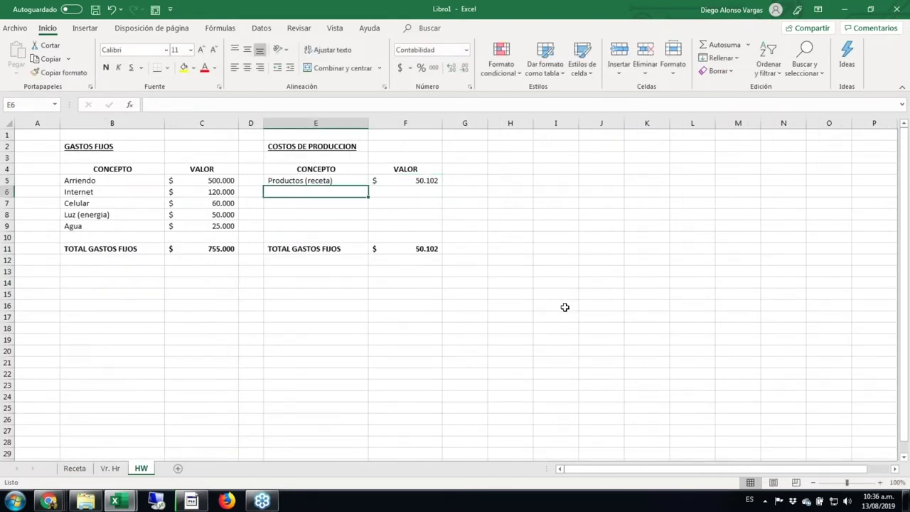
{"action": "type", "text": "Emp"}
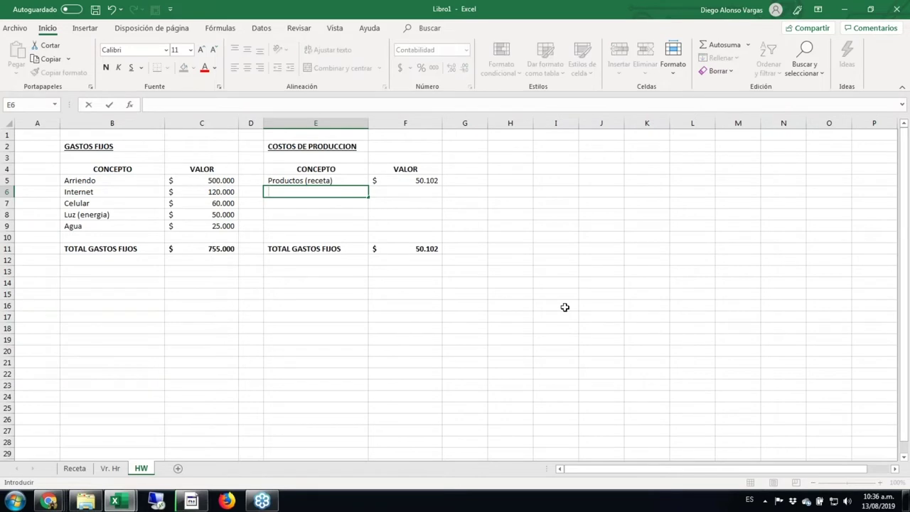
{"action": "type", "text": "aq"}
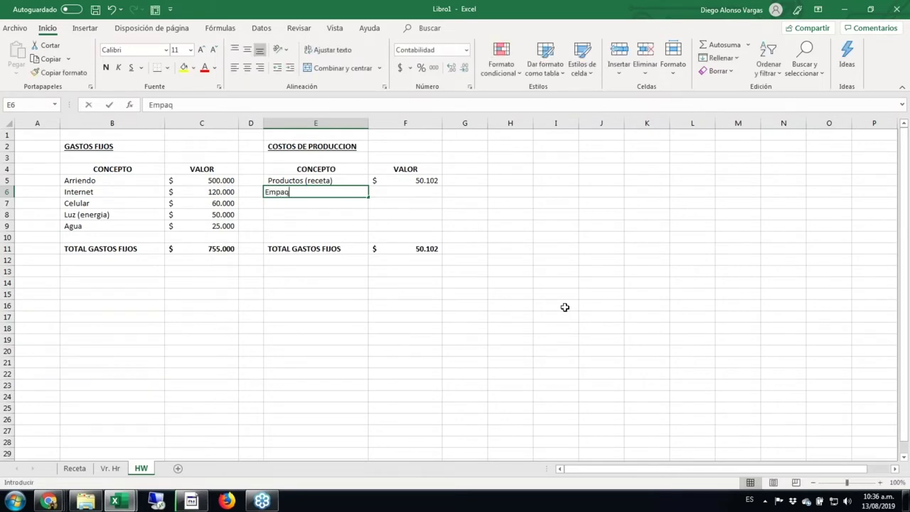
{"action": "type", "text": "ue / Envio"}
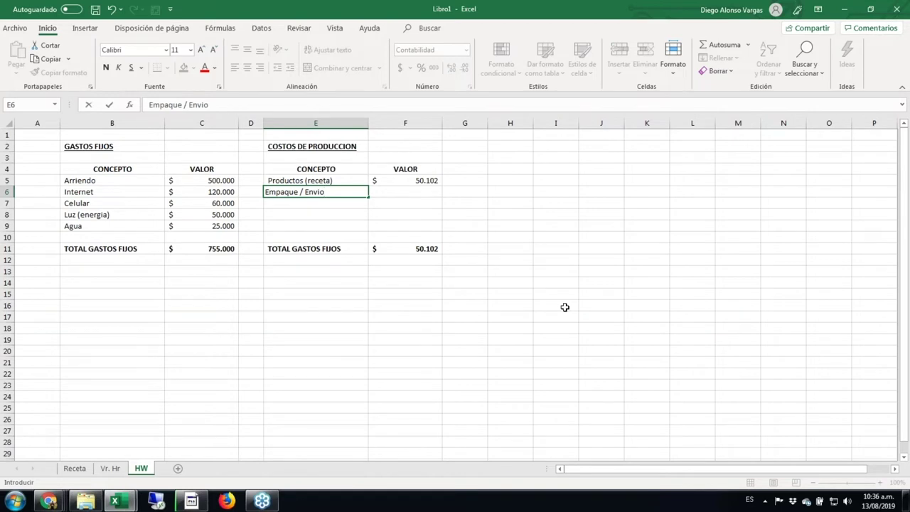
{"action": "key", "text": "Tab"}
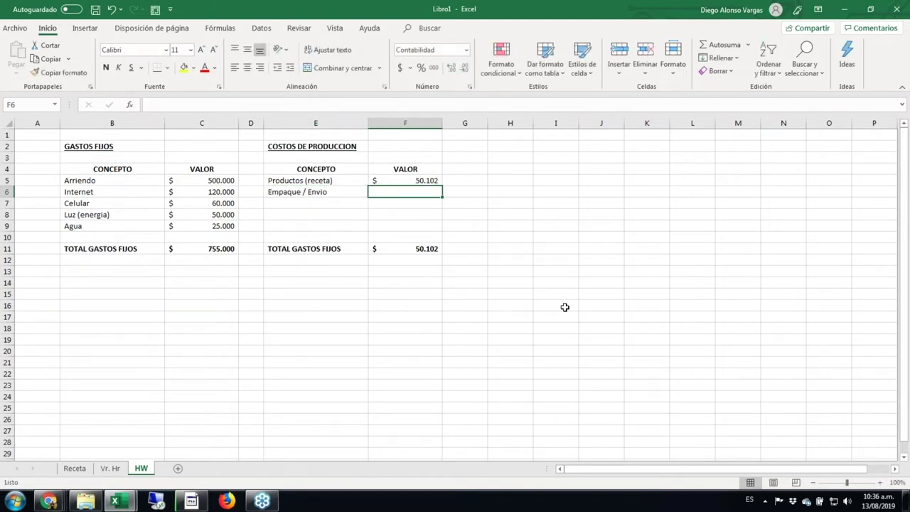
{"action": "type", "text": "6000"}
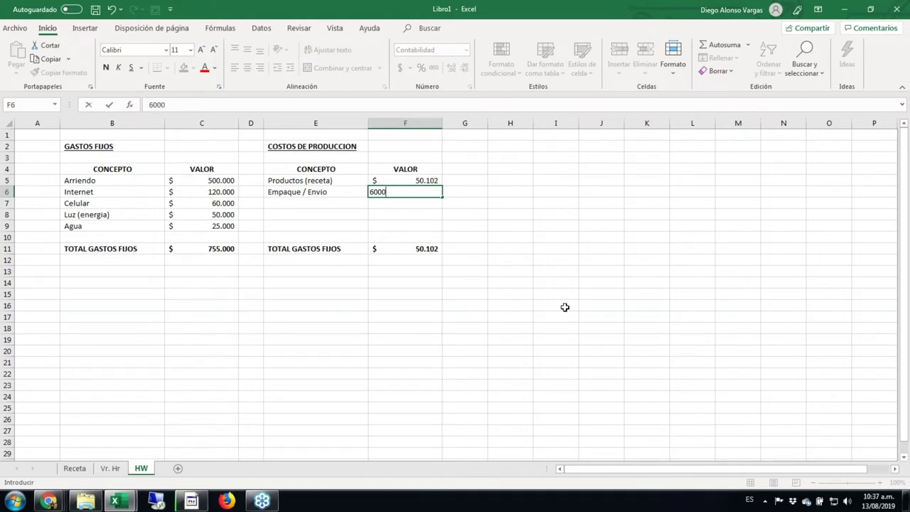
{"action": "key", "text": "Return"}
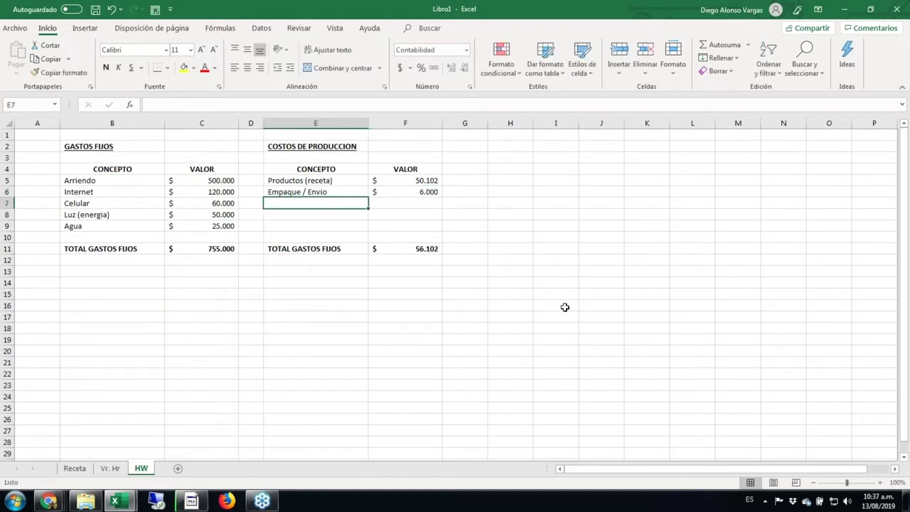
- Replace the production costs total label in E11 with TOTAL COSTOS PRODUCCION
{"action": "key", "text": "Return"}
{"action": "key", "text": "Down"}
{"action": "key", "text": "Down"}
{"action": "key", "text": "Down"}
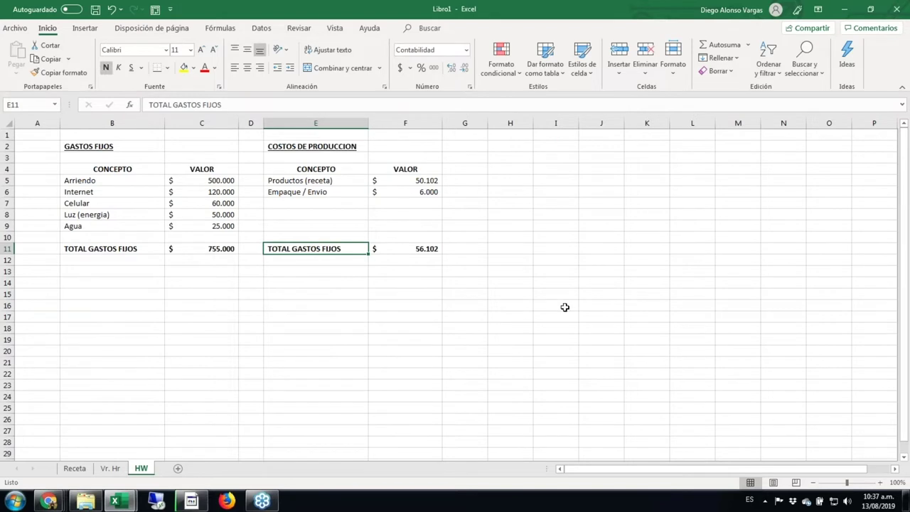
{"action": "type", "text": "total"}
{"action": "key", "text": "ctrl+Return"}
{"action": "type", "text": "T"}
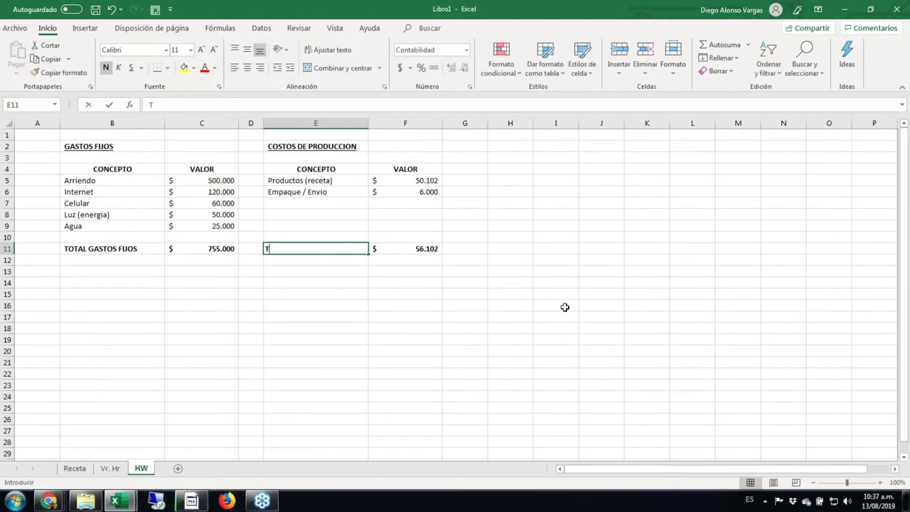
{"action": "type", "text": "OTAL COST"}
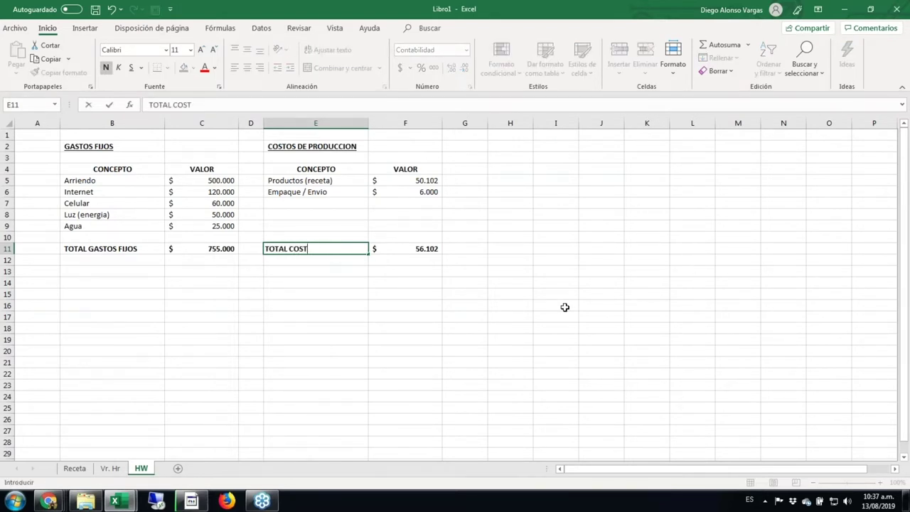
{"action": "type", "text": "OS PRODUCCI"}
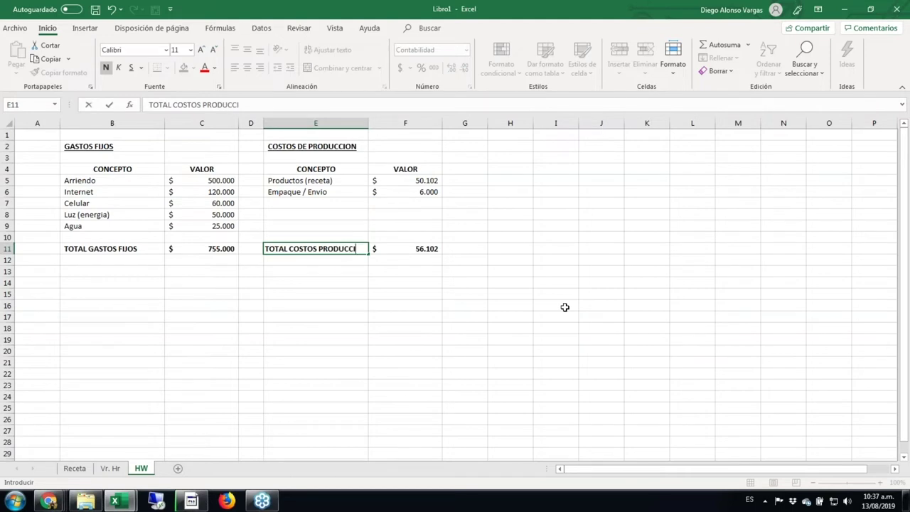
{"action": "type", "text": "ON"}
{"action": "key", "text": "Return"}
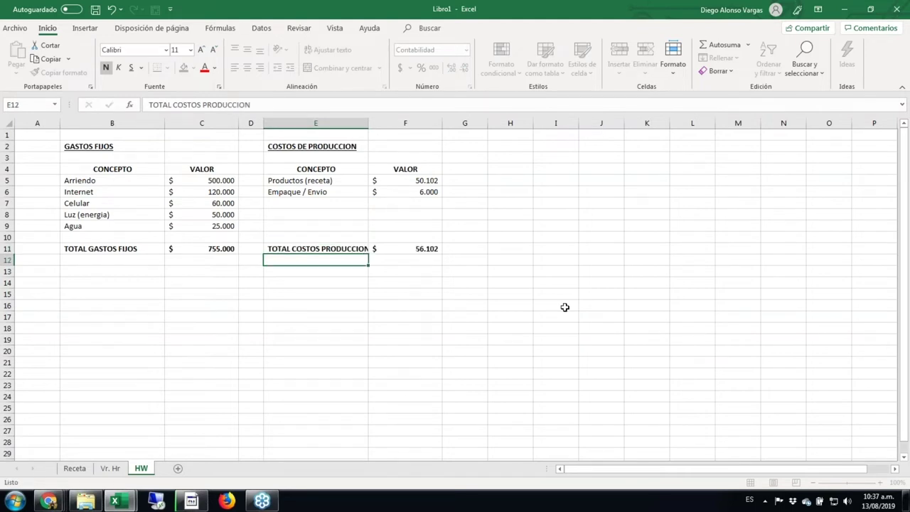
- Widen column E and extend the label in E11 to TOTAL COSTOS PRODUCCION X Unidad
{"action": "left_click_drag", "start_coordinate": [367, 127], "coordinate": [408, 128]}
{"action": "key", "text": "Up"}
{"action": "key", "text": "F2"}
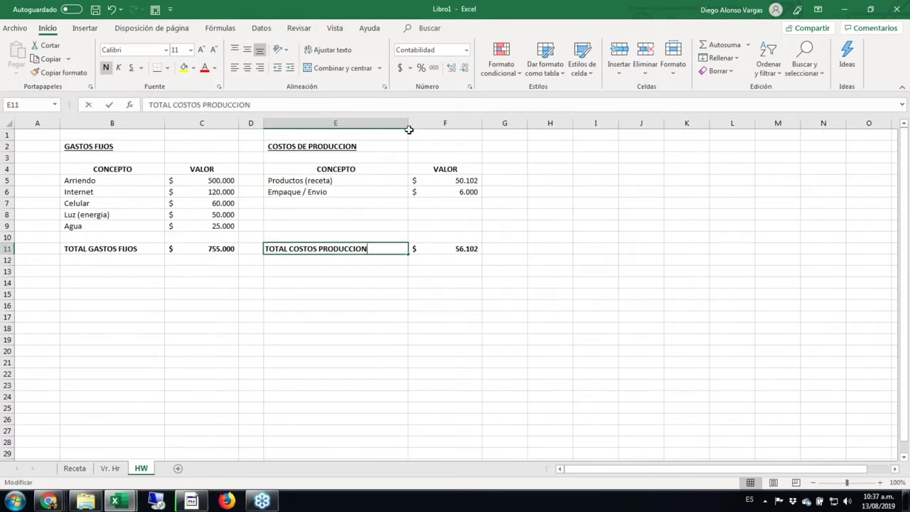
{"action": "type", "text": "X un"}
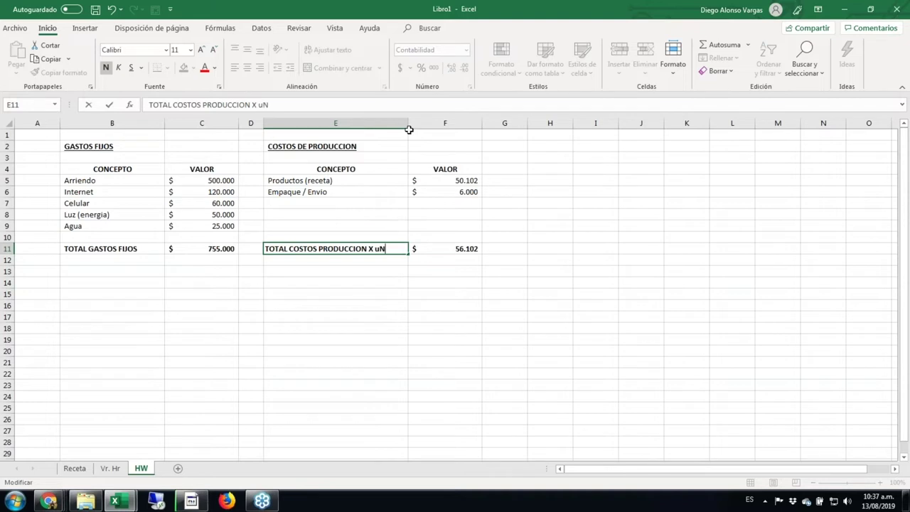
{"action": "key", "text": "BackSpace"}
{"action": "key", "text": "BackSpace"}
{"action": "type", "text": "Unidad"}
{"action": "key", "text": "ctrl+Return"}
{"action": "key", "text": "Return"}
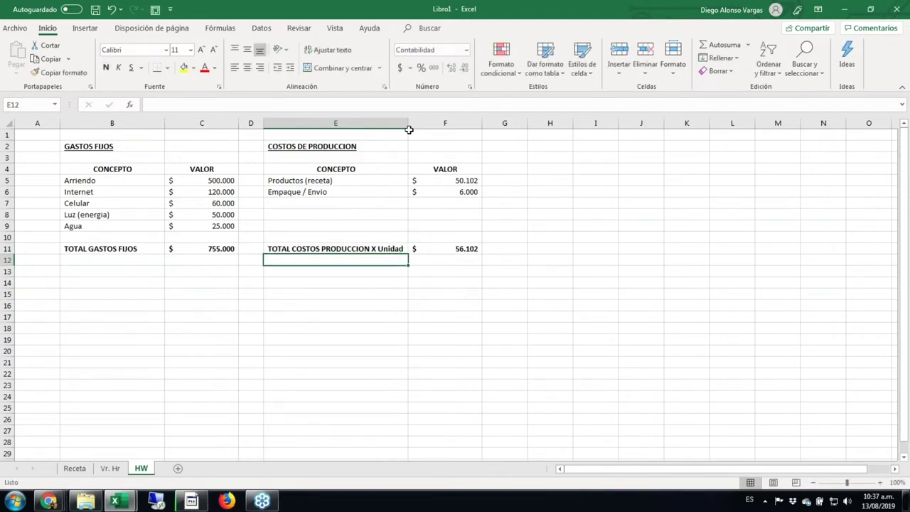
- Add the bold heading OTROS COSTOS VARIABLES in B14, below the fixed expenses table
{"action": "key", "text": "Down"}
{"action": "key", "text": "Down"}
{"action": "key", "text": "Left"}
{"action": "key", "text": "Left"}
{"action": "key", "text": "Left"}
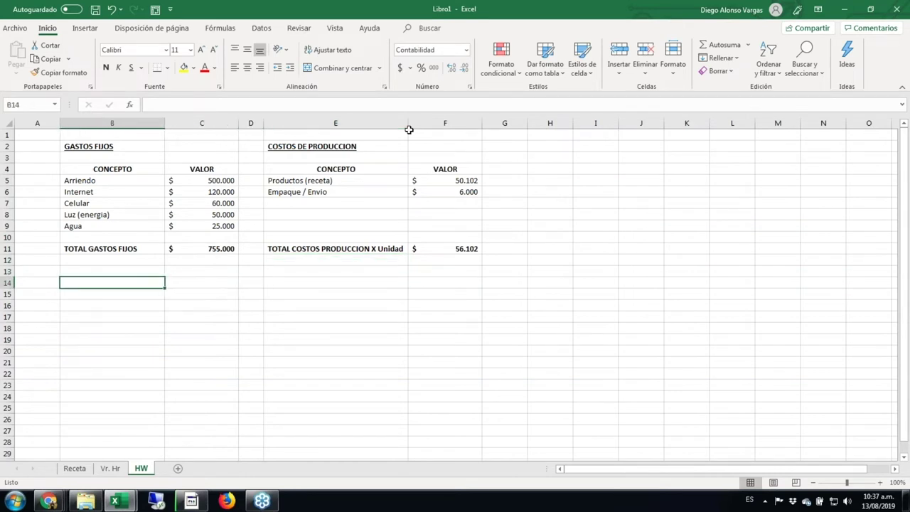
{"action": "type", "text": "OTROS "}
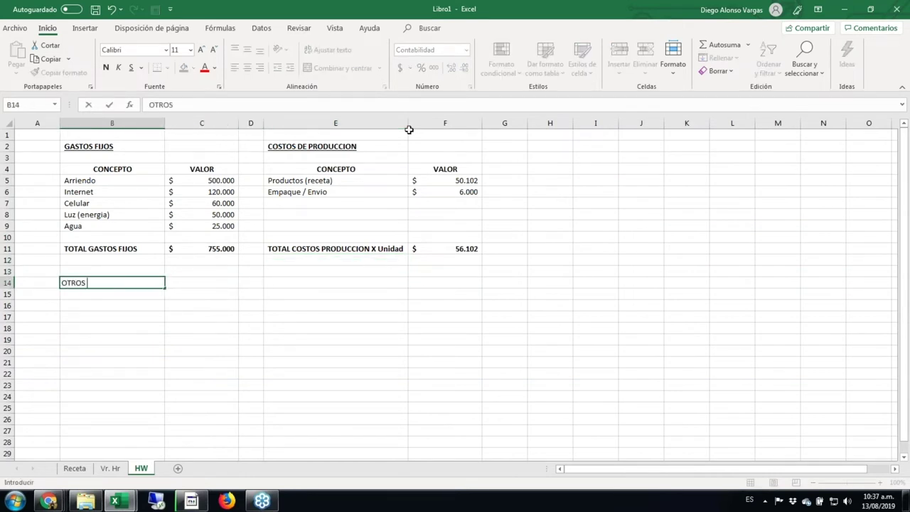
{"action": "type", "text": "COSTOS VARIABLES"}
{"action": "key", "text": "ctrl+Return"}
{"action": "key", "text": "ctrl+n"}
{"action": "key", "text": "Return"}
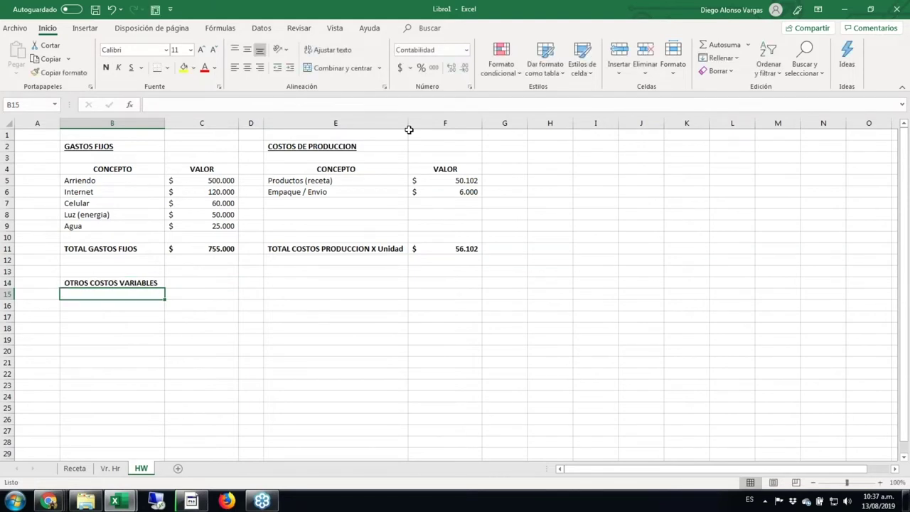
- List Pagina Web, Hosting and Publicidad in B15:B17 under the variable costs heading
{"action": "type", "text": "Pagina Web"}
{"action": "key", "text": "Return"}
{"action": "type", "text": "Hosting"}
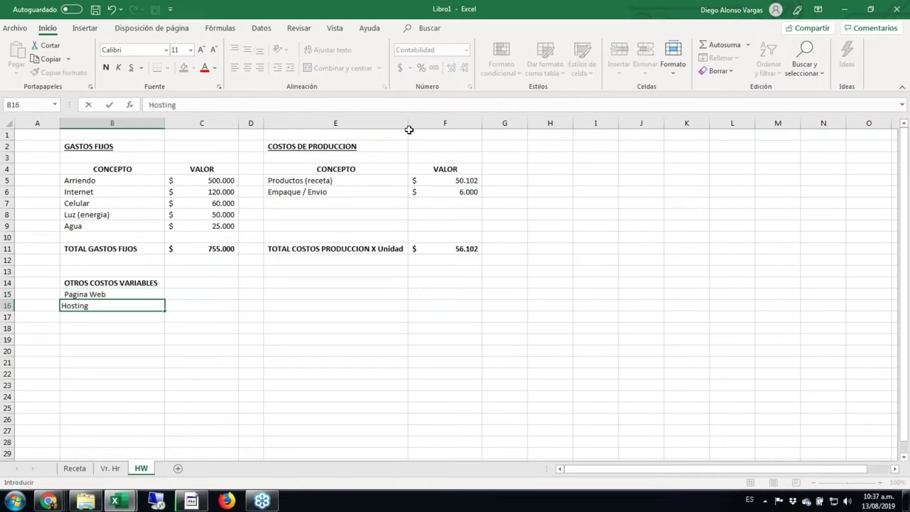
{"action": "key", "text": "Return"}
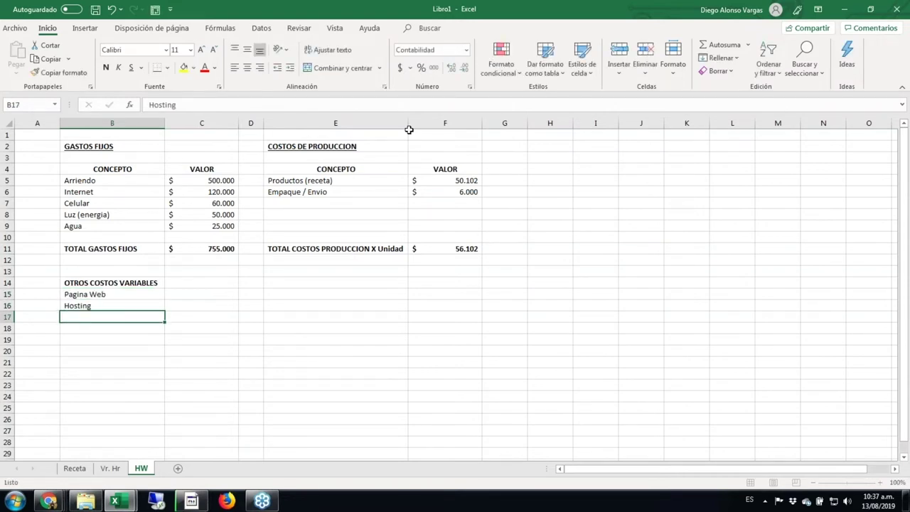
{"action": "type", "text": "Publi"}
{"action": "key", "text": "BackSpace"}
{"action": "type", "text": "cidad"}
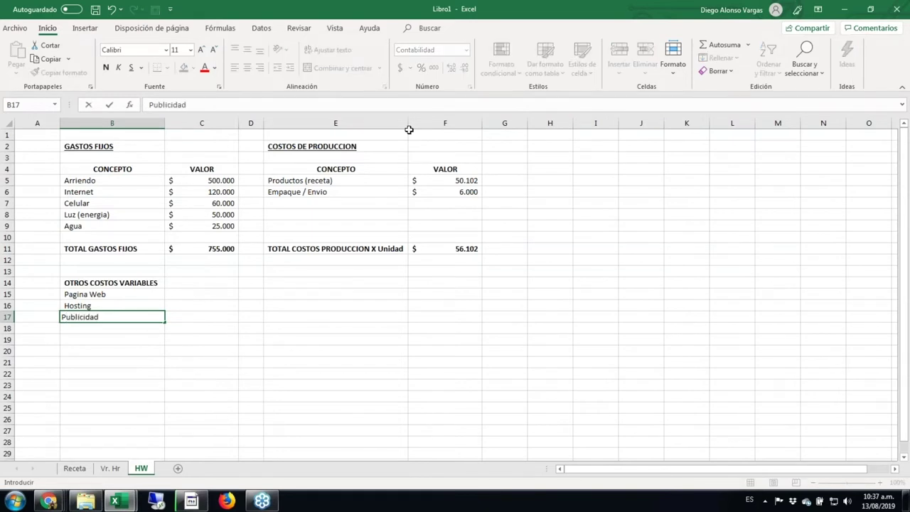
{"action": "key", "text": "Return"}
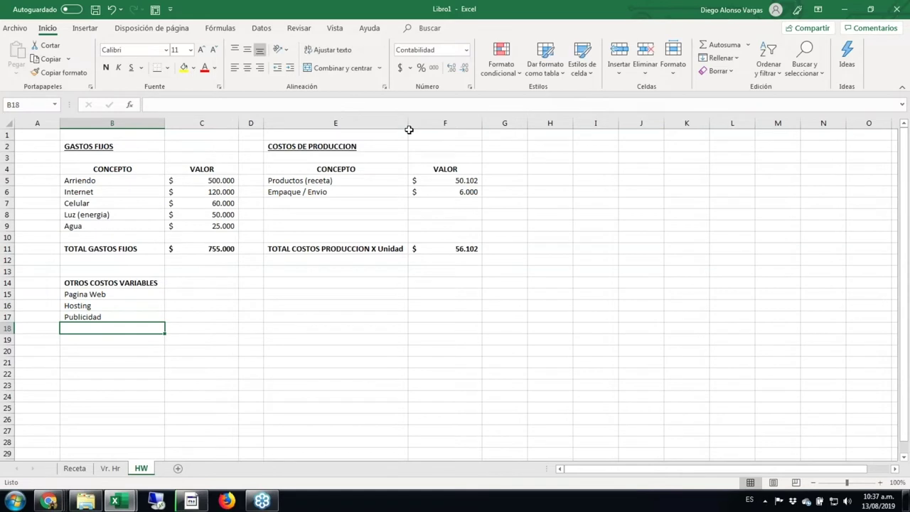
- Add the concept Comision por la venta online in B18 and widen column B to fit it
{"action": "type", "text": "Comision"}
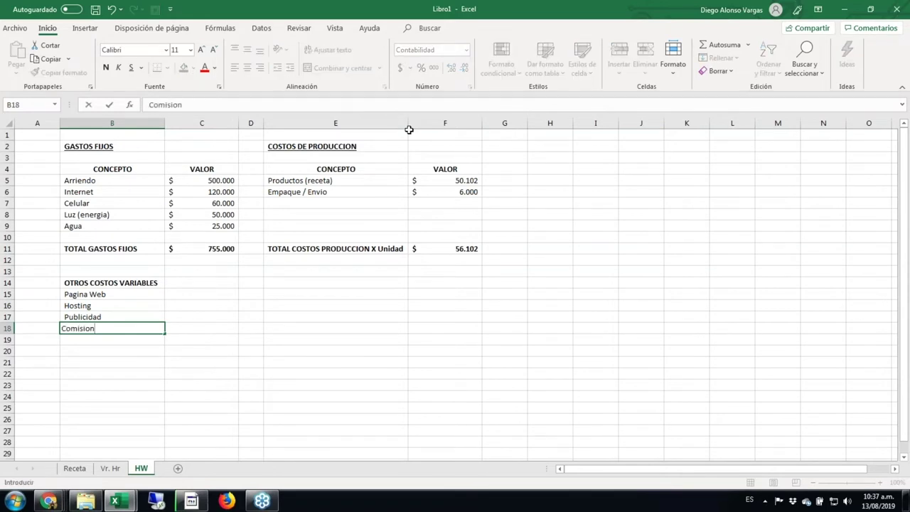
{"action": "type", "text": " por la venta onlei"}
{"action": "key", "text": "BackSpace"}
{"action": "type", "text": "ine"}
{"action": "key", "text": "ctrl+Return"}
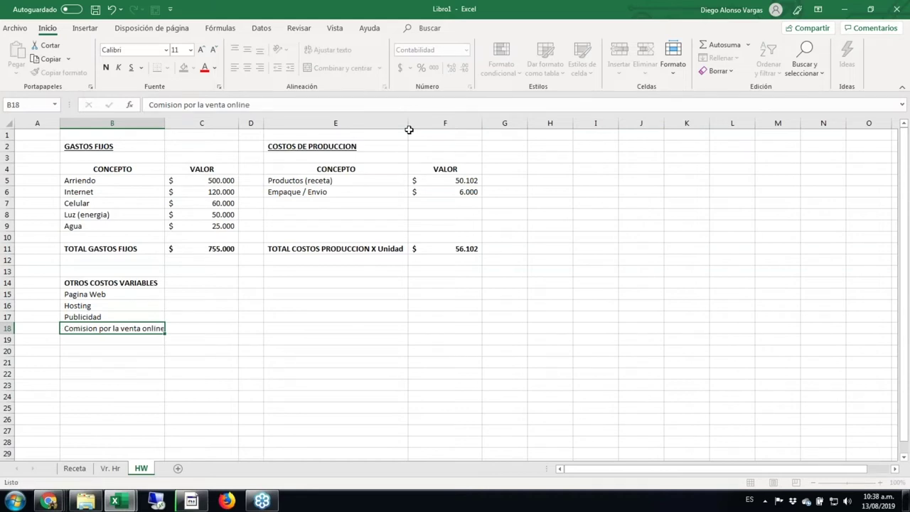
{"action": "left_click_drag", "start_coordinate": [164, 123], "coordinate": [183, 122]}
- Enter 2000000 as the Pagina Web cost in C15
{"action": "key", "text": "Up"}
{"action": "key", "text": "Up"}
{"action": "key", "text": "Up"}
{"action": "key", "text": "Right"}
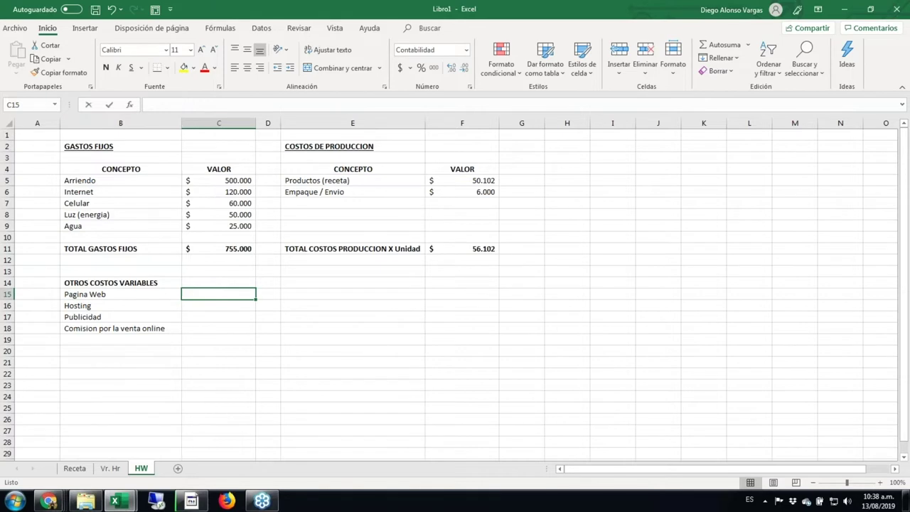
{"action": "type", "text": "2000000"}
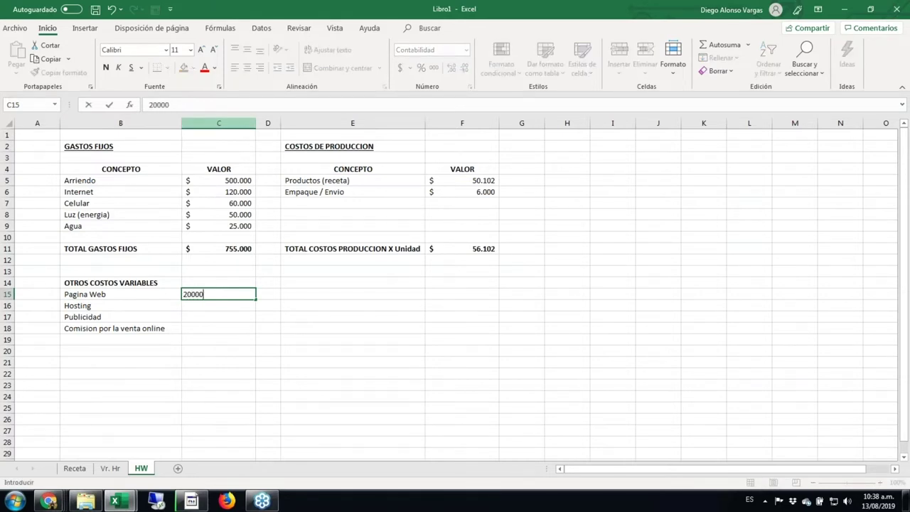
{"action": "key", "text": "Return"}
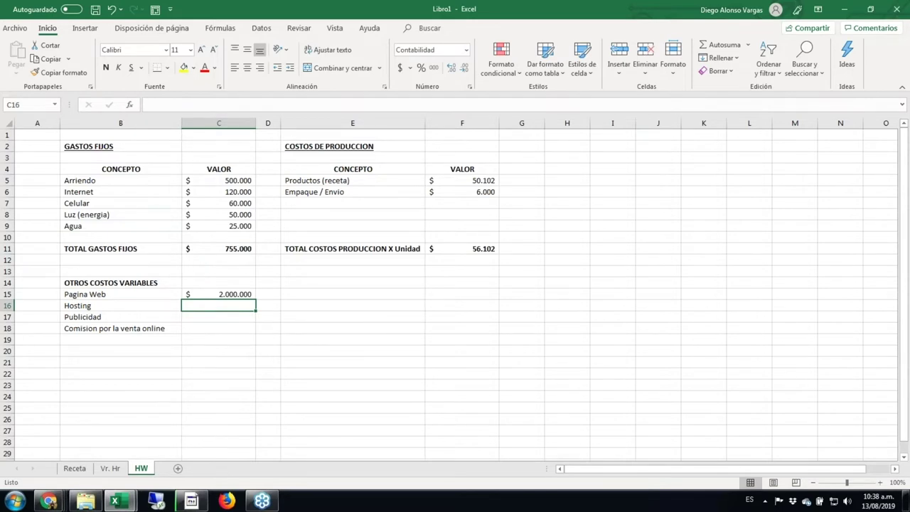
- Enter 350.000 as the Hosting cost in C16
{"action": "type", "text": "3"}
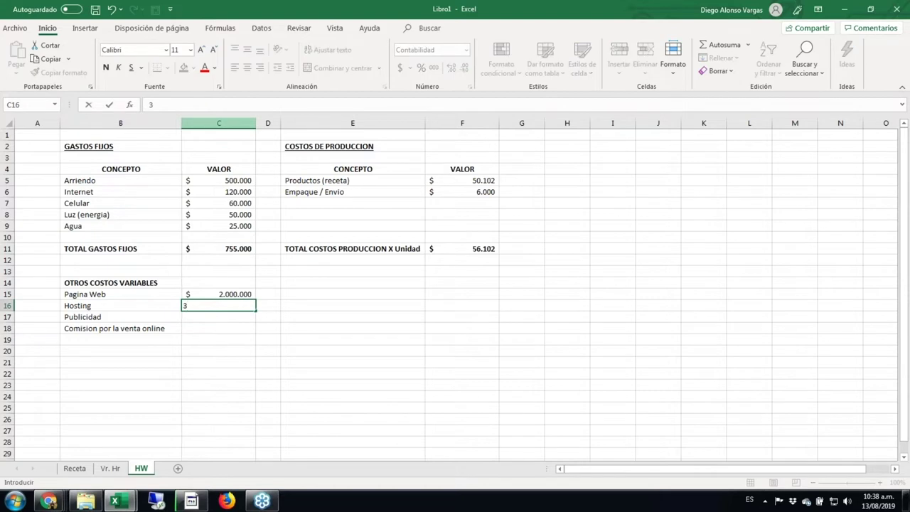
{"action": "type", "text": ".500.000"}
{"action": "key", "text": "Return"}
{"action": "key", "text": "Up"}
{"action": "key", "text": "F2"}
{"action": "key", "text": "BackSpace"}
{"action": "key", "text": "Return"}
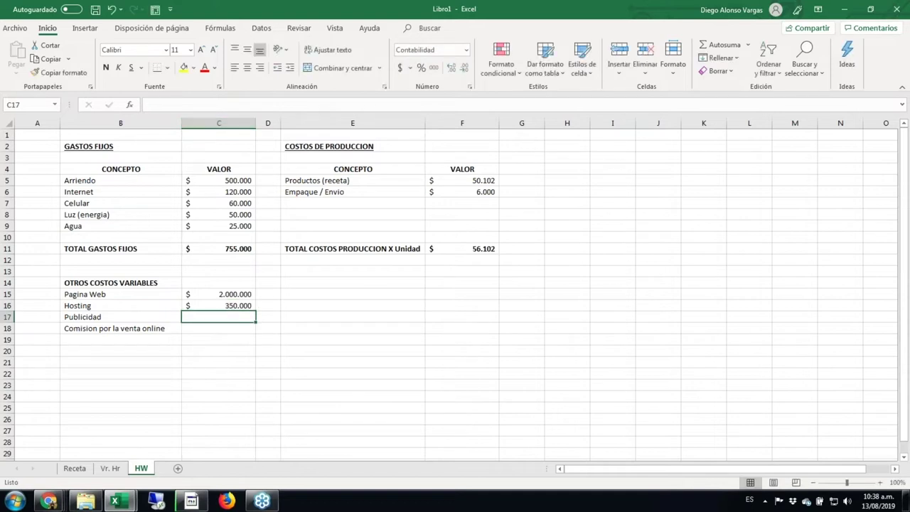
- Enter 100.000 as the Publicidad cost in C17
{"action": "type", "text": "100"}
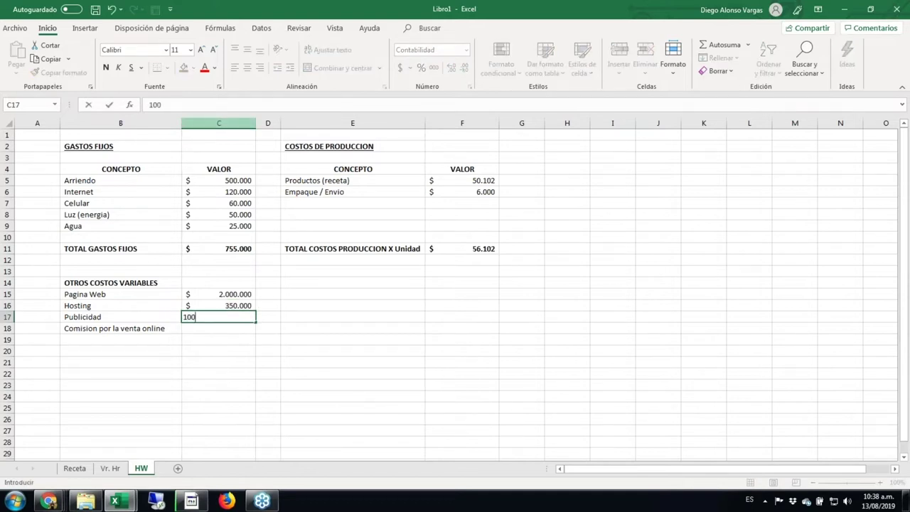
{"action": "type", "text": ".0000"}
{"action": "key", "text": "Return"}
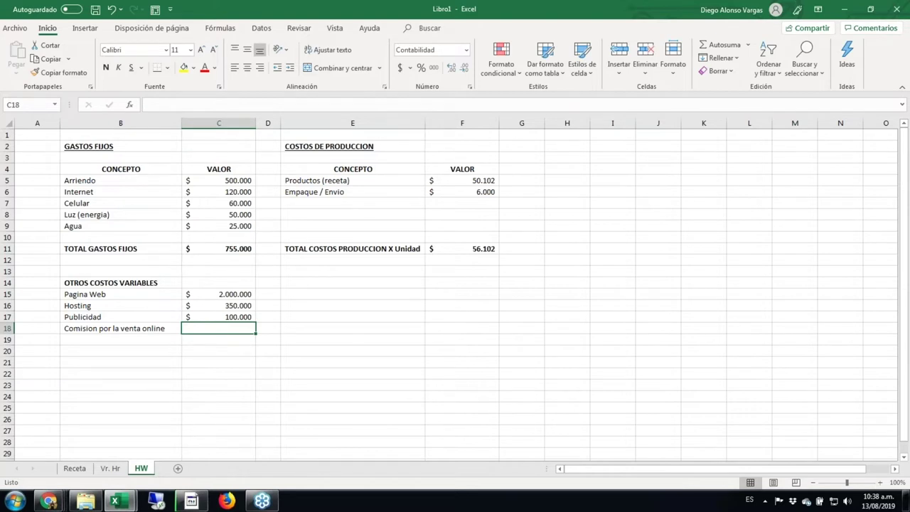
- Enter 3,5% as the Comision por la venta online in C18 and format the cell as a percentage with one decimal
{"action": "type", "text": "3"}
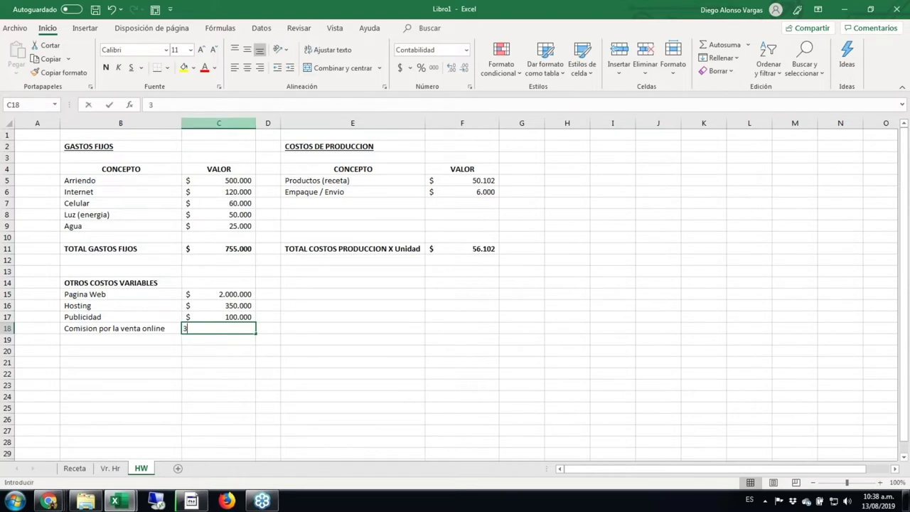
{"action": "type", "text": ",5%"}
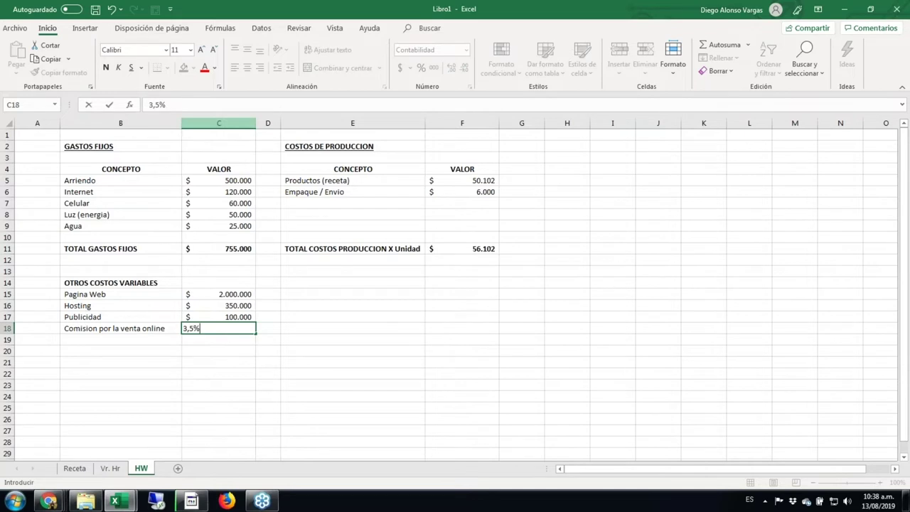
{"action": "key", "text": "ctrl+Return"}
{"action": "key", "text": "ctrl+1"}
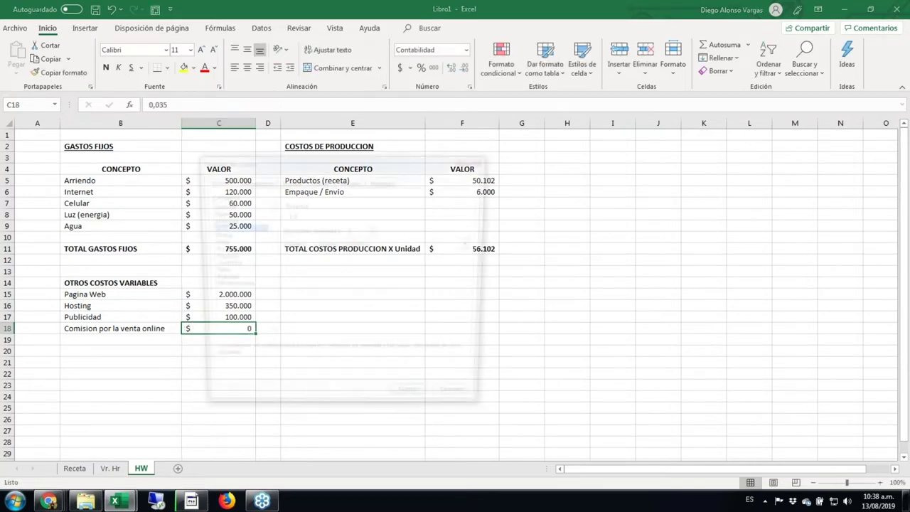
{"action": "left_click", "coordinate": [222, 249]}
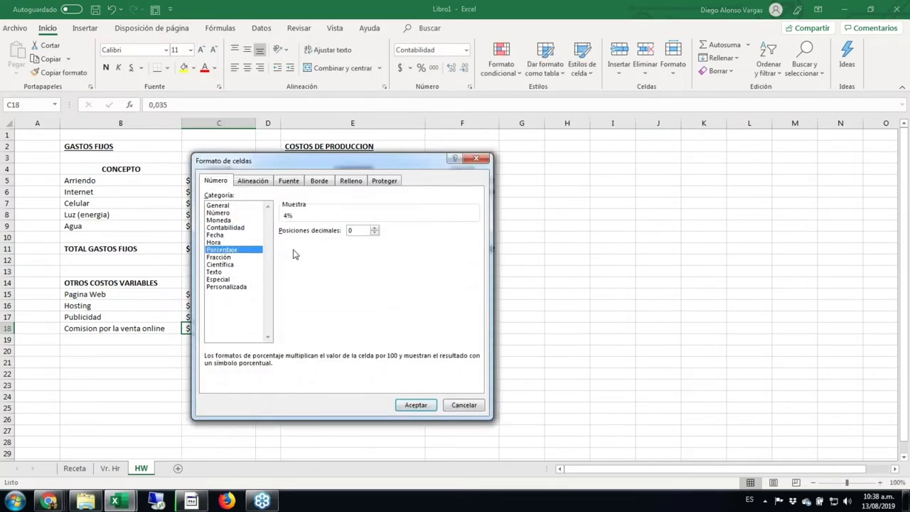
{"action": "left_click", "coordinate": [375, 228]}
{"action": "left_click", "coordinate": [416, 404]}
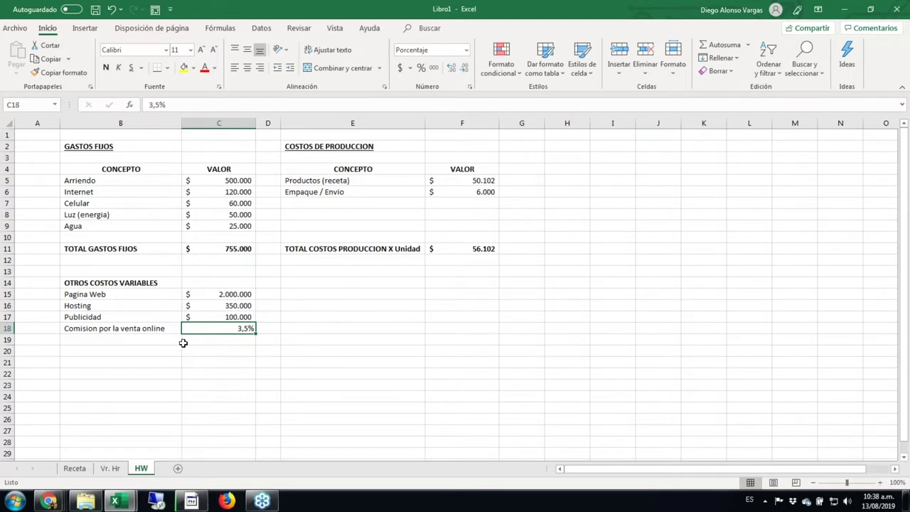
- Total the variable costs in C20 with a SUMA of C15:C17 and make the result bold
{"action": "key", "text": "shift+Left"}
{"action": "key", "text": "shift+Right"}
{"action": "left_click", "coordinate": [218, 349]}
{"action": "type", "text": "=suma"}
{"action": "key", "text": "Tab"}
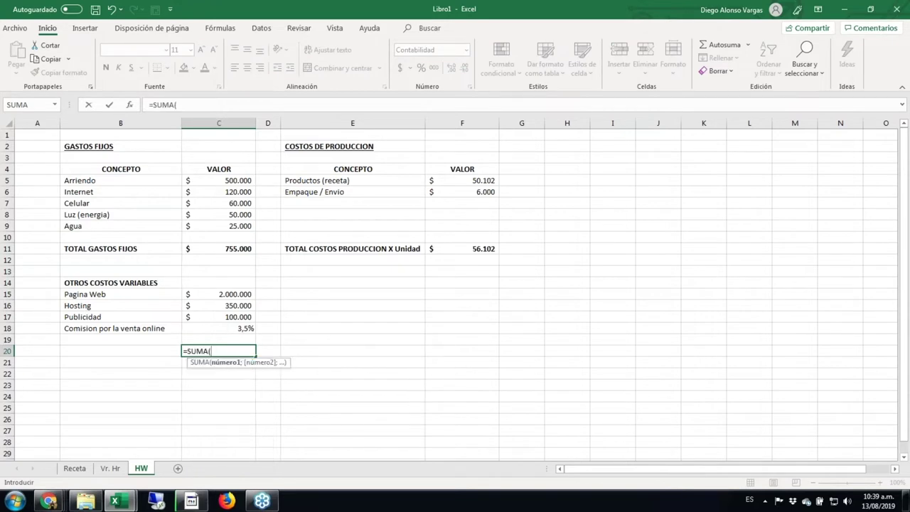
{"action": "key", "text": "Up"}
{"action": "key", "text": "Up"}
{"action": "key", "text": "Up"}
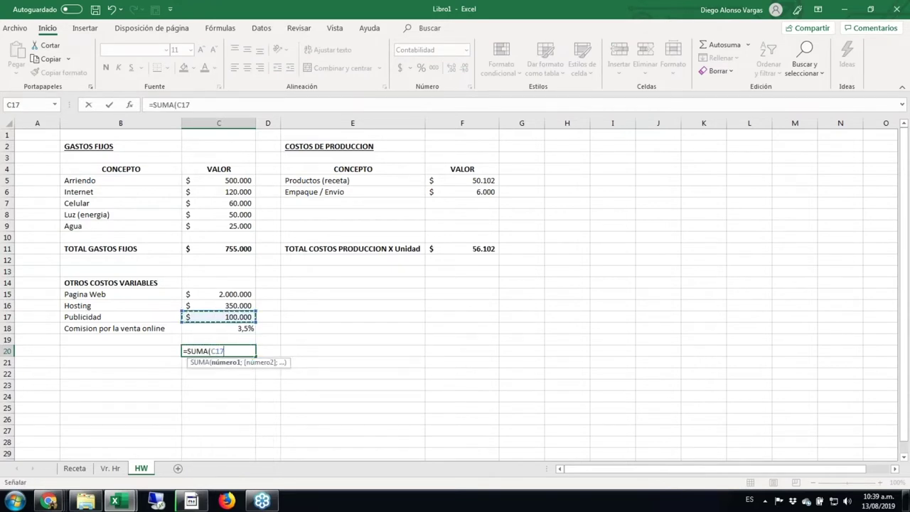
{"action": "key", "text": "shift+Up"}
{"action": "key", "text": "shift+Up"}
{"action": "key", "text": "Return"}
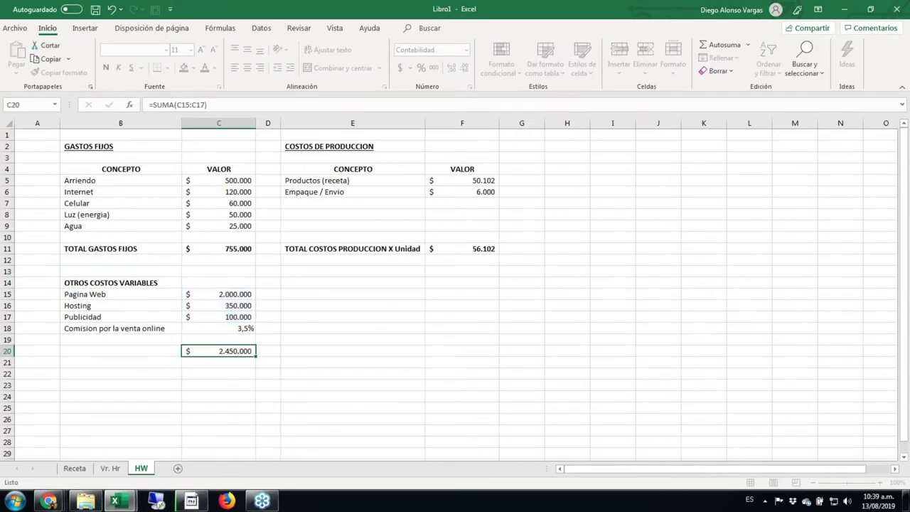
{"action": "key", "text": "ctrl+n"}
- Add the bold heading PRECIO DE VENTA in E15
{"action": "key", "text": "Right"}
{"action": "key", "text": "Right"}
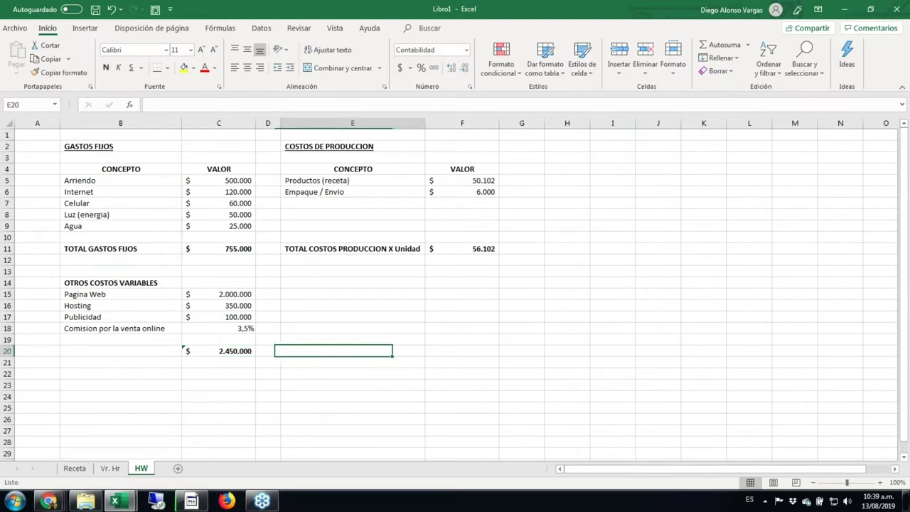
{"action": "key", "text": "Up"}
{"action": "key", "text": "Up"}
{"action": "key", "text": "Up"}
{"action": "key", "text": "Up"}
{"action": "key", "text": "Up"}
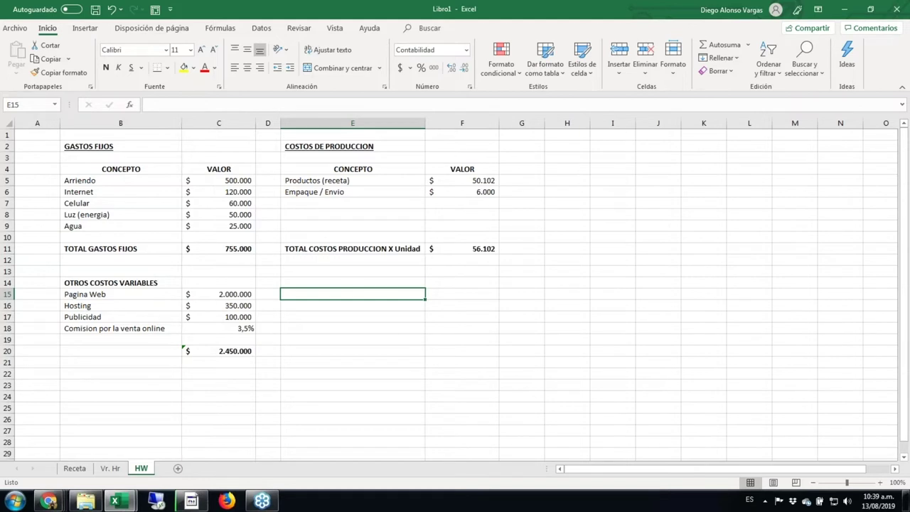
{"action": "type", "text": "PRECIO DE VENTA"}
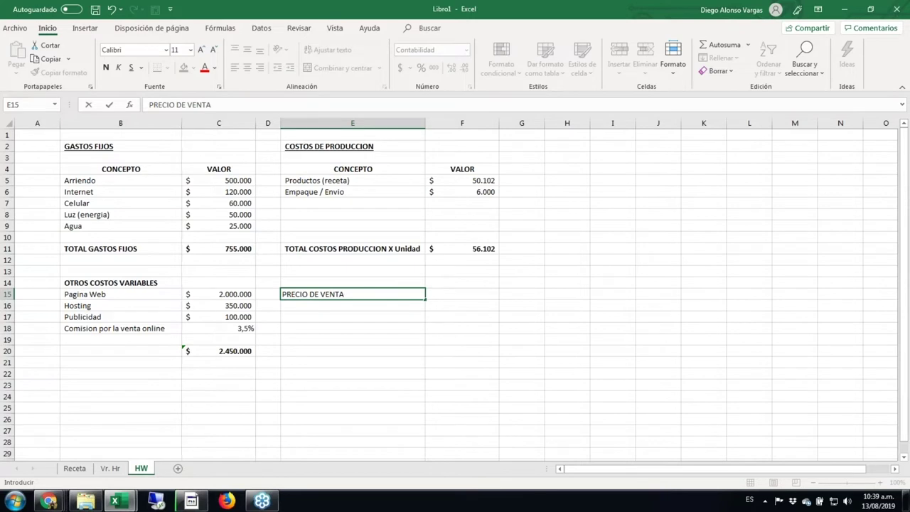
{"action": "key", "text": "Return"}
{"action": "key", "text": "Up"}
{"action": "key", "text": "ctrl+n"}
- Add the concept Costos de Produccion in E16 and link F16 to the production cost total in F11
{"action": "left_click", "coordinate": [353, 305]}
{"action": "type", "text": "Costos de Pr"}
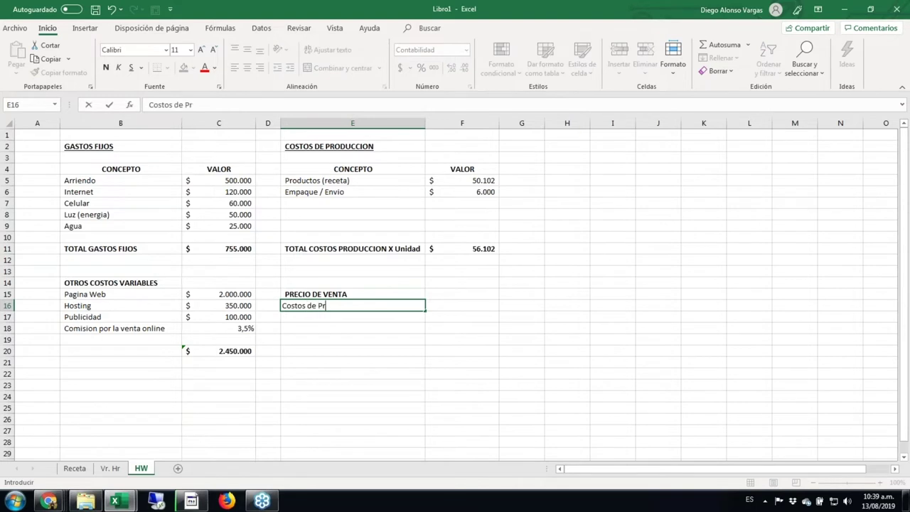
{"action": "type", "text": "oduccion"}
{"action": "key", "text": "Tab"}
{"action": "type", "text": "+"}
{"action": "key", "text": "Up"}
{"action": "key", "text": "Up"}
{"action": "key", "text": "Up"}
{"action": "key", "text": "Up"}
{"action": "key", "text": "Up"}
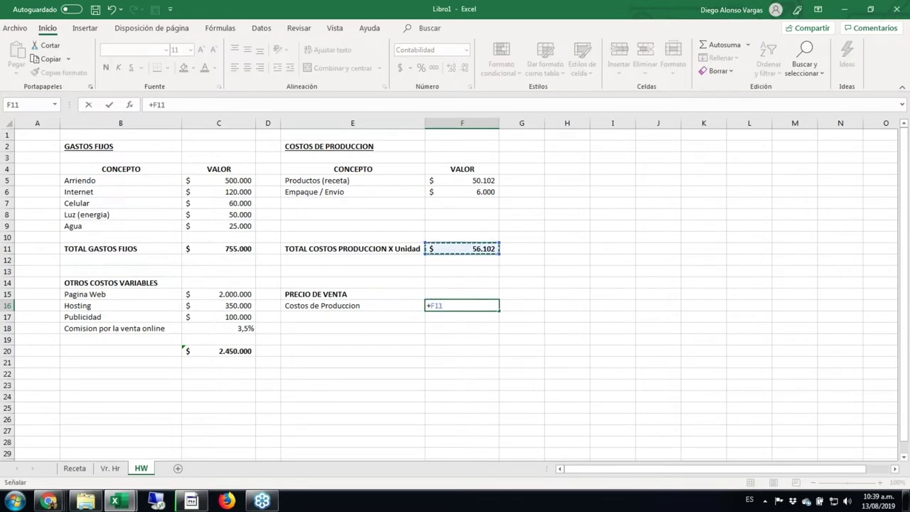
{"action": "key", "text": "Return"}
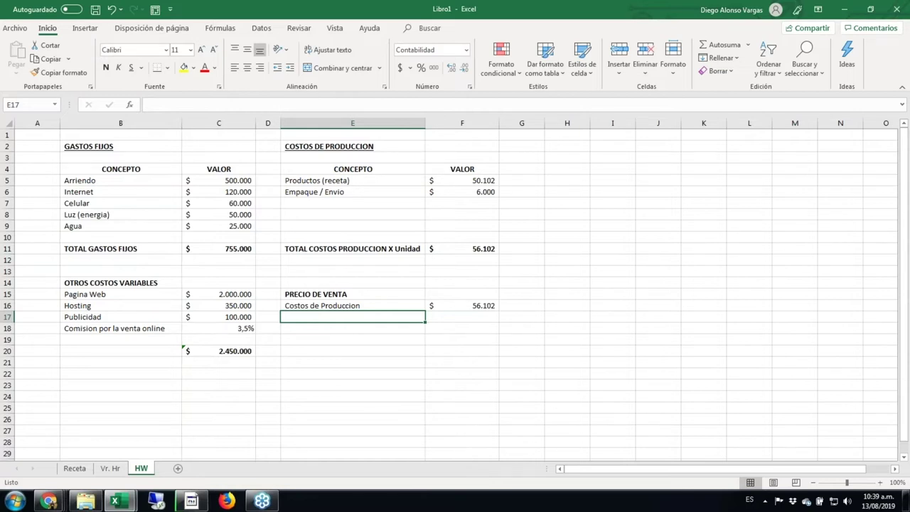
- Add the concept % Ganancia in E17 with 30% in F17, formatted as a percentage
{"action": "type", "text": "%"}
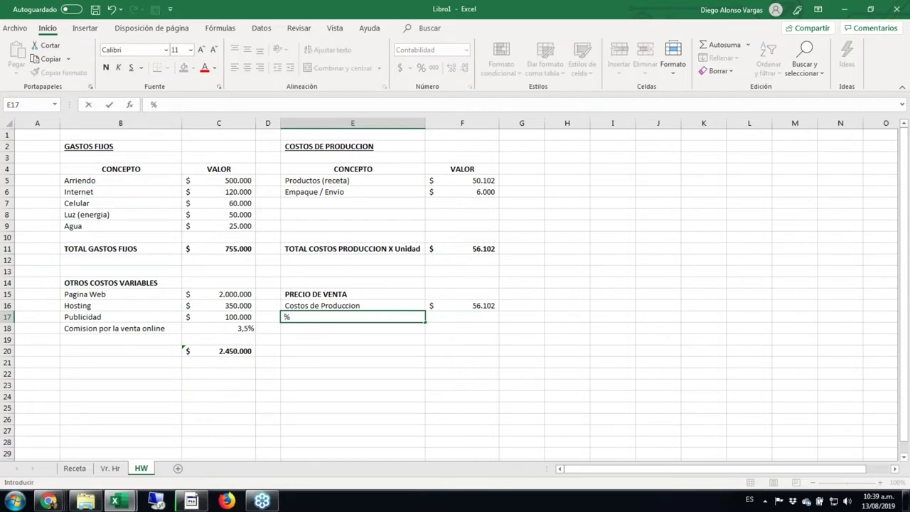
{"action": "type", "text": " Ganancia"}
{"action": "key", "text": "Tab"}
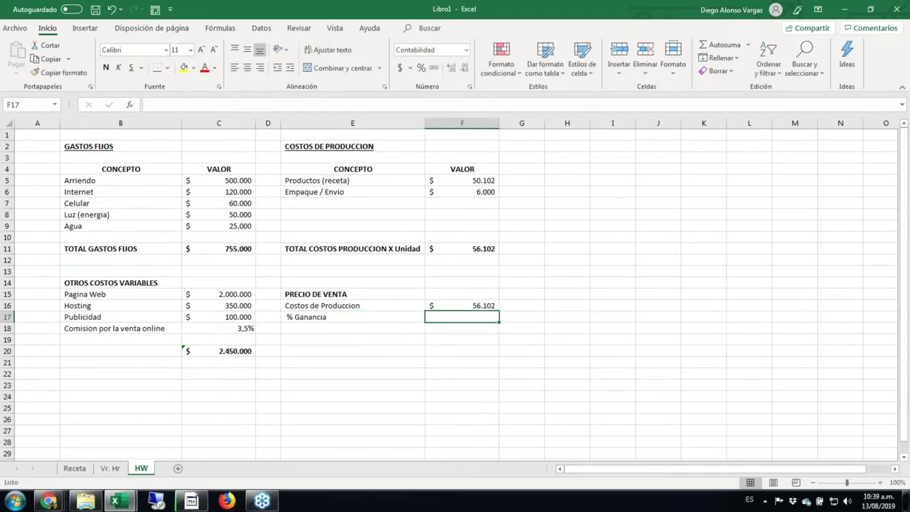
{"action": "type", "text": "30%"}
{"action": "key", "text": "ctrl+Return"}
{"action": "key", "text": "ctrl+1"}
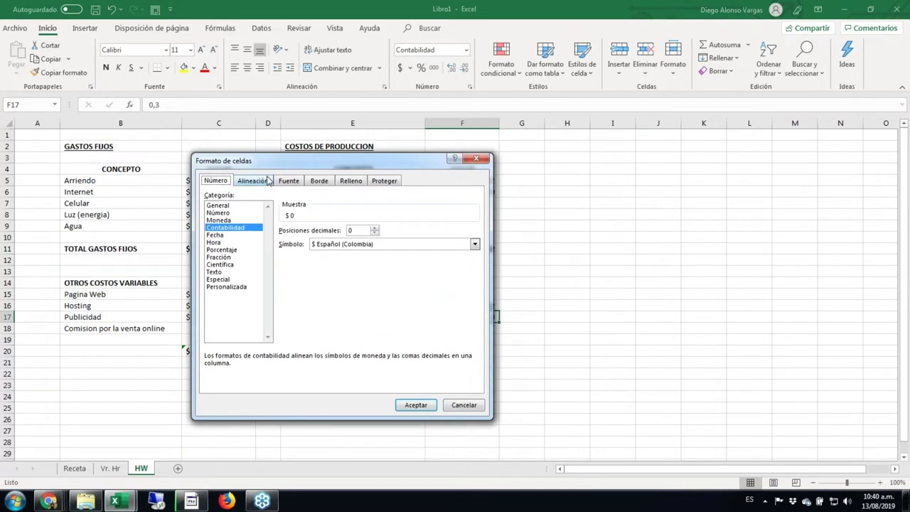
{"action": "left_click", "coordinate": [230, 250]}
{"action": "left_click", "coordinate": [415, 405]}
- Calculate the profit per unit in F18 by multiplying F16 by F17
{"action": "left_click", "coordinate": [351, 317]}
{"action": "left_click", "coordinate": [462, 328]}
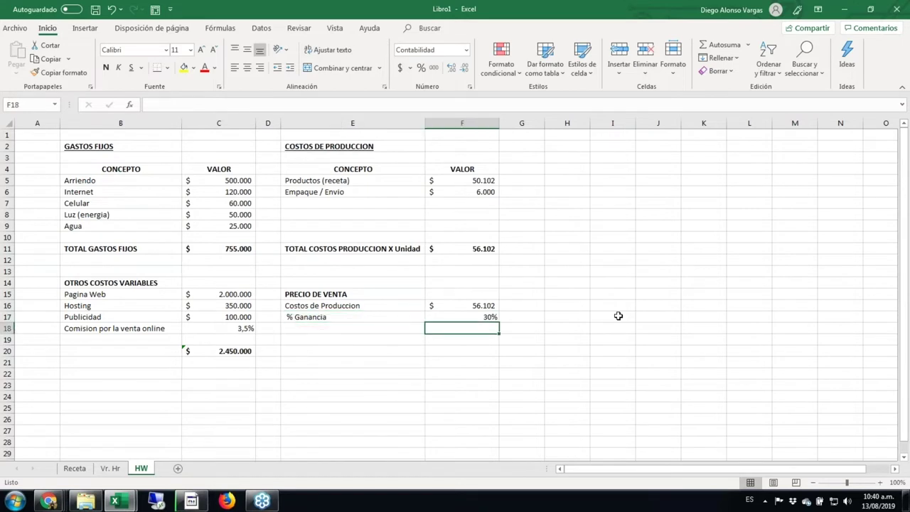
{"action": "type", "text": "+"}
{"action": "key", "text": "Up"}
{"action": "key", "text": "Up"}
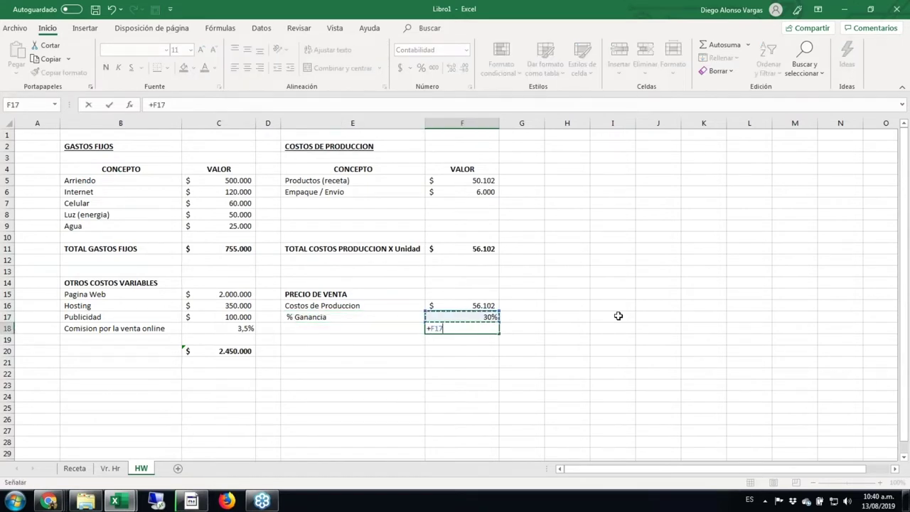
{"action": "type", "text": "*"}
{"action": "key", "text": "Up"}
{"action": "key", "text": "ctrl+Return"}
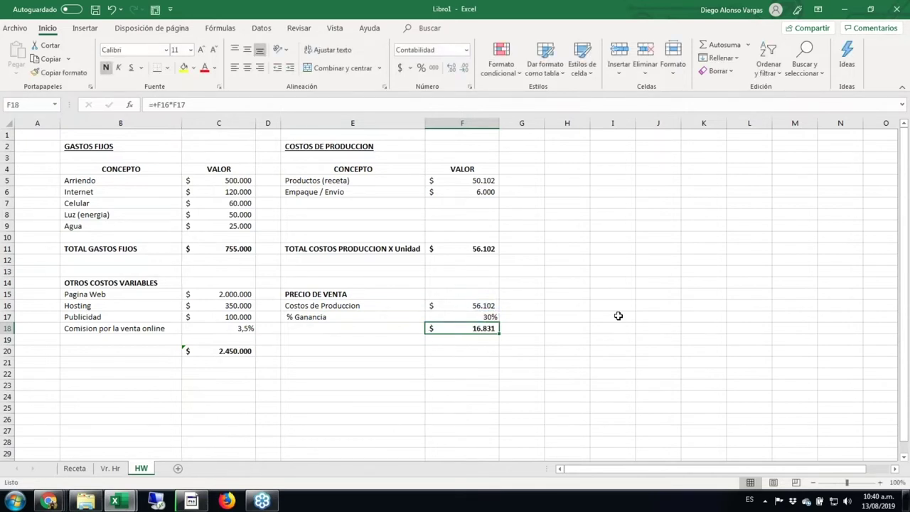
- Label the profit amount in E18 as Ganancia esperada
{"action": "key", "text": "Left"}
{"action": "type", "text": "Gananci"}
{"action": "key", "text": "BackSpace"}
{"action": "key", "text": "BackSpace"}
{"action": "type", "text": "ncia esperad"}
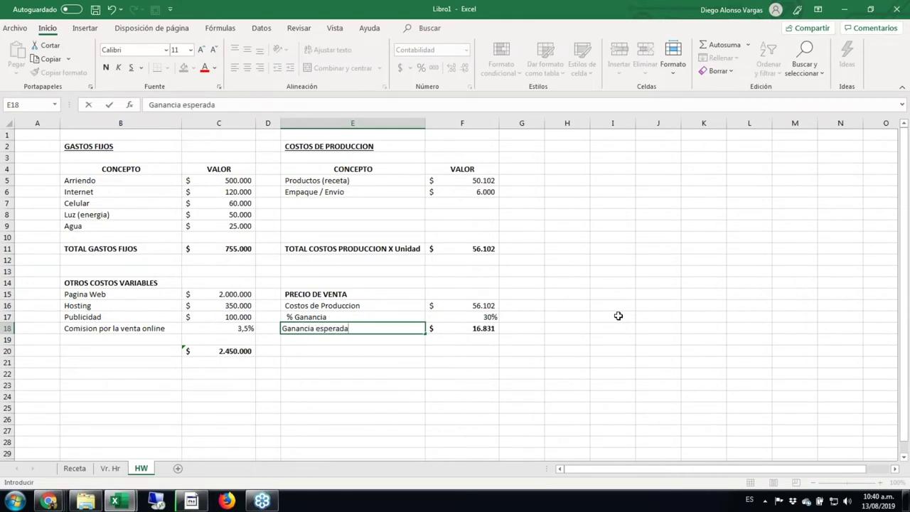
{"action": "key", "text": "Tab"}
{"action": "key", "text": "Return"}
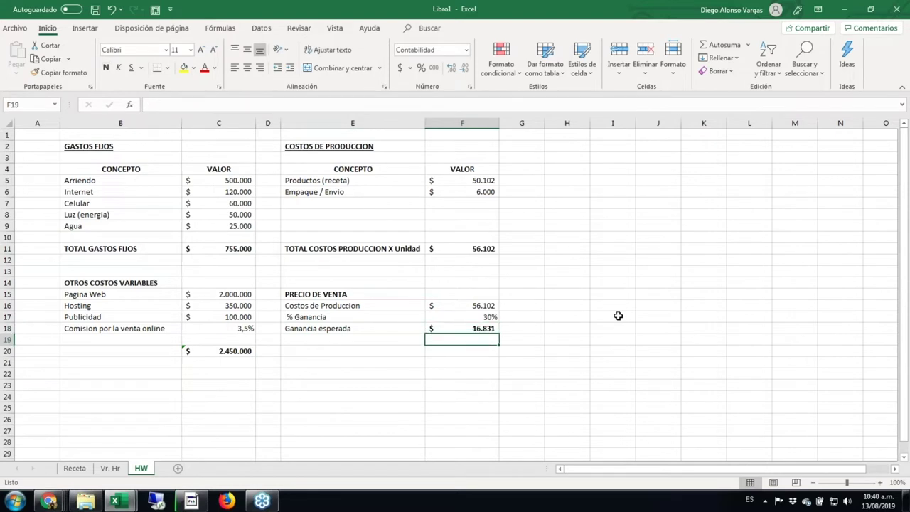
- Calculate the sale price in F19 by adding F16 and F18, shown in bold
{"action": "key", "text": "Right"}
{"action": "type", "text": "+"}
{"action": "key", "text": "Up"}
{"action": "key", "text": "Up"}
{"action": "key", "text": "Up"}
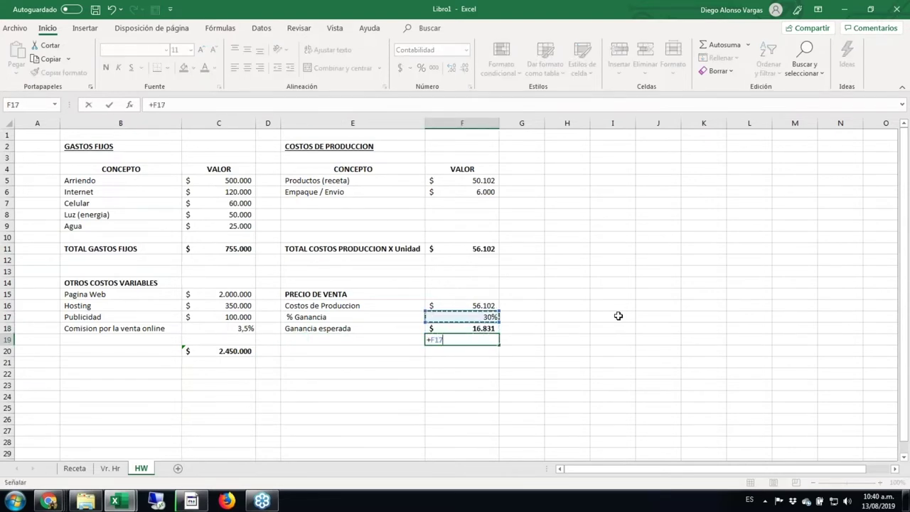
{"action": "type", "text": "+"}
{"action": "key", "text": "Up"}
{"action": "key", "text": "ctrl+Return"}
{"action": "key", "text": "ctrl+n"}
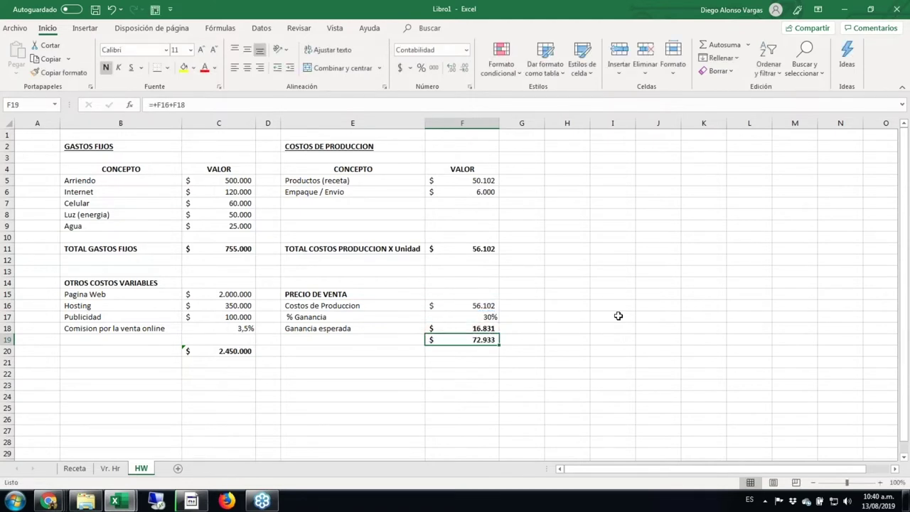
- Label E19 as Precio de venta definitivo and make the label bold like its amount
{"action": "key", "text": "Left"}
{"action": "type", "text": "Pre"}
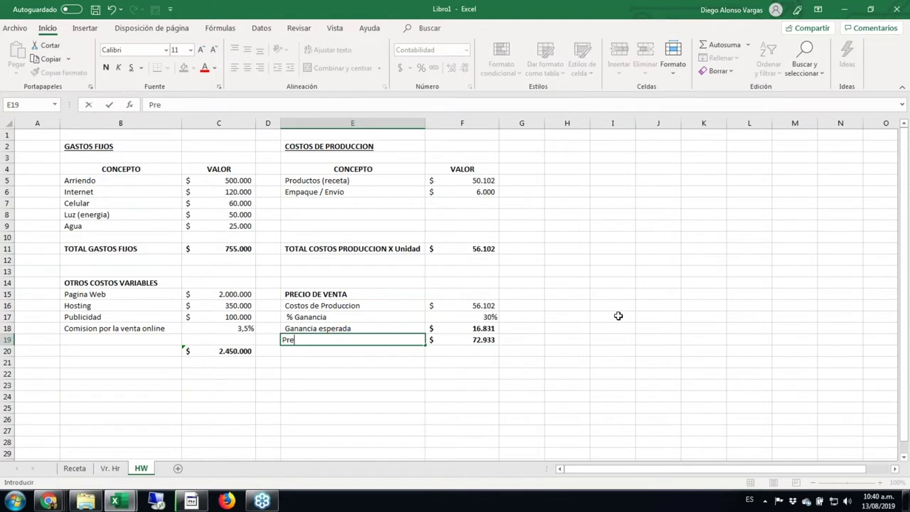
{"action": "type", "text": "cio de venta definiti"}
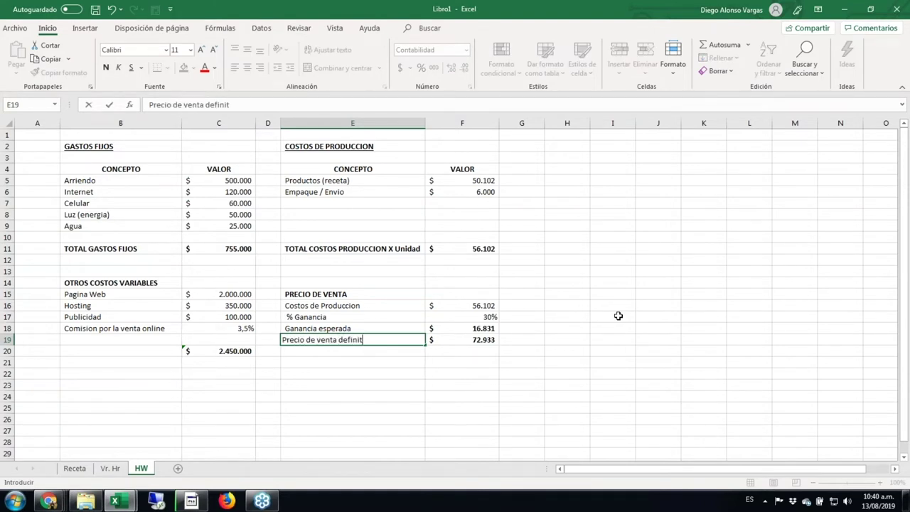
{"action": "key", "text": "BackSpace"}
{"action": "key", "text": "BackSpace"}
{"action": "type", "text": "tivo"}
{"action": "key", "text": "Up"}
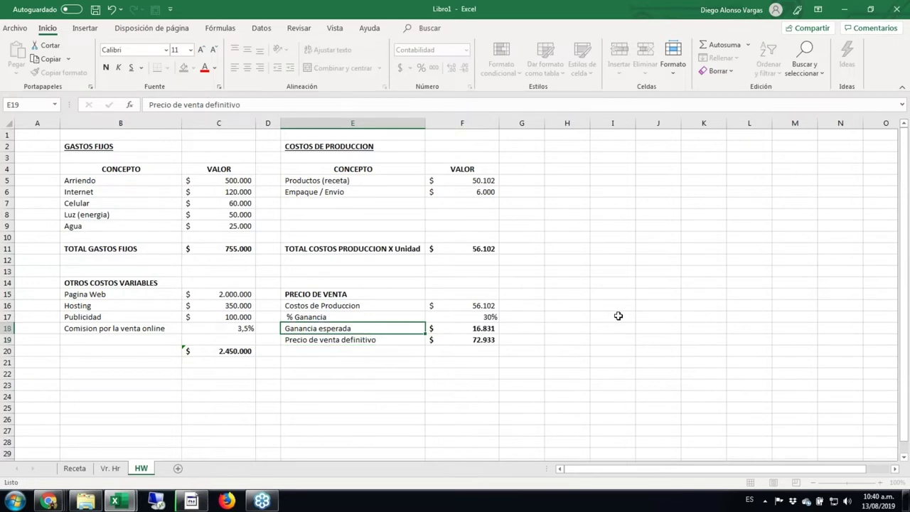
{"action": "key", "text": "Down"}
{"action": "key", "text": "shift+Right"}
{"action": "key", "text": "ctrl+n"}
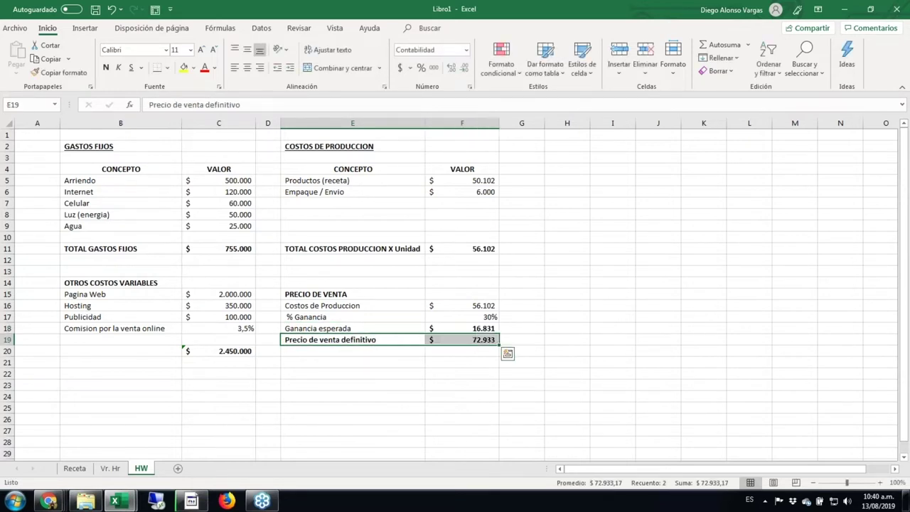
- Open the border settings for the sale price in F19 and choose the thick solid line style
{"action": "key", "text": "Right"}
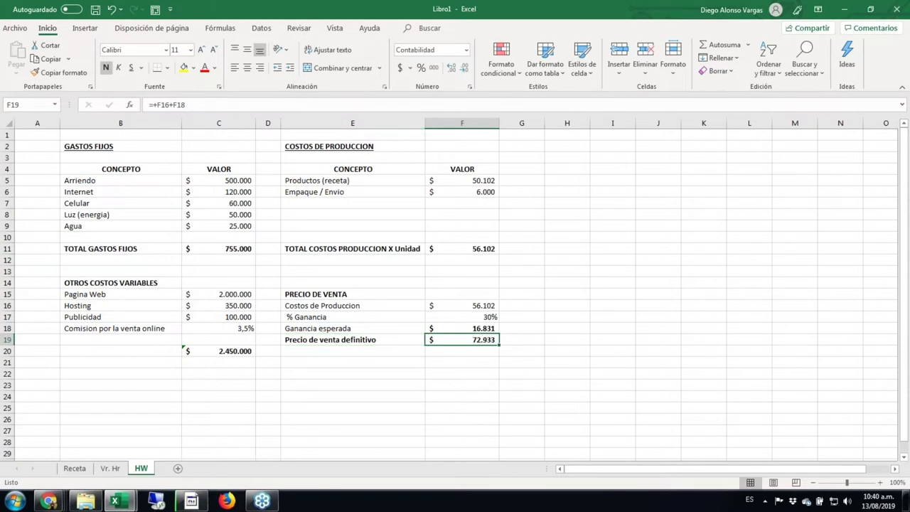
{"action": "key", "text": "ctrl+1"}
{"action": "left_click", "coordinate": [319, 180]}
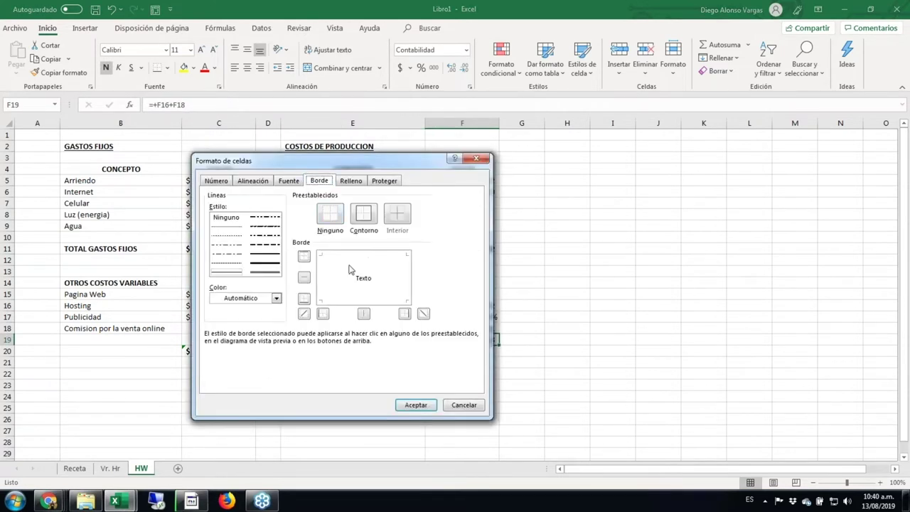
{"action": "left_click", "coordinate": [274, 264]}
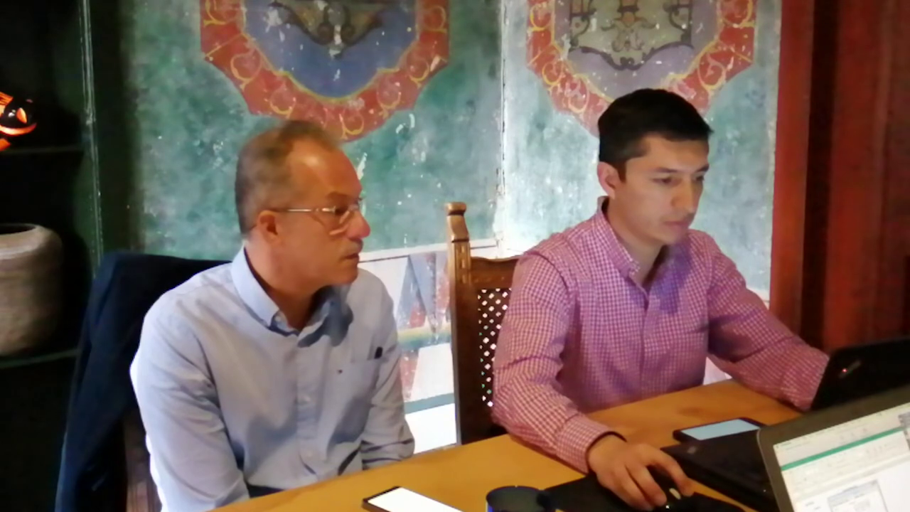
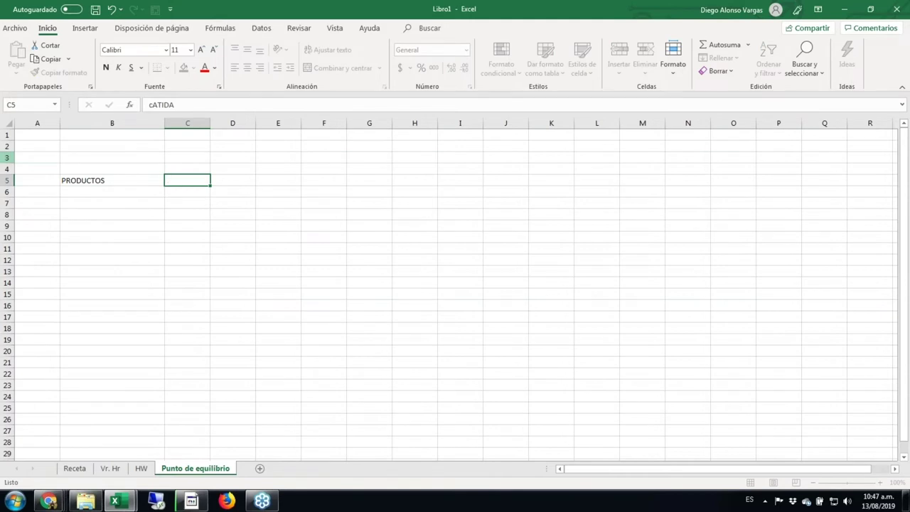
- Enter the column heading CANT (UNIDADES) in C5 of the Punto de equilibrio sheet
{"action": "key", "text": "Escape"}
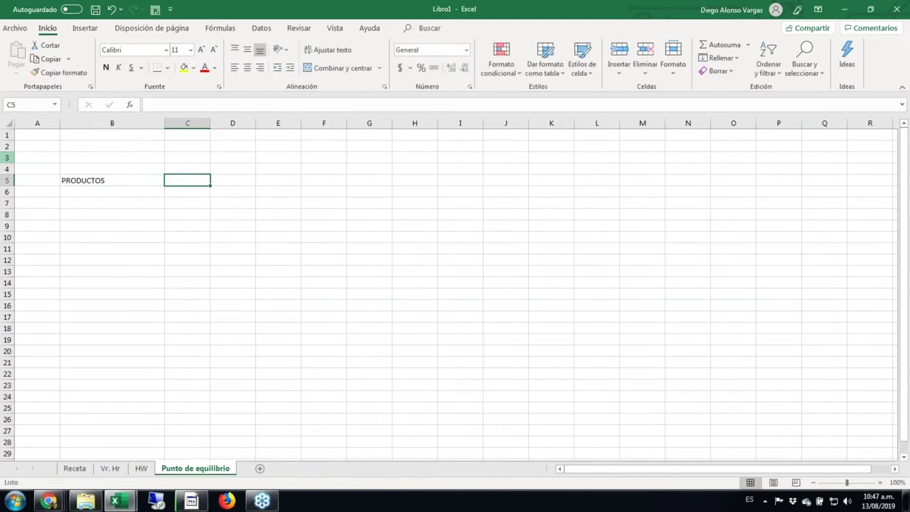
{"action": "key", "text": "F2"}
{"action": "type", "text": "CANT (UNIDADES)"}
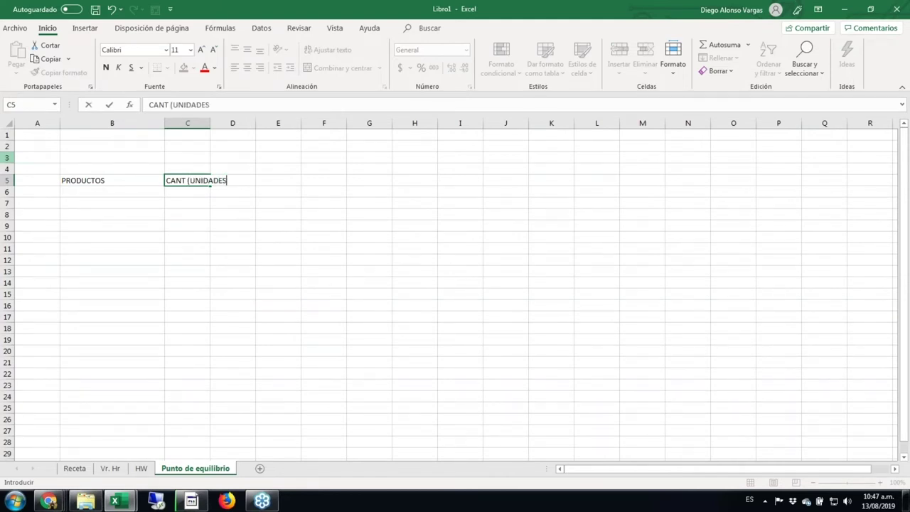
{"action": "key", "text": "ctrl+Return"}
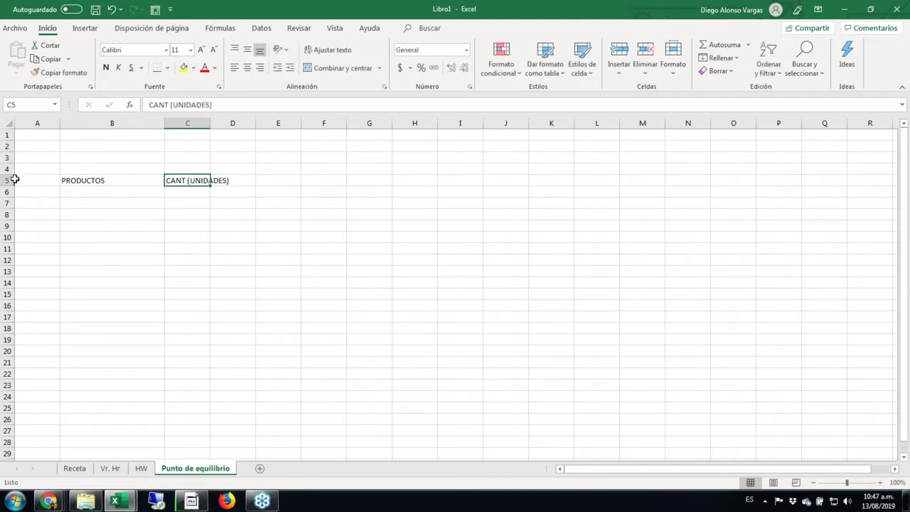
- Make heading row 5 bold, centre it horizontally and vertically, and turn on text wrapping
{"action": "left_click", "coordinate": [10, 179]}
{"action": "left_click", "coordinate": [107, 67]}
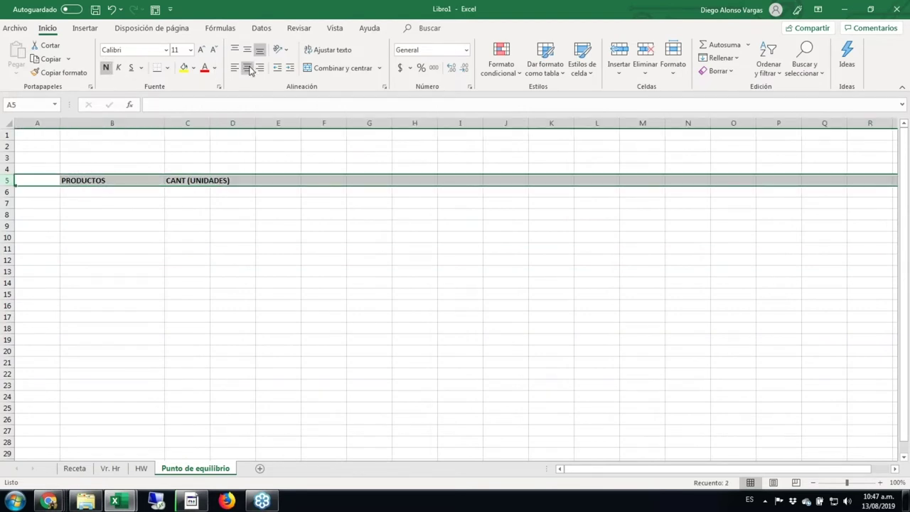
{"action": "left_click", "coordinate": [247, 68]}
{"action": "left_click", "coordinate": [247, 49]}
{"action": "left_click", "coordinate": [316, 51]}
- Enter the column headings INGRESO in D5 and COSTOS VARIABLES in E5
{"action": "left_click", "coordinate": [232, 191]}
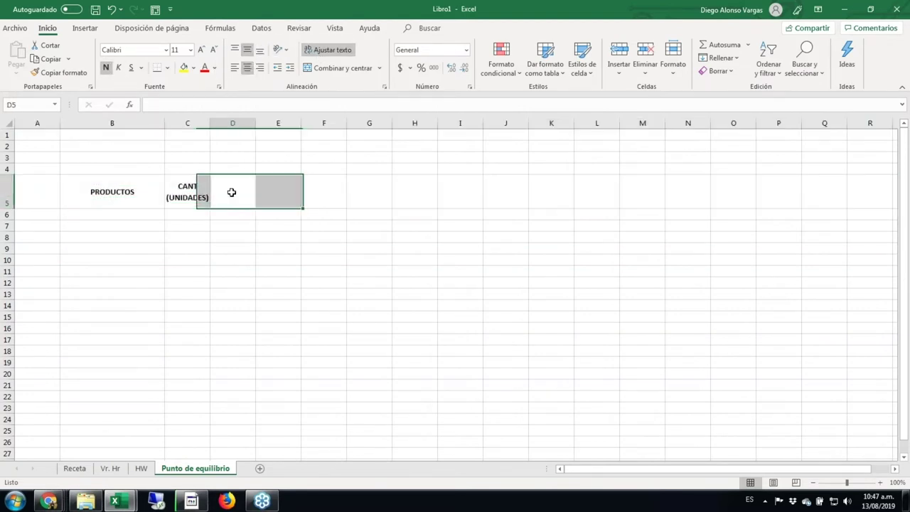
{"action": "type", "text": "INGRESO"}
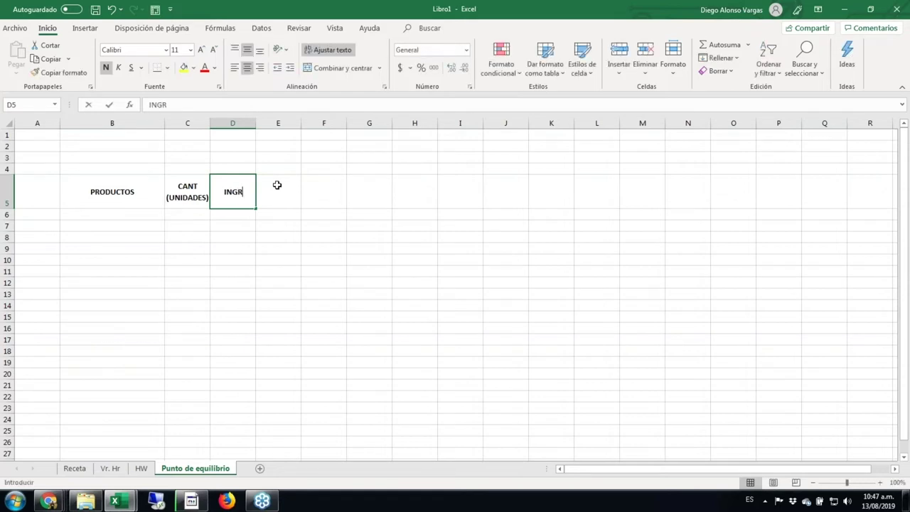
{"action": "left_click", "coordinate": [278, 185]}
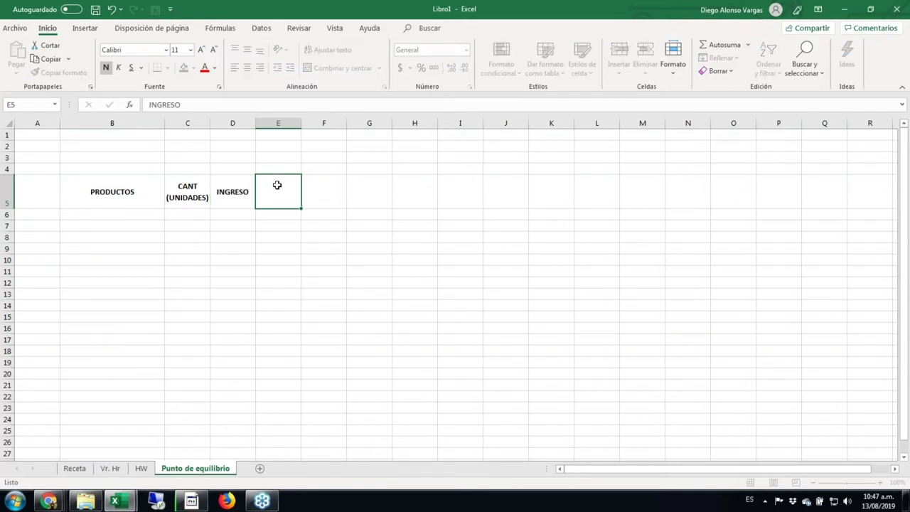
{"action": "type", "text": "COST"}
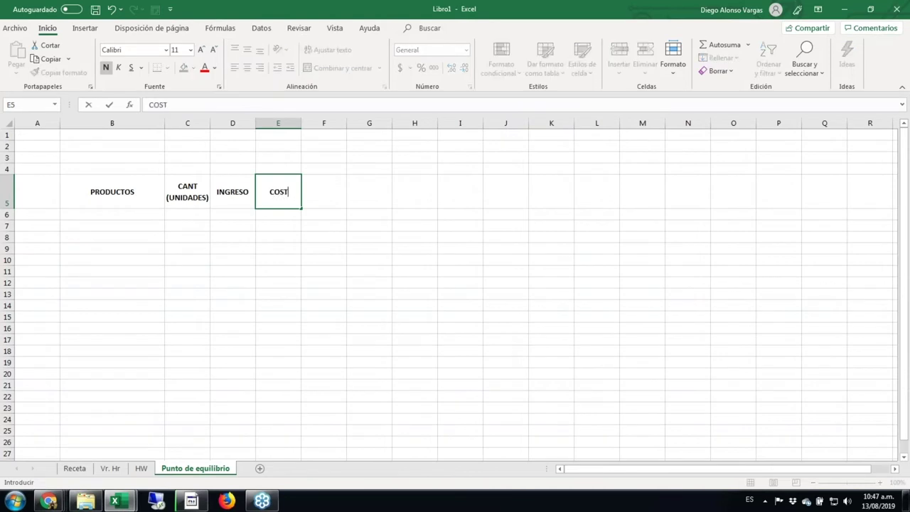
{"action": "type", "text": "OS VARIABLES"}
{"action": "key", "text": "Tab"}
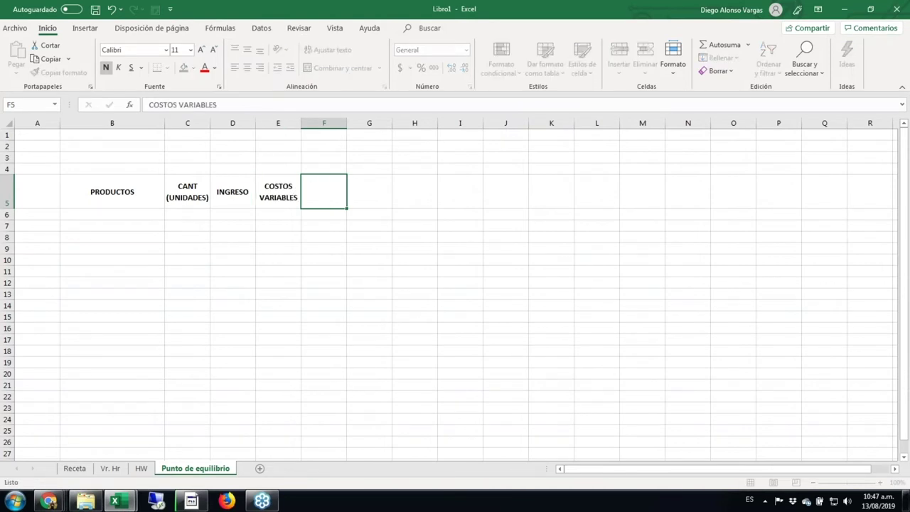
- Enter the column headings COMISIONES X VENTA in F5 and TOTALES in G5
{"action": "type", "text": "COMISION"}
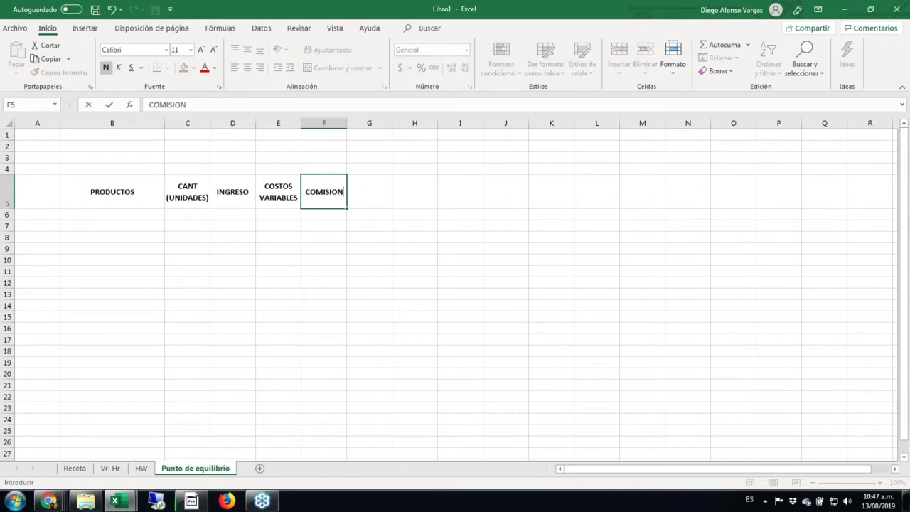
{"action": "type", "text": "ES X"}
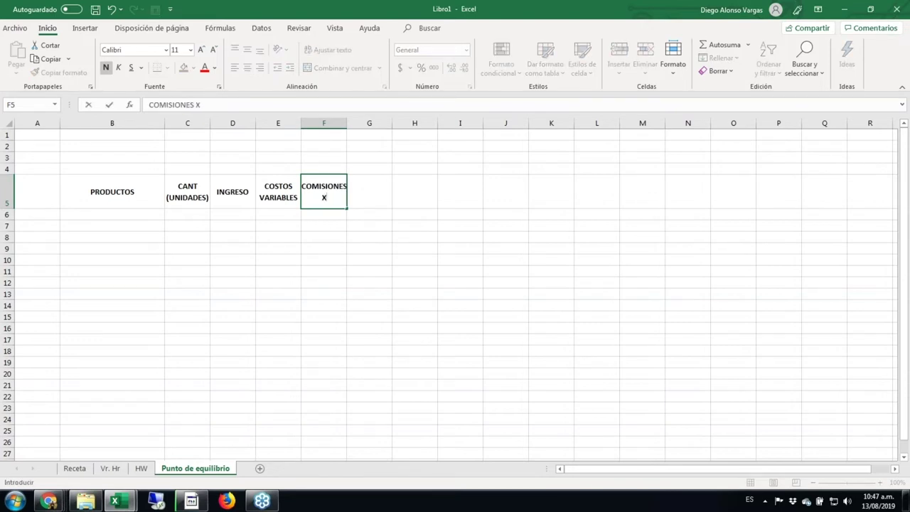
{"action": "type", "text": " VENTA"}
{"action": "key", "text": "Tab"}
{"action": "type", "text": "TOTALE"}
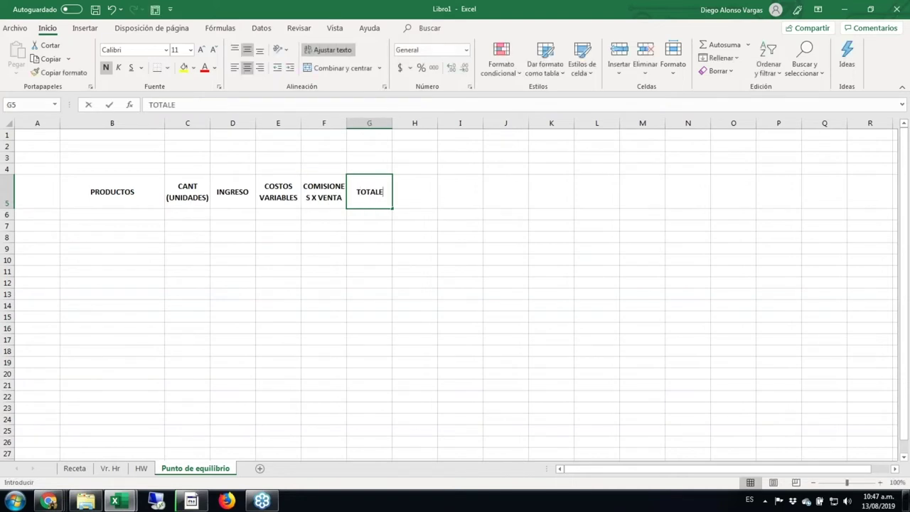
{"action": "type", "text": "S"}
{"action": "key", "text": "ctrl+Return"}
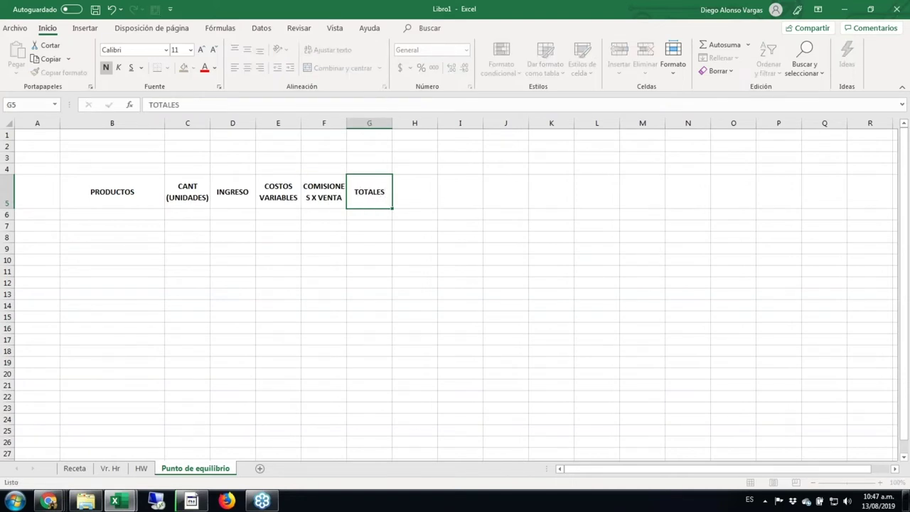
- Widen columns D to G equally and format them as Moneda with the $ symbol and 0 decimal places
{"action": "left_click_drag", "start_coordinate": [239, 121], "coordinate": [369, 123]}
{"action": "left_click_drag", "start_coordinate": [256, 125], "coordinate": [289, 134]}
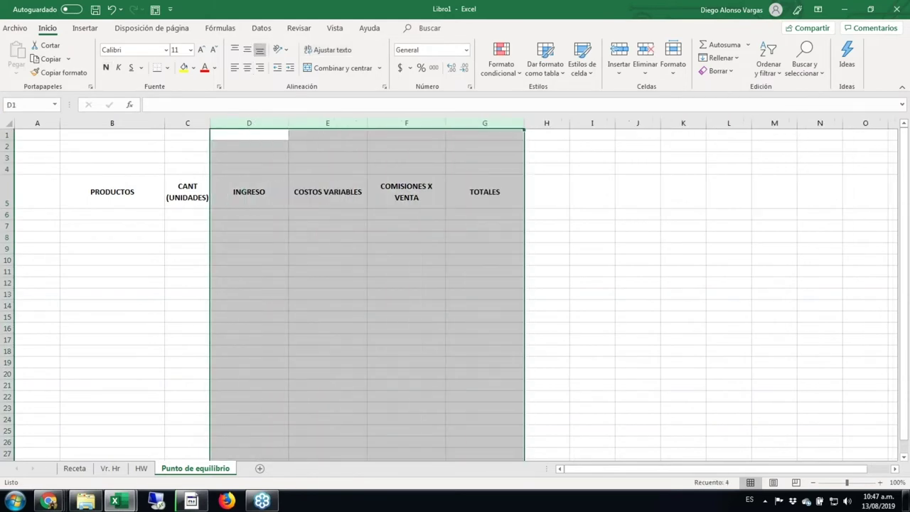
{"action": "key", "text": "ctrl+1"}
{"action": "left_click", "coordinate": [216, 181]}
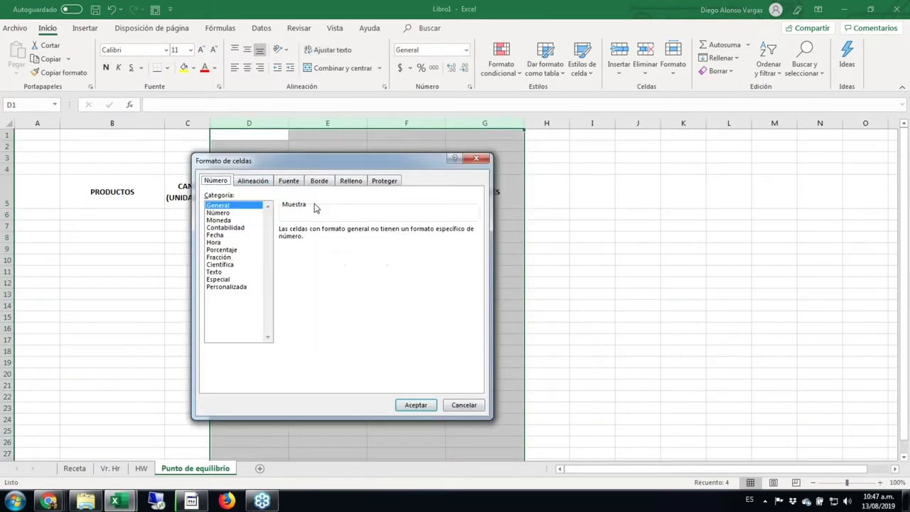
{"action": "left_click", "coordinate": [227, 220]}
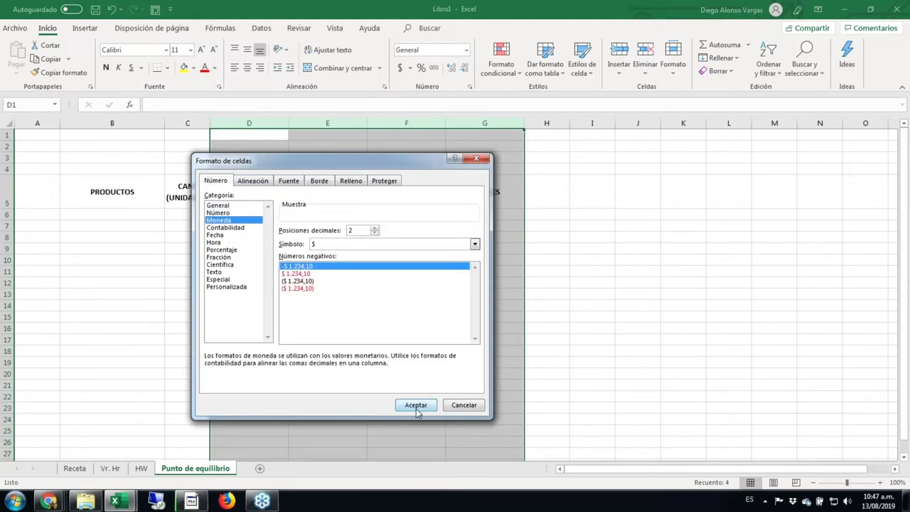
{"action": "key", "text": "Return"}
{"action": "key", "text": "ctrl+1"}
{"action": "left_click", "coordinate": [375, 233]}
{"action": "left_click", "coordinate": [374, 233]}
{"action": "left_click", "coordinate": [416, 405]}
- Enter Producto 1 as the first product name in B8
{"action": "left_click", "coordinate": [154, 212]}
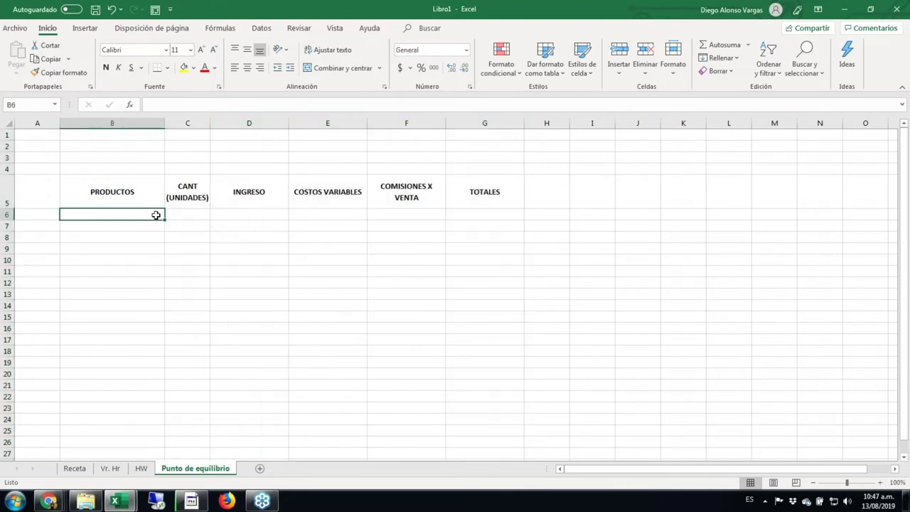
{"action": "left_click", "coordinate": [242, 215]}
{"action": "key", "text": "Down"}
{"action": "key", "text": "Left"}
{"action": "key", "text": "Left"}
{"action": "key", "text": "Down"}
{"action": "type", "text": "producto"}
{"action": "key", "text": "BackSpace"}
{"action": "key", "text": "BackSpace"}
{"action": "key", "text": "BackSpace"}
{"action": "key", "text": "BackSpace"}
{"action": "key", "text": "BackSpace"}
{"action": "key", "text": "BackSpace"}
{"action": "key", "text": "BackSpace"}
{"action": "key", "text": "BackSpace"}
{"action": "type", "text": "prod"}
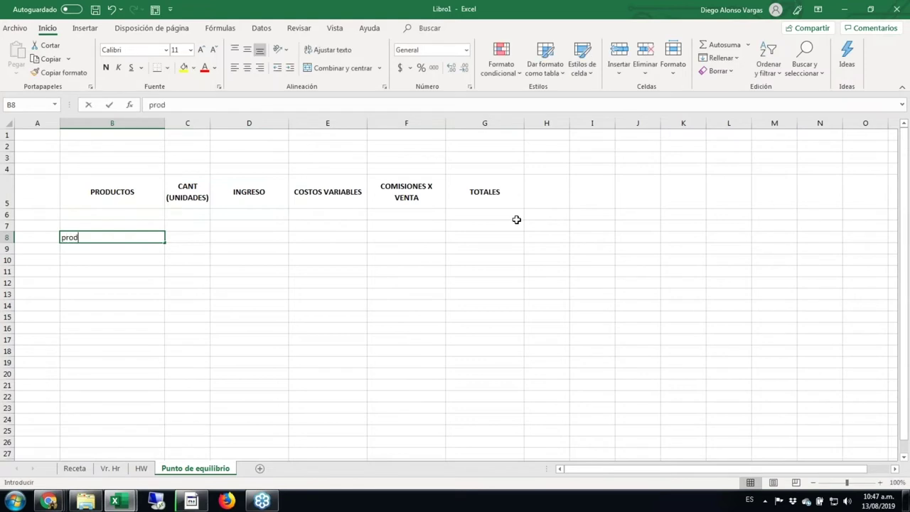
{"action": "key", "text": "BackSpace"}
{"action": "key", "text": "BackSpace"}
{"action": "key", "text": "BackSpace"}
{"action": "key", "text": "BackSpace"}
{"action": "type", "text": "Producto 1"}
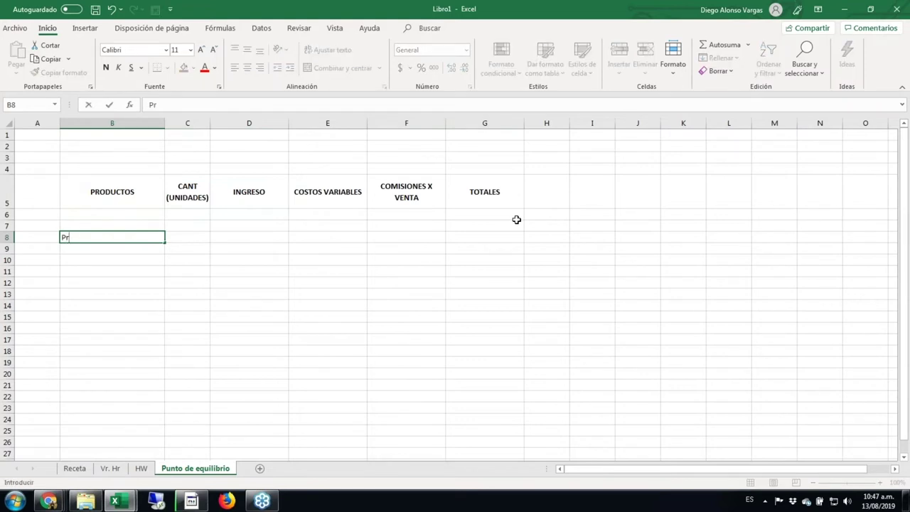
{"action": "key", "text": "ctrl+Return"}
- Copy the product name in B8 into B9:B12
{"action": "key", "text": "ctrl+c"}
{"action": "key", "text": "Down"}
{"action": "key", "text": "shift+Down"}
{"action": "key", "text": "shift+Down"}
{"action": "key", "text": "shift+Down"}
{"action": "key", "text": "Return"}
- Renumber the copied names in B9:B12 as Producto 2, Producto 3, Producto 4 and Producto 5
{"action": "key", "text": "F2"}
{"action": "key", "text": "BackSpace"}
{"action": "type", "text": "2"}
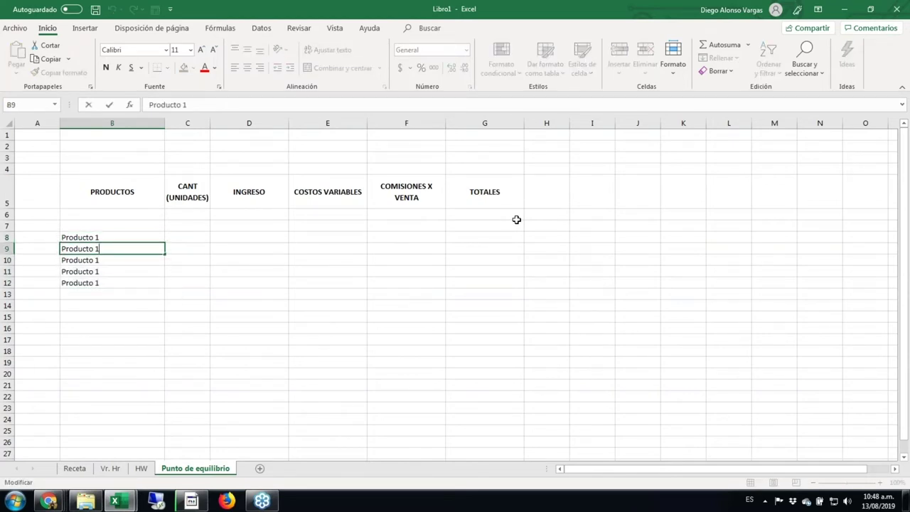
{"action": "key", "text": "Return"}
{"action": "key", "text": "F2"}
{"action": "key", "text": "BackSpace"}
{"action": "type", "text": "3"}
{"action": "key", "text": "Return"}
{"action": "key", "text": "F2"}
{"action": "key", "text": "BackSpace"}
{"action": "type", "text": "4"}
{"action": "key", "text": "Return"}
{"action": "key", "text": "F2"}
{"action": "key", "text": "BackSpace"}
{"action": "type", "text": "5"}
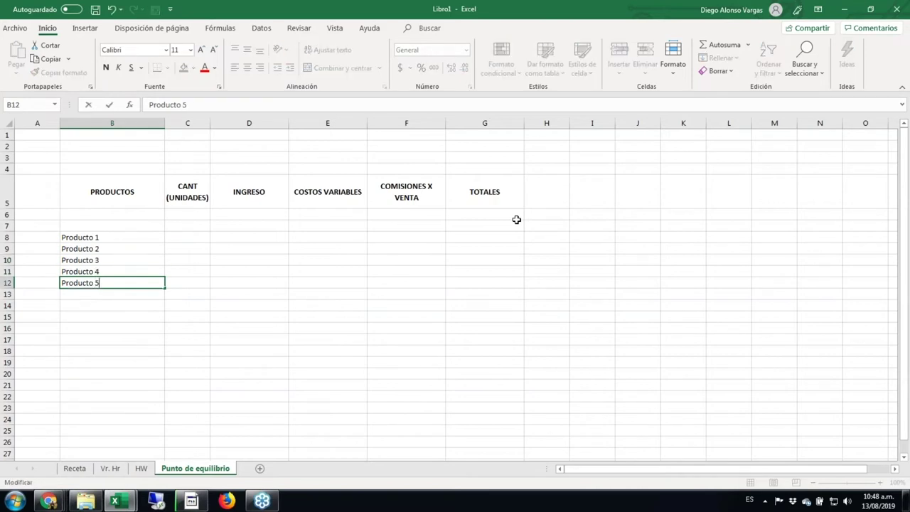
{"action": "key", "text": "ctrl+Return"}
- Enter the explanatory note (pv * Cant unidades) in D6 under the INGRESO heading
{"action": "key", "text": "Right"}
{"action": "key", "text": "Up"}
{"action": "key", "text": "Up"}
{"action": "key", "text": "Up"}
{"action": "key", "text": "Up"}
{"action": "key", "text": "Up"}
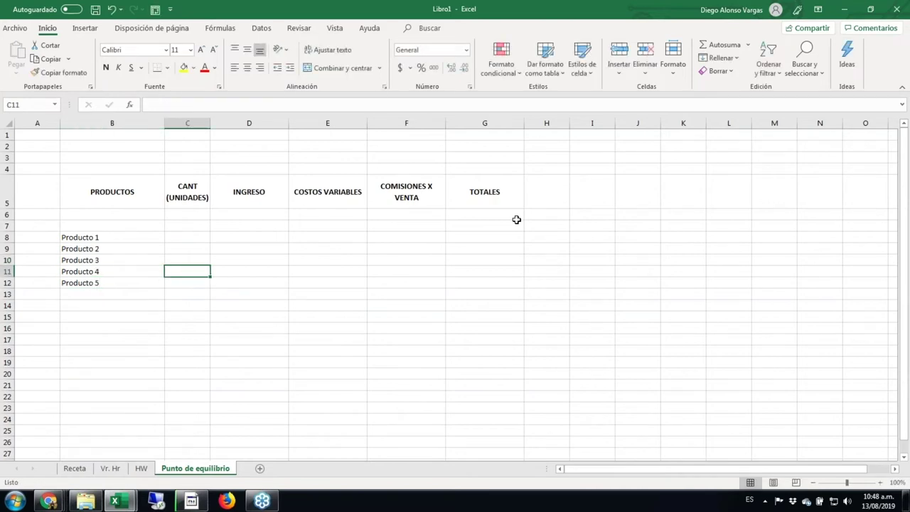
{"action": "key", "text": "Up"}
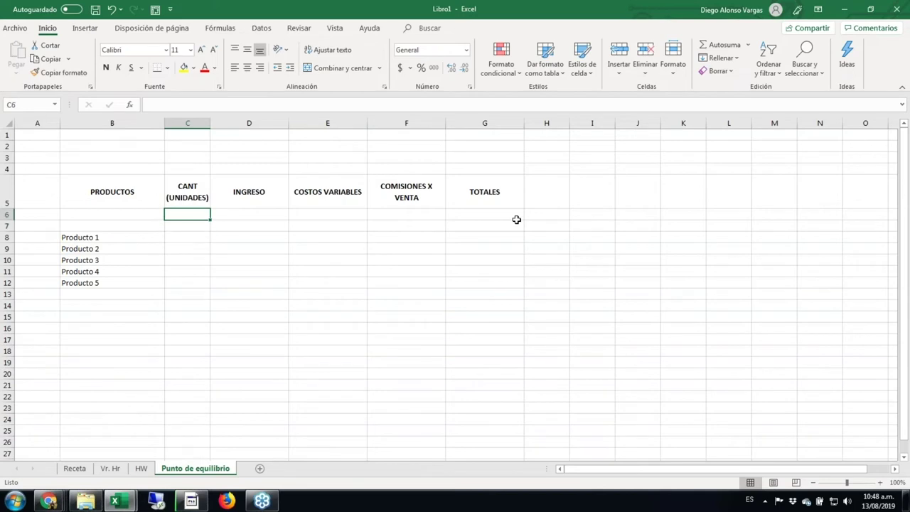
{"action": "key", "text": "Right"}
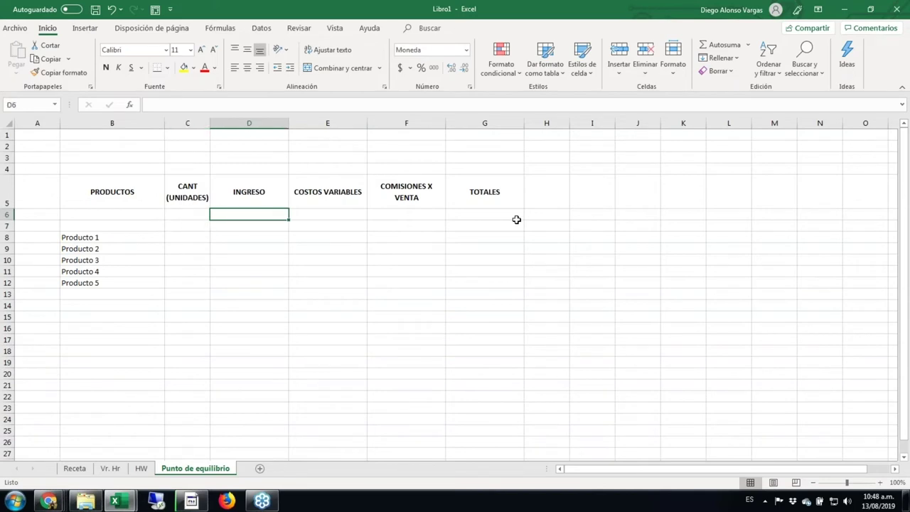
{"action": "type", "text": "("}
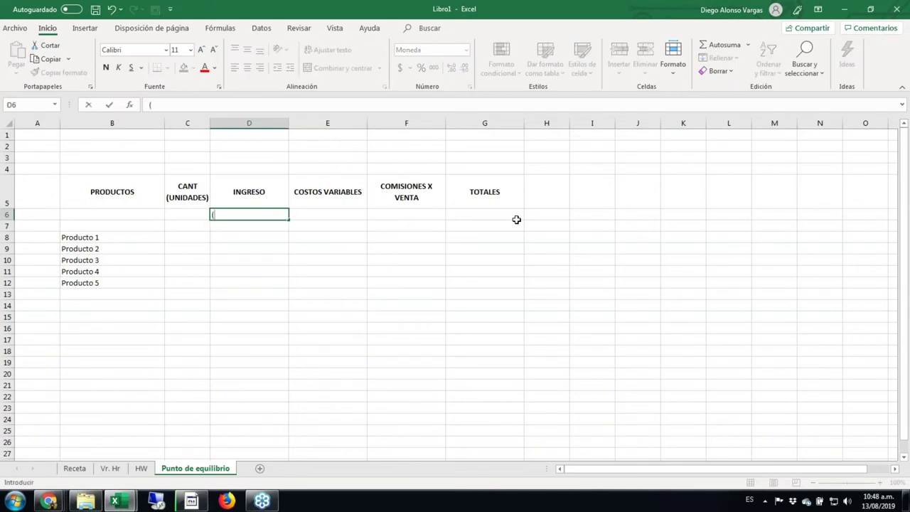
{"action": "type", "text": "Pv"}
{"action": "key", "text": "BackSpace"}
{"action": "key", "text": "BackSpace"}
{"action": "type", "text": "pv * Cant i"}
{"action": "key", "text": "BackSpace"}
{"action": "type", "text": "unidades)"}
{"action": "key", "text": "Tab"}
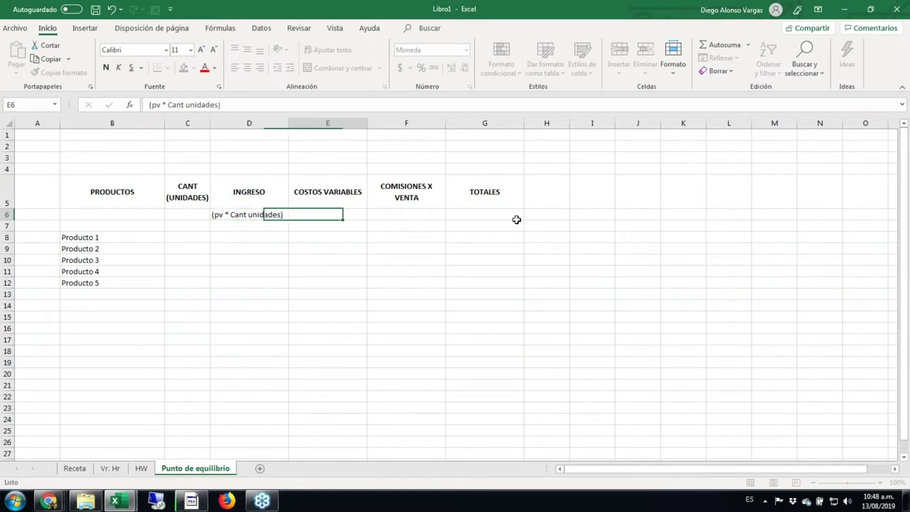
- Enter a quantity of 100 units for Producto 1 in C8
{"action": "key", "text": "Left"}
{"action": "key", "text": "Down"}
{"action": "key", "text": "Down"}
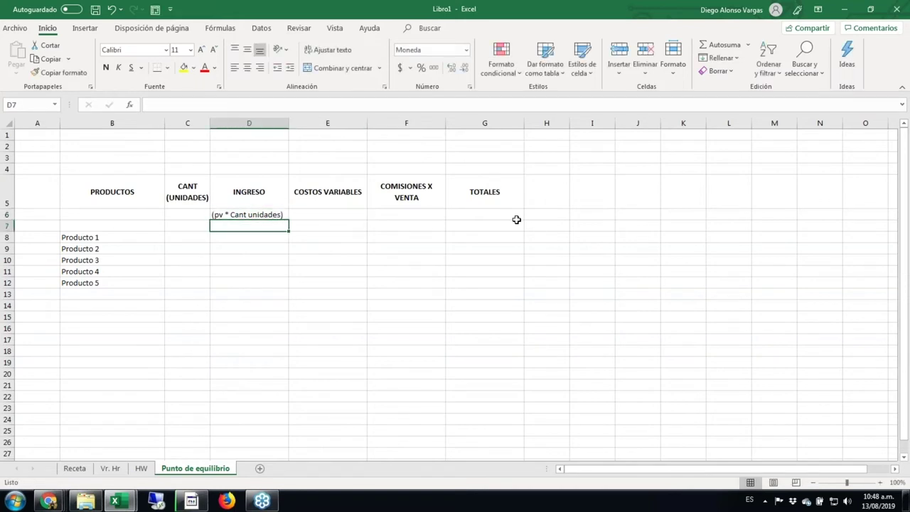
{"action": "key", "text": "Left"}
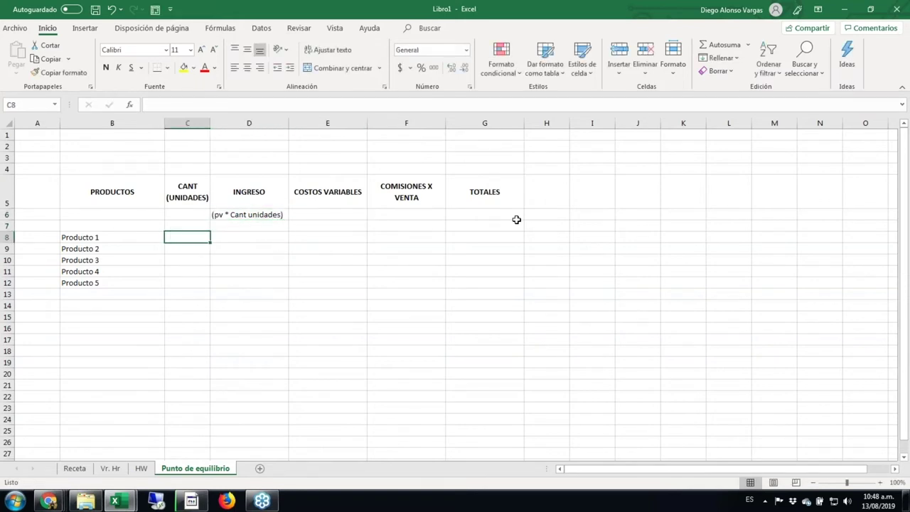
{"action": "type", "text": "100"}
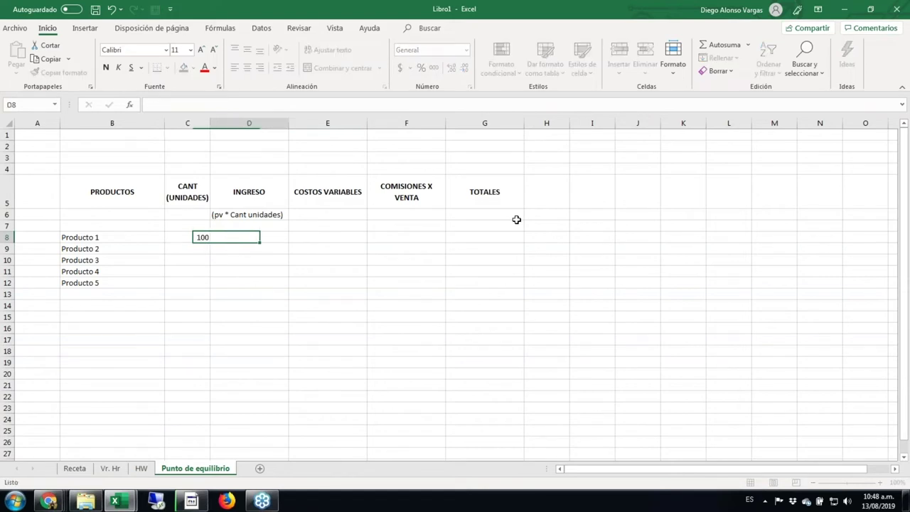
{"action": "key", "text": "Right"}
- Centre the quantity cells C8:C12 horizontally
{"action": "key", "text": "Left"}
{"action": "key", "text": "shift+Down"}
{"action": "key", "text": "shift+Down"}
{"action": "key", "text": "shift+Down"}
{"action": "key", "text": "shift+Down"}
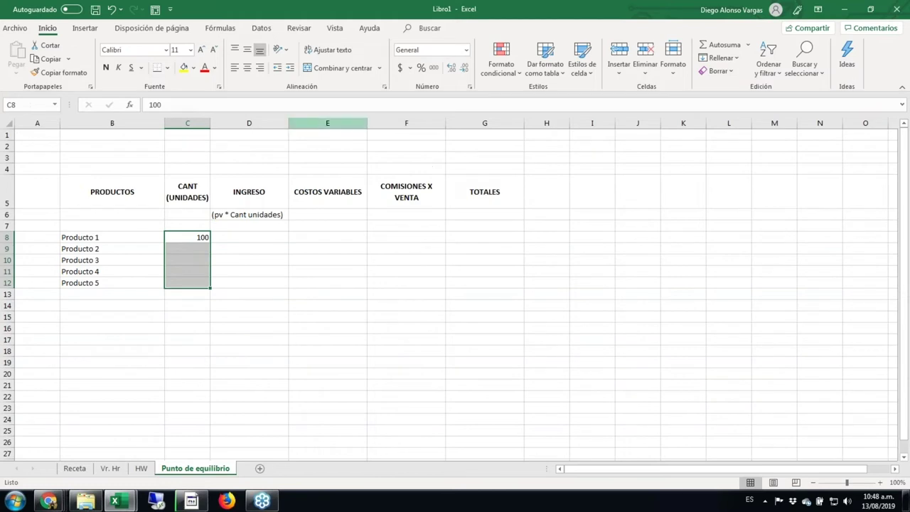
{"action": "left_click", "coordinate": [248, 71]}
- Link D7 to the definitive sale price in F19 of the HW sheet with =HW!F19
{"action": "key", "text": "Right"}
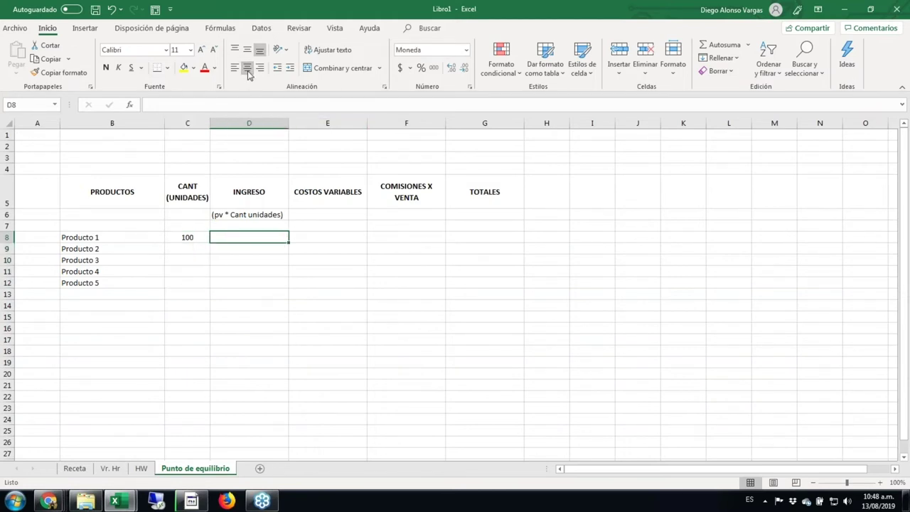
{"action": "key", "text": "Up"}
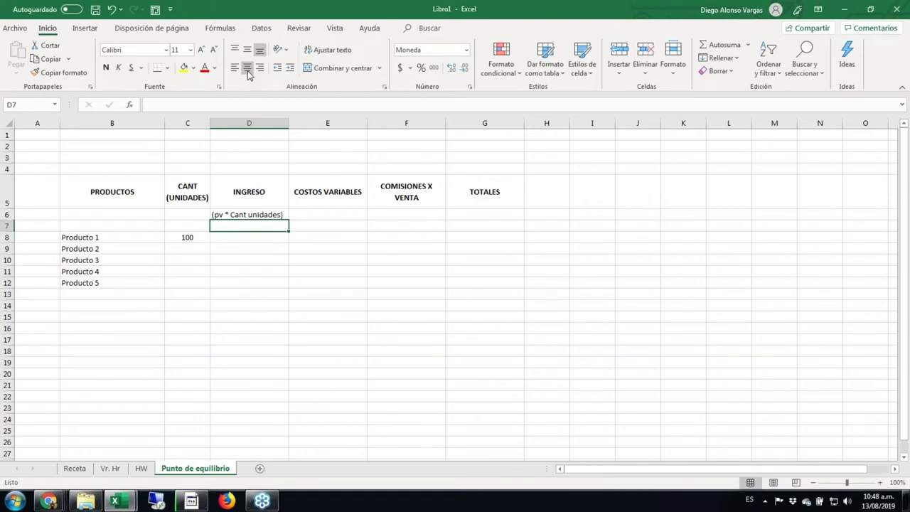
{"action": "type", "text": "="}
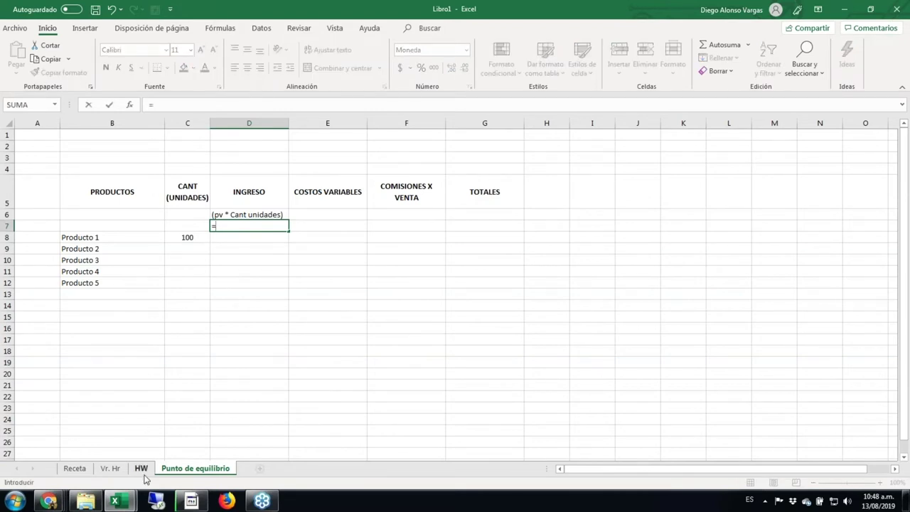
{"action": "left_click", "coordinate": [141, 469]}
{"action": "left_click", "coordinate": [445, 342]}
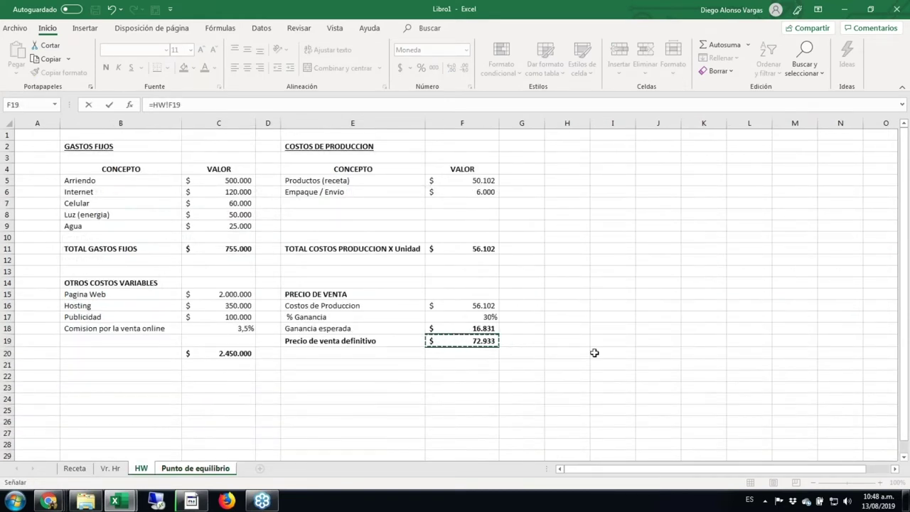
{"action": "key", "text": "Return"}
- Calculate the income for Producto 1 in D8 with the formula =D7*C8
{"action": "type", "text": "+"}
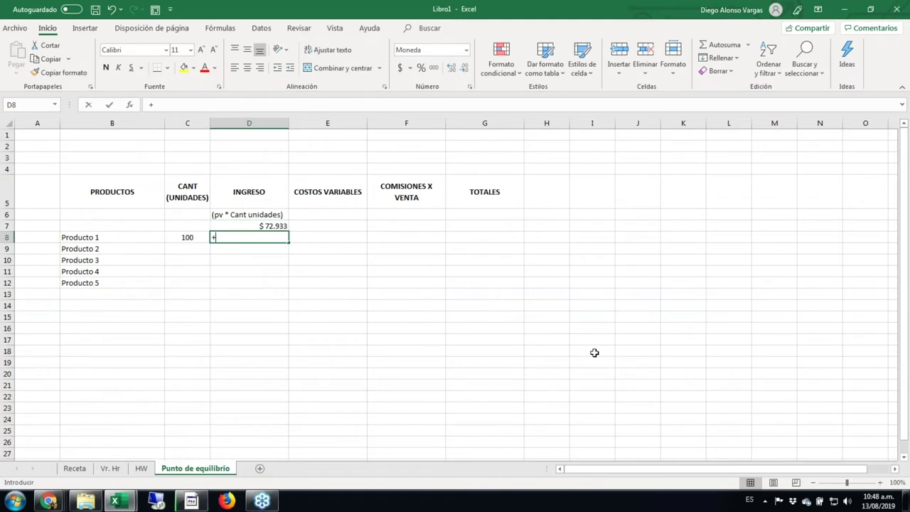
{"action": "key", "text": "Escape"}
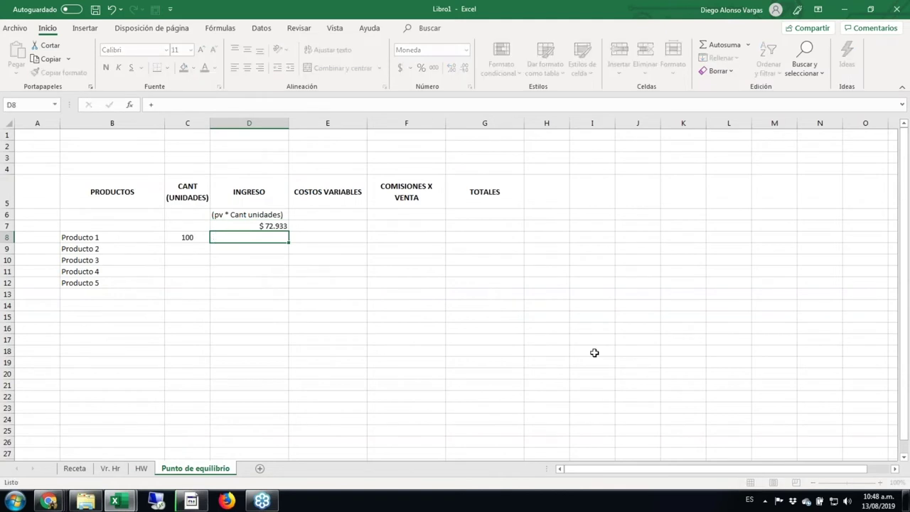
{"action": "type", "text": "="}
{"action": "key", "text": "Up"}
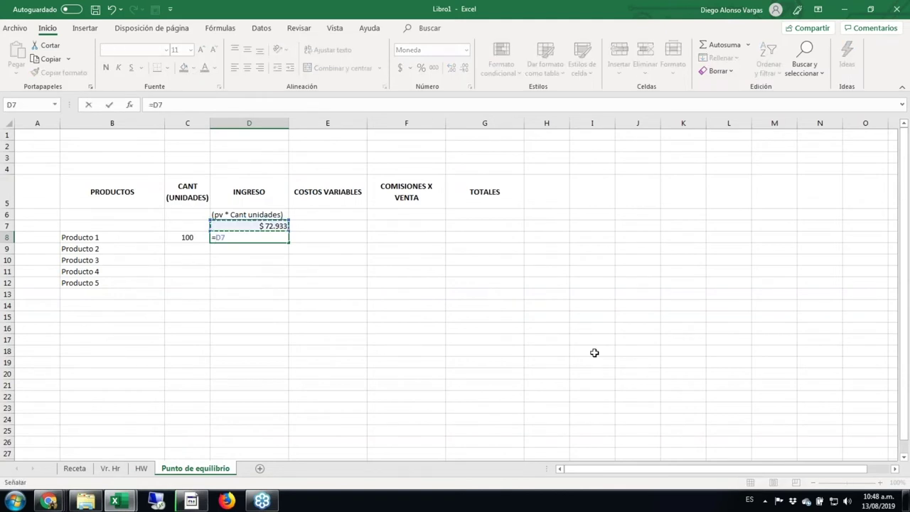
{"action": "type", "text": "*"}
{"action": "key", "text": "Left"}
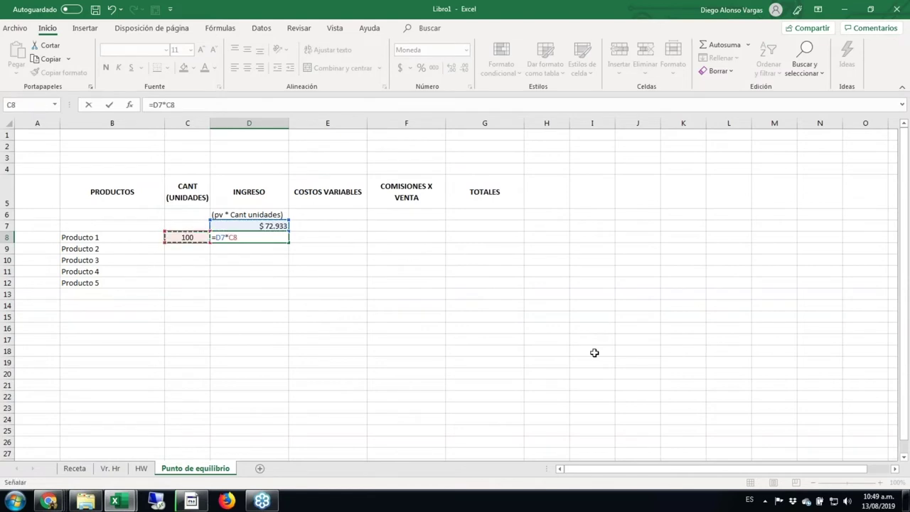
{"action": "key", "text": "ctrl+Return"}
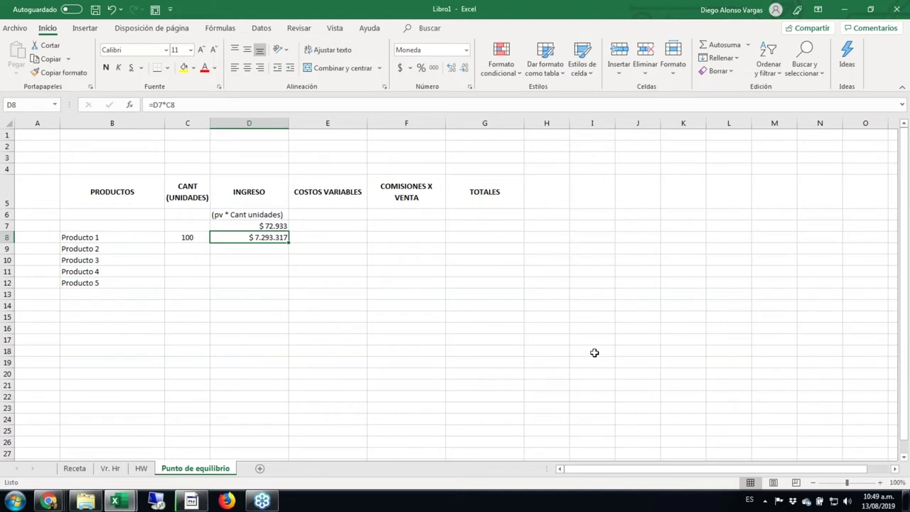
- Enter the explanatory note (Cp * Cant Unidades) in E6 under the COSTOS VARIABLES heading
{"action": "key", "text": "Right"}
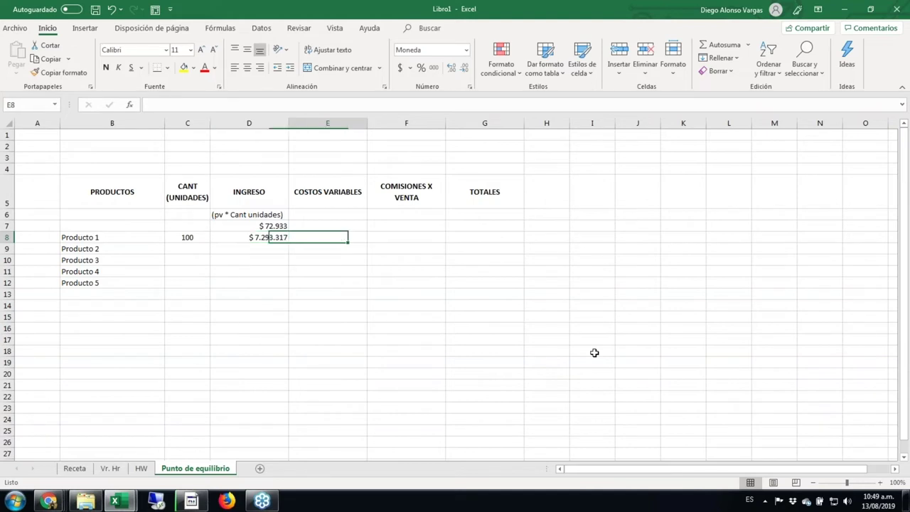
{"action": "key", "text": "Up"}
{"action": "key", "text": "Up"}
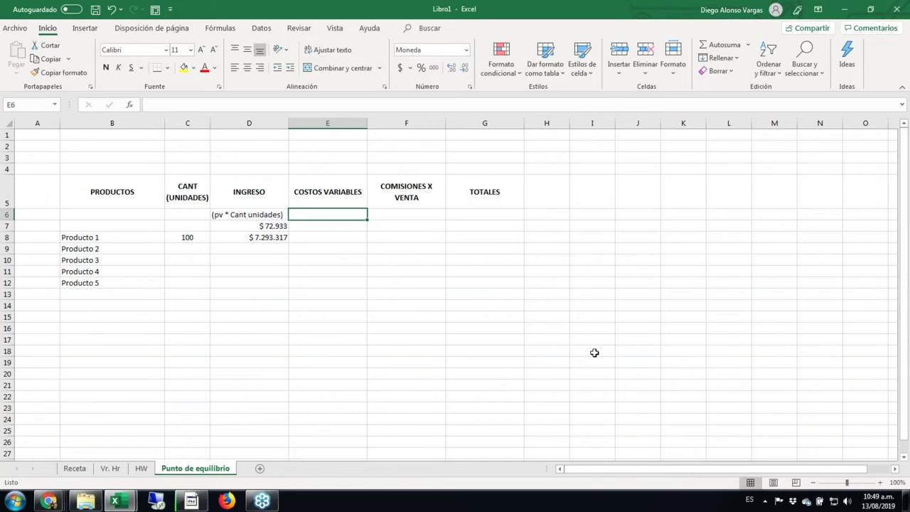
{"action": "type", "text": "(Cp"}
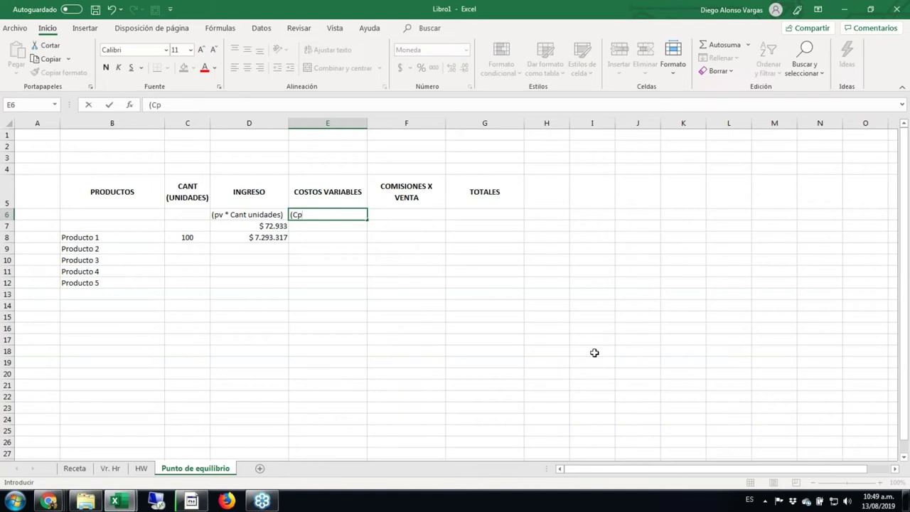
{"action": "type", "text": " * Cat"}
{"action": "key", "text": "BackSpace"}
{"action": "type", "text": "nt Unidades)"}
{"action": "key", "text": "Return"}
- Link E7 to the total production cost per unit in F11 of the HW sheet with =HW!F11
{"action": "type", "text": "="}
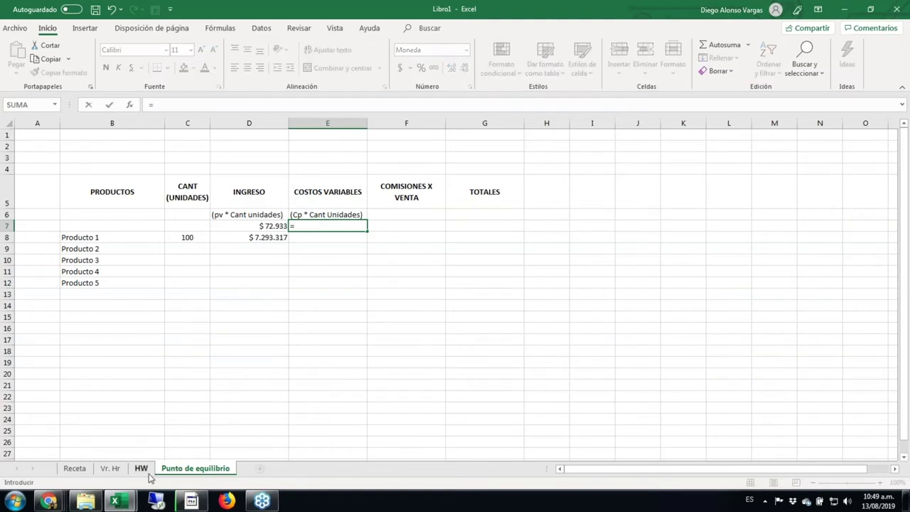
{"action": "left_click", "coordinate": [146, 470]}
{"action": "left_click", "coordinate": [472, 249]}
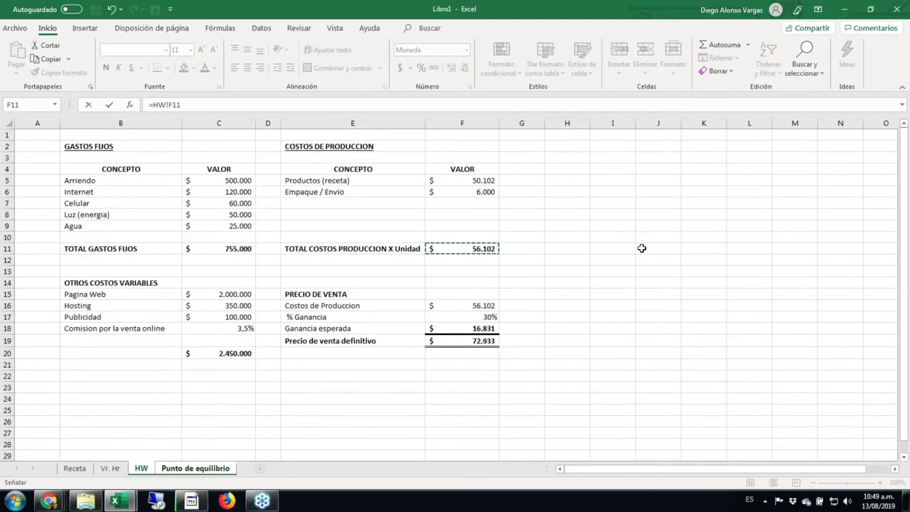
{"action": "key", "text": "Return"}
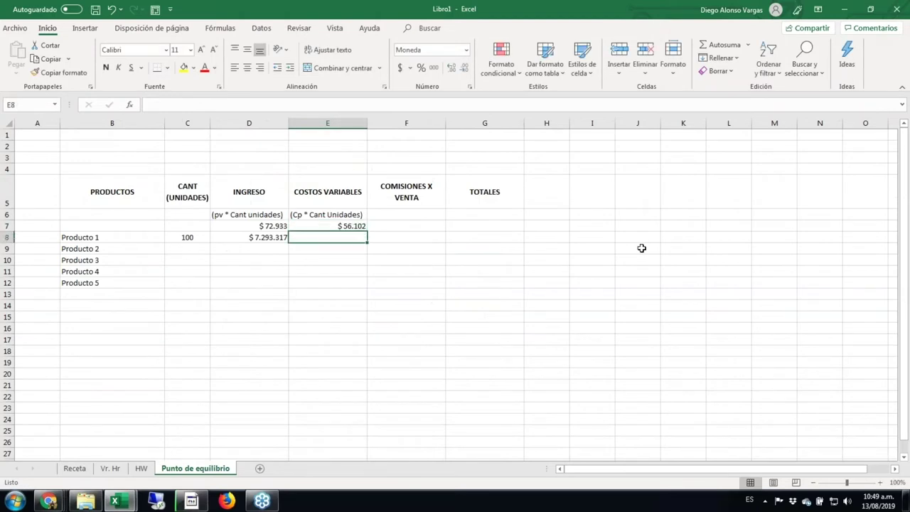
- Calculate the variable costs for Producto 1 in E8 with the formula +C8*E7
{"action": "type", "text": "+"}
{"action": "key", "text": "Left"}
{"action": "key", "text": "Left"}
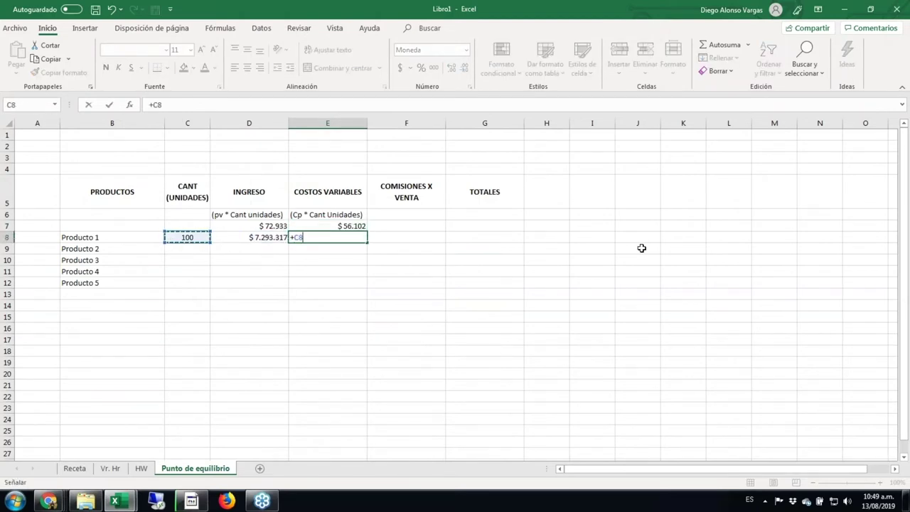
{"action": "type", "text": "*"}
{"action": "key", "text": "Up"}
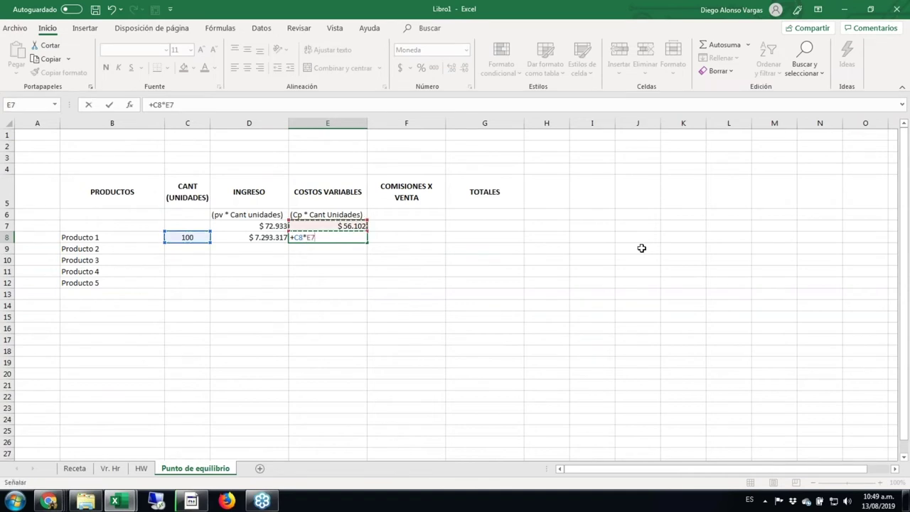
{"action": "key", "text": "ctrl+Return"}
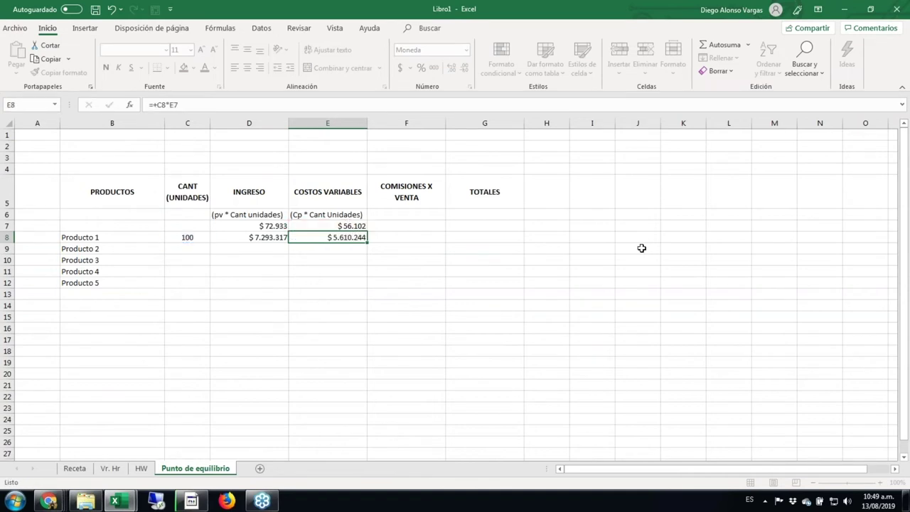
- Enter a 3,5% commission rate in F6 under COMISIONES X VENTA and format it as a percentage with one decimal place
{"action": "key", "text": "Right"}
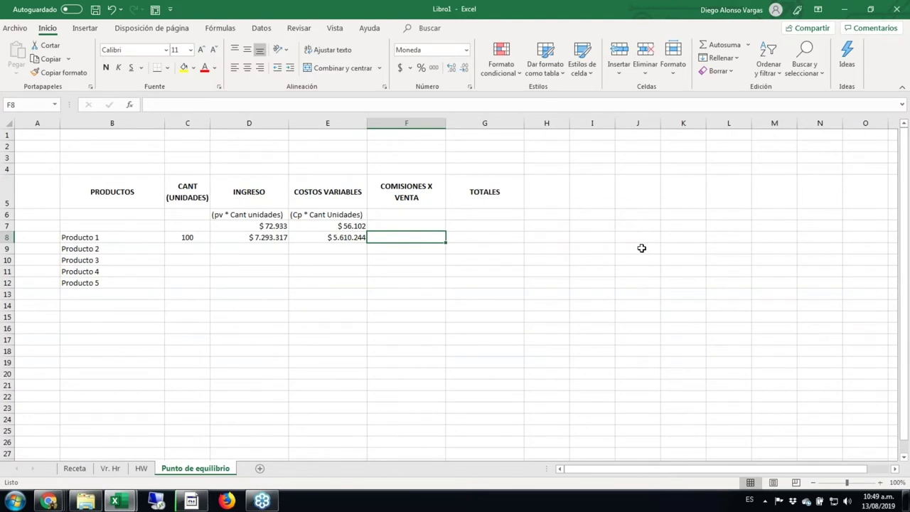
{"action": "key", "text": "Up"}
{"action": "key", "text": "Up"}
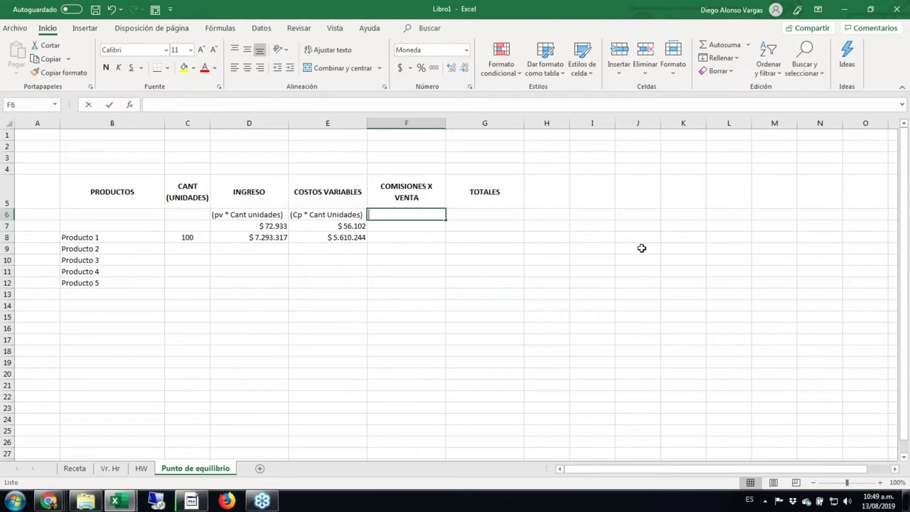
{"action": "type", "text": "3,%"}
{"action": "key", "text": "BackSpace"}
{"action": "type", "text": ",5"}
{"action": "key", "text": "ctrl+Return"}
{"action": "key", "text": "ctrl+1"}
{"action": "left_click", "coordinate": [222, 249]}
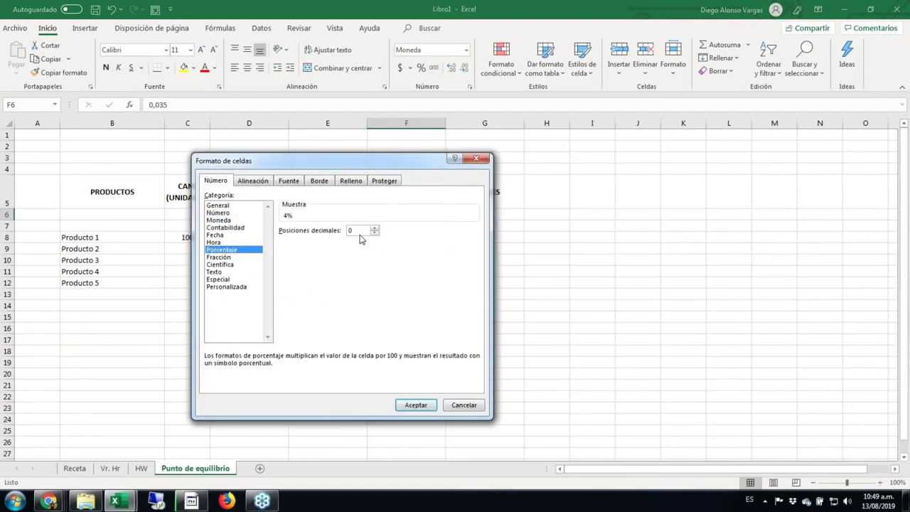
{"action": "left_click", "coordinate": [375, 227]}
{"action": "left_click", "coordinate": [414, 404]}
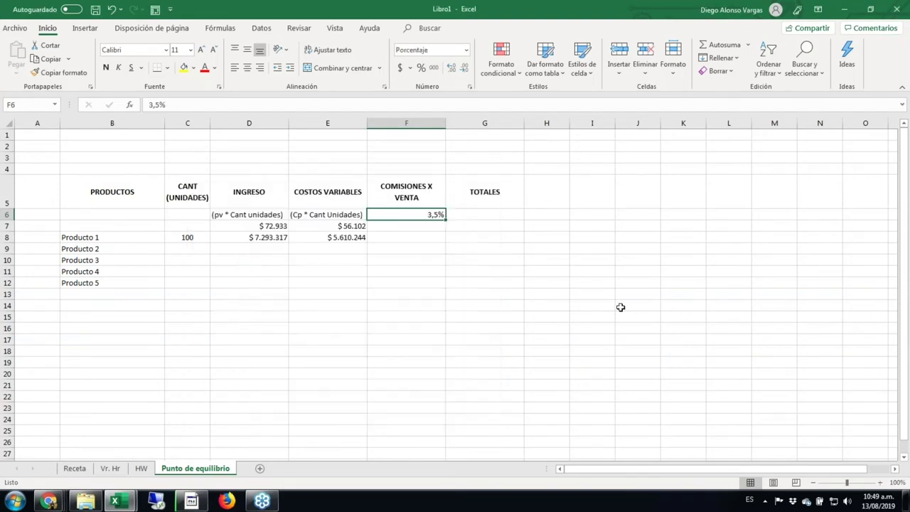
- Calculate the sales commission for Producto 1 in F8 with the formula =D8*F6
{"action": "key", "text": "Down"}
{"action": "key", "text": "Down"}
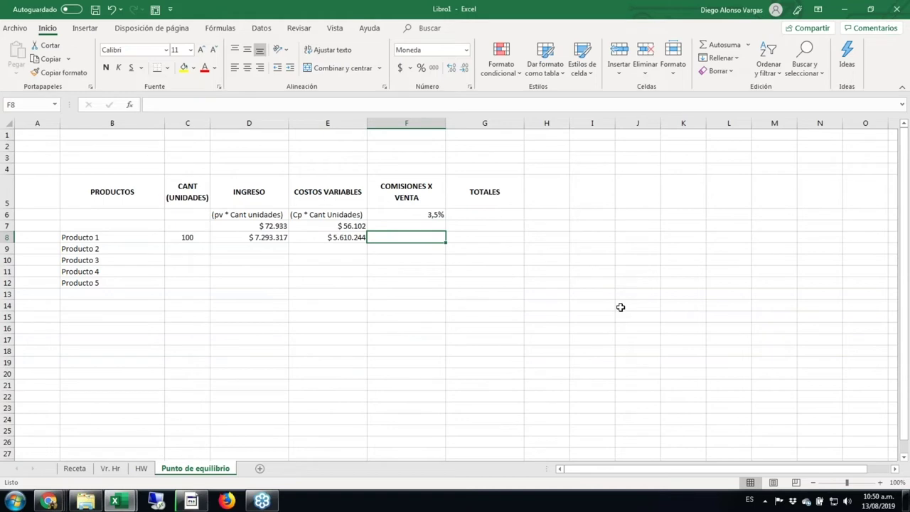
{"action": "type", "text": "="}
{"action": "key", "text": "Left"}
{"action": "key", "text": "Left"}
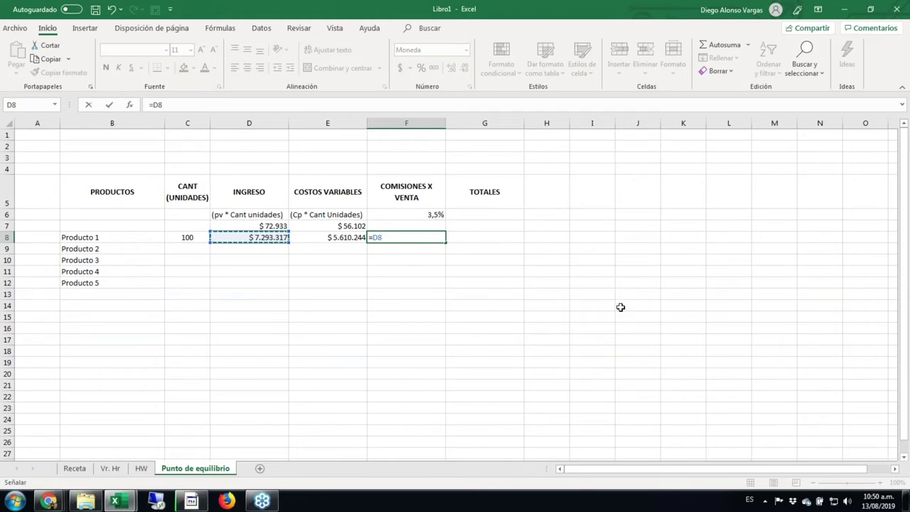
{"action": "type", "text": "*"}
{"action": "key", "text": "Up"}
{"action": "key", "text": "Up"}
{"action": "key", "text": "ctrl+Return"}
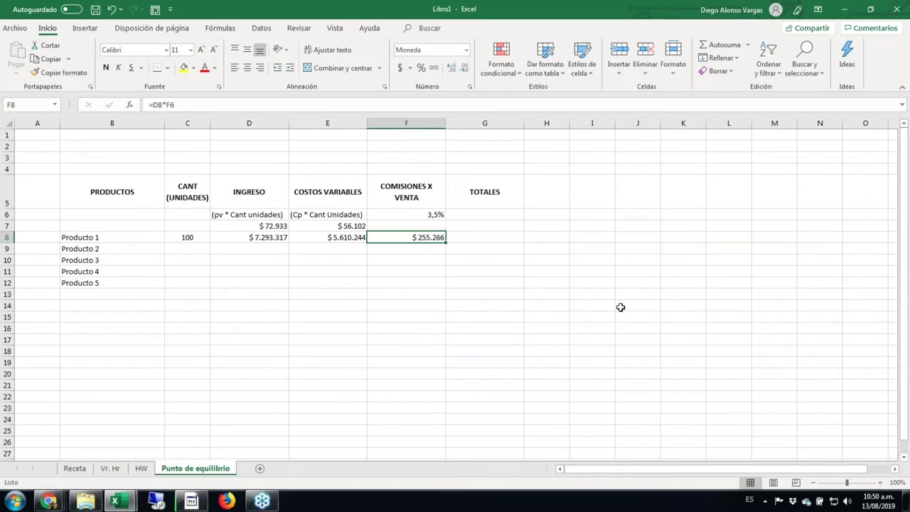
- Calculate the total for Producto 1 in G8 with =D8-E8-F8 and make it bold
{"action": "key", "text": "Right"}
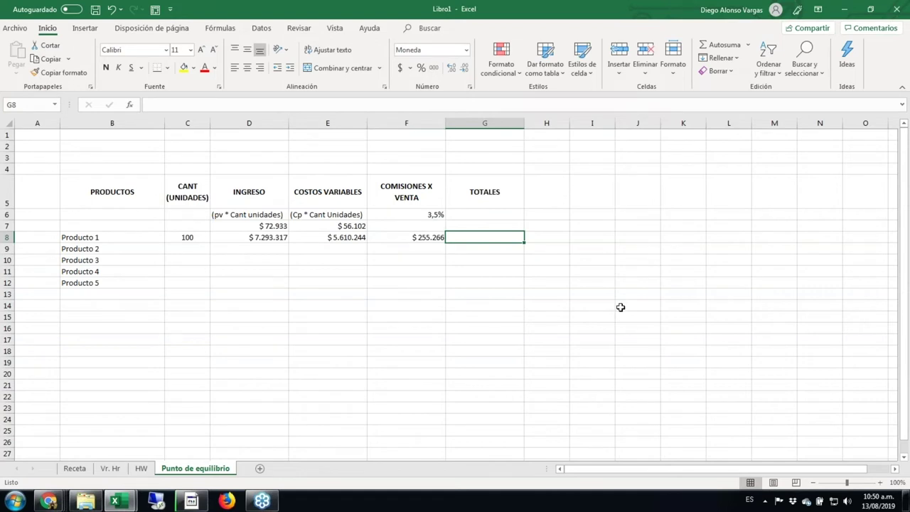
{"action": "type", "text": "="}
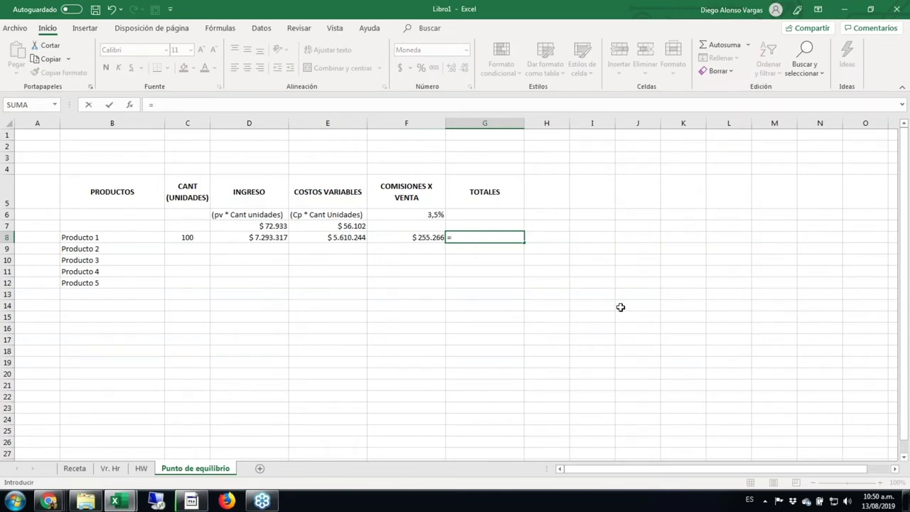
{"action": "key", "text": "Left"}
{"action": "key", "text": "Left"}
{"action": "key", "text": "Left"}
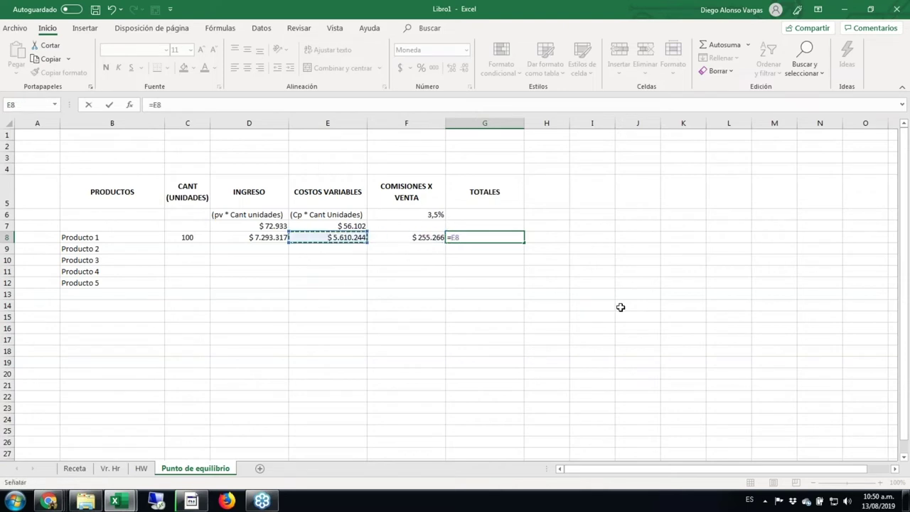
{"action": "type", "text": "-"}
{"action": "key", "text": "Left"}
{"action": "key", "text": "Left"}
{"action": "type", "text": "-"}
{"action": "key", "text": "Left"}
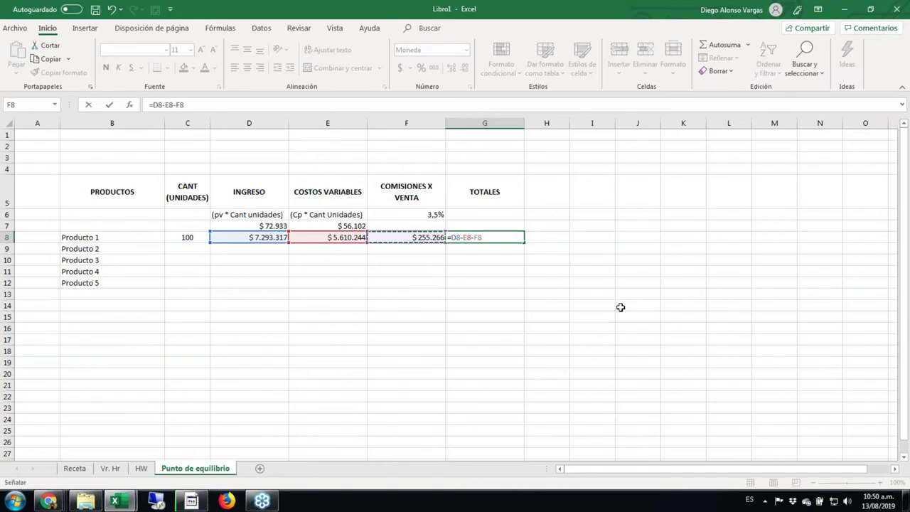
{"action": "key", "text": "ctrl+Return"}
{"action": "key", "text": "ctrl+n"}
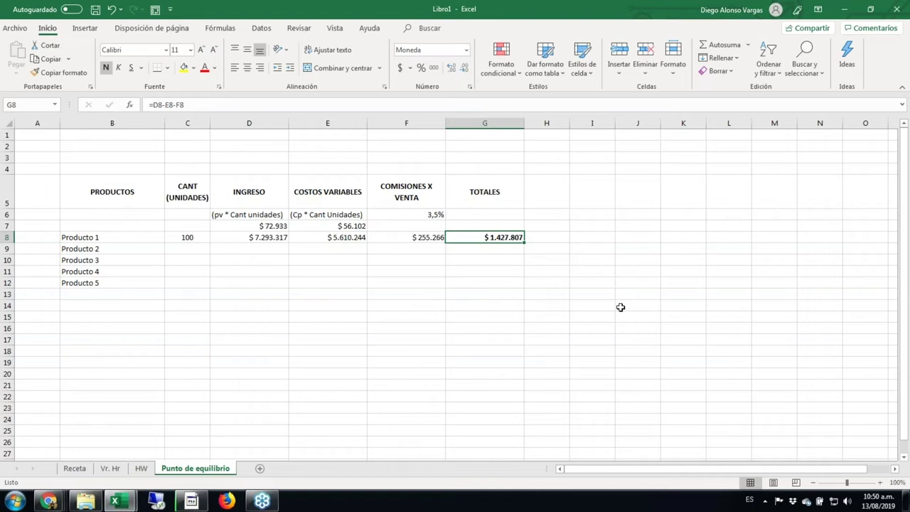
- Add up the TOTALES column in G14 with =SUMA(G8:G12) and make the result bold
{"action": "key", "text": "Down"}
{"action": "key", "text": "Down"}
{"action": "key", "text": "Down"}
{"action": "key", "text": "Down"}
{"action": "key", "text": "Down"}
{"action": "key", "text": "Down"}
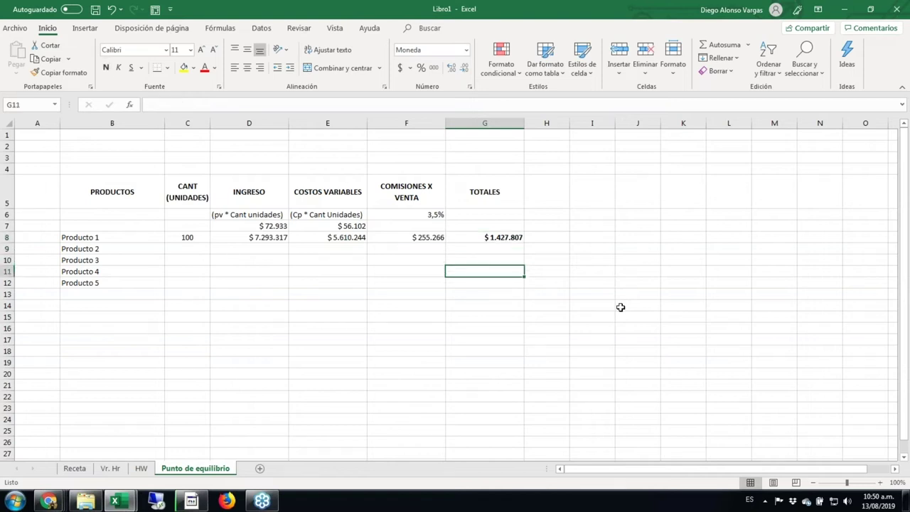
{"action": "type", "text": "=suma"}
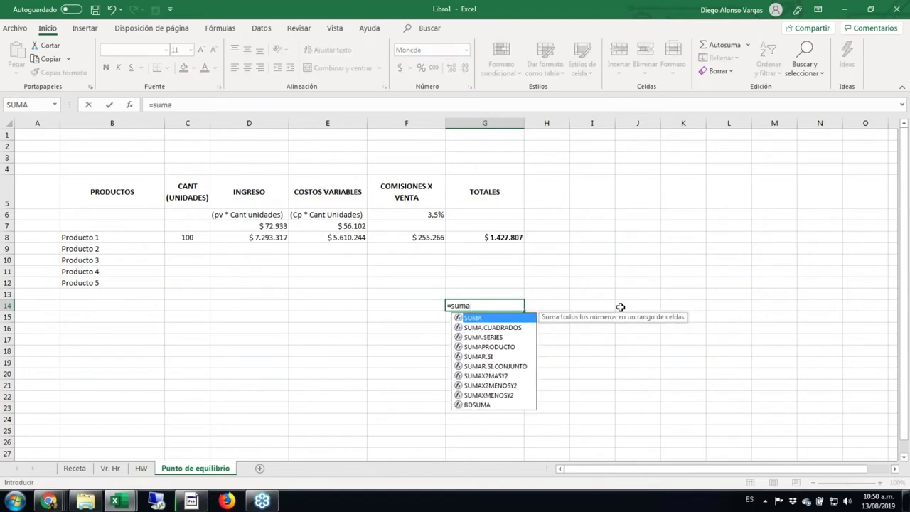
{"action": "key", "text": "Tab"}
{"action": "key", "text": "Up"}
{"action": "key", "text": "Up"}
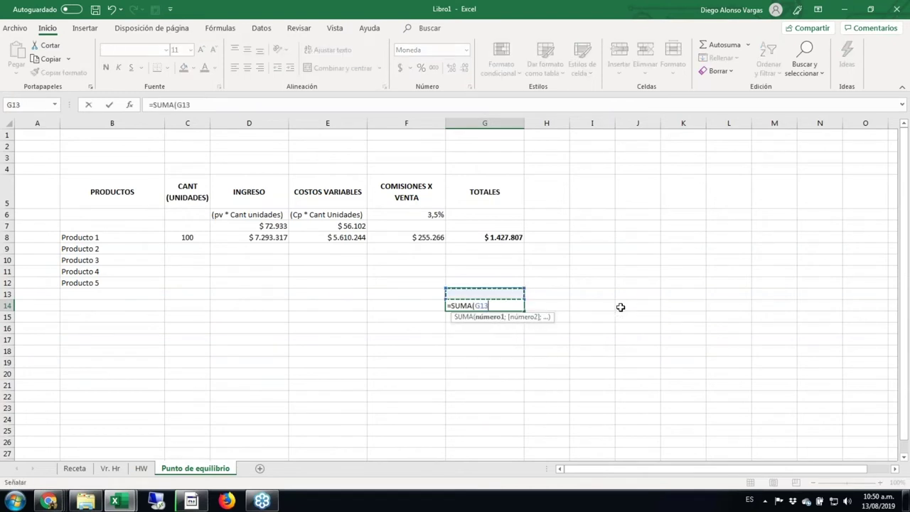
{"action": "key", "text": "shift+Up"}
{"action": "key", "text": "shift+Up"}
{"action": "key", "text": "shift+Up"}
{"action": "key", "text": "shift+Up"}
{"action": "key", "text": "ctrl+Return"}
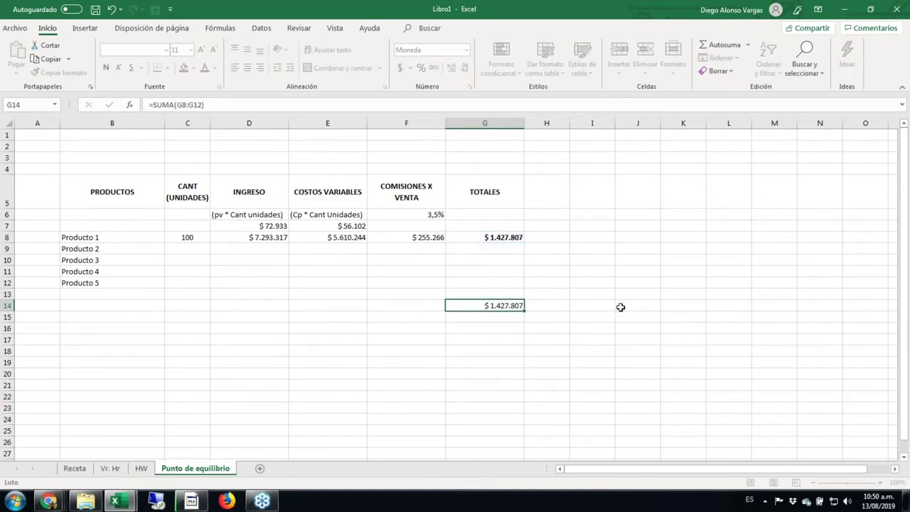
- Enter a quantity of 20 units for Producto 2 in C9
{"action": "key", "text": "Left"}
{"action": "key", "text": "Left"}
{"action": "key", "text": "Left"}
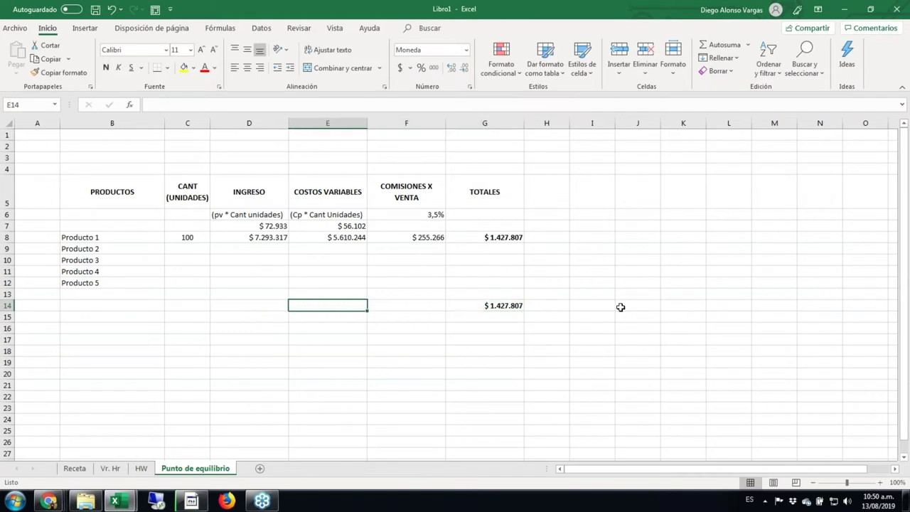
{"action": "key", "text": "Up"}
{"action": "key", "text": "Up"}
{"action": "key", "text": "Up"}
{"action": "key", "text": "Up"}
{"action": "key", "text": "Up"}
{"action": "key", "text": "Left"}
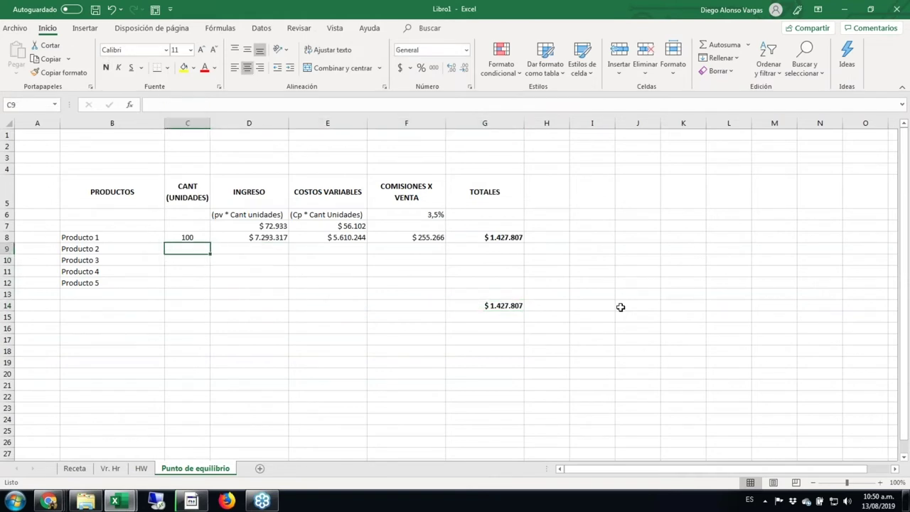
{"action": "type", "text": "20"}
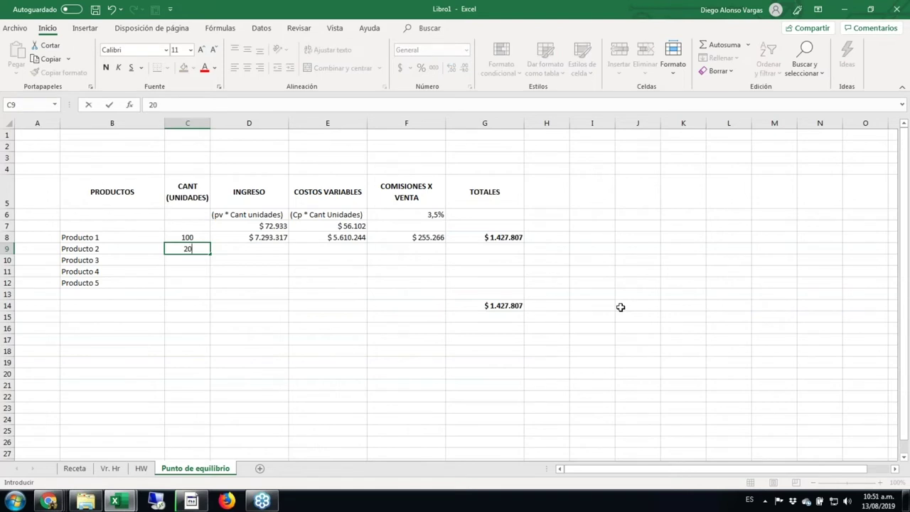
{"action": "key", "text": "Tab"}
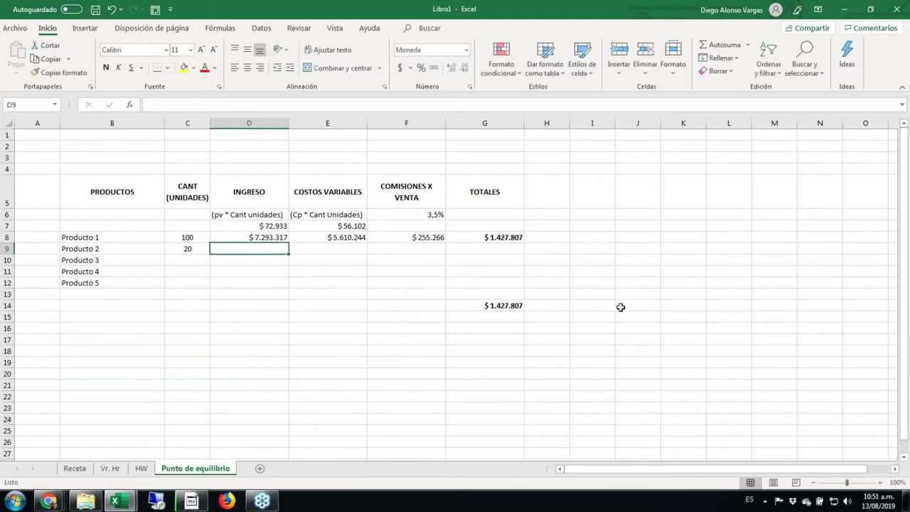
- Calculate the income for Producto 2 in D9 with the formula =C9*20000
{"action": "type", "text": "="}
{"action": "key", "text": "Left"}
{"action": "type", "text": "*"}
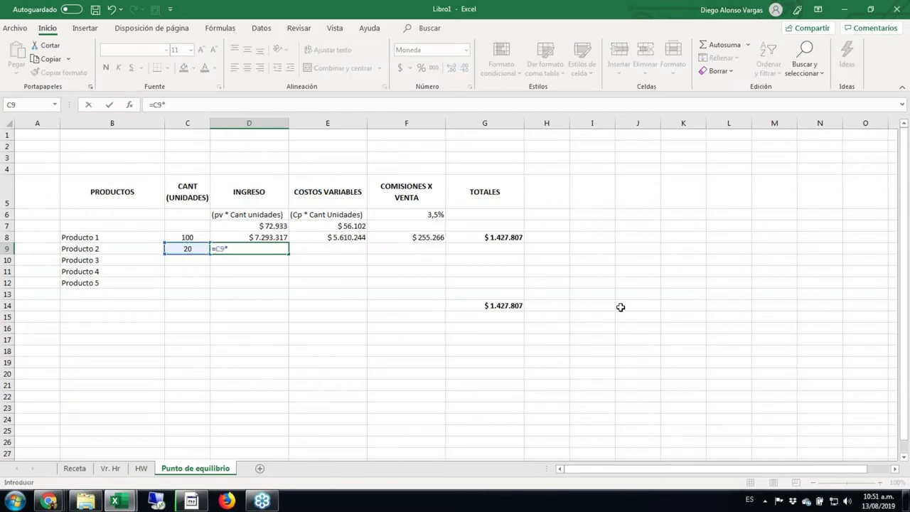
{"action": "type", "text": "20000"}
{"action": "key", "text": "ctrl+Return"}
- Calculate the variable costs for Producto 2 in E9 with the formula +C9*12000
{"action": "key", "text": "Right"}
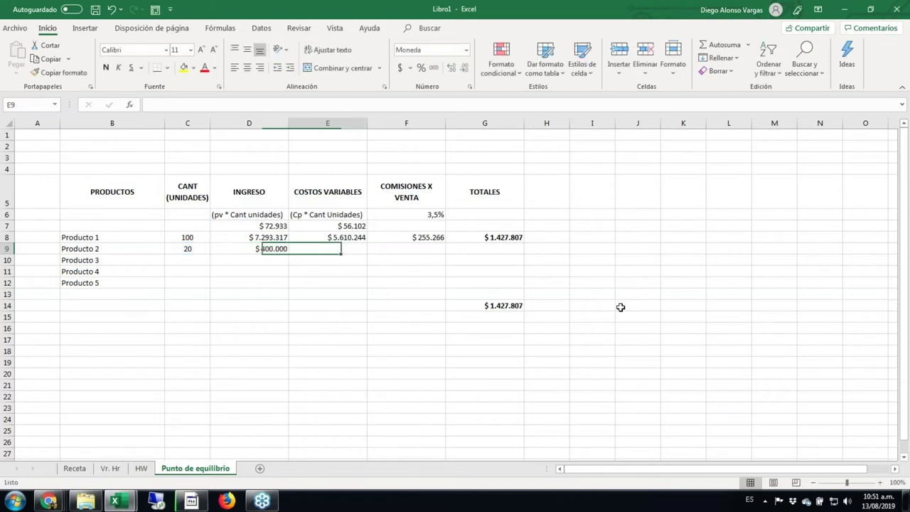
{"action": "type", "text": "+"}
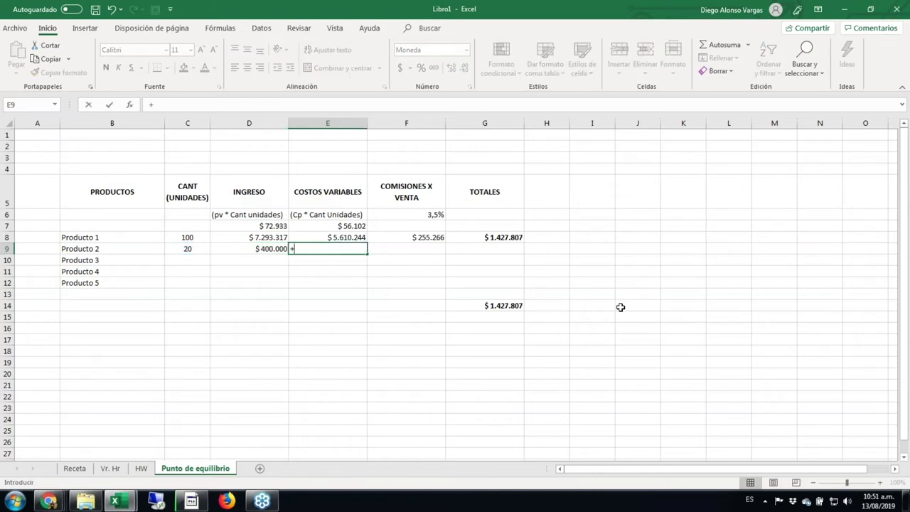
{"action": "key", "text": "Left"}
{"action": "key", "text": "Left"}
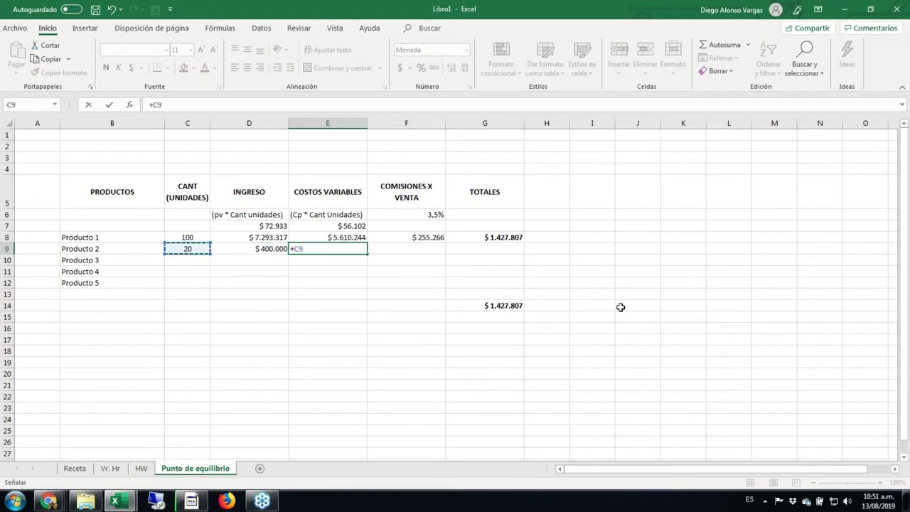
{"action": "type", "text": "*12000"}
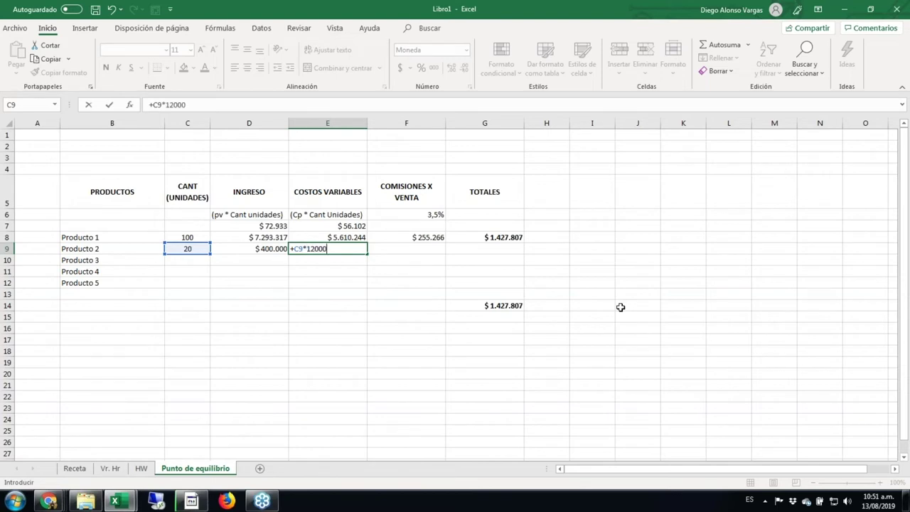
{"action": "key", "text": "ctrl+Return"}
- Calculate the sales commission for Producto 2 in F9 with the formula +D9*F6
{"action": "key", "text": "Right"}
{"action": "type", "text": "+"}
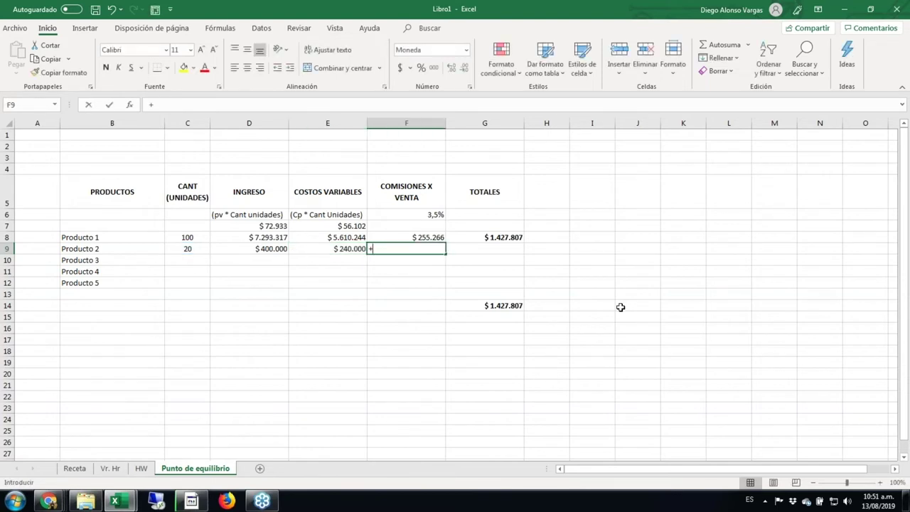
{"action": "key", "text": "Left"}
{"action": "key", "text": "Left"}
{"action": "type", "text": "*"}
{"action": "key", "text": "Up"}
{"action": "key", "text": "Up"}
{"action": "key", "text": "Up"}
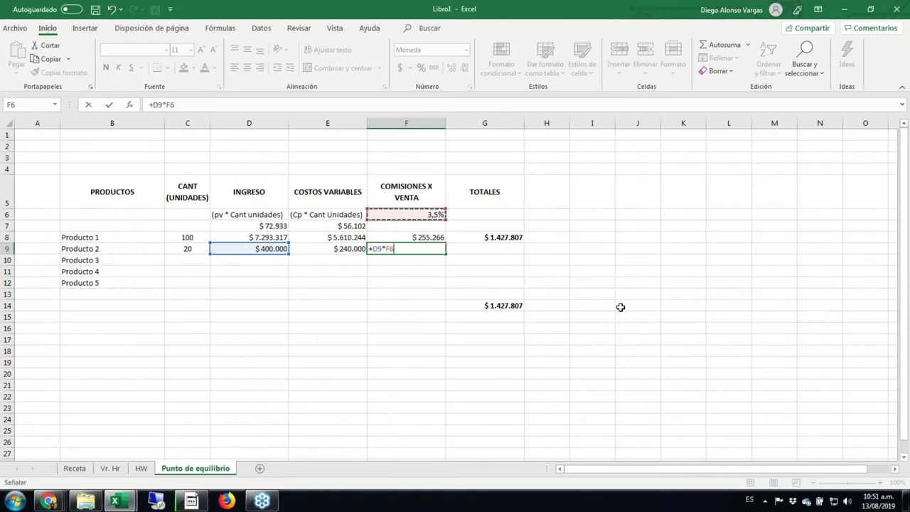
{"action": "key", "text": "ctrl+Return"}
- Copy the Producto 1 total formula from G8 into G9 for Producto 2
{"action": "key", "text": "Right"}
{"action": "key", "text": "Up"}
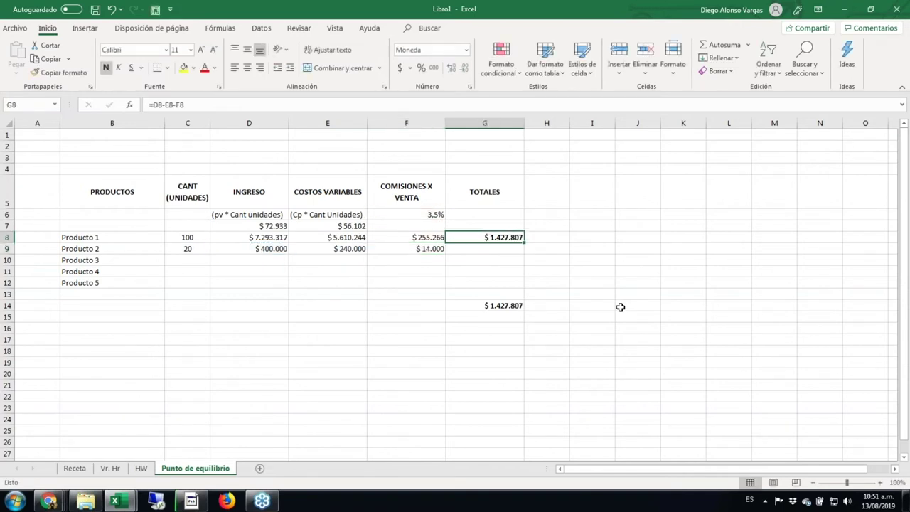
{"action": "key", "text": "ctrl+c"}
{"action": "key", "text": "Down"}
{"action": "key", "text": "ctrl+v"}
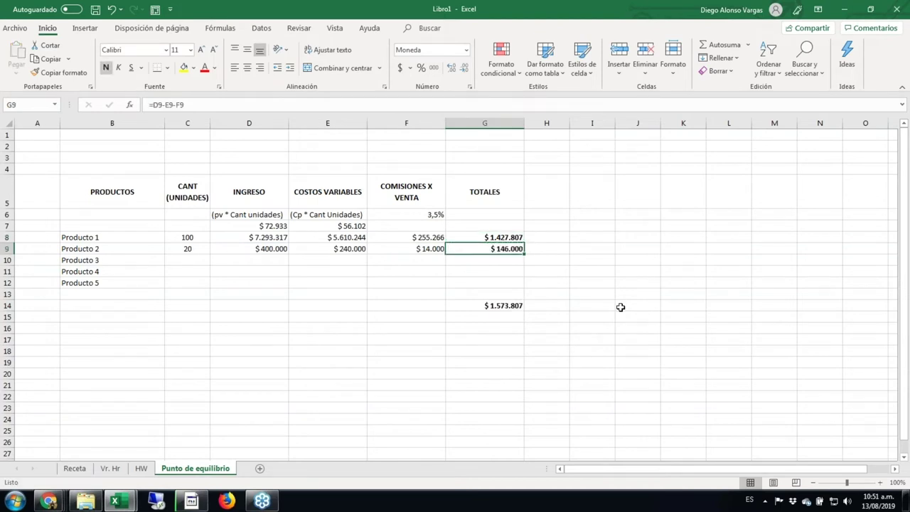
- Add a thick top border to the grand total cell G14
{"action": "key", "text": "Down"}
{"action": "key", "text": "Down"}
{"action": "key", "text": "Down"}
{"action": "key", "text": "Down"}
{"action": "key", "text": "Down"}
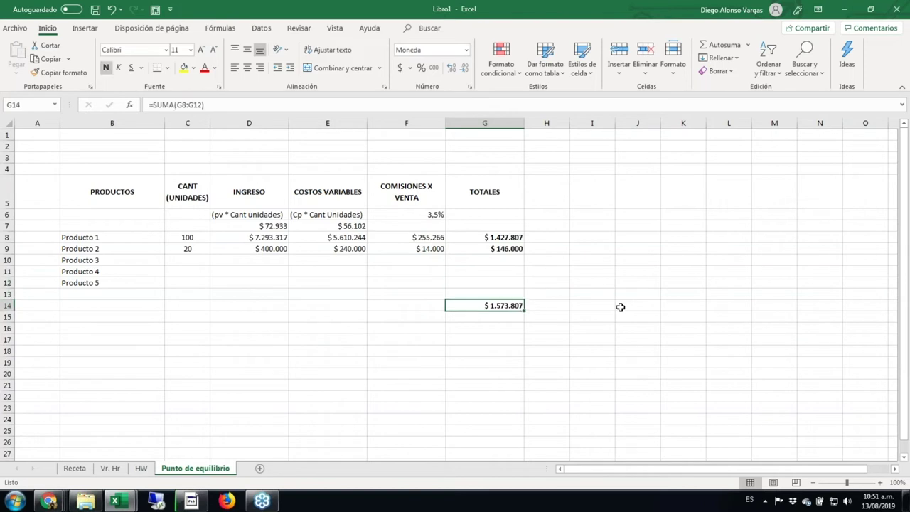
{"action": "key", "text": "ctrl+1"}
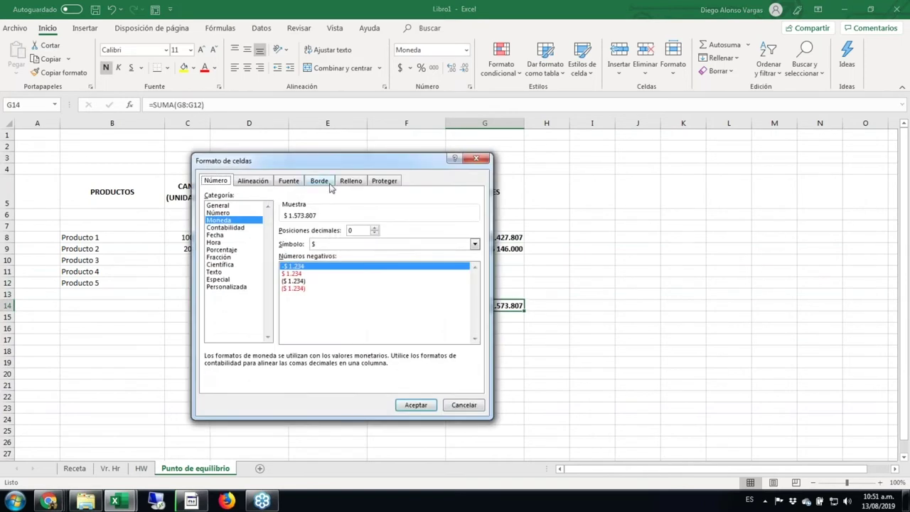
{"action": "left_click", "coordinate": [325, 182]}
{"action": "left_click", "coordinate": [264, 271]}
{"action": "left_click", "coordinate": [303, 256]}
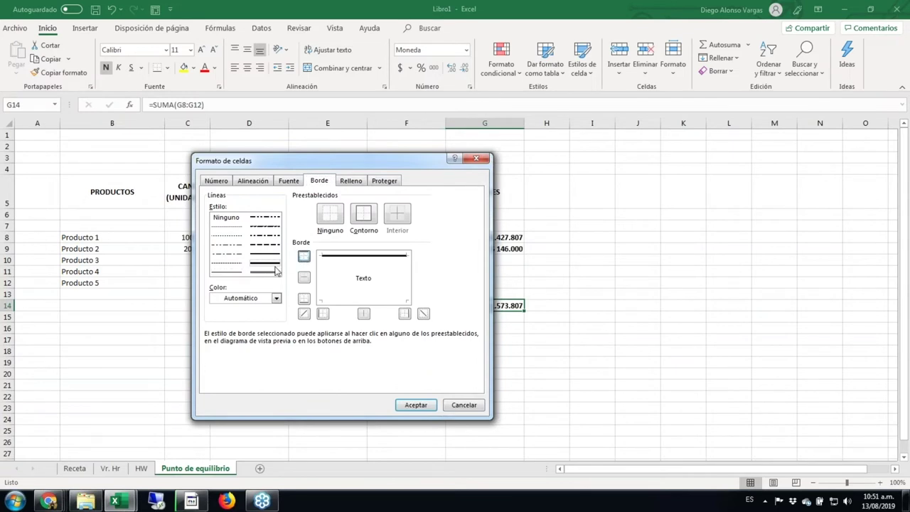
{"action": "left_click", "coordinate": [401, 406]}
- Enter the label COSTOS FIJOS in B16 and make it bold
{"action": "key", "text": "Down"}
{"action": "key", "text": "Down"}
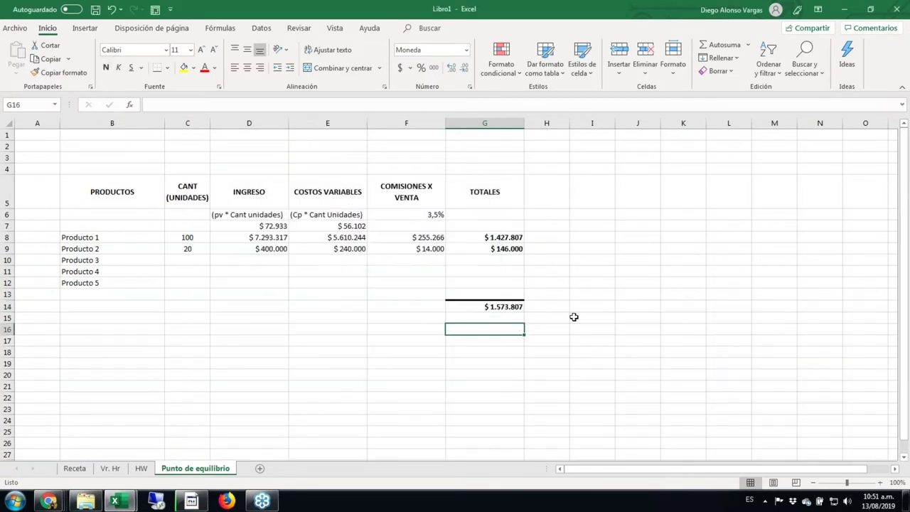
{"action": "key", "text": "Left"}
{"action": "key", "text": "Left"}
{"action": "key", "text": "Left"}
{"action": "key", "text": "Left"}
{"action": "key", "text": "Left"}
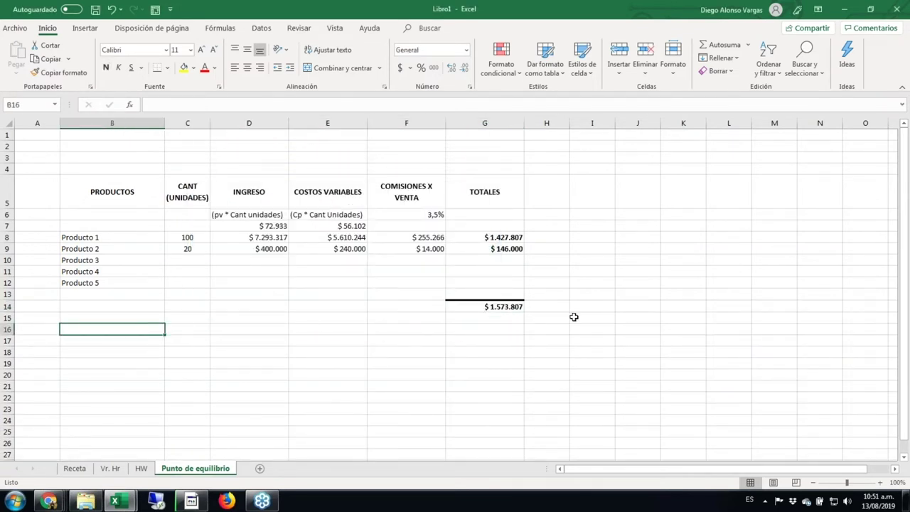
{"action": "type", "text": "COSTOS "}
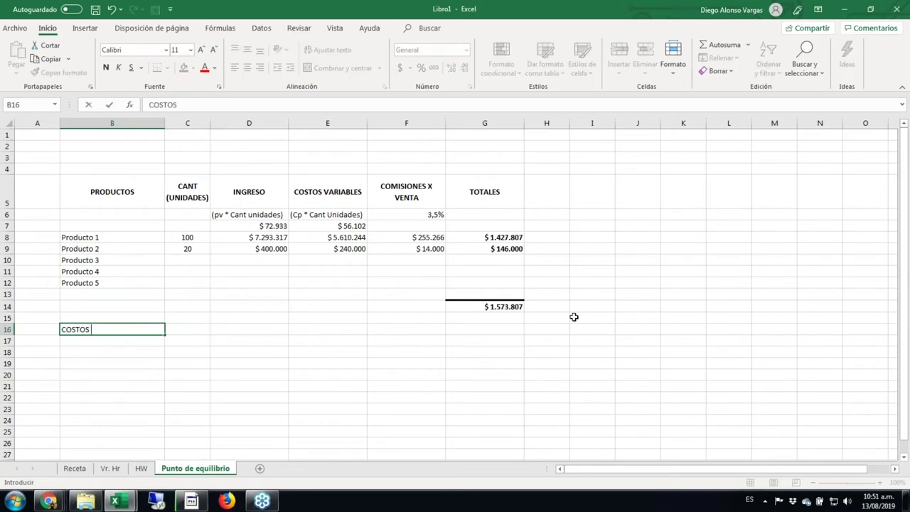
{"action": "type", "text": "FIJOS"}
{"action": "key", "text": "ctrl+Return"}
{"action": "key", "text": "ctrl+n"}
- Link G16 to the total fixed expenses on the HW sheet with the formula =HW!C11
{"action": "key", "text": "Right"}
{"action": "key", "text": "Right"}
{"action": "key", "text": "Right"}
{"action": "key", "text": "Right"}
{"action": "key", "text": "Right"}
{"action": "type", "text": "+"}
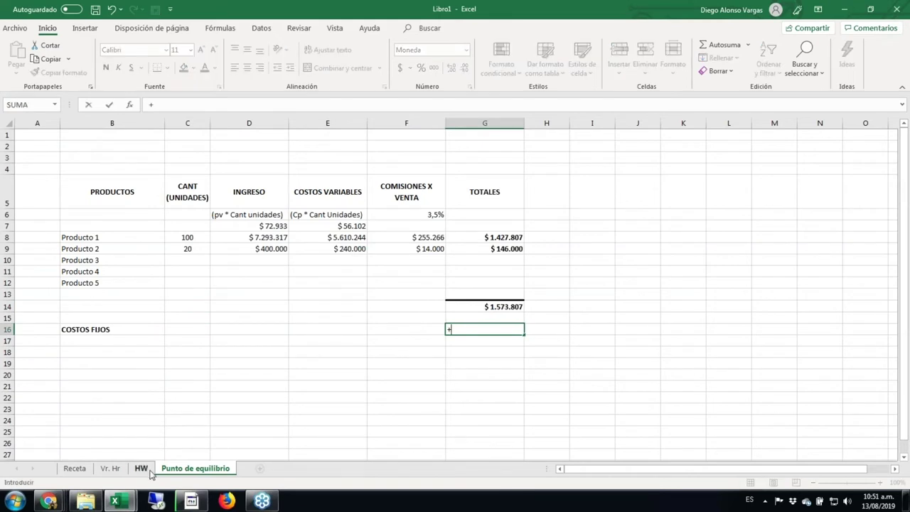
{"action": "left_click", "coordinate": [162, 471]}
{"action": "type", "text": "="}
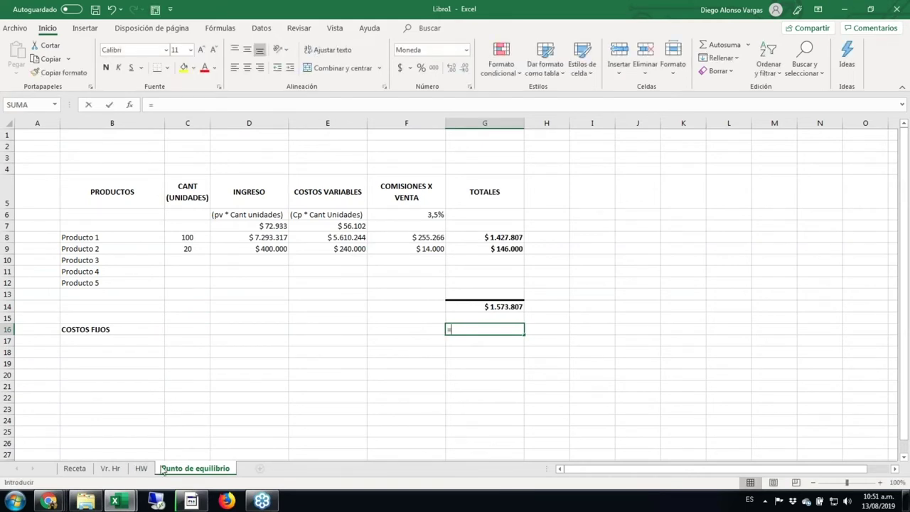
{"action": "left_click", "coordinate": [140, 469]}
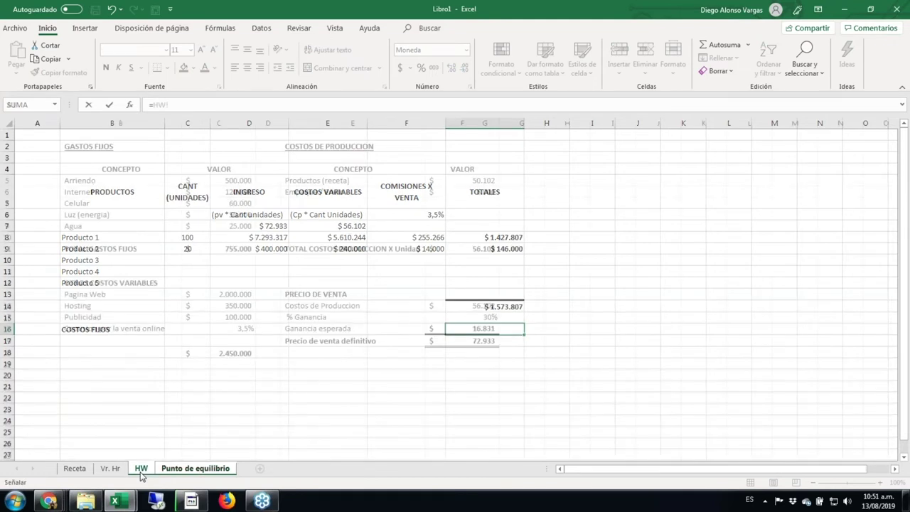
{"action": "left_click", "coordinate": [213, 249]}
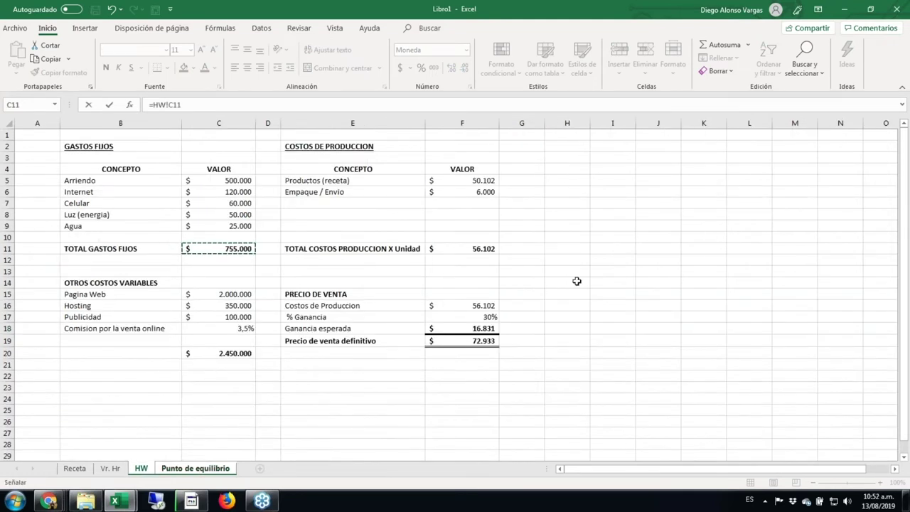
{"action": "key", "text": "Return"}
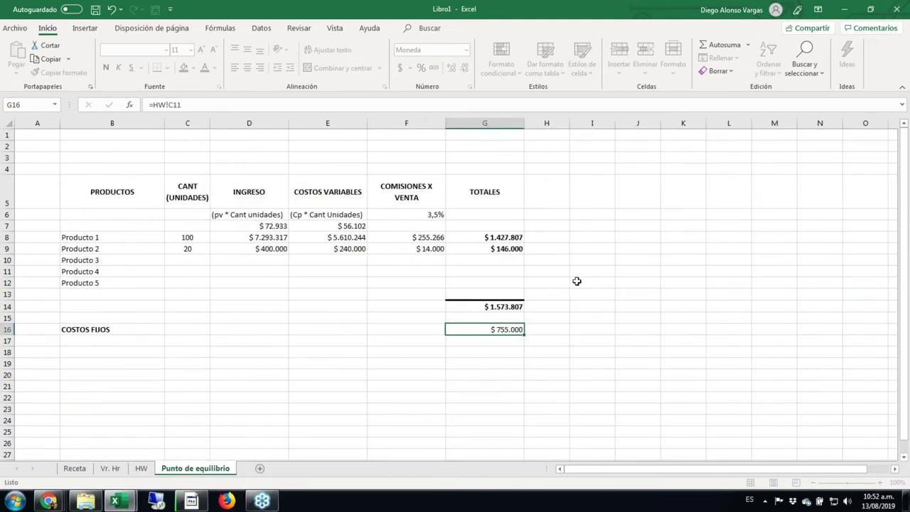
- Enter the label COSTOS VARIABLES in B17 and make it bold
{"action": "key", "text": "Down"}
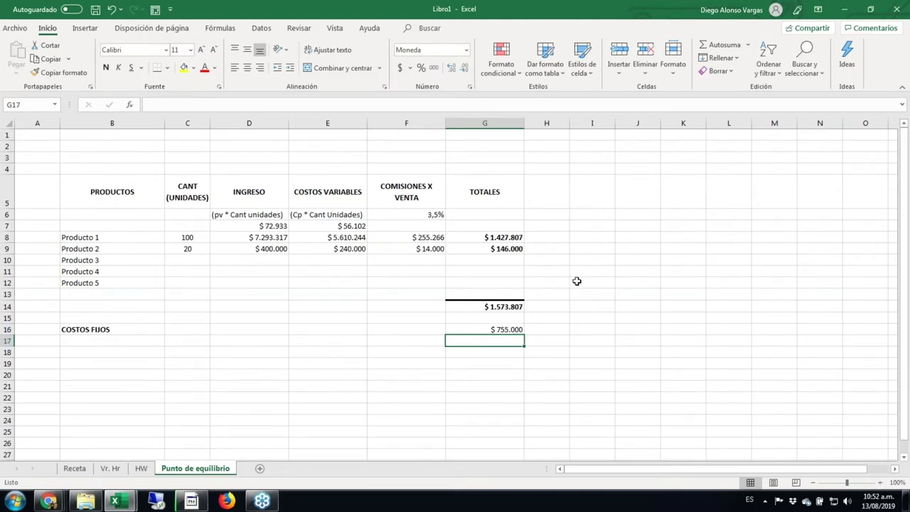
{"action": "key", "text": "Left"}
{"action": "key", "text": "Left"}
{"action": "key", "text": "Left"}
{"action": "key", "text": "Left"}
{"action": "key", "text": "Left"}
{"action": "type", "text": "COST"}
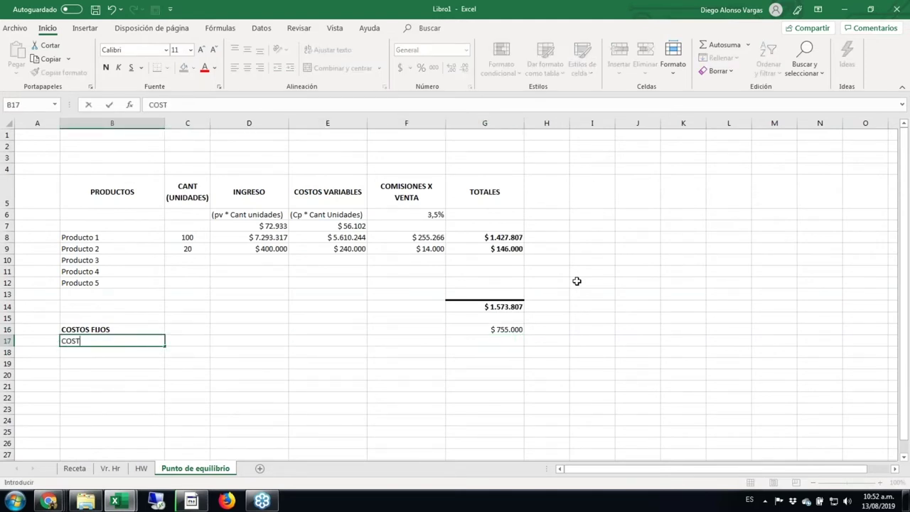
{"action": "type", "text": "OS VARIABLES"}
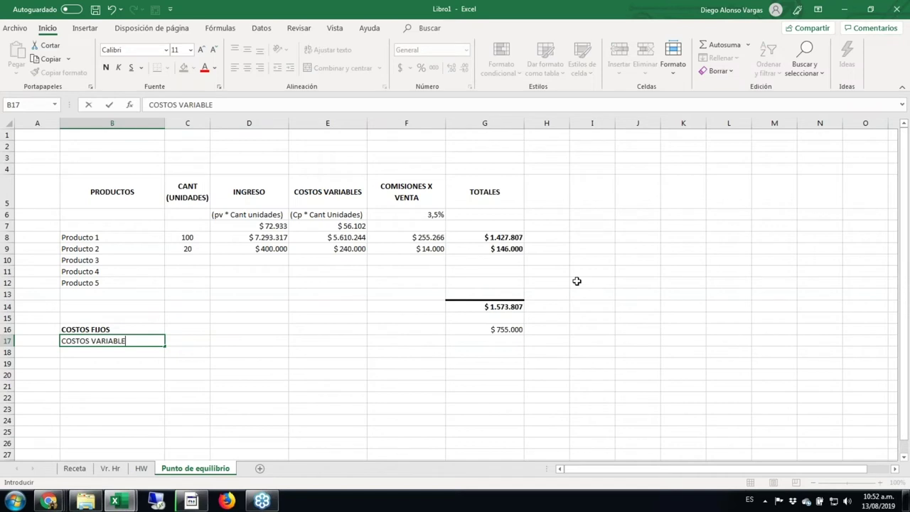
{"action": "key", "text": "ctrl+Return"}
{"action": "key", "text": "ctrl+n"}
- Calculate the monthly web page and hosting costs in G17 with the formula =(HW!C15+HW!C16)/12
{"action": "key", "text": "Right"}
{"action": "key", "text": "Right"}
{"action": "key", "text": "Right"}
{"action": "key", "text": "Right"}
{"action": "key", "text": "Right"}
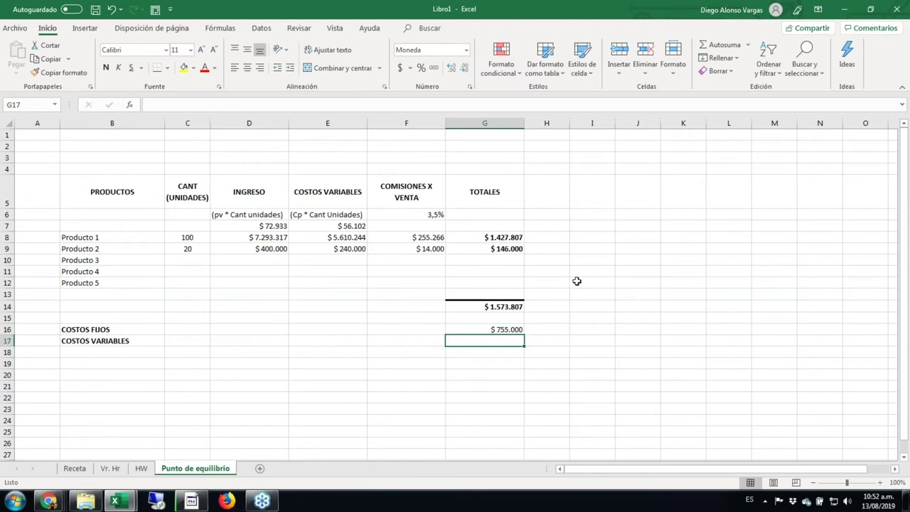
{"action": "left_click", "coordinate": [141, 469]}
{"action": "left_click", "coordinate": [215, 286]}
{"action": "left_click", "coordinate": [214, 291]}
{"action": "left_click", "coordinate": [224, 307]}
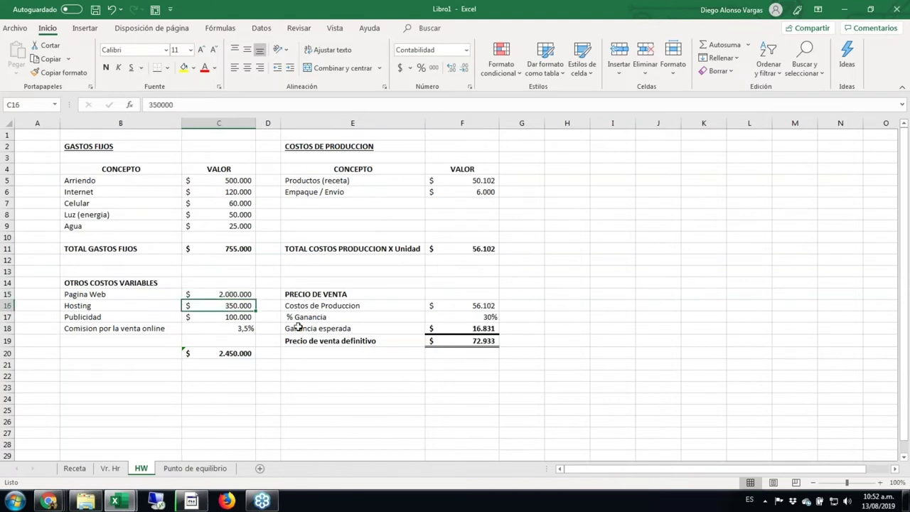
{"action": "left_click", "coordinate": [208, 469]}
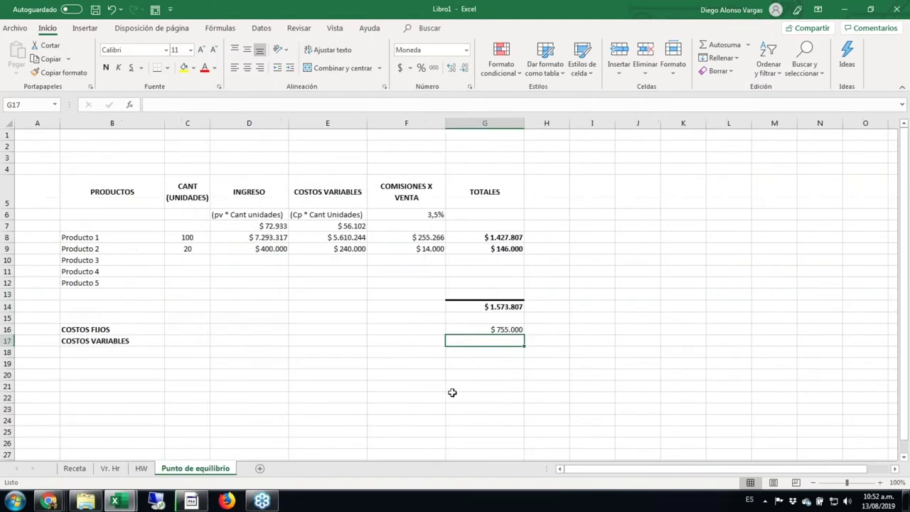
{"action": "type", "text": "=("}
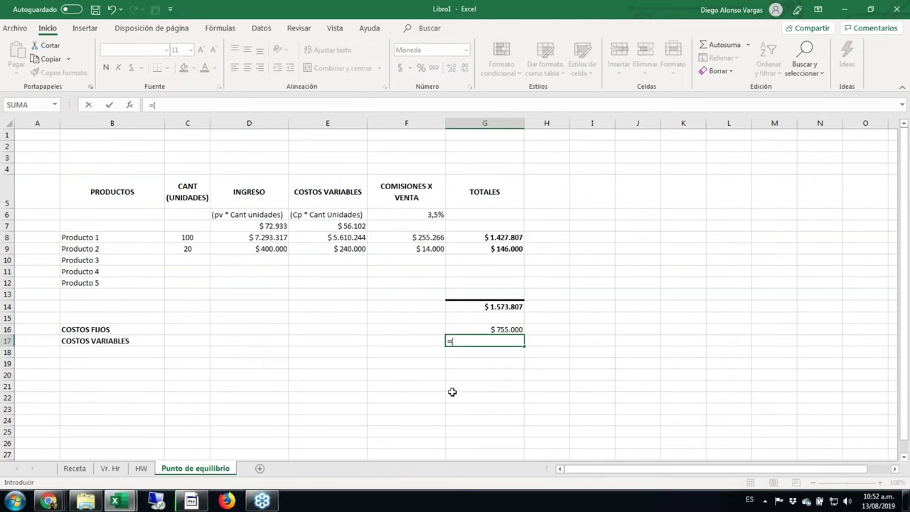
{"action": "left_click", "coordinate": [140, 468]}
{"action": "left_click", "coordinate": [211, 291]}
{"action": "type", "text": "+"}
{"action": "left_click", "coordinate": [220, 307]}
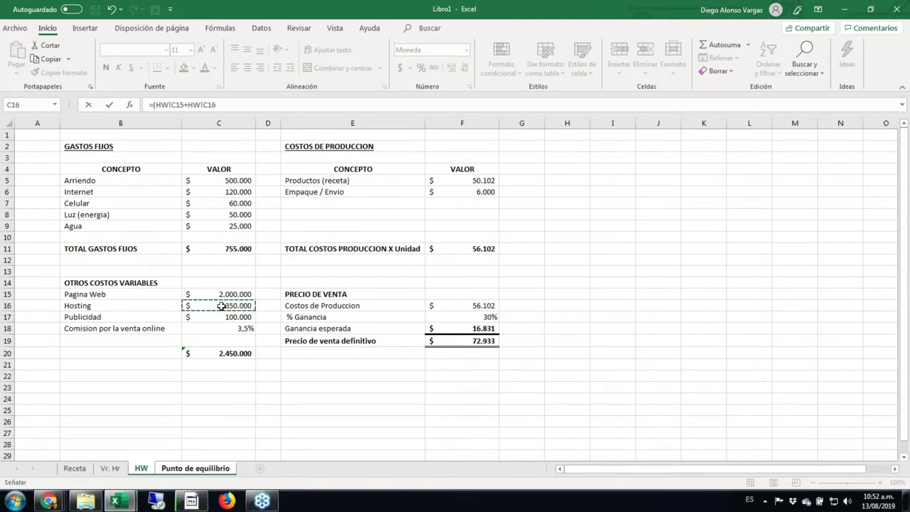
{"action": "type", "text": ")/12"}
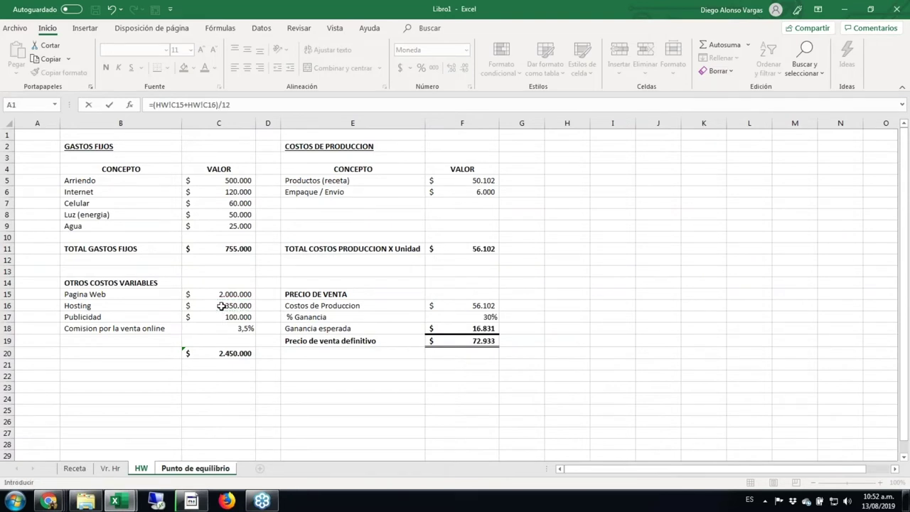
{"action": "key", "text": "Return"}
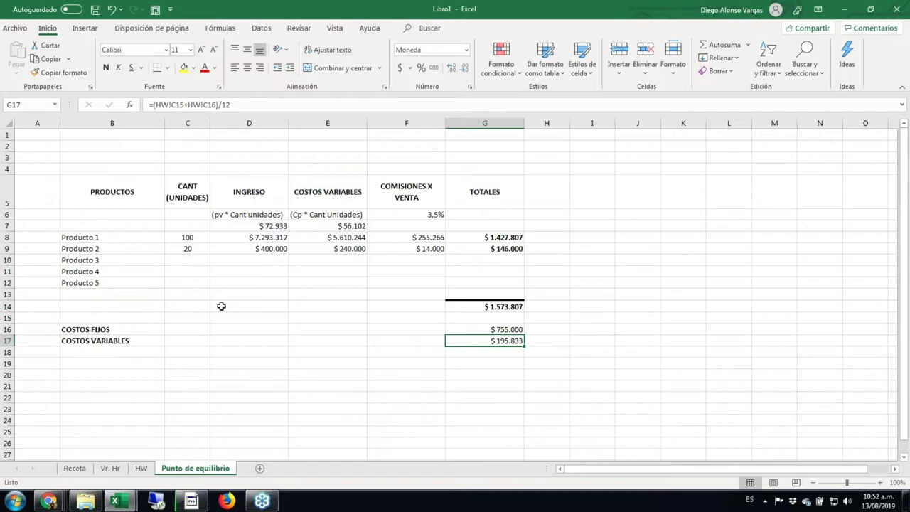
- Enter the label COSTOS PUBLICIDAD in B18
{"action": "key", "text": "Down"}
{"action": "key", "text": "Left"}
{"action": "key", "text": "Left"}
{"action": "key", "text": "Left"}
{"action": "key", "text": "Left"}
{"action": "key", "text": "Left"}
{"action": "type", "text": "C"}
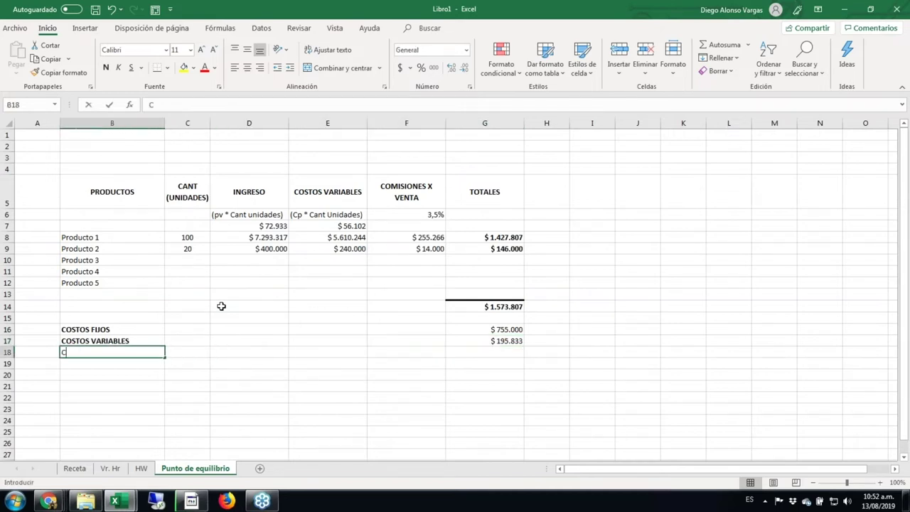
{"action": "type", "text": "OSTOS "}
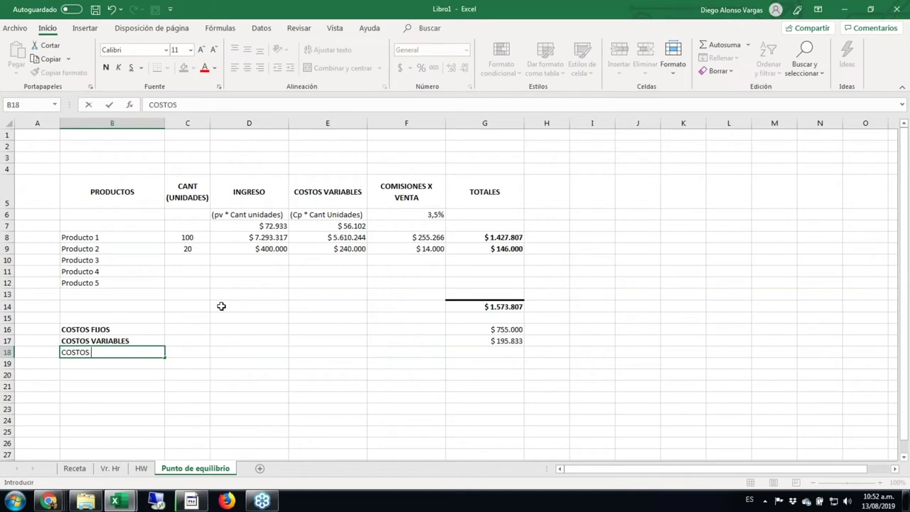
{"action": "type", "text": "PUBLICIDAD"}
- Link G18 to the advertising cost on the HW sheet with the formula =HW!C17
{"action": "key", "text": "Right"}
{"action": "key", "text": "Right"}
{"action": "key", "text": "Right"}
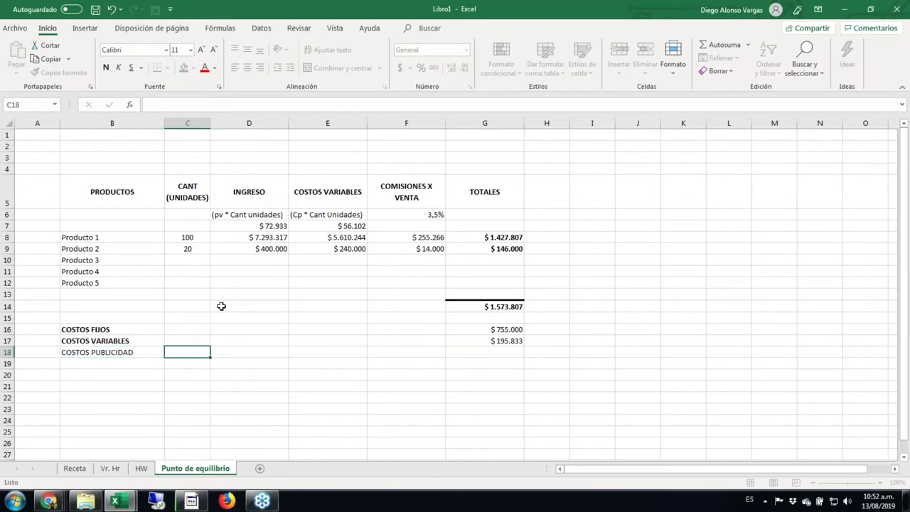
{"action": "key", "text": "Right"}
{"action": "key", "text": "Right"}
{"action": "type", "text": "="}
{"action": "key", "text": "ctrl+Page_Up"}
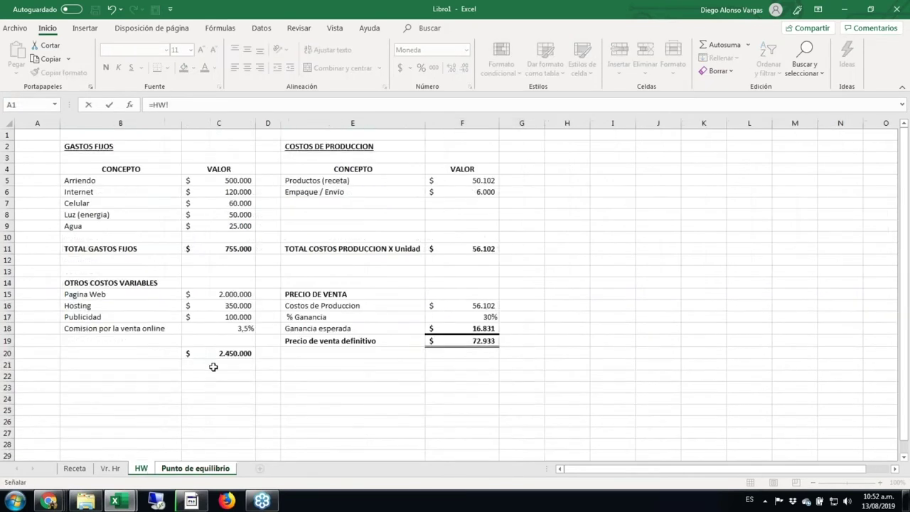
{"action": "left_click", "coordinate": [229, 317]}
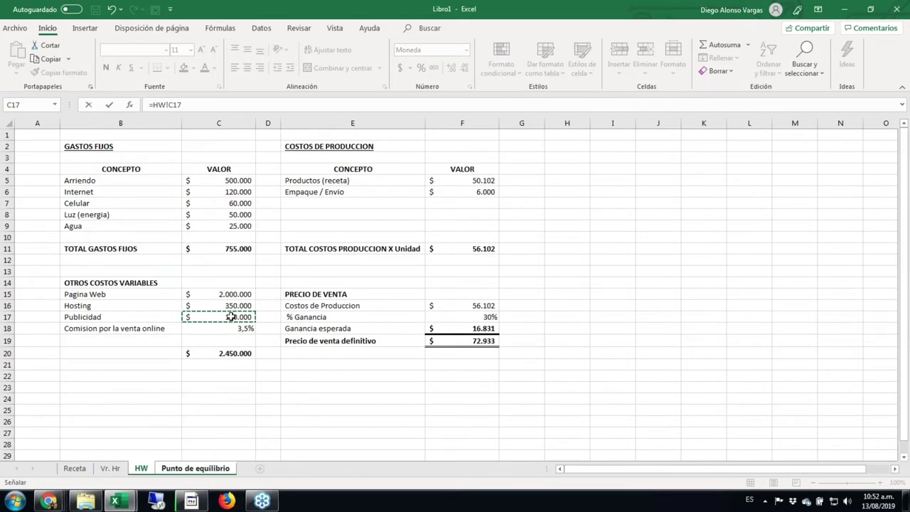
{"action": "key", "text": "Return"}
- Enter the label TOTAL GASTOS Y COSTOS FIJOS + VARIABLES in B20 and make it bold
{"action": "key", "text": "Down"}
{"action": "key", "text": "Down"}
{"action": "key", "text": "Left"}
{"action": "key", "text": "Left"}
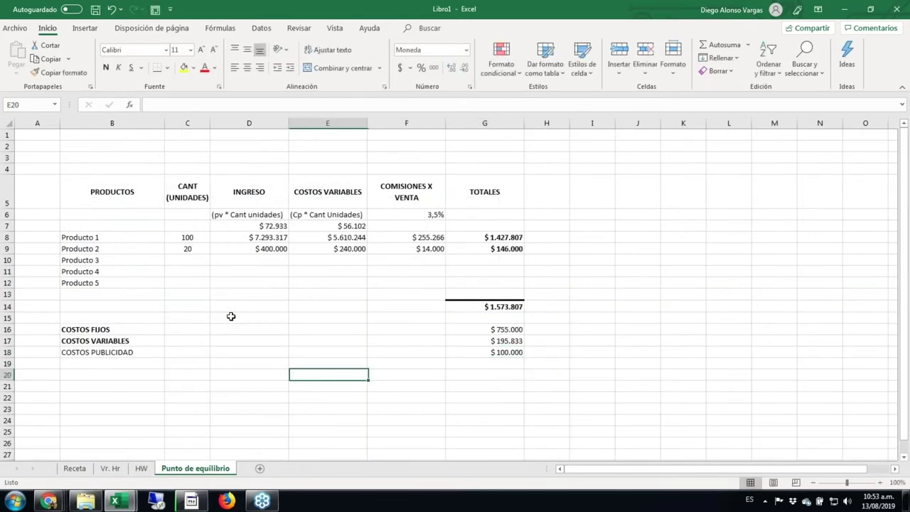
{"action": "key", "text": "Left"}
{"action": "key", "text": "Left"}
{"action": "key", "text": "Left"}
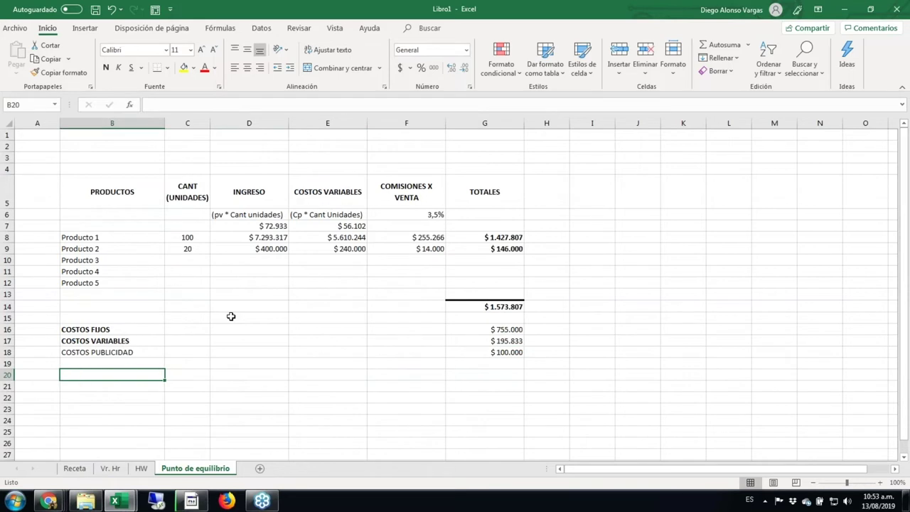
{"action": "type", "text": "TOTAL GAST"}
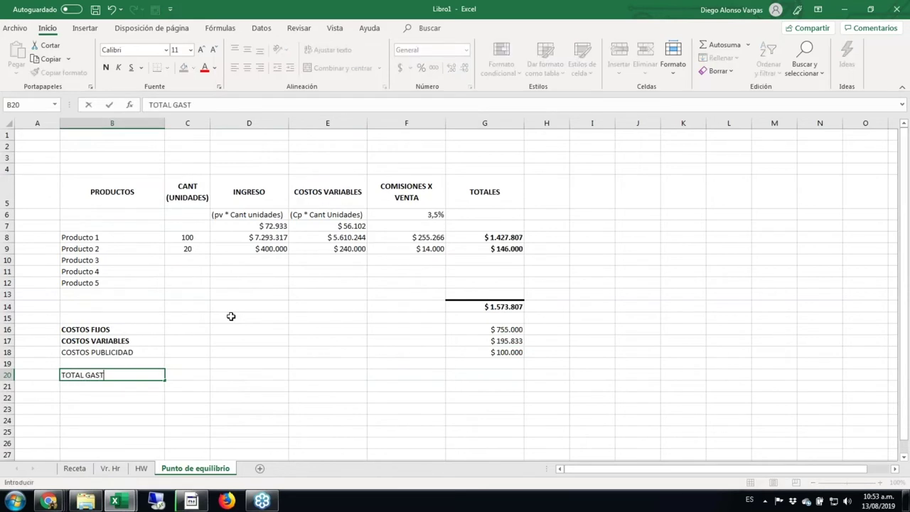
{"action": "type", "text": "OS Y COSTOS "}
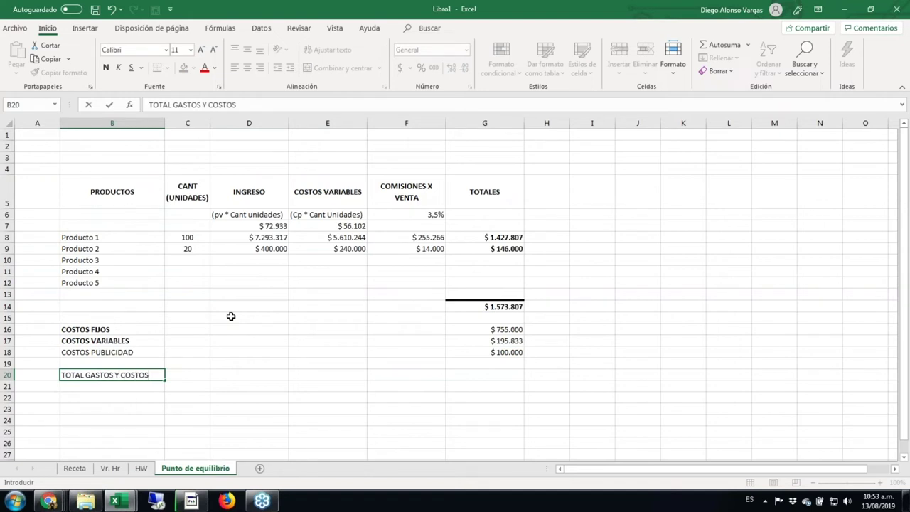
{"action": "type", "text": "FIJOS"}
{"action": "type", "text": " + VARIAB"}
{"action": "type", "text": "LS"}
{"action": "type", "text": "S"}
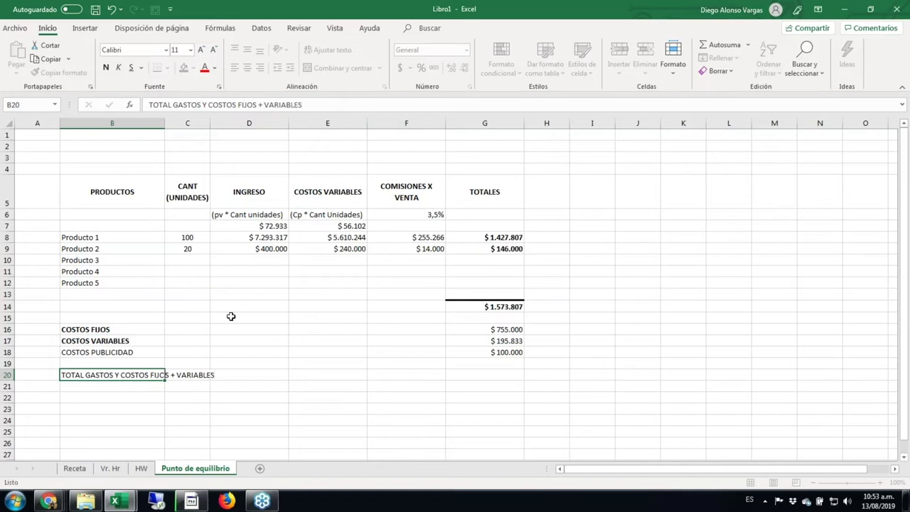
{"action": "key", "text": "ctrl+Return"}
{"action": "key", "text": "ctrl+n"}
- Total the three cost amounts in G20 with the formula =SUMA(G16:G18) and make the cell bold
{"action": "key", "text": "Right"}
{"action": "key", "text": "Right"}
{"action": "key", "text": "Right"}
{"action": "key", "text": "Right"}
{"action": "key", "text": "Right"}
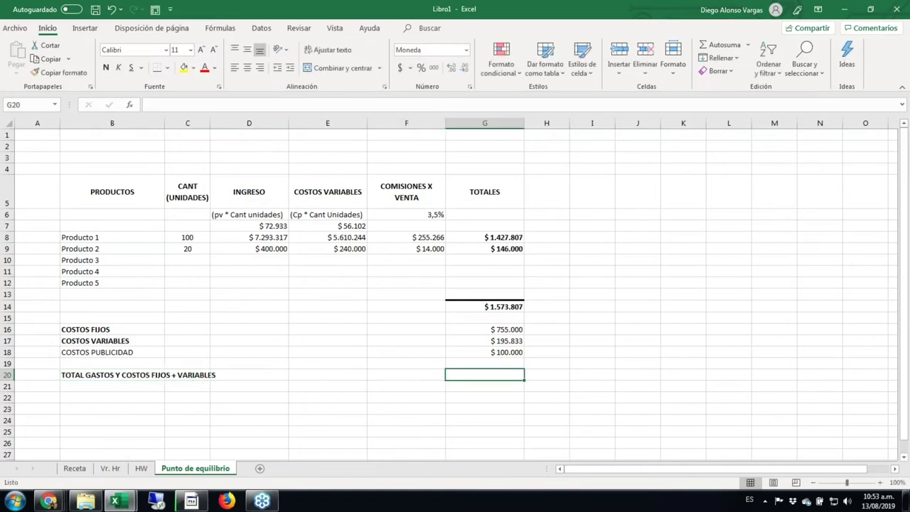
{"action": "type", "text": "=SUMA"}
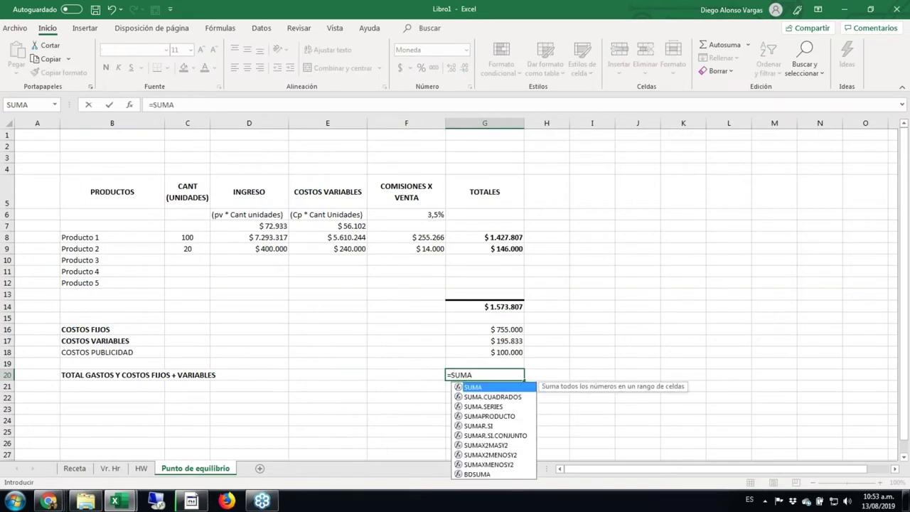
{"action": "type", "text": "("}
{"action": "key", "text": "Up"}
{"action": "key", "text": "Up"}
{"action": "key", "text": "shift+Up"}
{"action": "key", "text": "shift+Up"}
{"action": "key", "text": "ctrl+Return"}
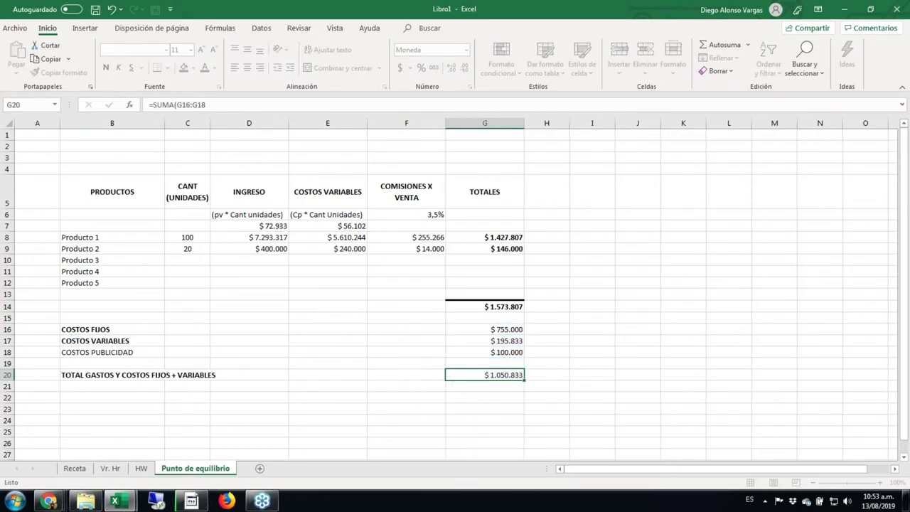
{"action": "key", "text": "ctrl+n"}
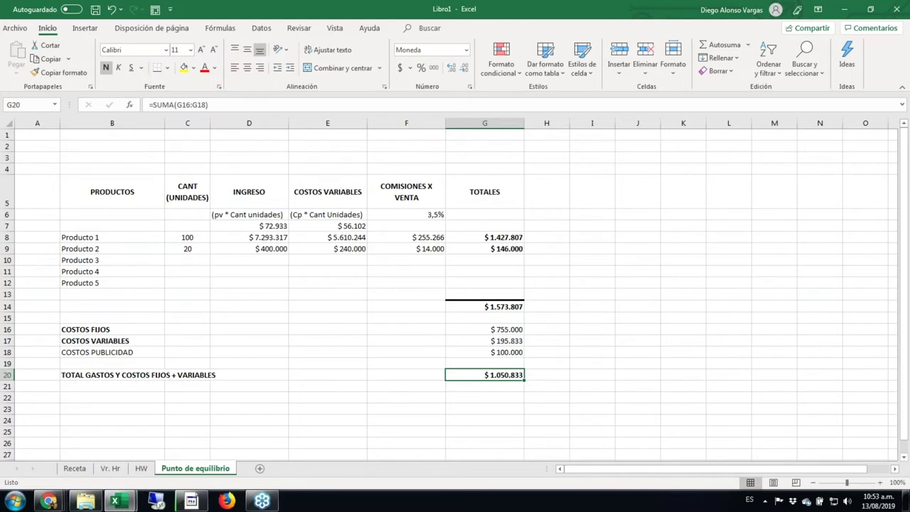
- Enter the label UTILIDAD BRUTA in B14 and make it bold
{"action": "key", "text": "Down"}
{"action": "key", "text": "Up"}
{"action": "key", "text": "Up"}
{"action": "key", "text": "Up"}
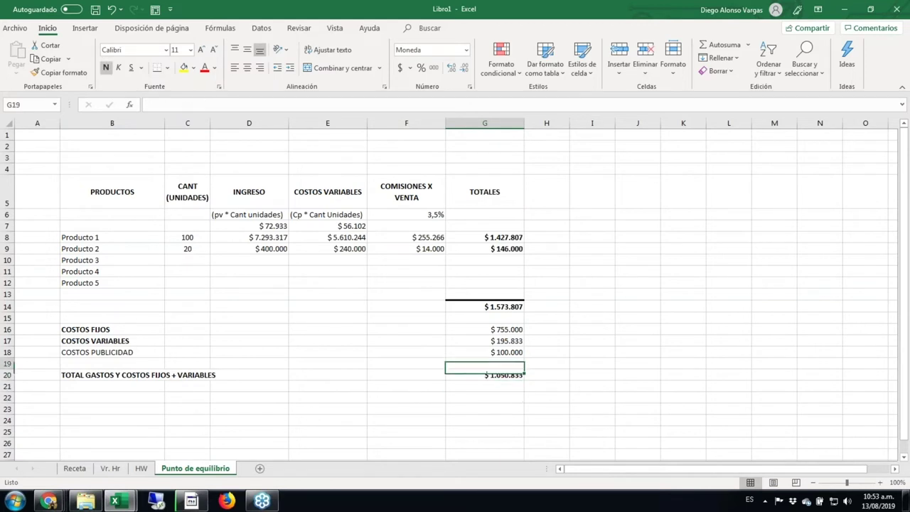
{"action": "key", "text": "Up"}
{"action": "key", "text": "Up"}
{"action": "key", "text": "Up"}
{"action": "key", "text": "Up"}
{"action": "key", "text": "Left"}
{"action": "key", "text": "Left"}
{"action": "key", "text": "Left"}
{"action": "key", "text": "Left"}
{"action": "key", "text": "Left"}
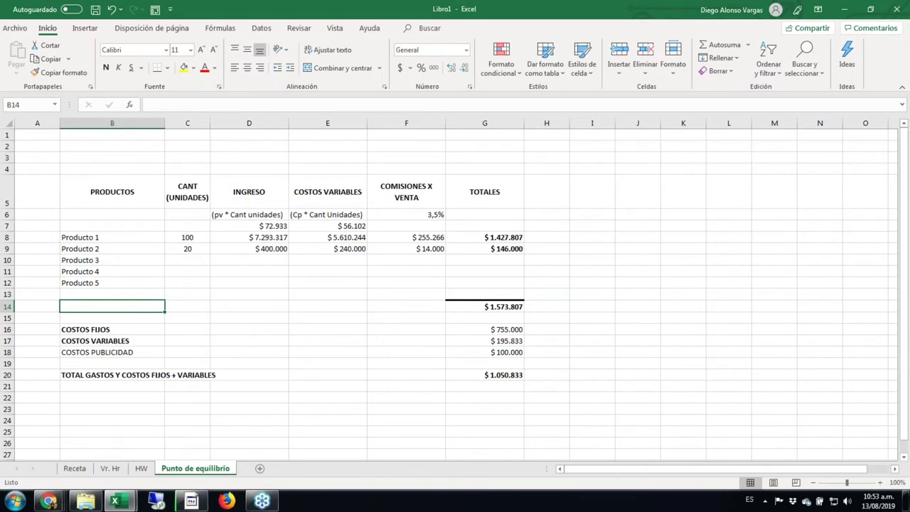
{"action": "type", "text": "U"}
{"action": "key", "text": "Escape"}
{"action": "type", "text": "UTILIDAD BRUTA"}
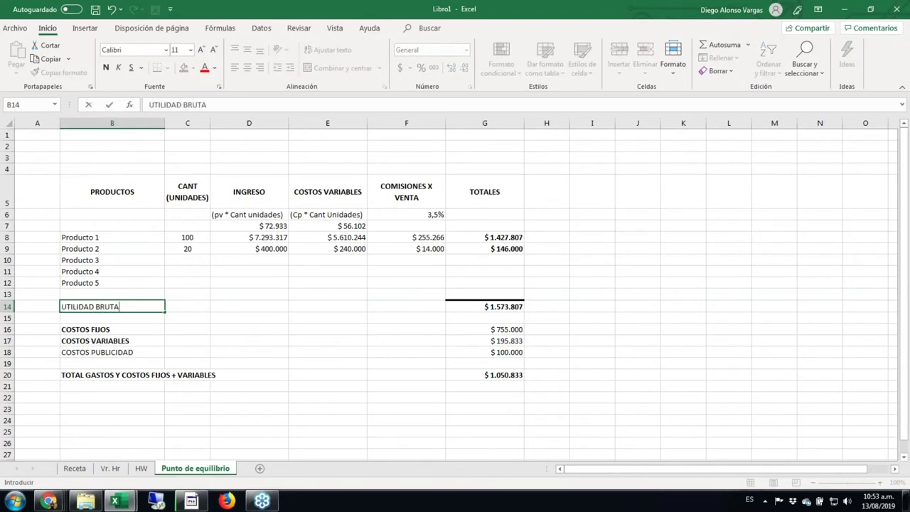
{"action": "key", "text": "ctrl+Return"}
{"action": "key", "text": "ctrl+n"}
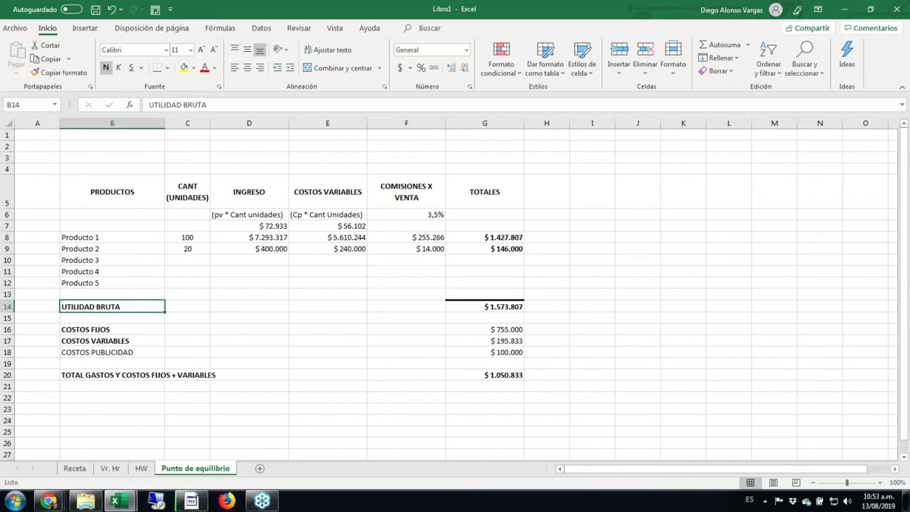
- Enter the label UTILIDAD NETA in B22 and make it bold
{"action": "key", "text": "Right"}
{"action": "key", "text": "Right"}
{"action": "key", "text": "Right"}
{"action": "key", "text": "Right"}
{"action": "key", "text": "Right"}
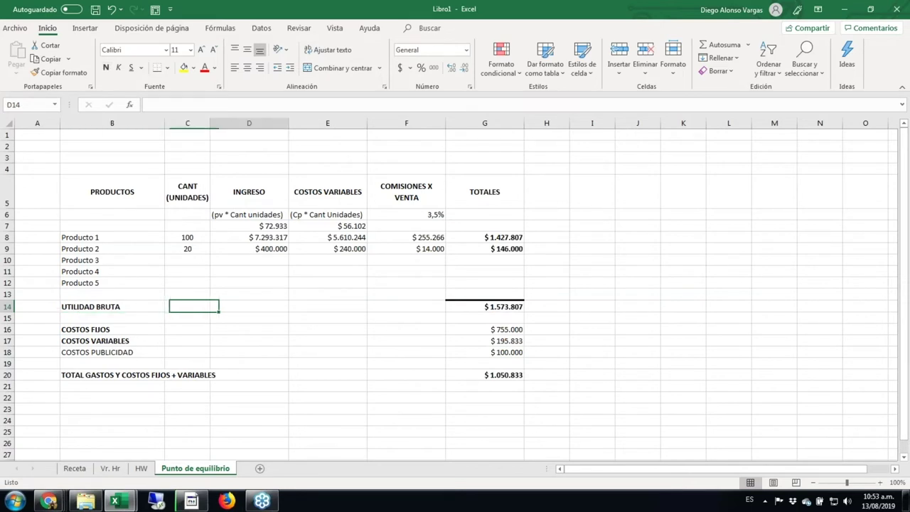
{"action": "key", "text": "Down"}
{"action": "key", "text": "Down"}
{"action": "key", "text": "Down"}
{"action": "key", "text": "Down"}
{"action": "key", "text": "Down"}
{"action": "key", "text": "Down"}
{"action": "key", "text": "Down"}
{"action": "key", "text": "Down"}
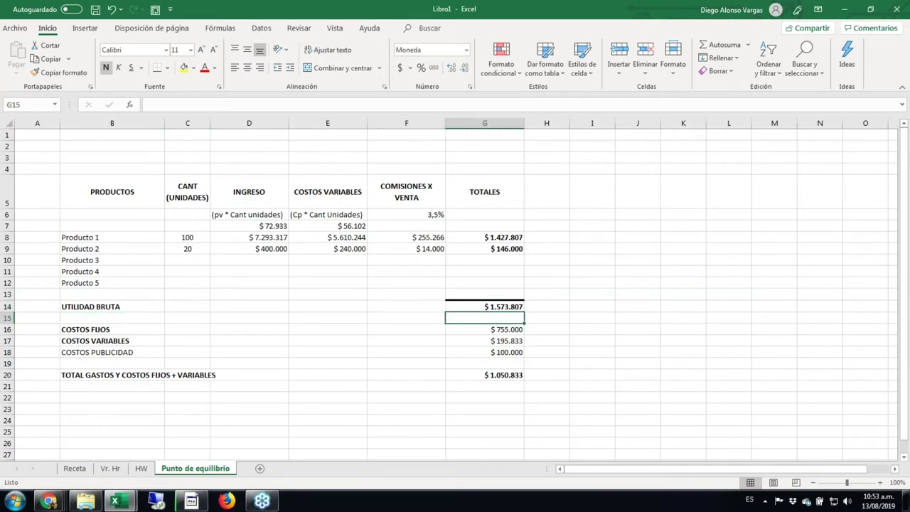
{"action": "key", "text": "Left"}
{"action": "key", "text": "Left"}
{"action": "key", "text": "Left"}
{"action": "key", "text": "Left"}
{"action": "key", "text": "Left"}
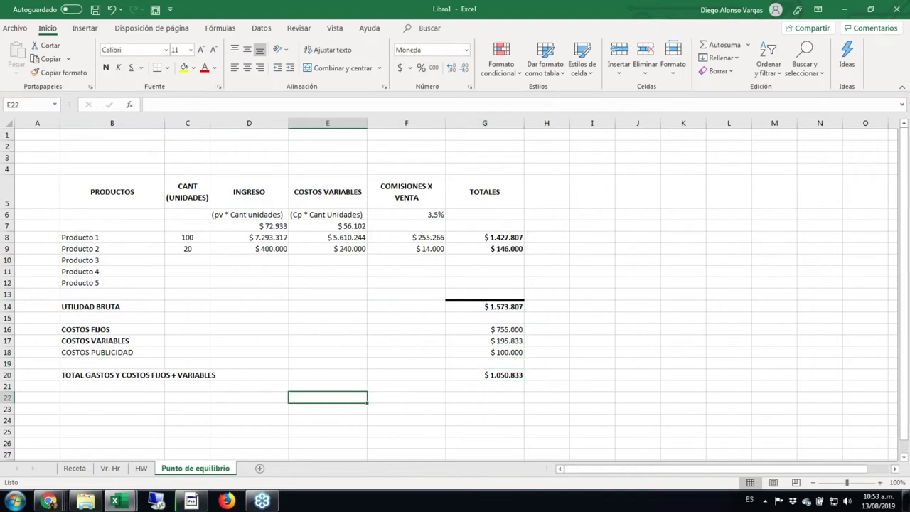
{"action": "type", "text": "UTILIDAD NETA"}
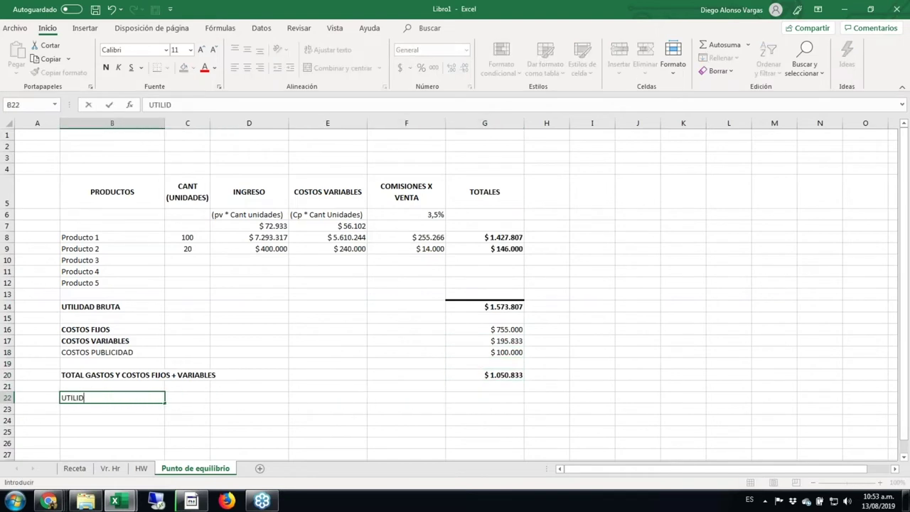
{"action": "key", "text": "ctrl+Return"}
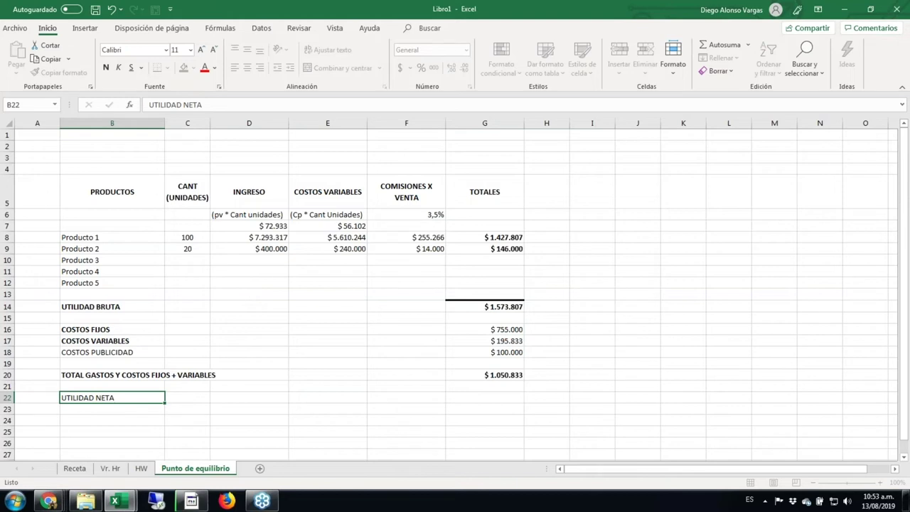
{"action": "key", "text": "ctrl+n"}
- Calculate the net profit in G22 with the formula =+G14-G20 and make it bold
{"action": "key", "text": "Right"}
{"action": "key", "text": "Right"}
{"action": "key", "text": "Right"}
{"action": "key", "text": "Right"}
{"action": "key", "text": "Right"}
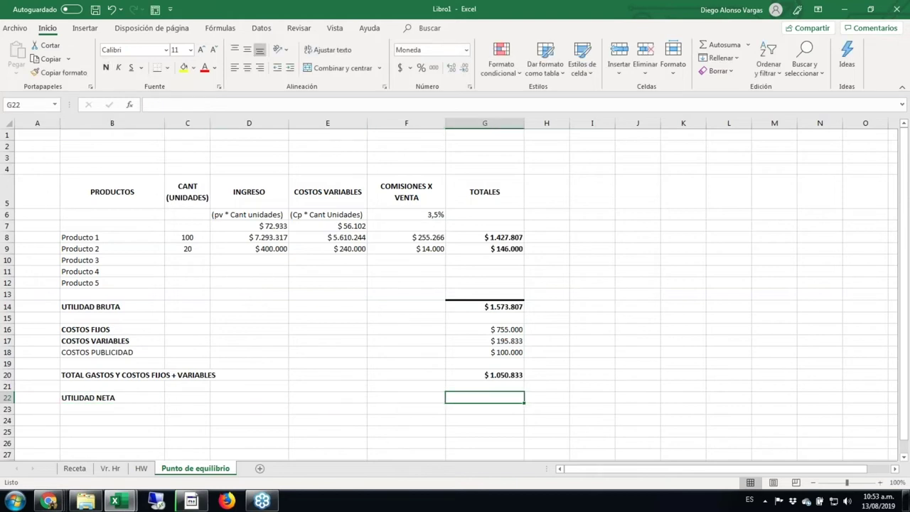
{"action": "type", "text": "+"}
{"action": "key", "text": "Up"}
{"action": "key", "text": "Up"}
{"action": "key", "text": "Up"}
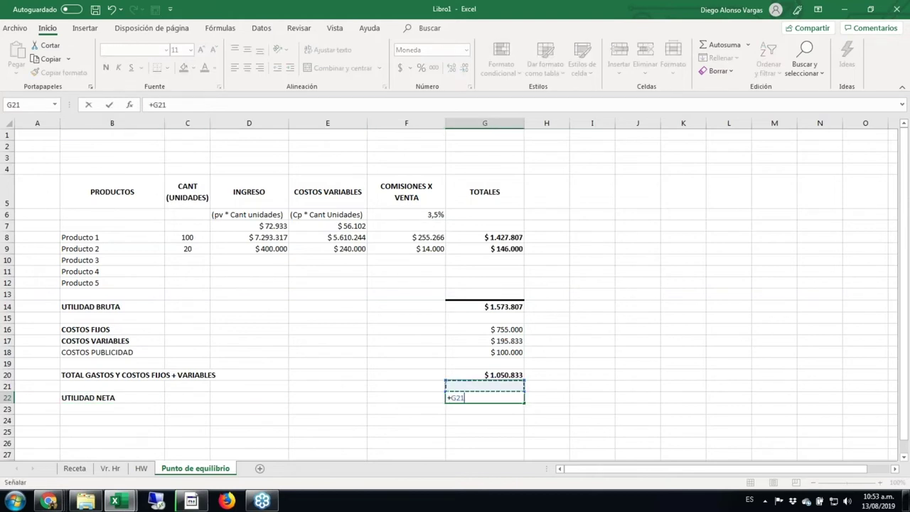
{"action": "key", "text": "Up"}
{"action": "key", "text": "Up"}
{"action": "key", "text": "Up"}
{"action": "key", "text": "Up"}
{"action": "key", "text": "Up"}
{"action": "type", "text": "-"}
{"action": "key", "text": "Up"}
{"action": "key", "text": "Up"}
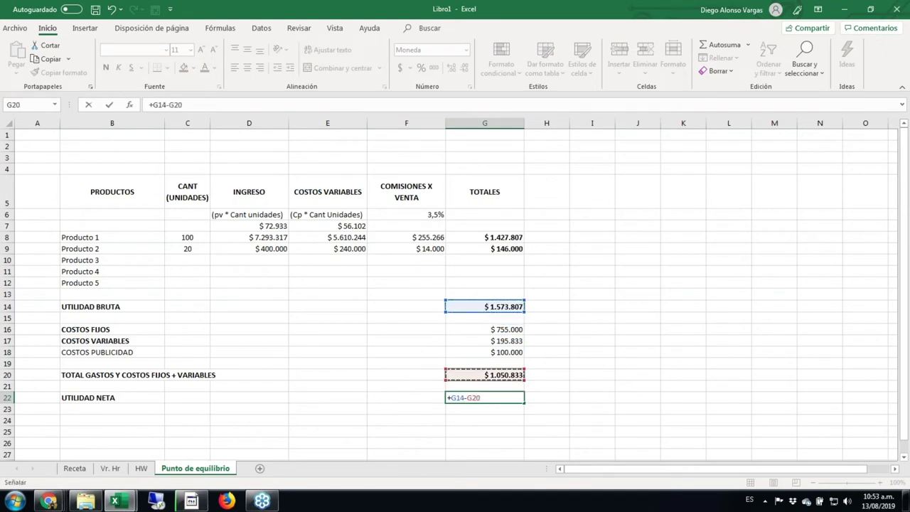
{"action": "key", "text": "ctrl+Return"}
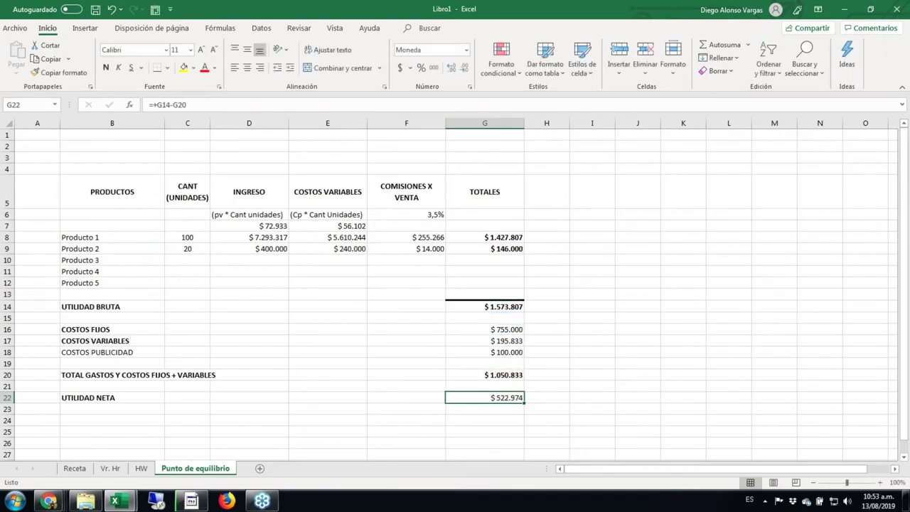
{"action": "key", "text": "shift+Left"}
{"action": "key", "text": "shift+Left"}
{"action": "key", "text": "shift+Left"}
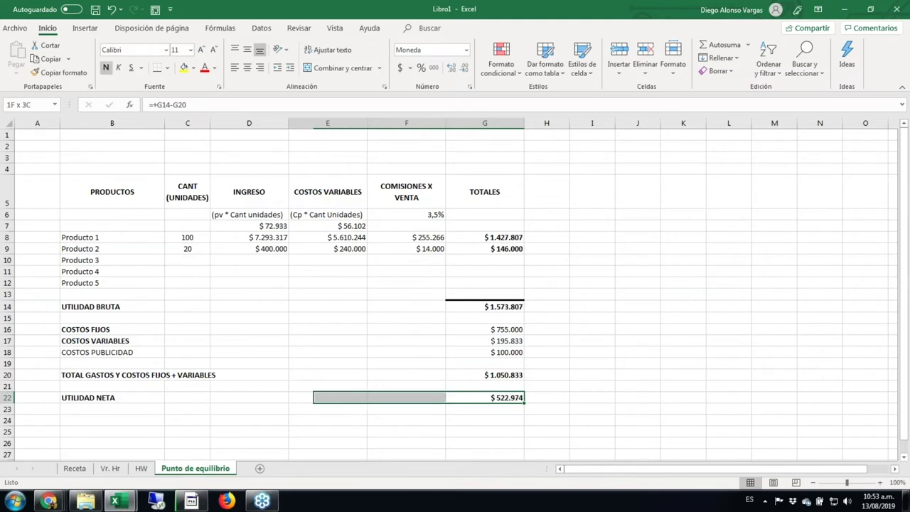
- Set the unit quantity of Producto 1 in C8 to 50 and check the net profit in G22
{"action": "key", "text": "Right"}
{"action": "key", "text": "Left"}
{"action": "key", "text": "Up"}
{"action": "key", "text": "Up"}
{"action": "key", "text": "Up"}
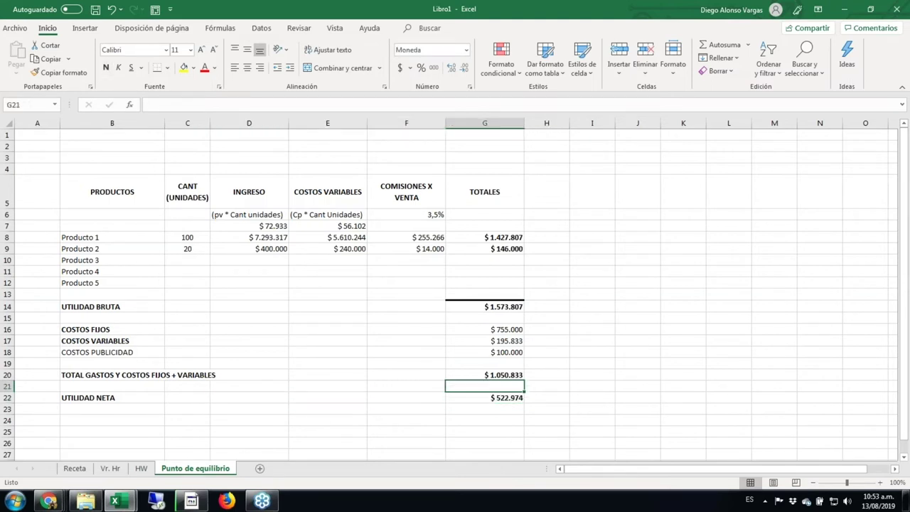
{"action": "key", "text": "Up"}
{"action": "key", "text": "Up"}
{"action": "key", "text": "Up"}
{"action": "key", "text": "Up"}
{"action": "key", "text": "Up"}
{"action": "key", "text": "Up"}
{"action": "key", "text": "Up"}
{"action": "key", "text": "Up"}
{"action": "key", "text": "Up"}
{"action": "key", "text": "Up"}
{"action": "key", "text": "Up"}
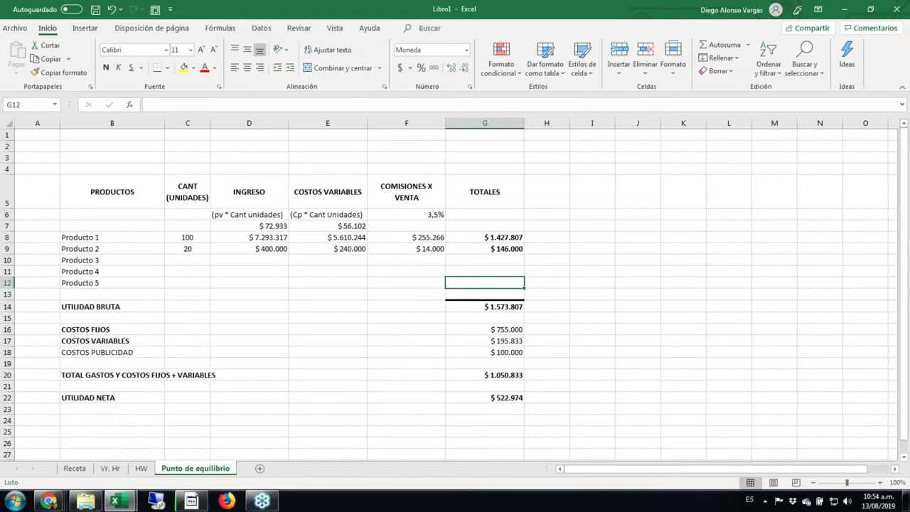
{"action": "key", "text": "Left"}
{"action": "key", "text": "Left"}
{"action": "key", "text": "Left"}
{"action": "key", "text": "Left"}
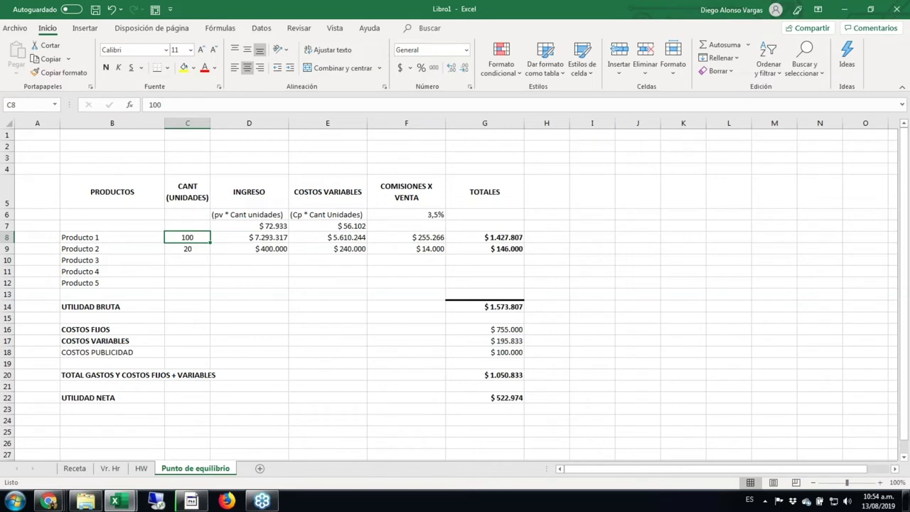
{"action": "type", "text": "50"}
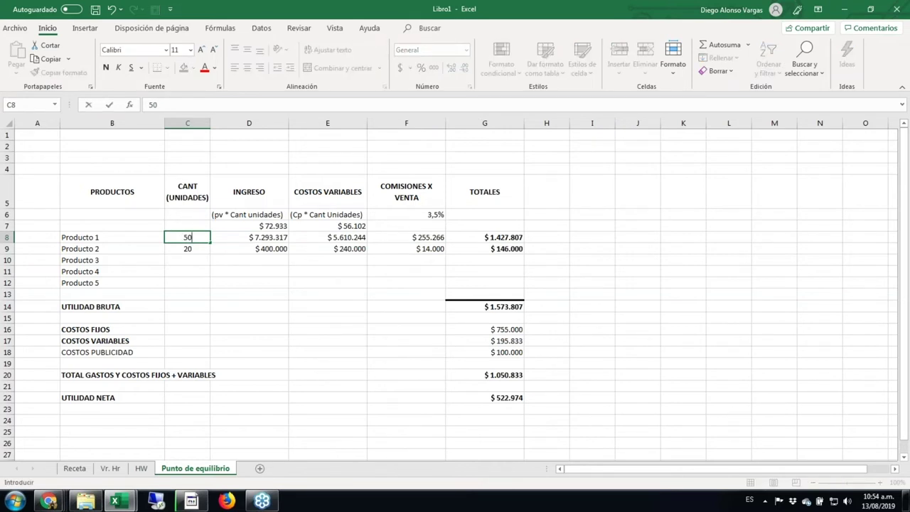
{"action": "key", "text": "ctrl+Return"}
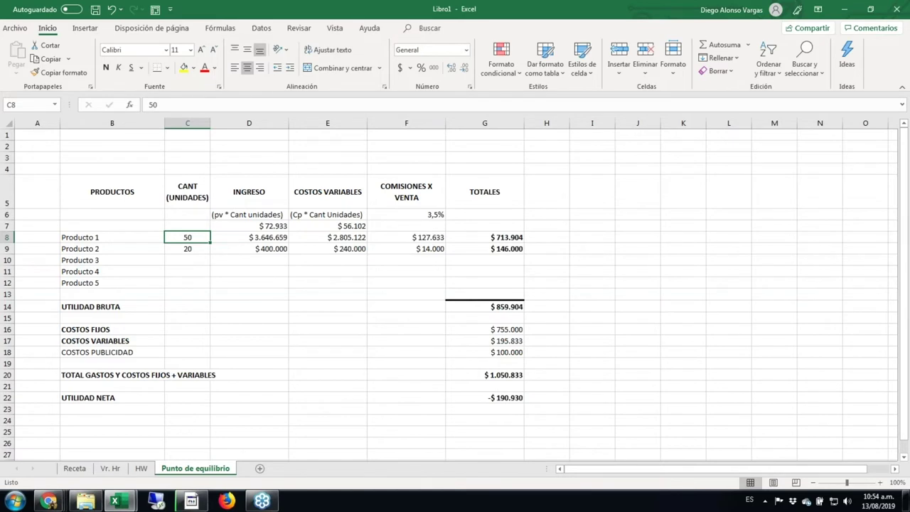
{"action": "left_click", "coordinate": [487, 397]}
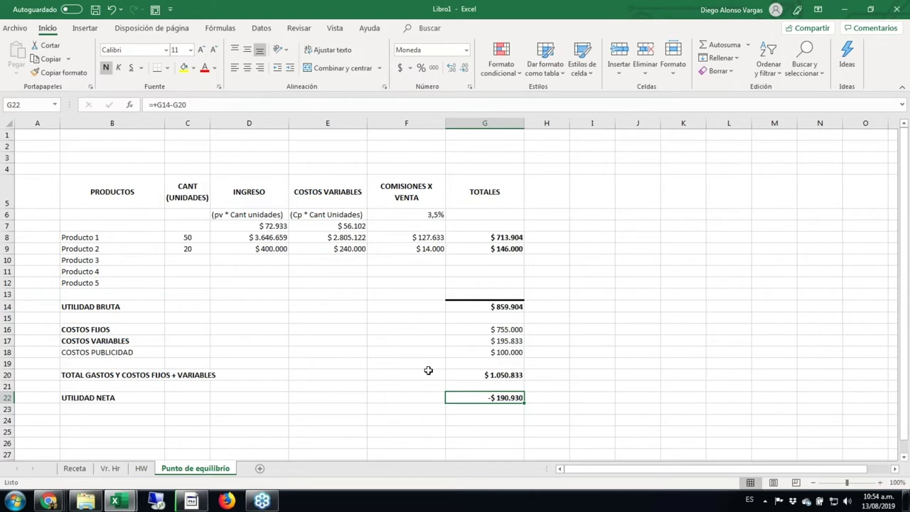
- Set the % Ganancia in F17 of the HW sheet to 45% and check the net profit on the Punto de equilibrio sheet
{"action": "left_click", "coordinate": [192, 239]}
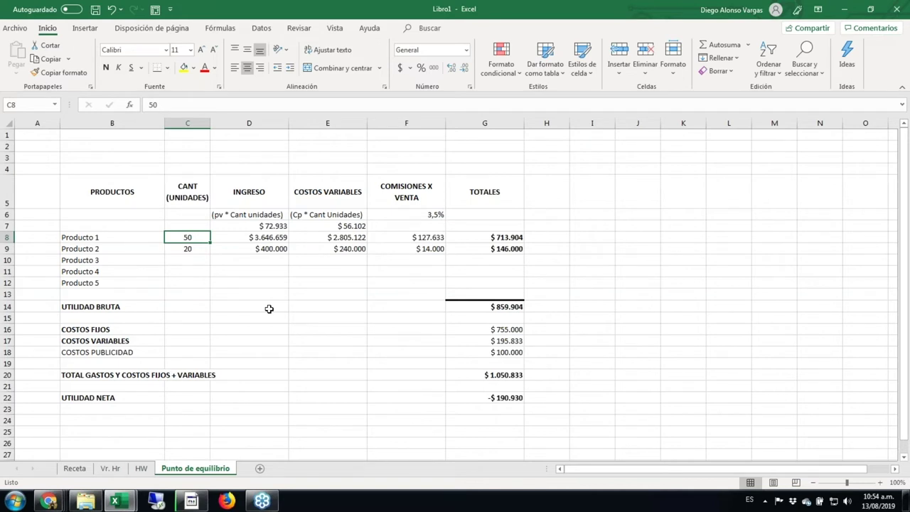
{"action": "key", "text": "Right"}
{"action": "key", "text": "Up"}
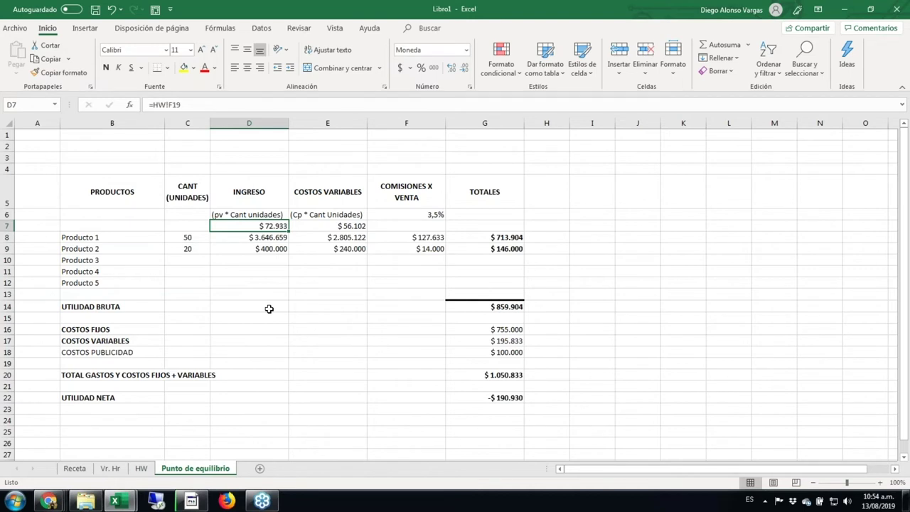
{"action": "left_click", "coordinate": [139, 469]}
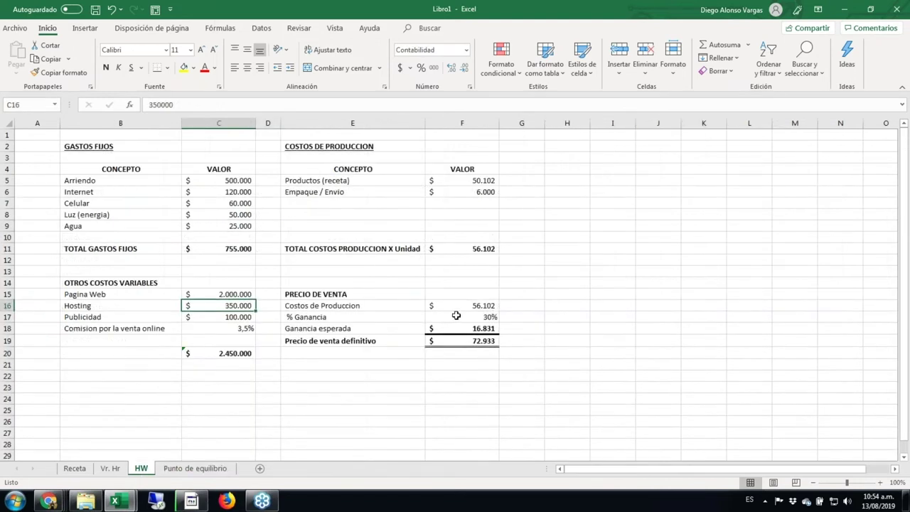
{"action": "type", "text": "45"}
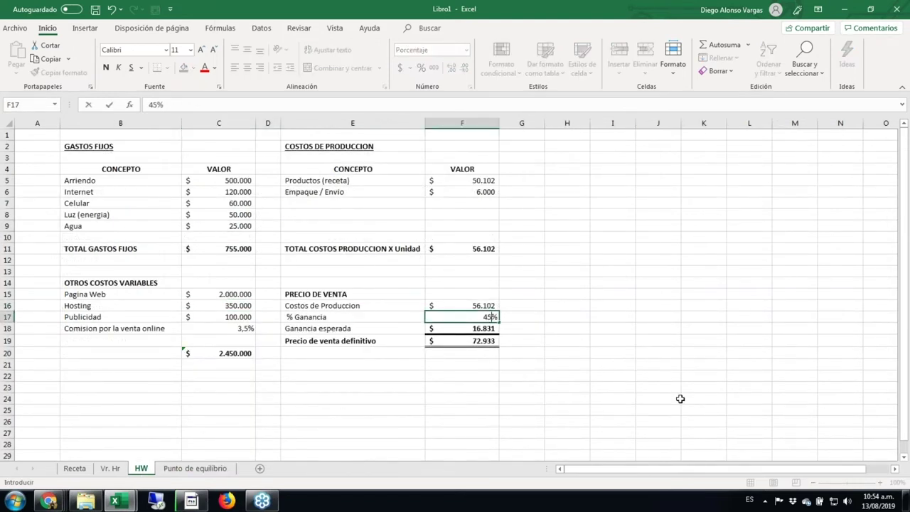
{"action": "key", "text": "ctrl+Return"}
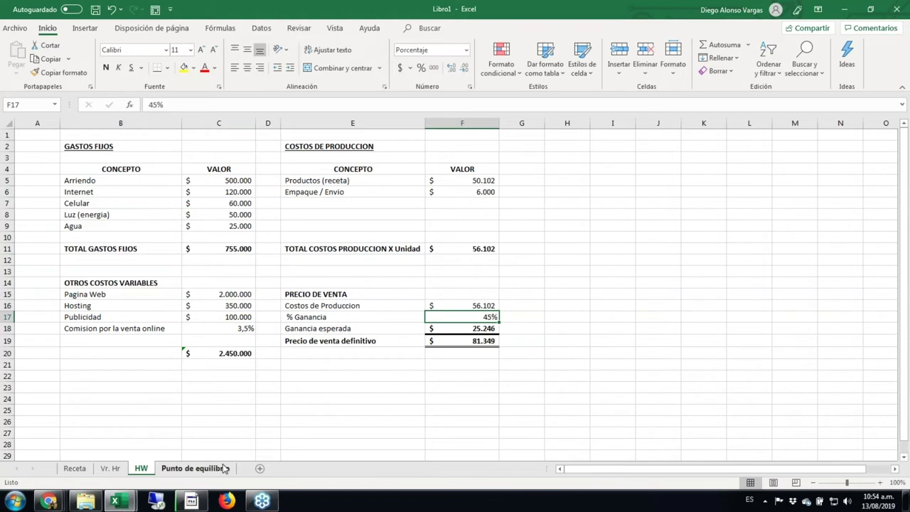
{"action": "left_click", "coordinate": [223, 468]}
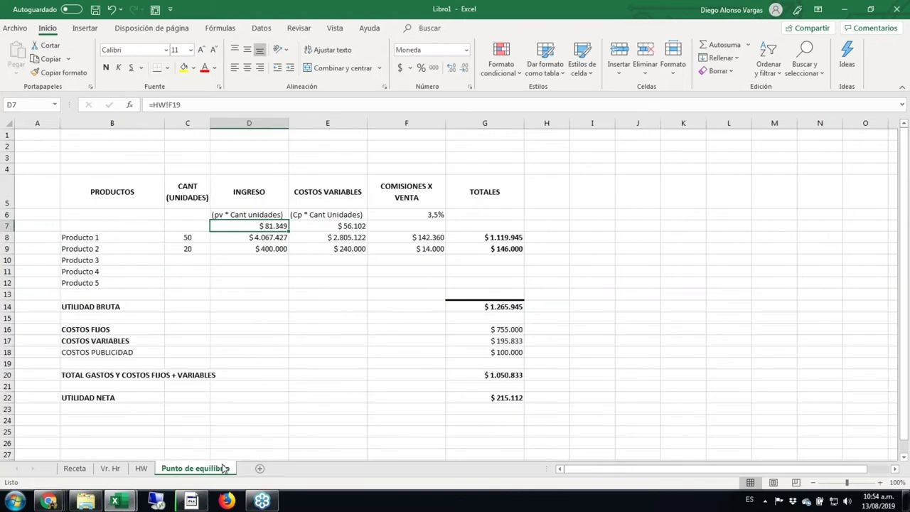
{"action": "left_click", "coordinate": [513, 396]}
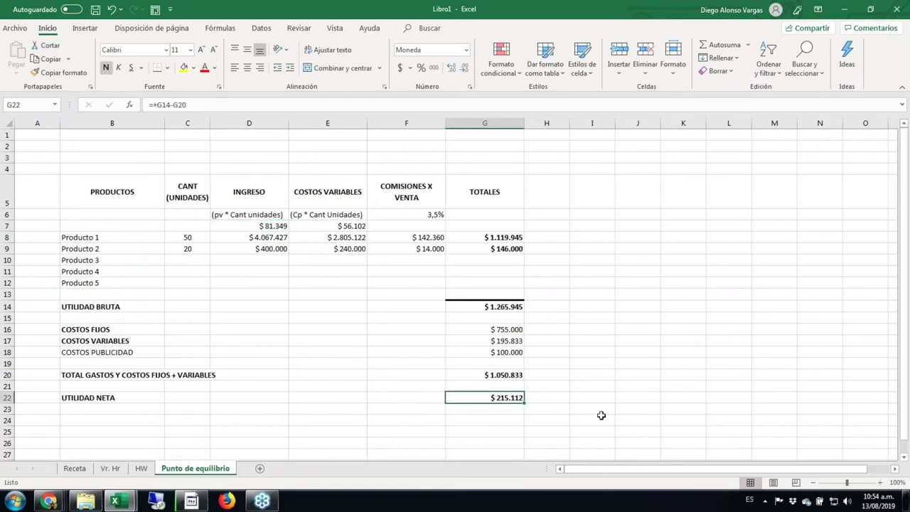